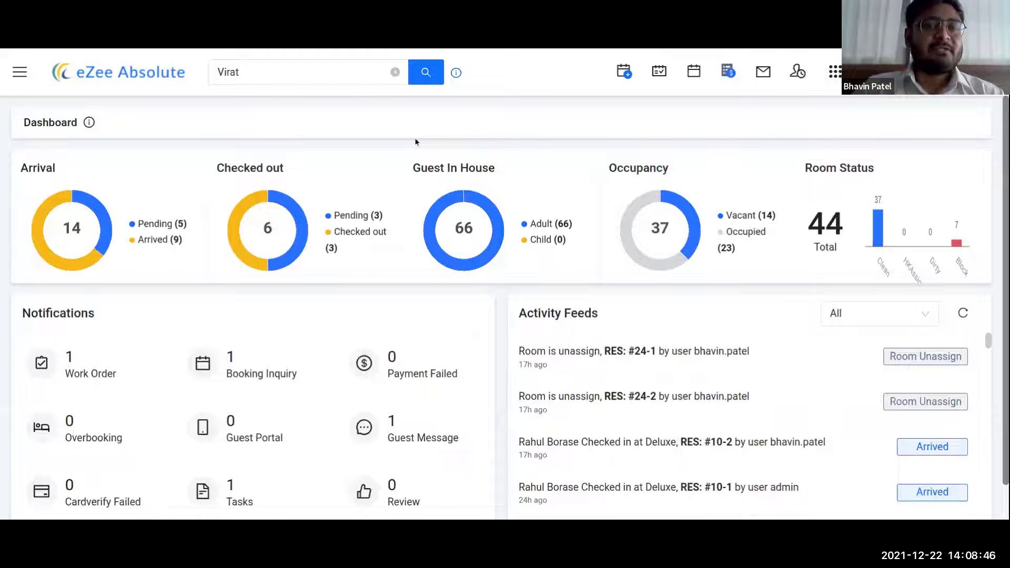
- Search the guests by a guest's name, correcting the spelling, then dismiss the results
{"action": "left_click", "coordinate": [395, 73]}
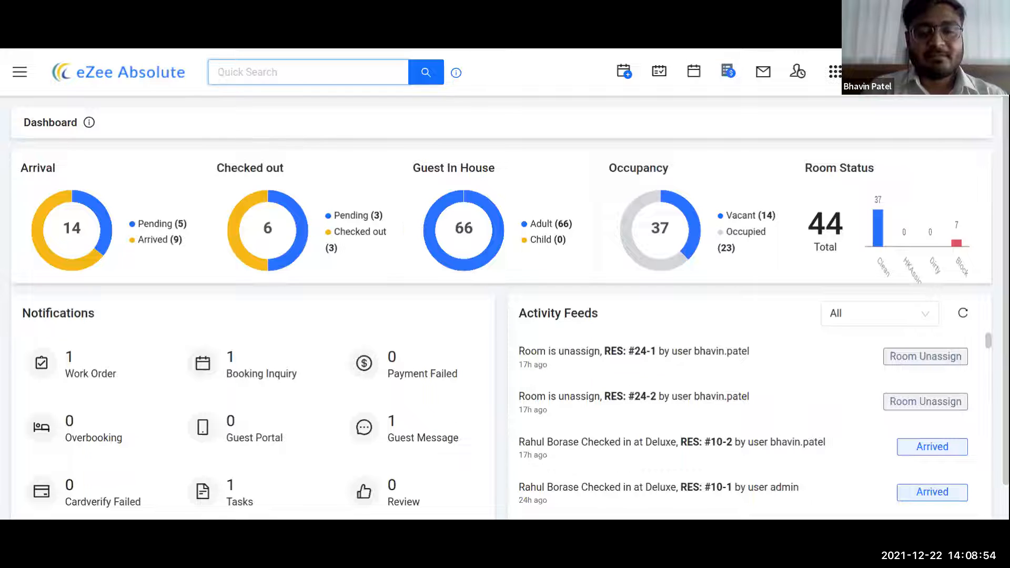
{"action": "type", "text": "Virs"}
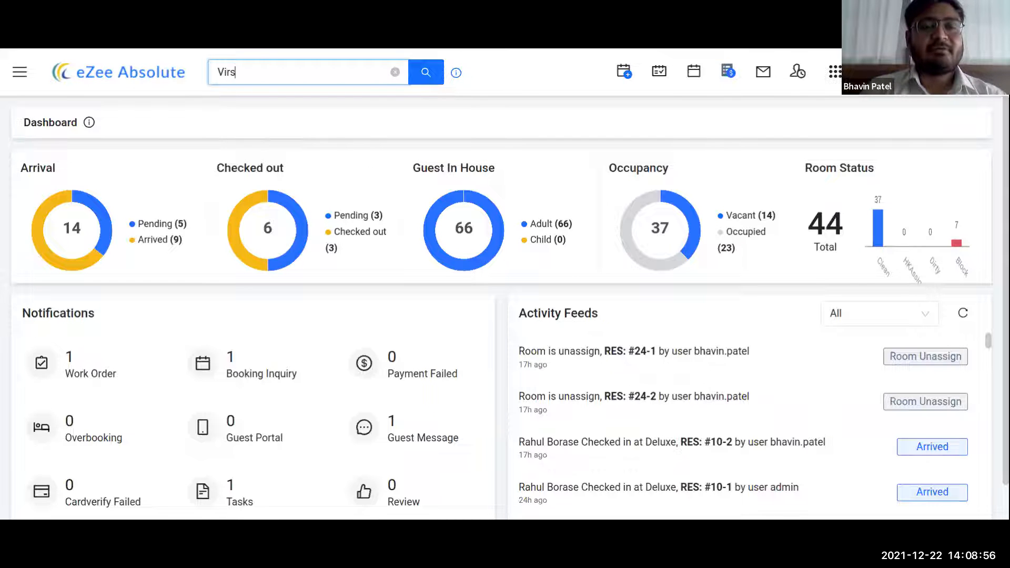
{"action": "key", "text": "BackSpace"}
{"action": "type", "text": "at"}
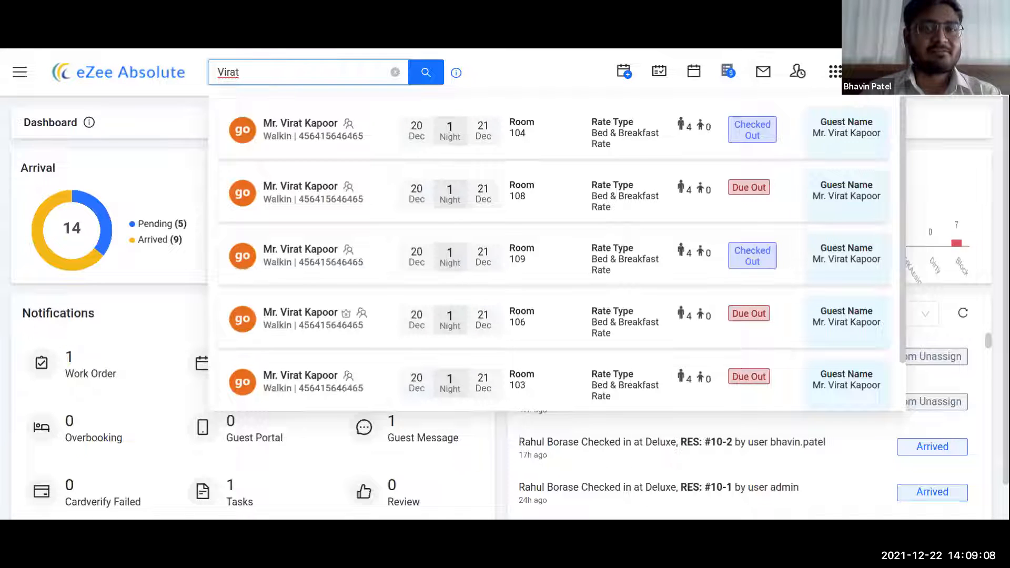
{"action": "left_click", "coordinate": [502, 70]}
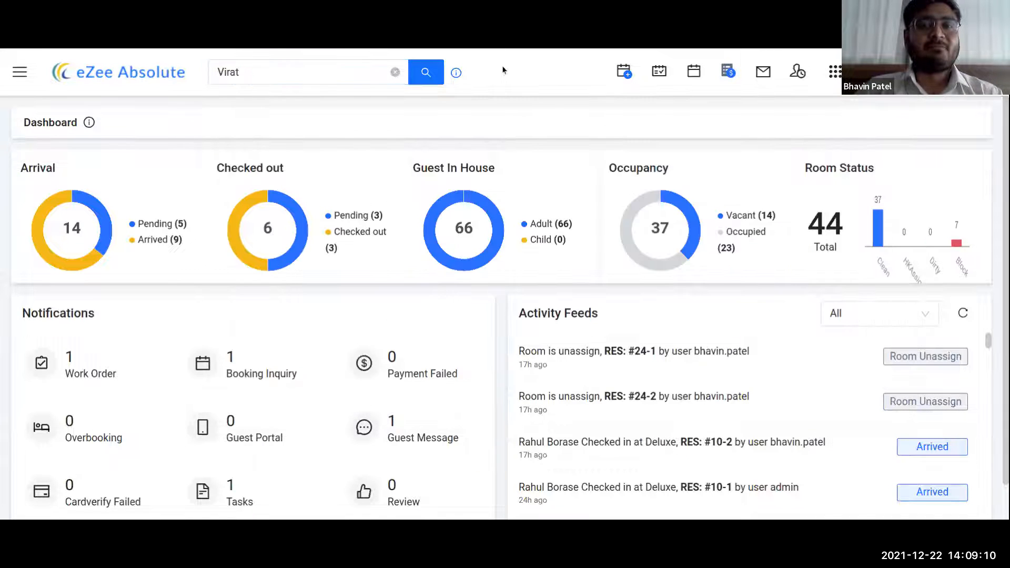
- Scroll the dashboard and drop down the Activity Feeds 'All' filter
{"action": "mouse_move", "coordinate": [458, 75]}
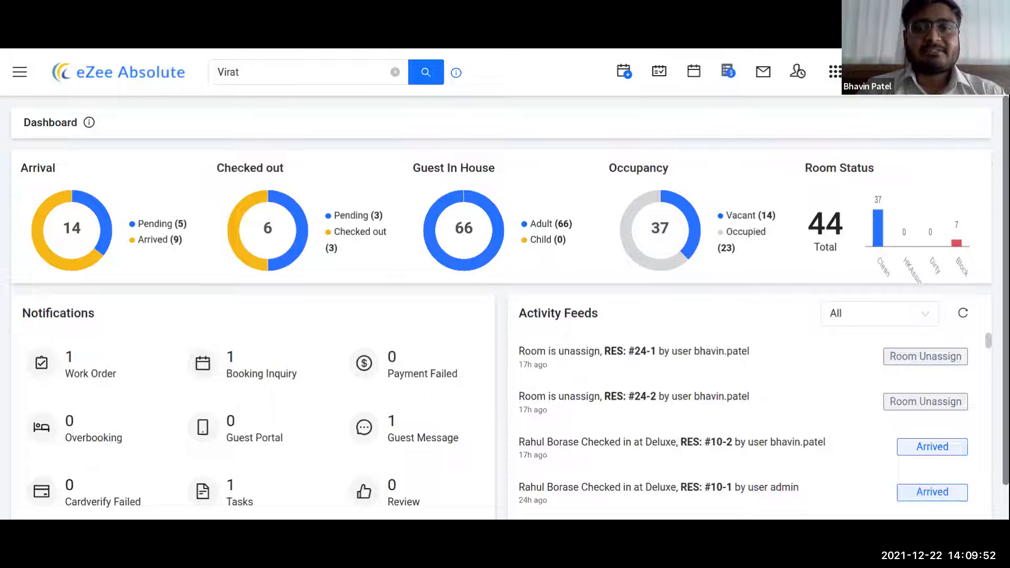
{"action": "scroll", "coordinate": [689, 298], "scroll_direction": "down", "scroll_amount": 1}
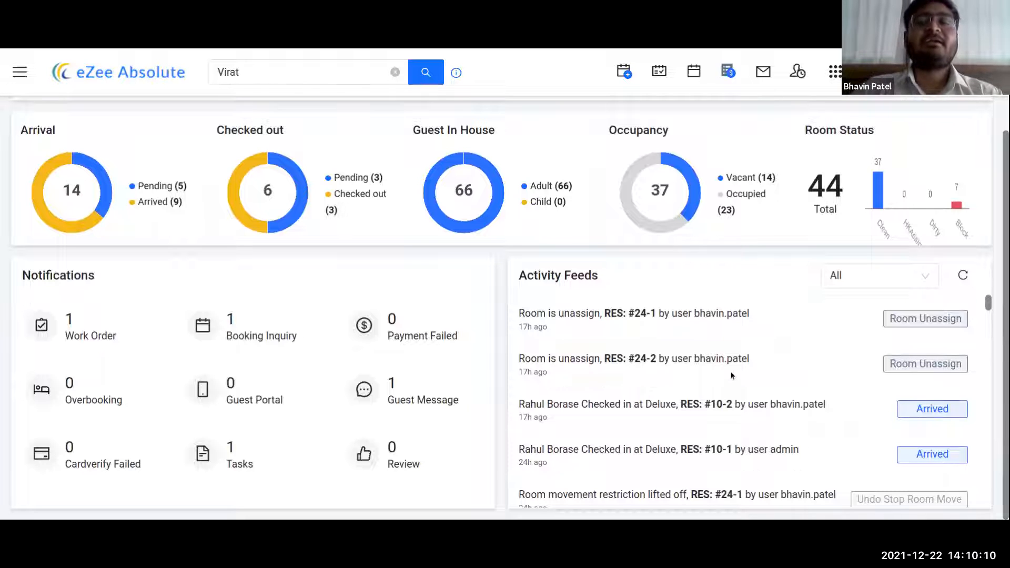
{"action": "scroll", "coordinate": [733, 378], "scroll_direction": "down", "scroll_amount": 1}
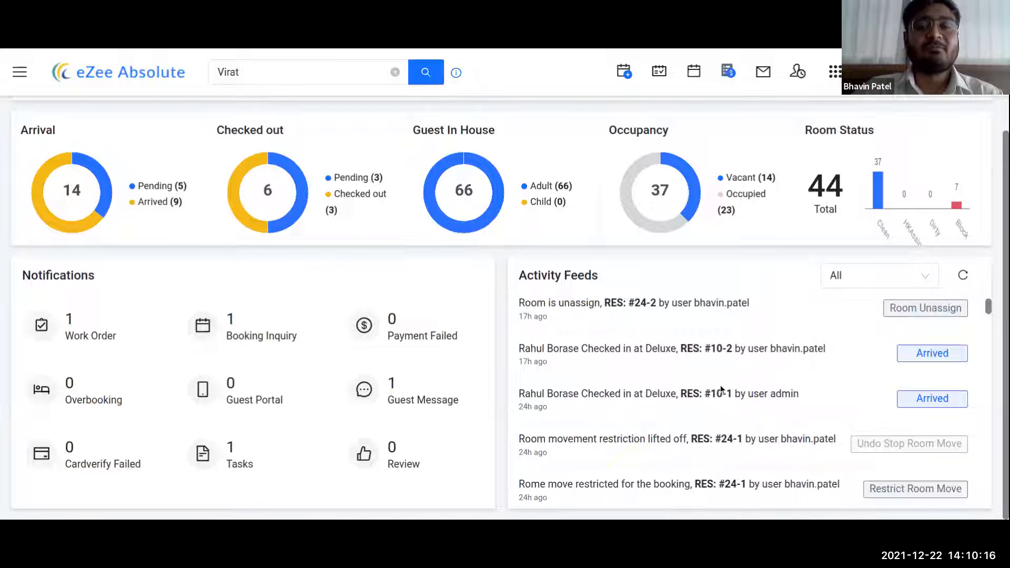
{"action": "scroll", "coordinate": [723, 371], "scroll_direction": "down", "scroll_amount": 1}
{"action": "scroll", "coordinate": [717, 363], "scroll_direction": "up", "scroll_amount": 2}
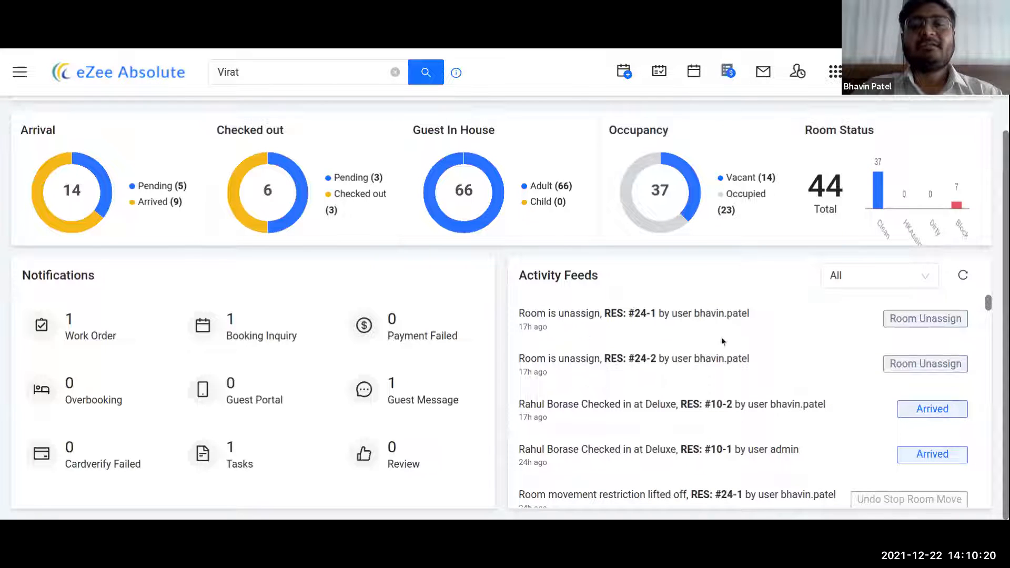
{"action": "left_click", "coordinate": [897, 284]}
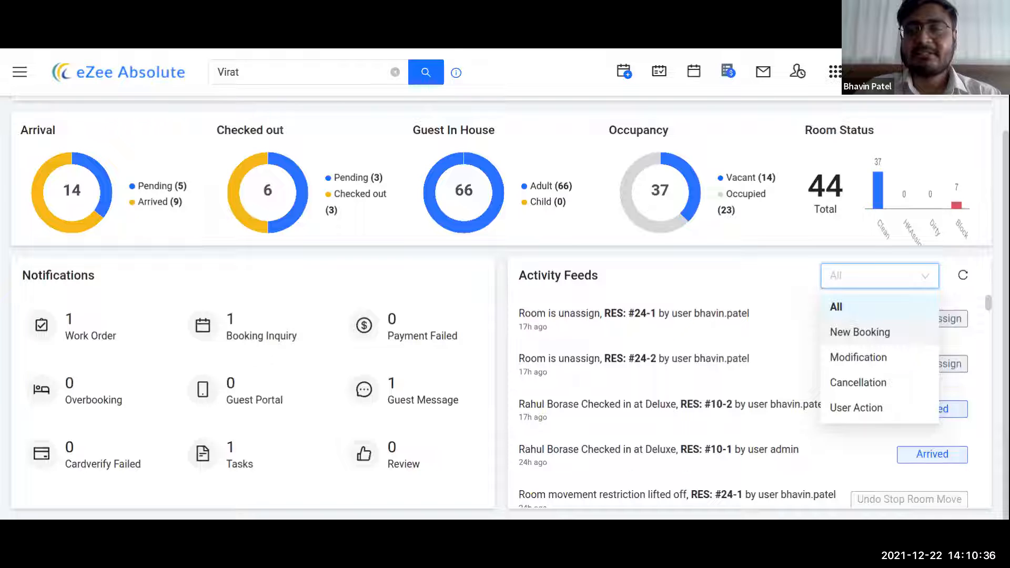
- Filter the Activity Feeds to New Booking entries
{"action": "left_click", "coordinate": [874, 339]}
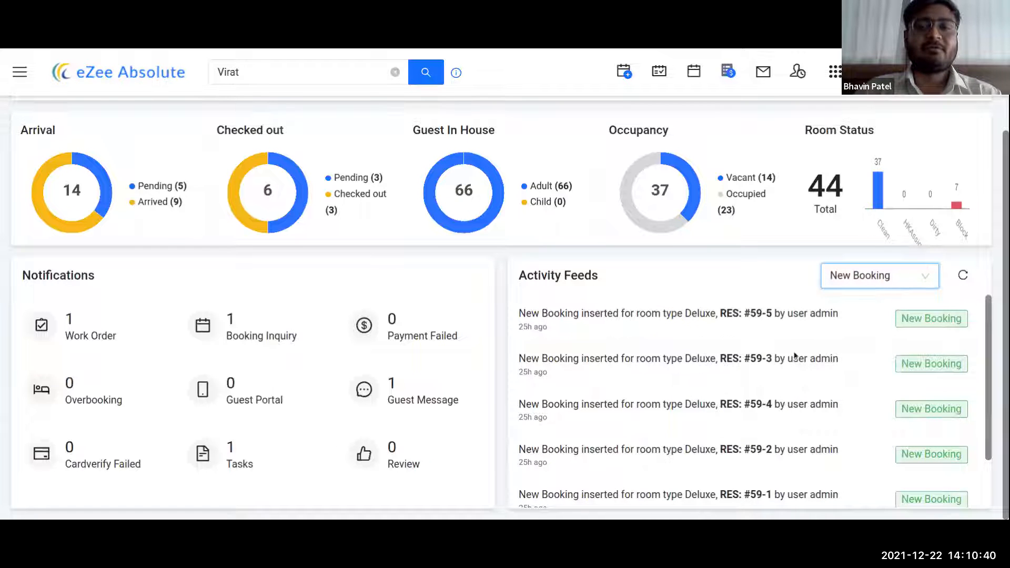
{"action": "scroll", "coordinate": [756, 402], "scroll_direction": "down", "scroll_amount": 1}
{"action": "scroll", "coordinate": [755, 401], "scroll_direction": "down", "scroll_amount": 2}
{"action": "scroll", "coordinate": [755, 402], "scroll_direction": "up", "scroll_amount": 3}
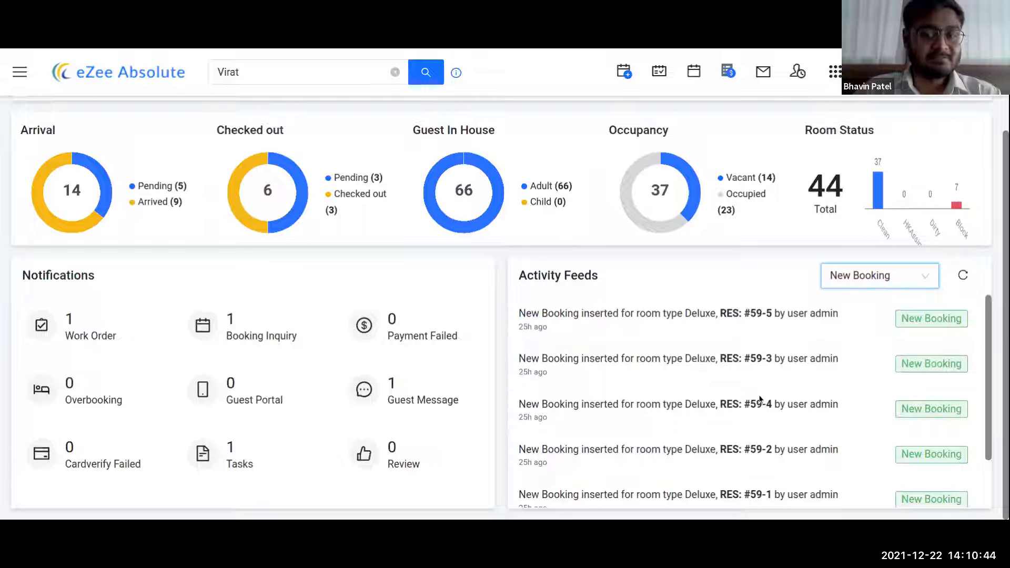
- Reopen the feed filter and close it with New Booking kept, then show the Arrivals list
{"action": "left_click", "coordinate": [858, 283]}
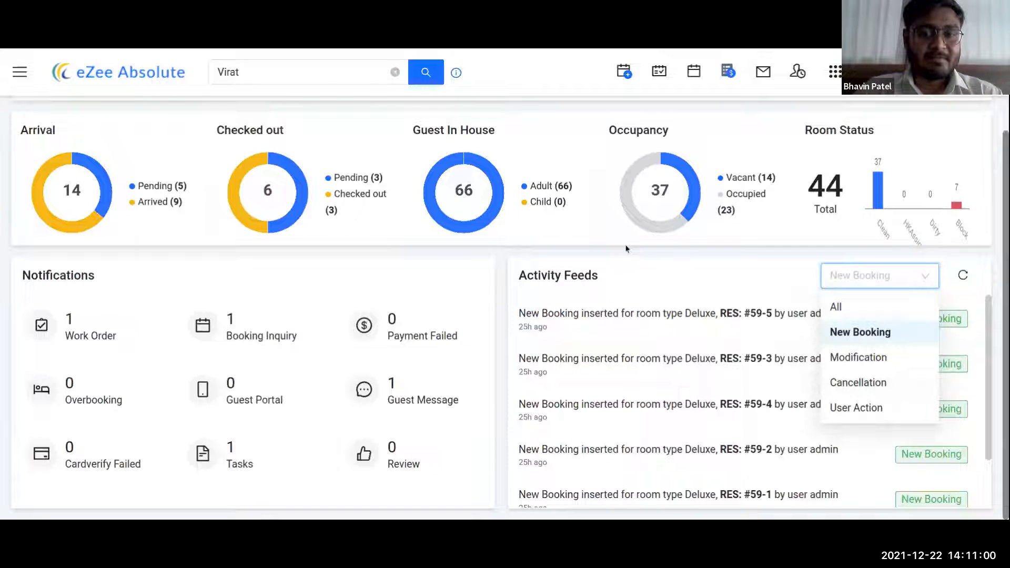
{"action": "left_click", "coordinate": [639, 261]}
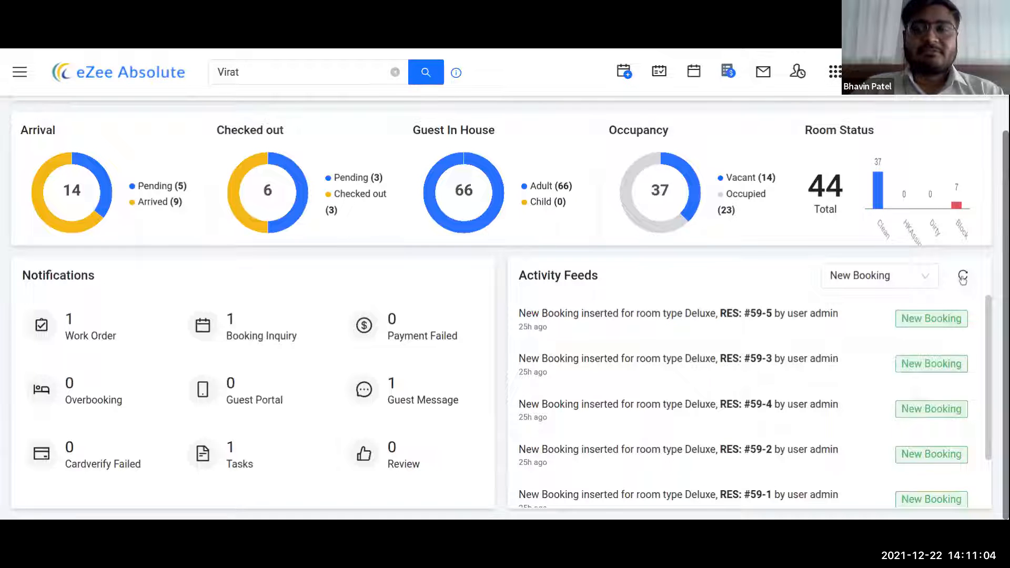
{"action": "scroll", "coordinate": [713, 365], "scroll_direction": "up", "scroll_amount": 1}
{"action": "scroll", "coordinate": [714, 365], "scroll_direction": "down", "scroll_amount": 1}
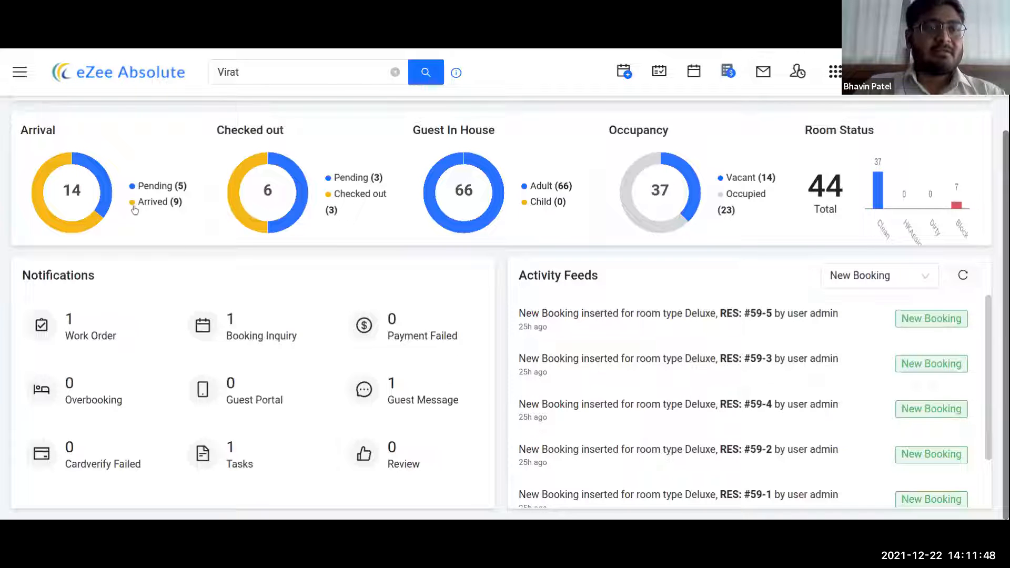
{"action": "left_click", "coordinate": [105, 162]}
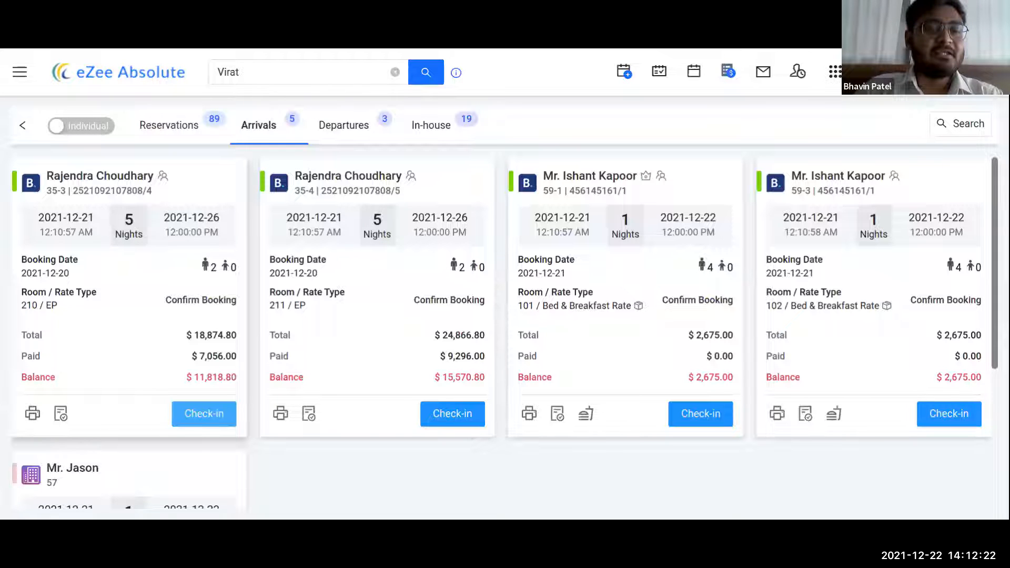
- Check in the room 210 arrival despite the dirty-room warning, then view the first arrival's details
{"action": "left_click", "coordinate": [201, 416]}
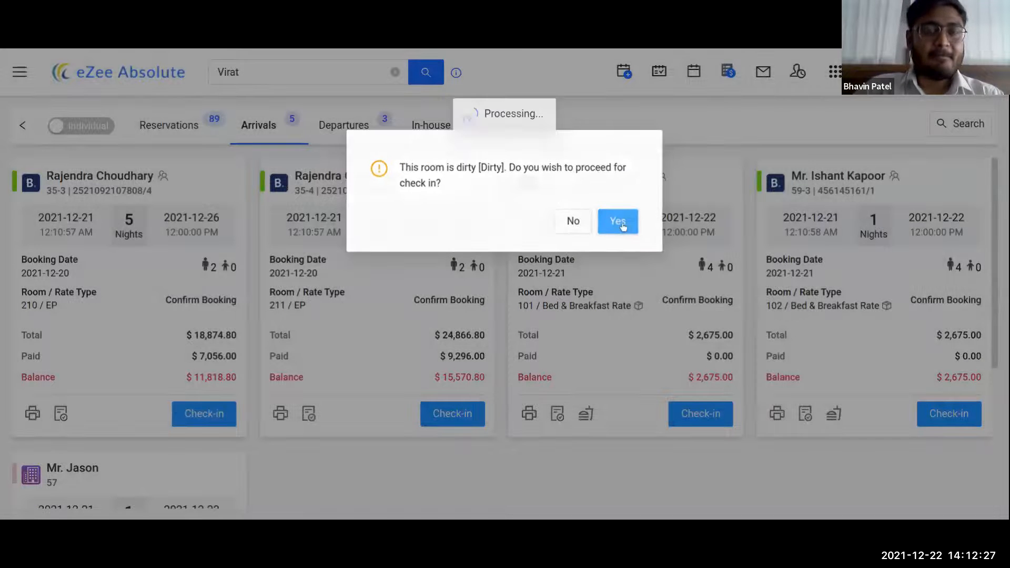
{"action": "left_click", "coordinate": [619, 221]}
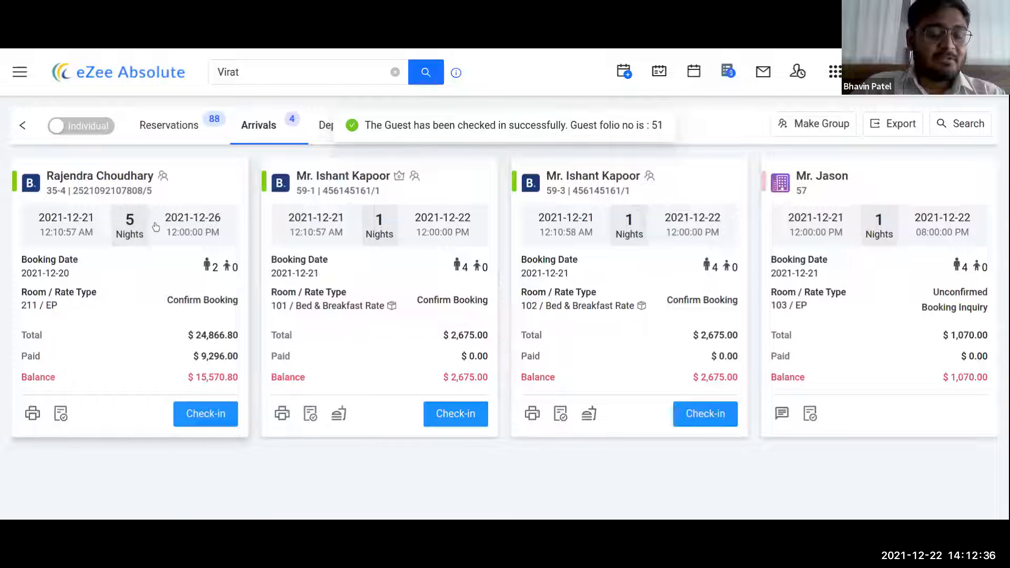
{"action": "left_click", "coordinate": [108, 179]}
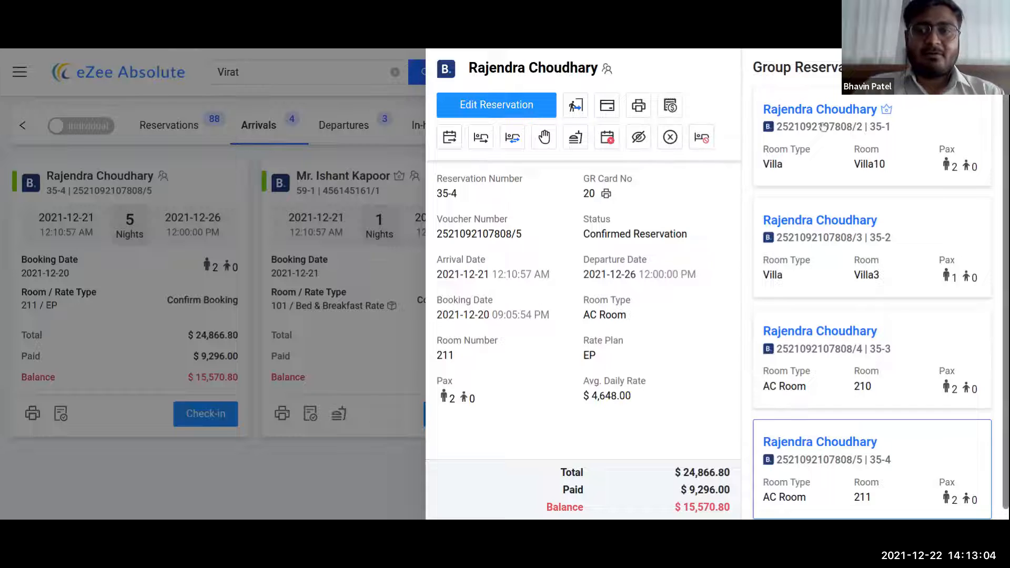
{"action": "scroll", "coordinate": [874, 198], "scroll_direction": "down", "scroll_amount": 1}
{"action": "scroll", "coordinate": [874, 198], "scroll_direction": "up", "scroll_amount": 1}
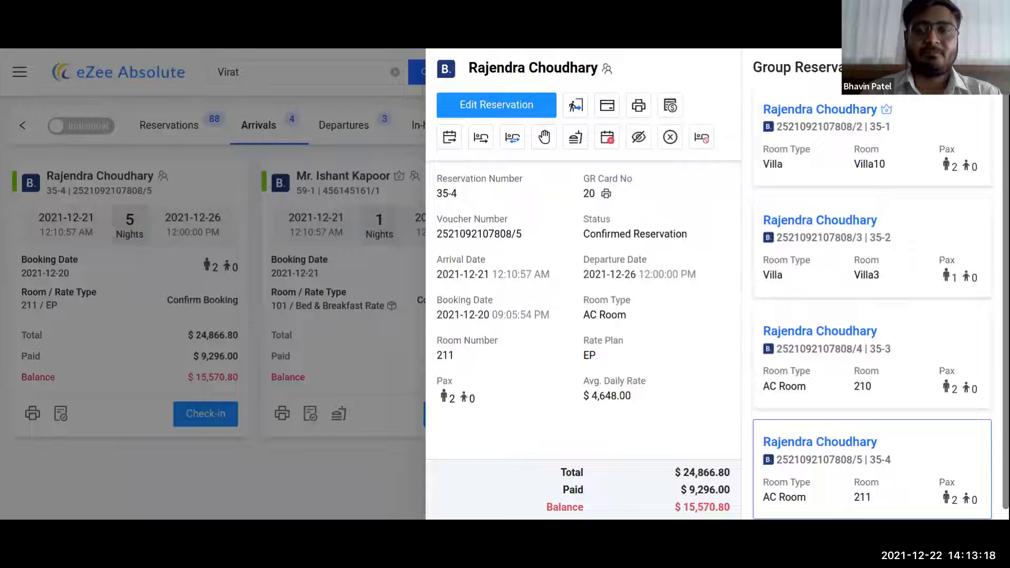
{"action": "left_click", "coordinate": [842, 167]}
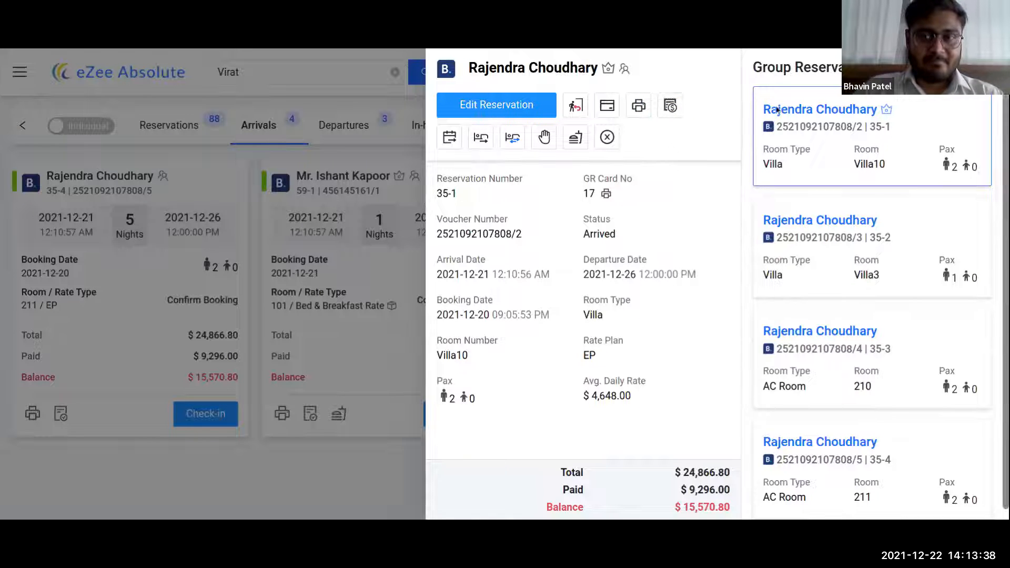
{"action": "left_click", "coordinate": [988, 67]}
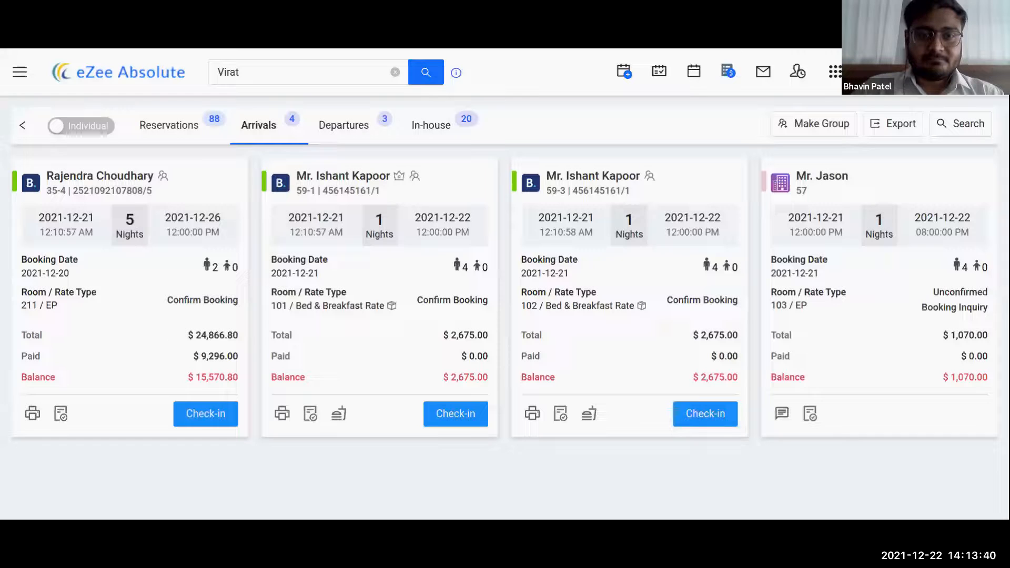
- Show all 88 reservations, mark two bookings for a group, then cancel grouping
{"action": "left_click", "coordinate": [809, 126]}
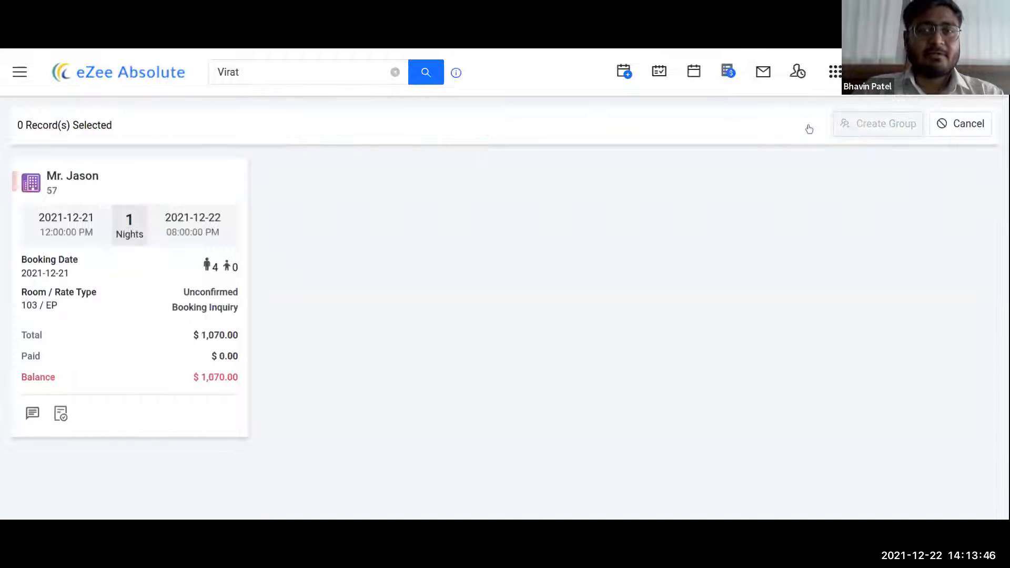
{"action": "left_click", "coordinate": [949, 126]}
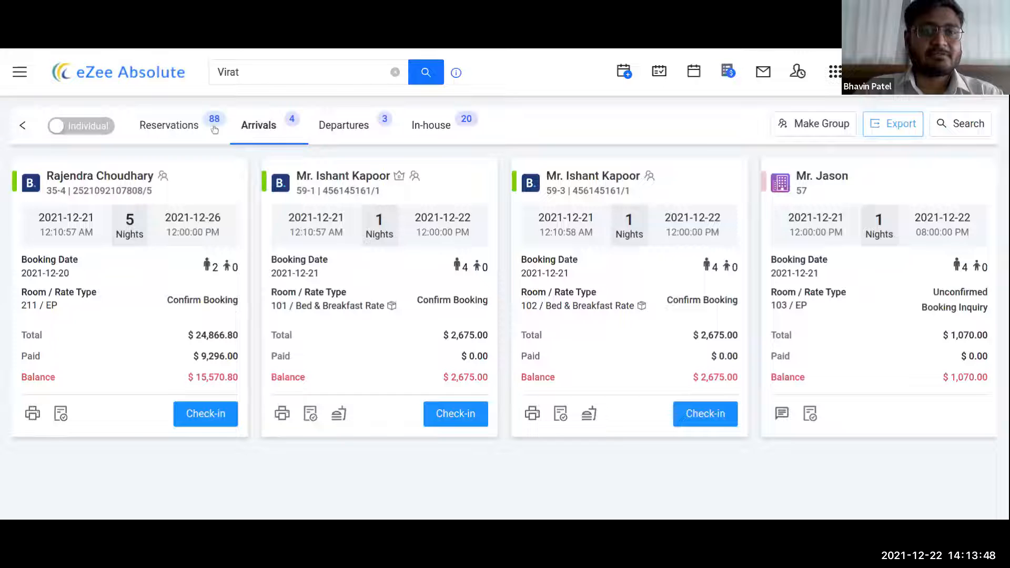
{"action": "left_click", "coordinate": [168, 129]}
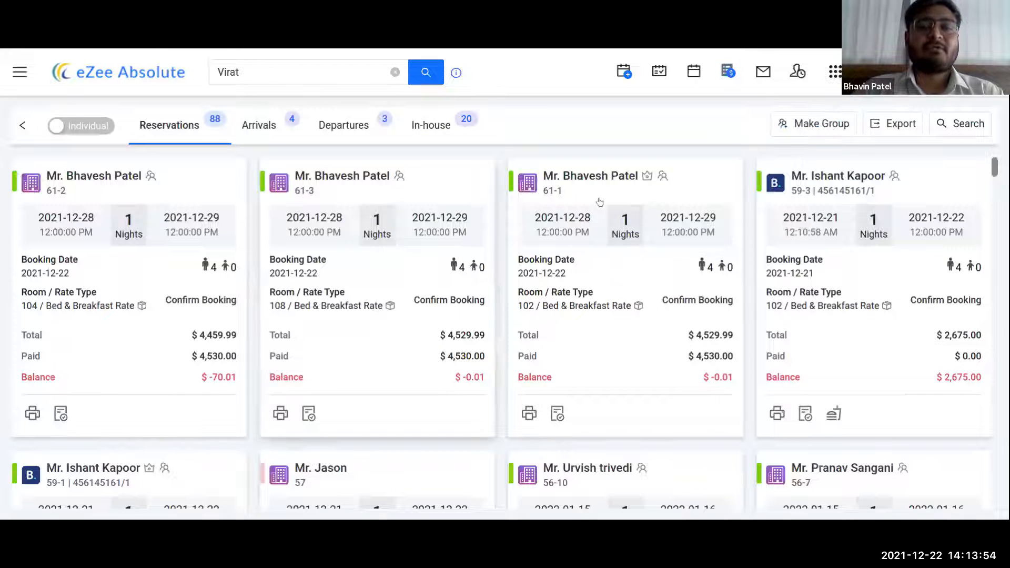
{"action": "left_click", "coordinate": [814, 131]}
{"action": "left_click", "coordinate": [389, 191]}
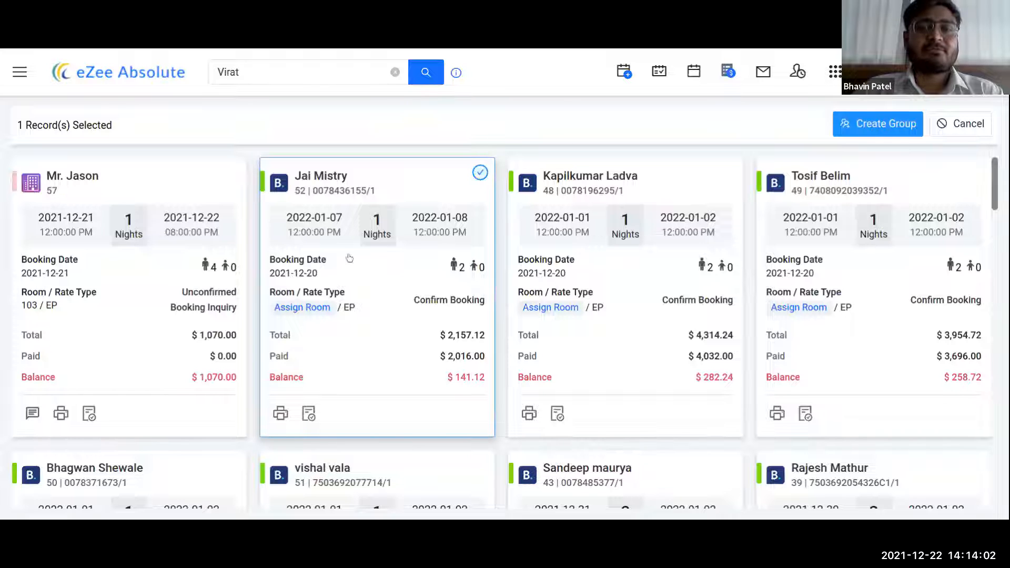
{"action": "triple_click", "coordinate": [674, 188]}
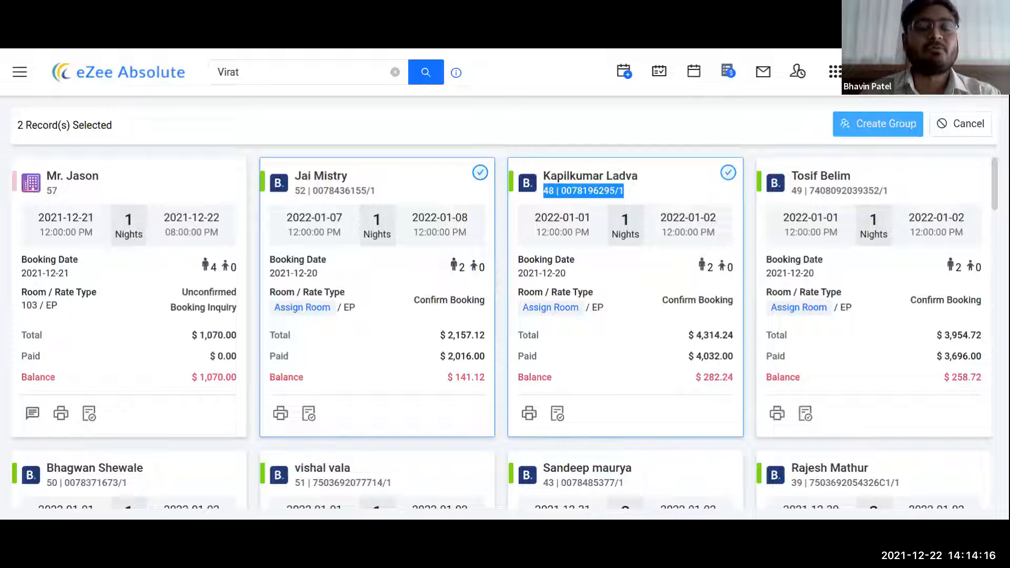
{"action": "left_click", "coordinate": [949, 129]}
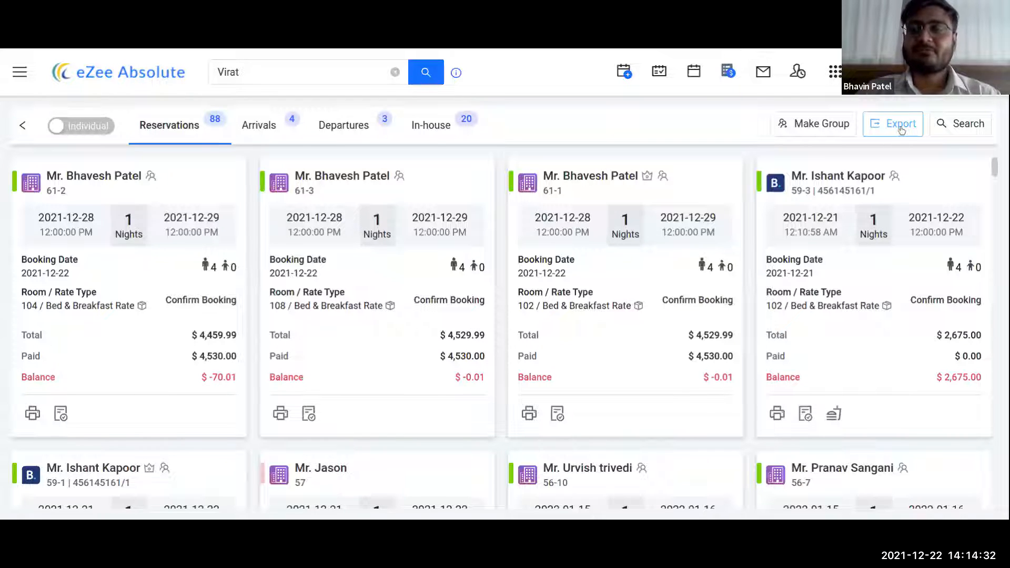
- Set the reservation search to arrival dates 2021-12-21 to 2021-12-28 instead of Res Date
{"action": "left_click", "coordinate": [953, 130]}
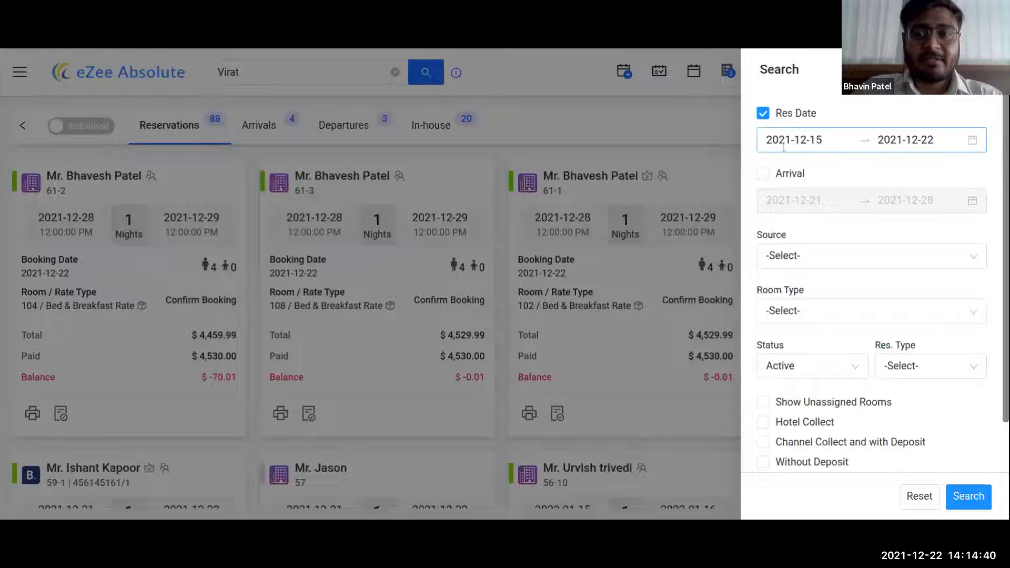
{"action": "left_click", "coordinate": [764, 175]}
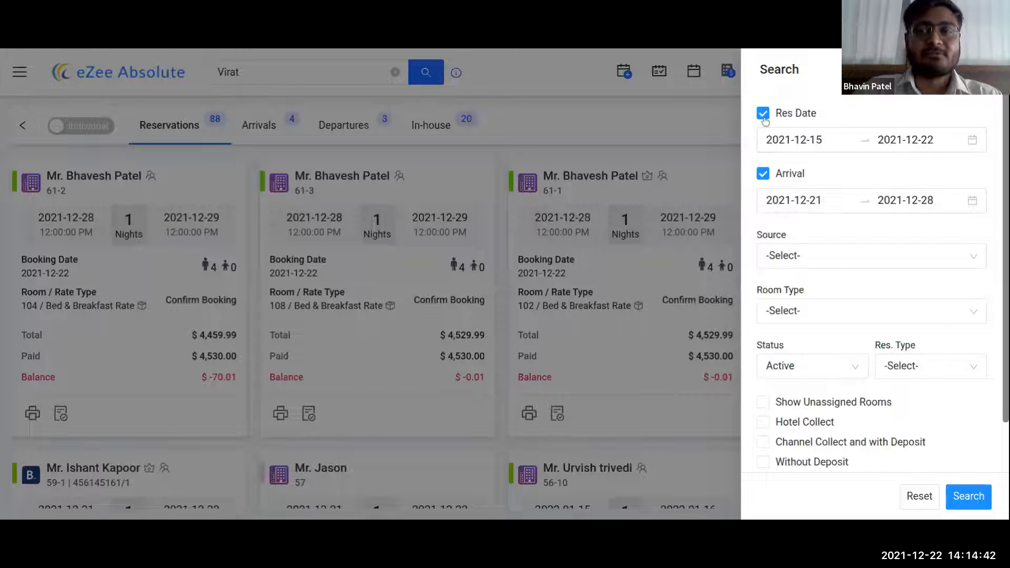
{"action": "left_click", "coordinate": [763, 113]}
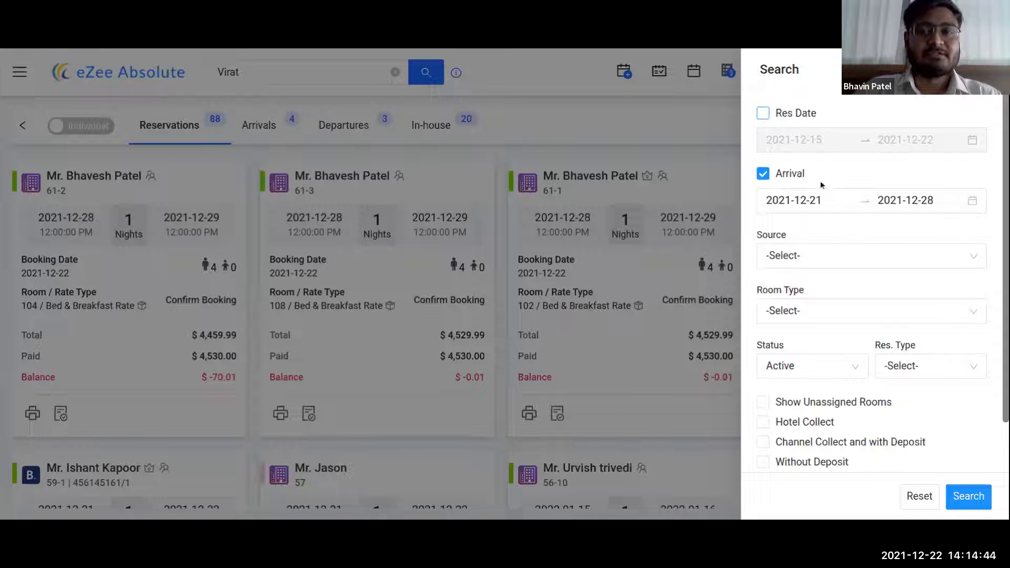
- Check the Source, Room Type, Status and Res. Type choices, leaving status Active
{"action": "left_click", "coordinate": [852, 261]}
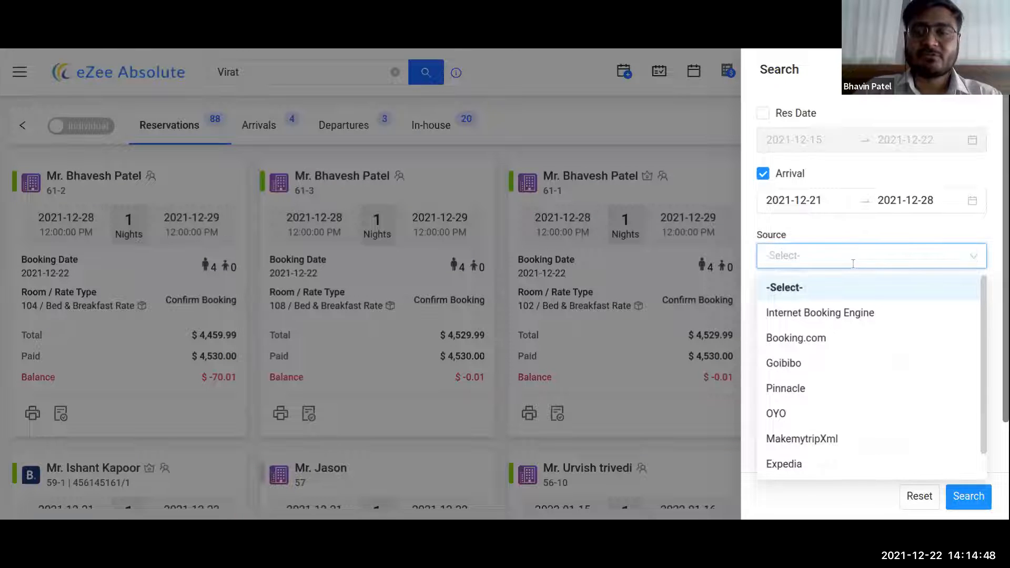
{"action": "left_click", "coordinate": [852, 263]}
{"action": "left_click", "coordinate": [839, 315]}
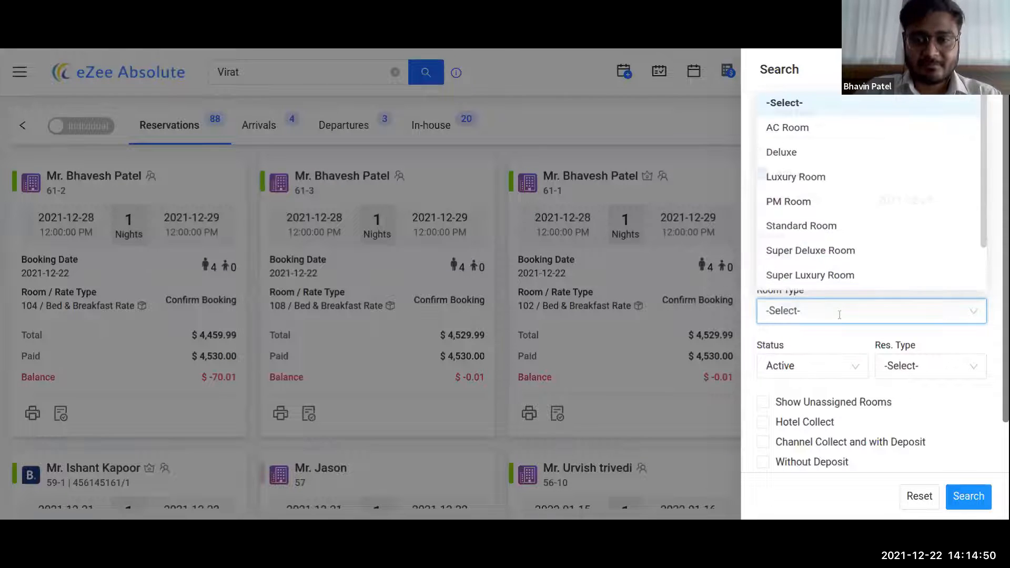
{"action": "left_click", "coordinate": [839, 314]}
{"action": "left_click", "coordinate": [840, 313]}
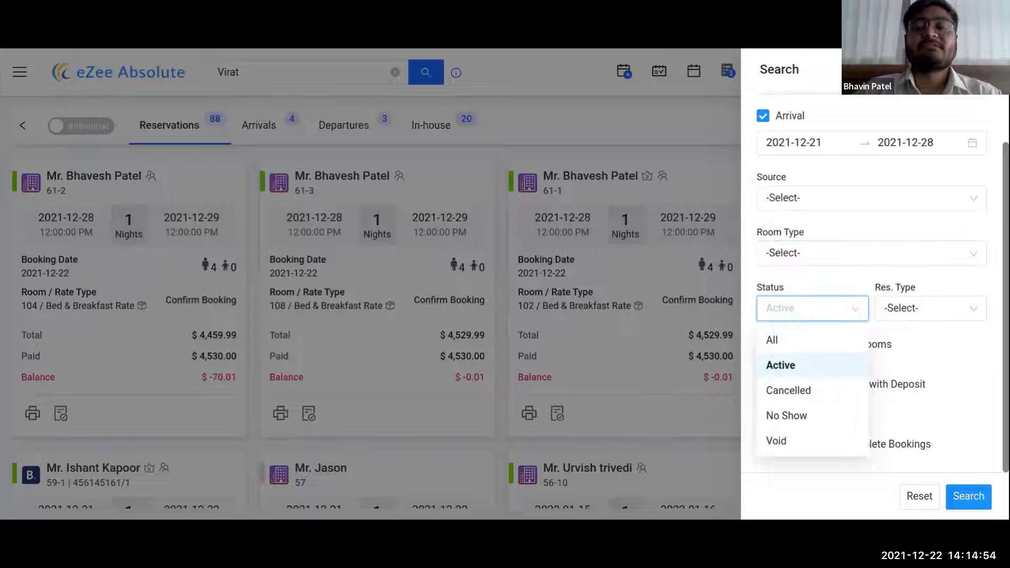
{"action": "left_click", "coordinate": [839, 313]}
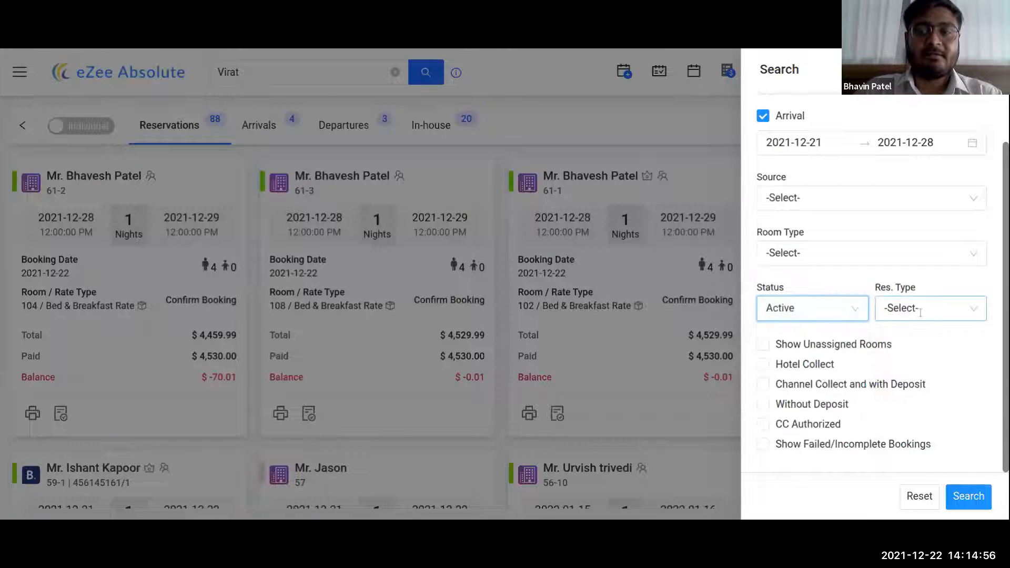
{"action": "left_click", "coordinate": [922, 311]}
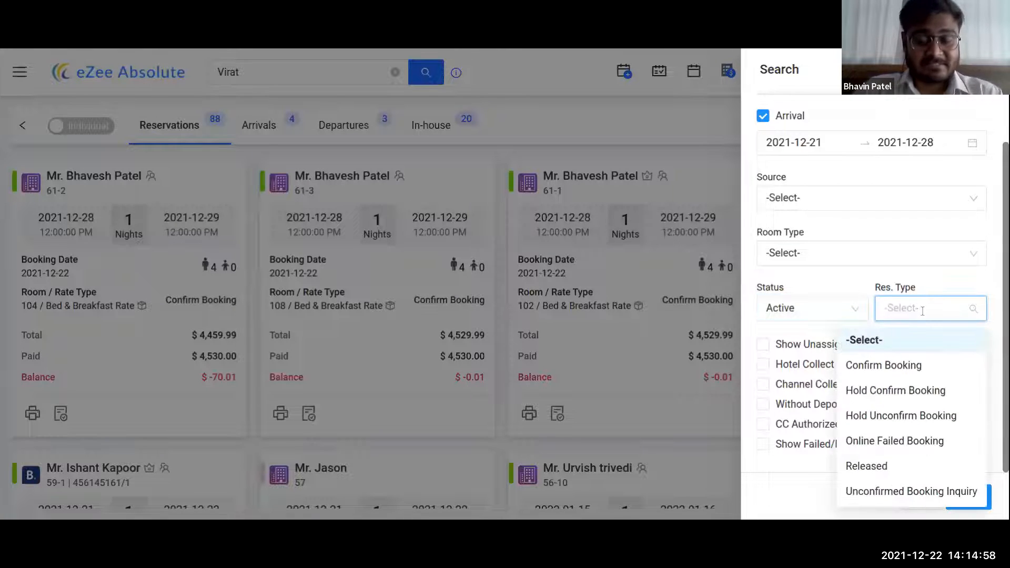
{"action": "left_click", "coordinate": [894, 301]}
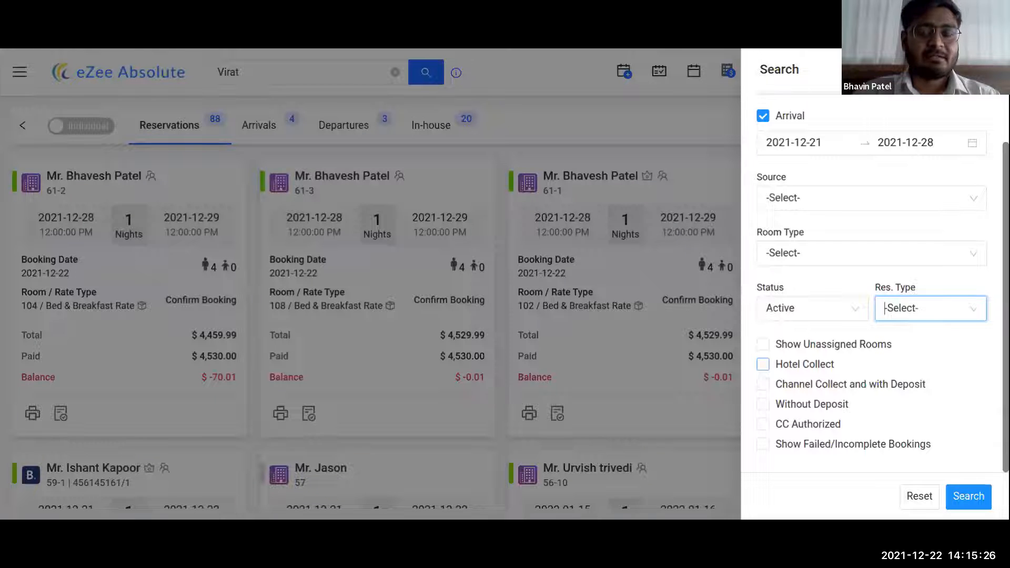
- Search Hotel Collect reservations, then Channel Collect and with Deposit reservations
{"action": "left_click", "coordinate": [762, 363]}
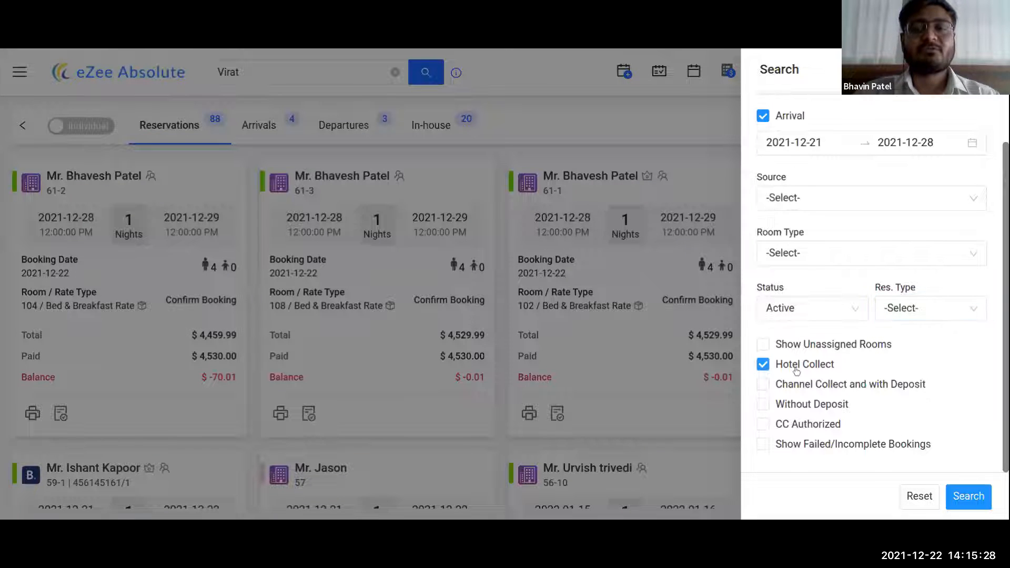
{"action": "left_click", "coordinate": [966, 502]}
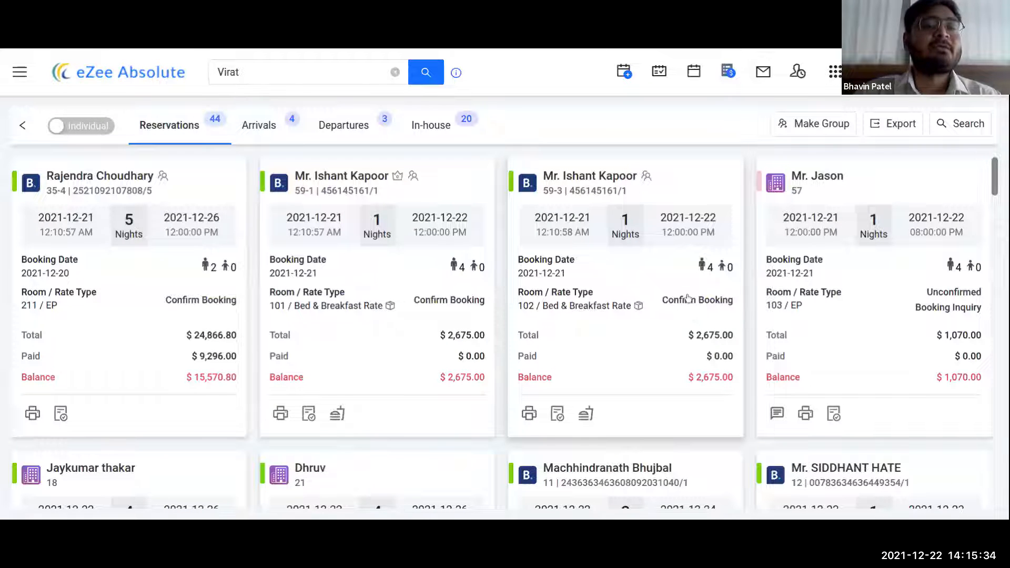
{"action": "left_click", "coordinate": [960, 123]}
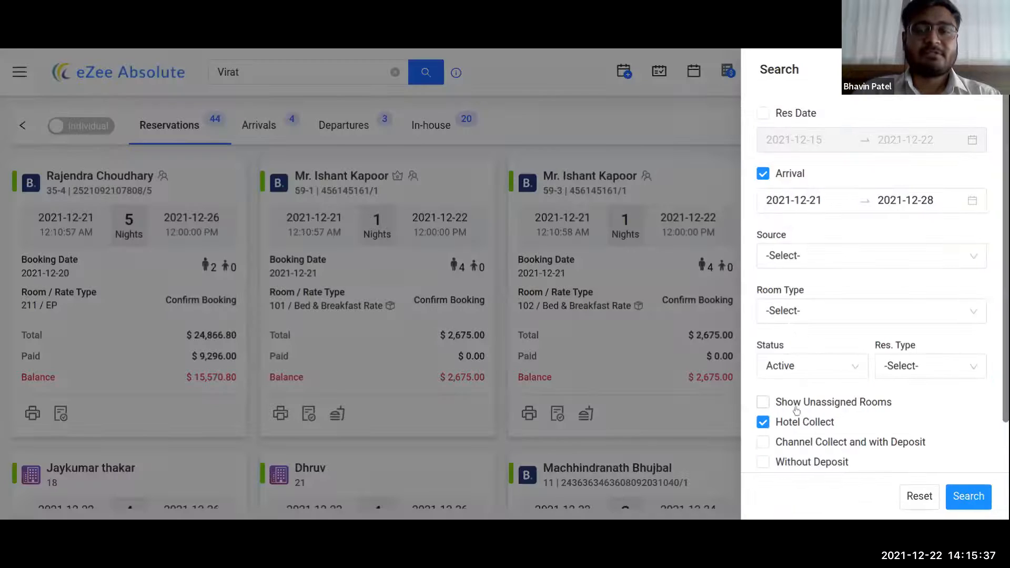
{"action": "left_click", "coordinate": [789, 424]}
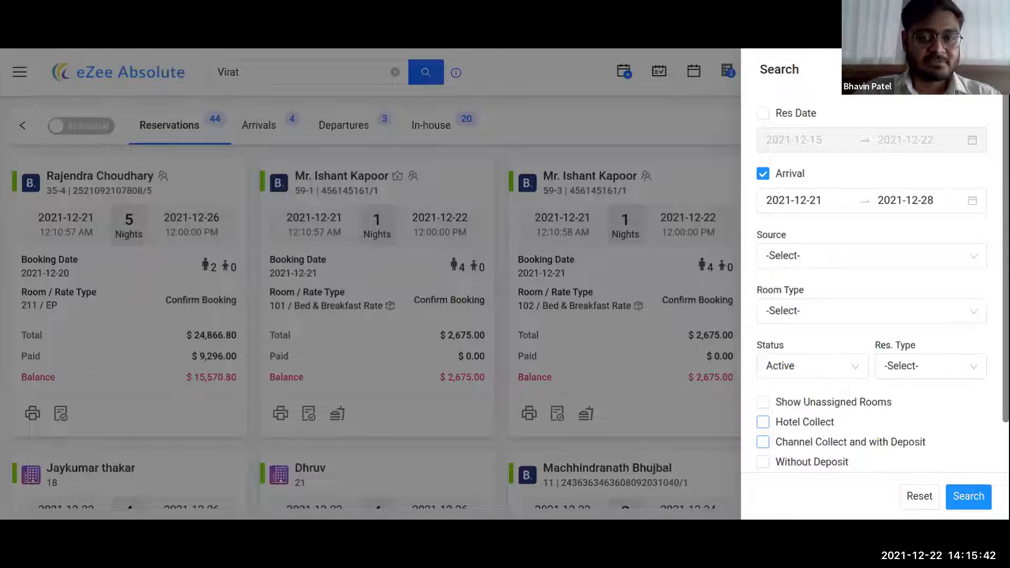
{"action": "left_click", "coordinate": [788, 446]}
{"action": "left_click", "coordinate": [965, 495]}
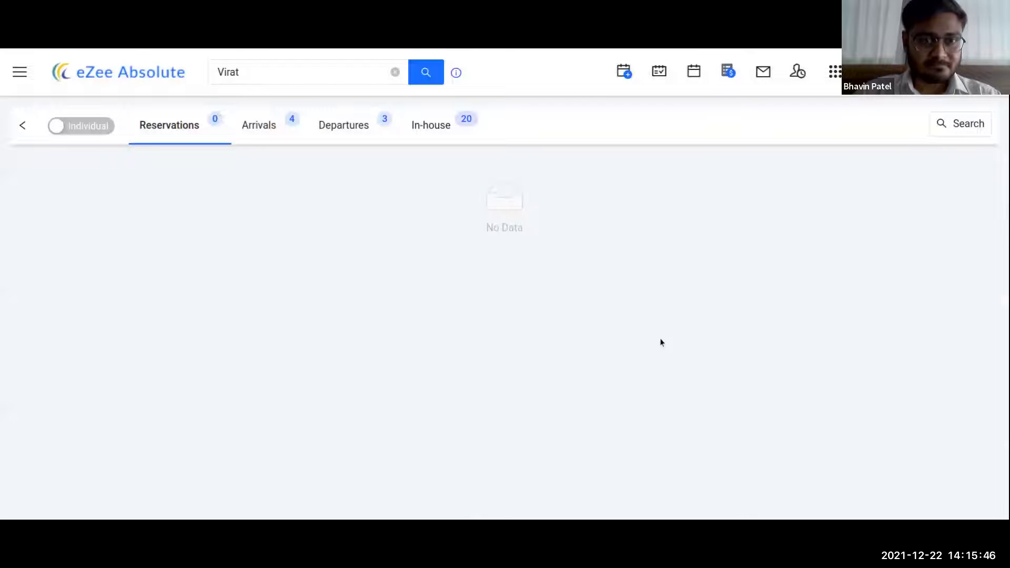
- Clear the payment-collection filter and reset the search to list all 88 reservations
{"action": "left_click", "coordinate": [946, 130]}
{"action": "scroll", "coordinate": [805, 384], "scroll_direction": "down", "scroll_amount": 1}
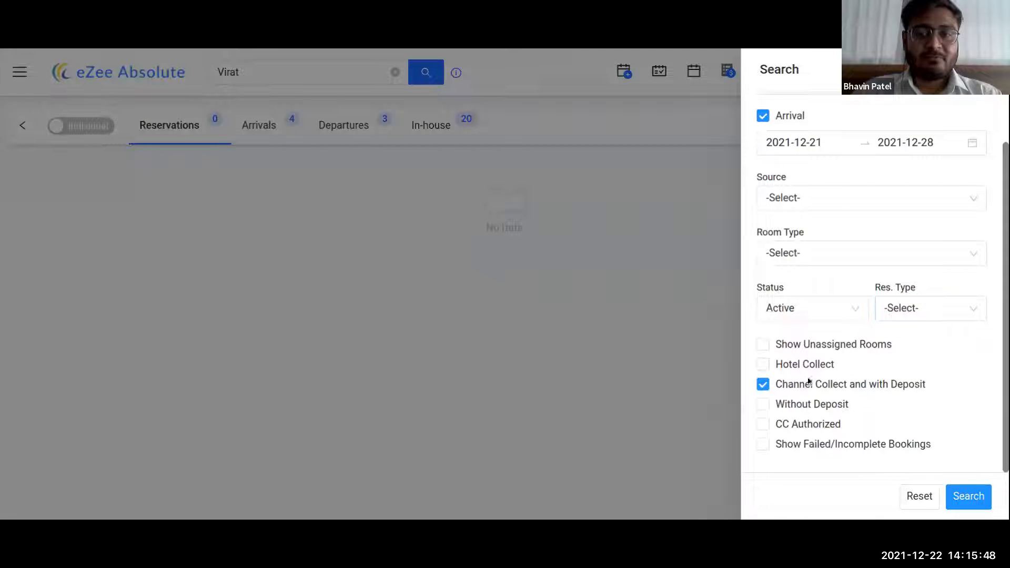
{"action": "left_click", "coordinate": [799, 389]}
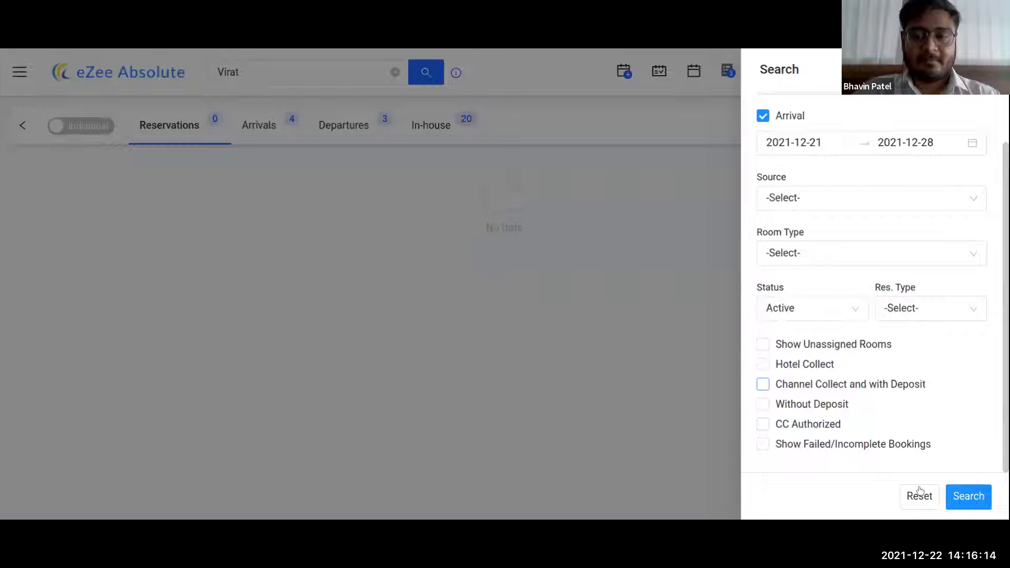
{"action": "left_click", "coordinate": [924, 504]}
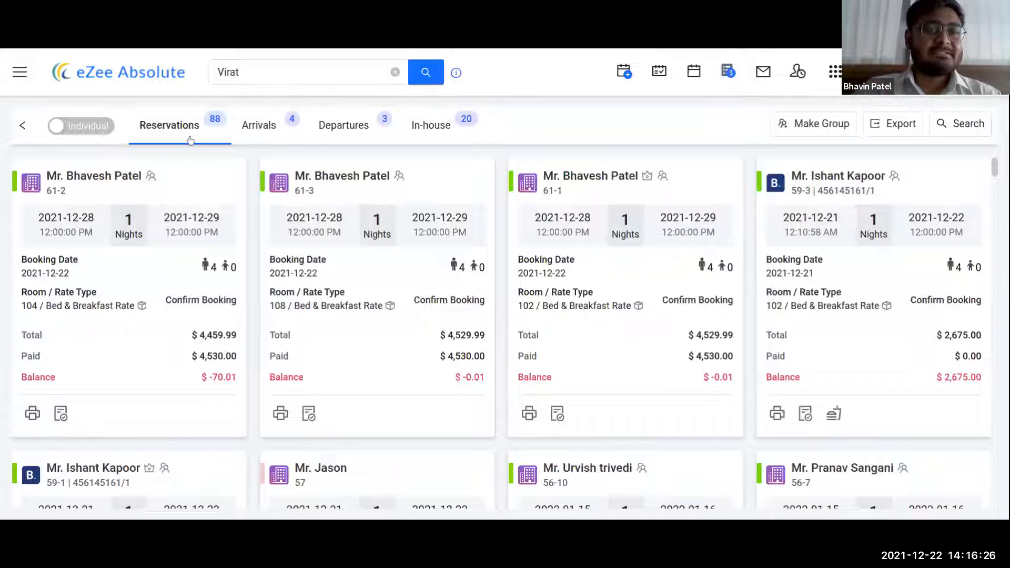
- Check in the room 211 booking from the Arrivals list
{"action": "left_click", "coordinate": [256, 136]}
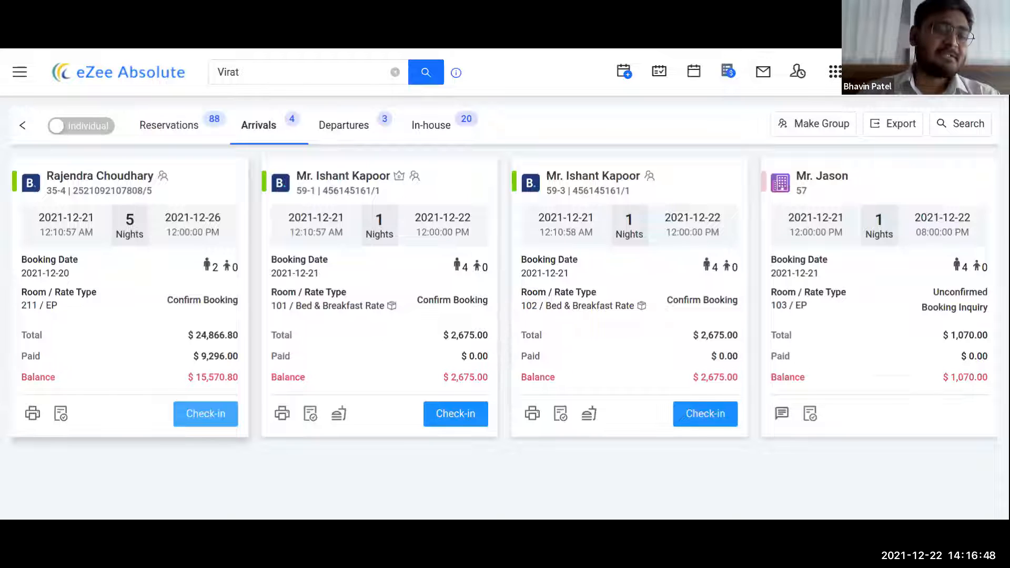
{"action": "left_click", "coordinate": [205, 414]}
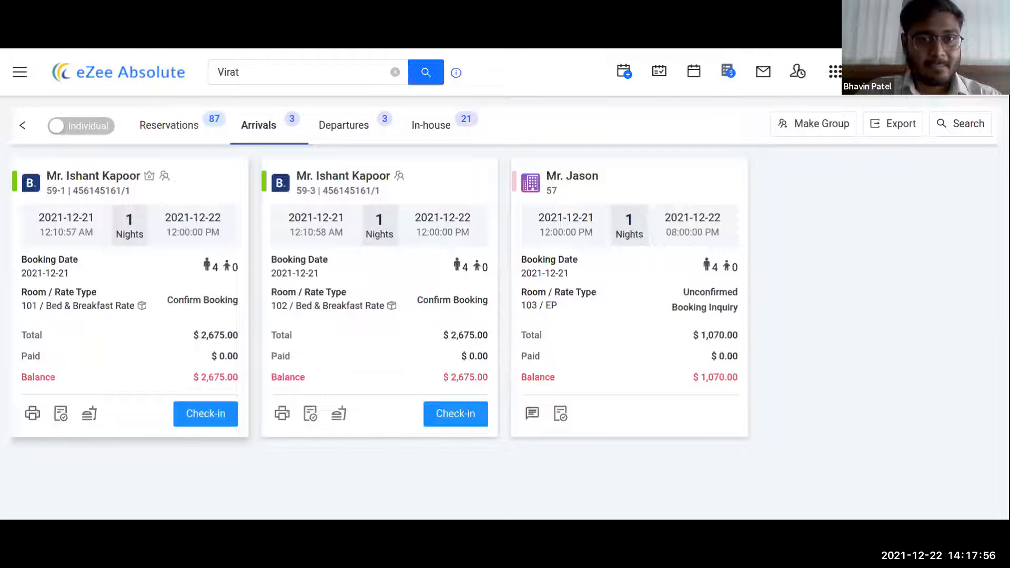
- Filter arrivals by Guest Checked In Today, listing the 11 checked-in bookings
{"action": "left_click", "coordinate": [966, 130]}
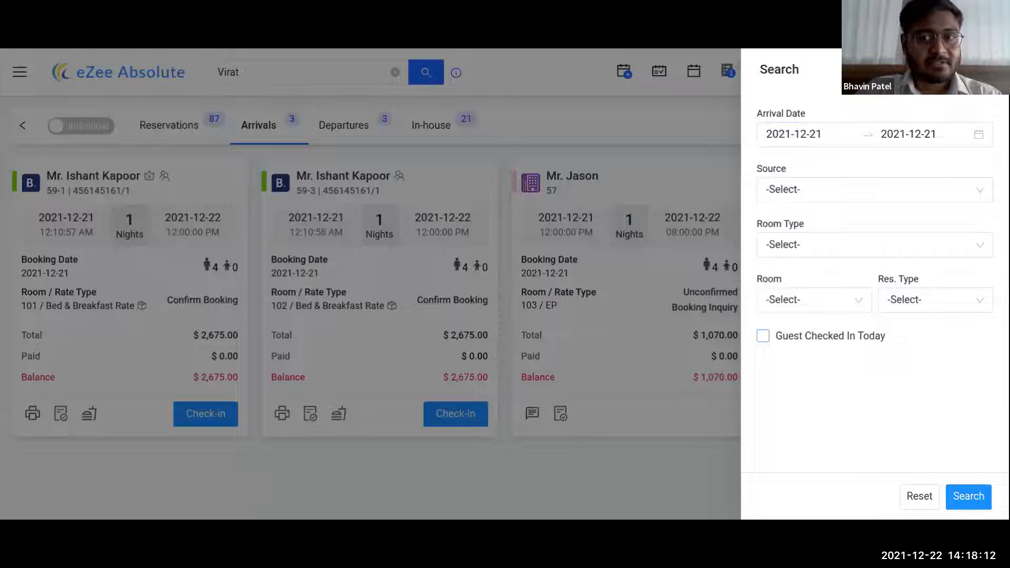
{"action": "left_click", "coordinate": [780, 340]}
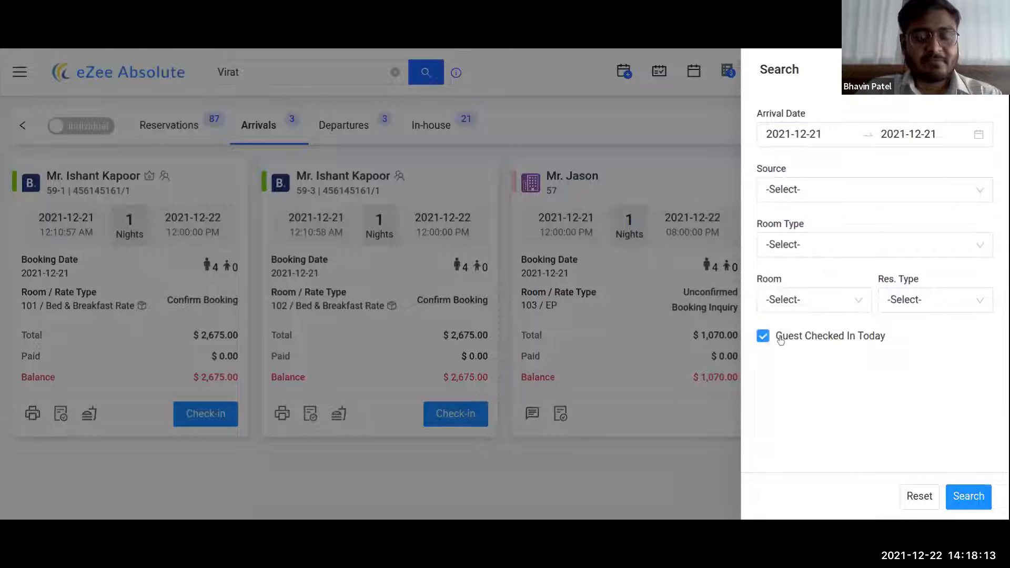
{"action": "left_click", "coordinate": [967, 496]}
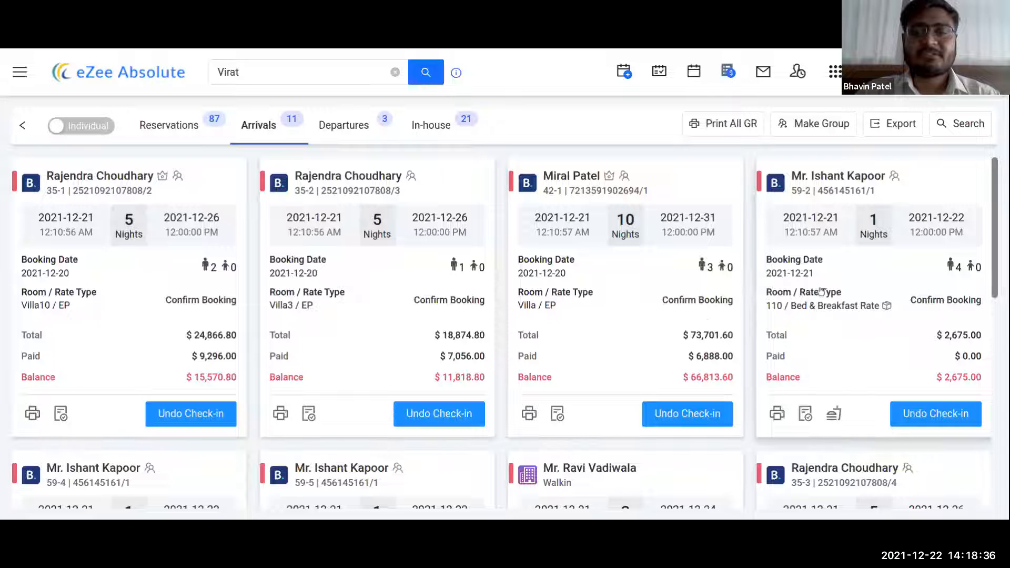
{"action": "scroll", "coordinate": [760, 307], "scroll_direction": "down", "scroll_amount": 1}
{"action": "scroll", "coordinate": [760, 307], "scroll_direction": "up", "scroll_amount": 1}
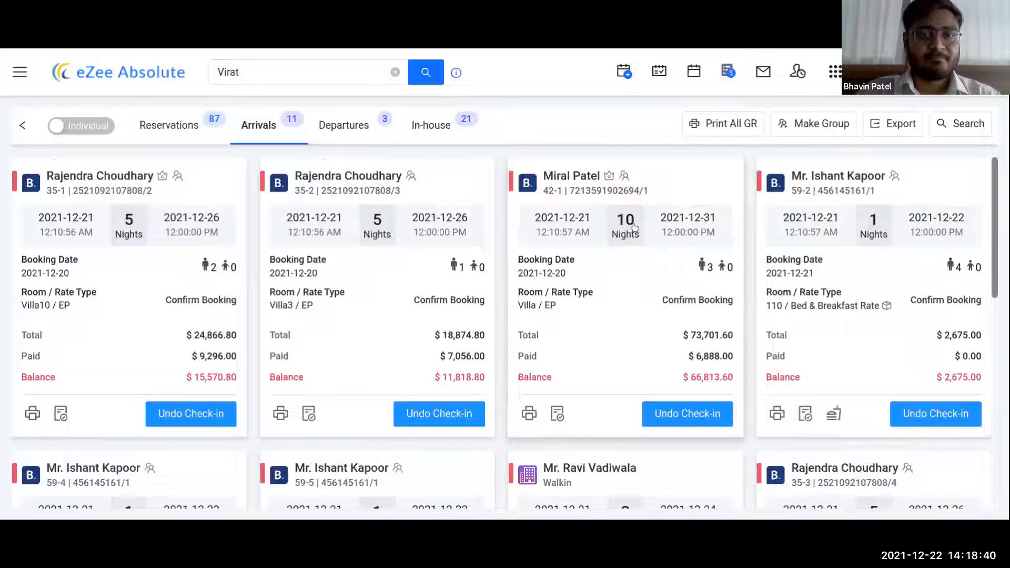
- In Departures, search for guests checked out today
{"action": "left_click", "coordinate": [353, 132]}
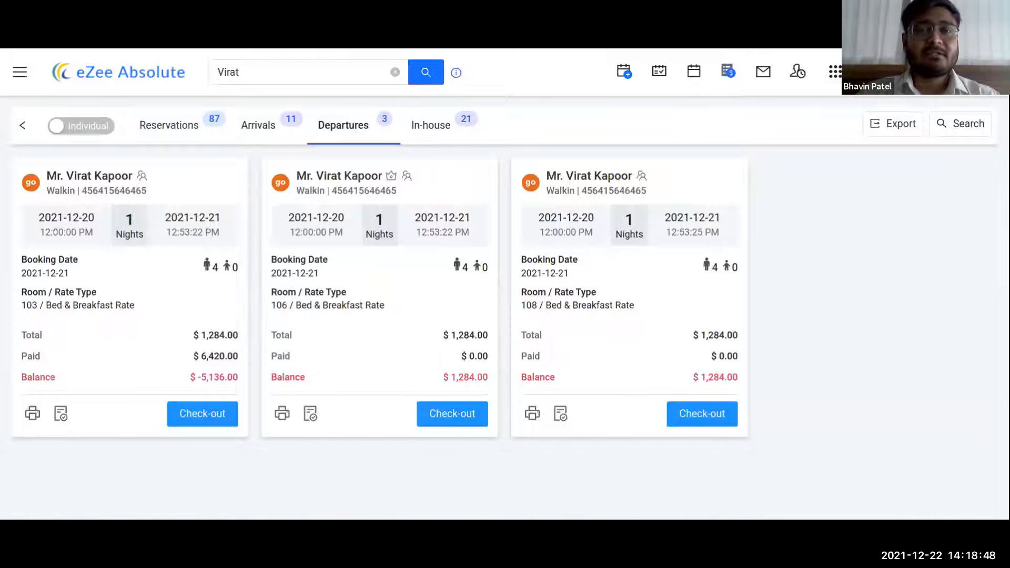
{"action": "left_click", "coordinate": [961, 124]}
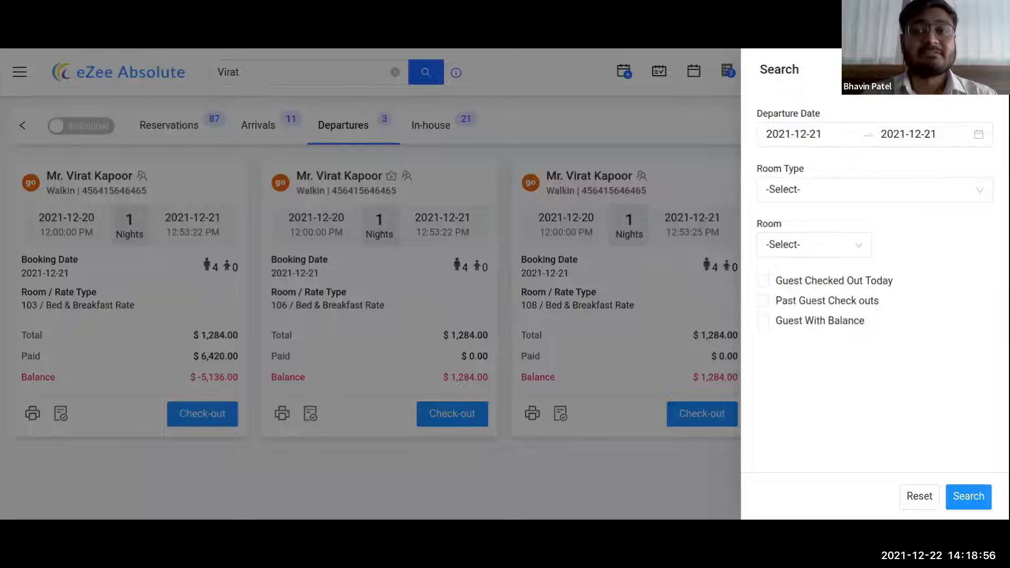
{"action": "left_click", "coordinate": [812, 135]}
{"action": "left_click", "coordinate": [829, 81]}
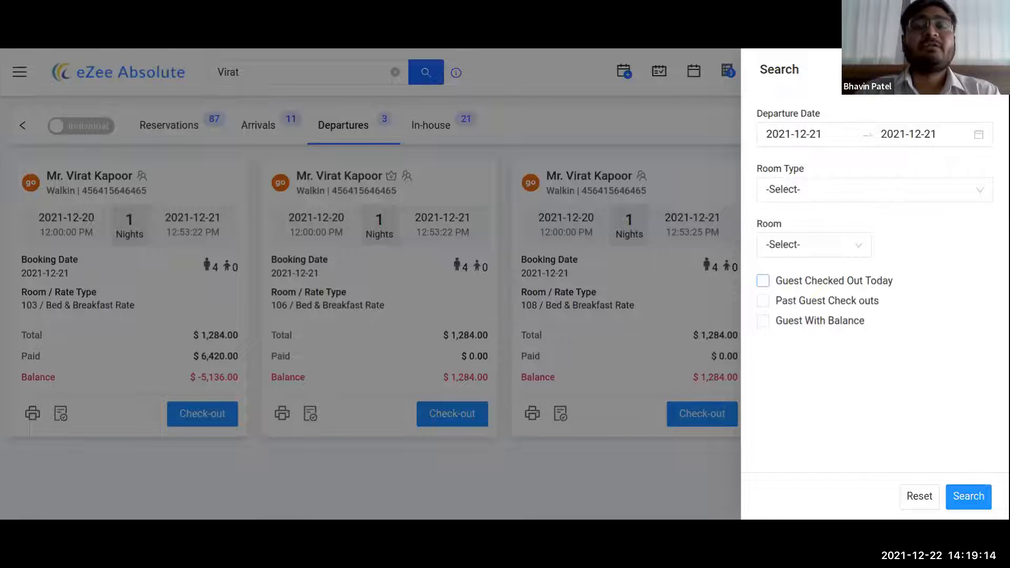
{"action": "left_click", "coordinate": [805, 281]}
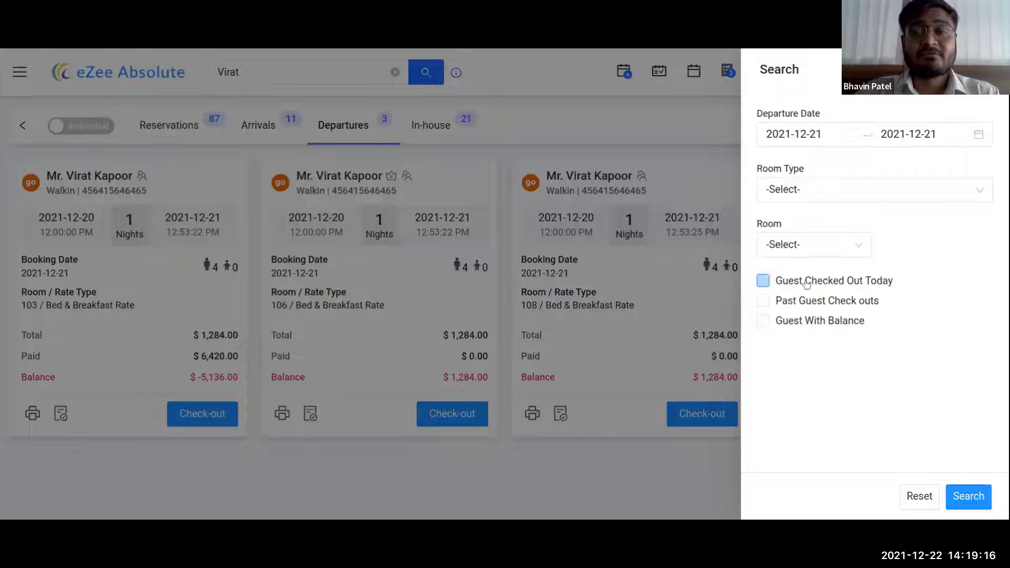
{"action": "left_click", "coordinate": [970, 497]}
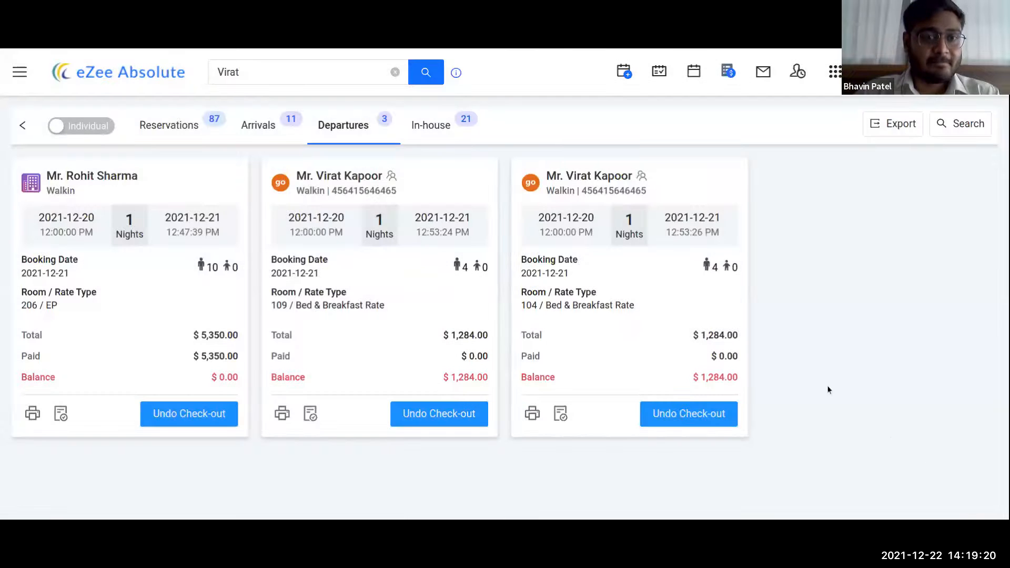
- Search the departures for past guest check-outs instead
{"action": "left_click", "coordinate": [964, 129]}
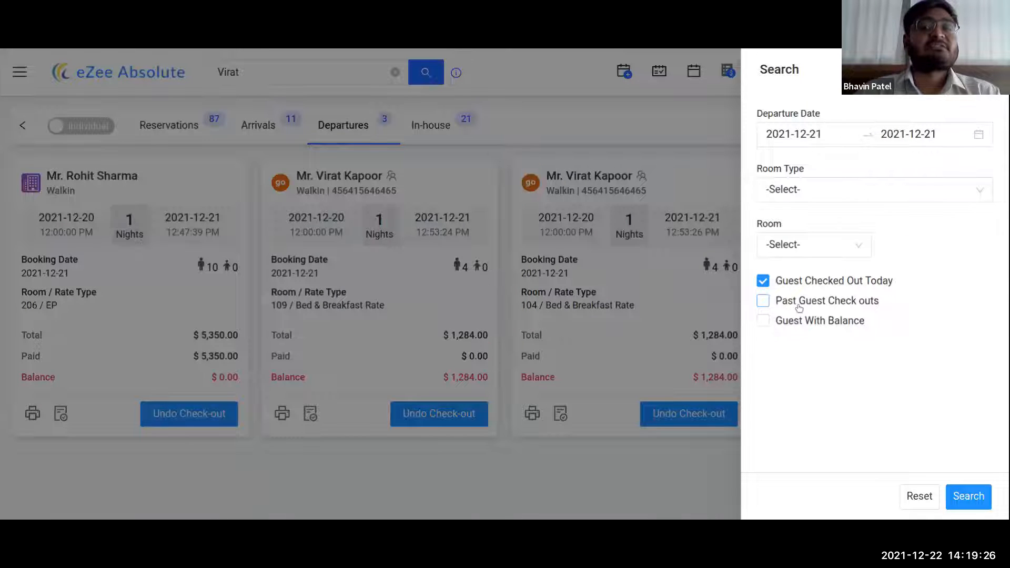
{"action": "left_click", "coordinate": [797, 302]}
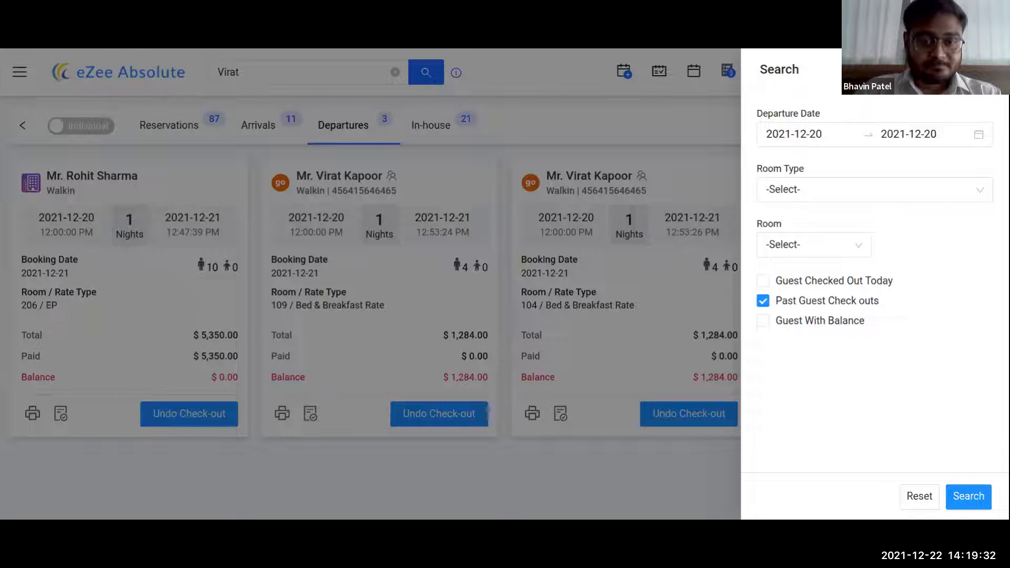
{"action": "left_click", "coordinate": [968, 496]}
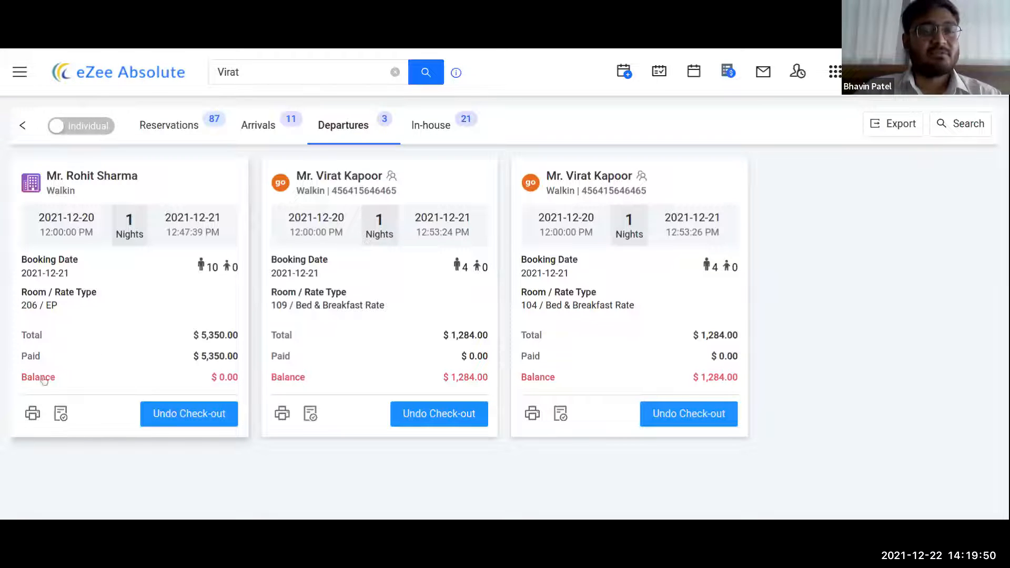
- Print the first departure's folio with Folio Detail Template - Template 2, then list In-house guests
{"action": "left_click", "coordinate": [32, 415]}
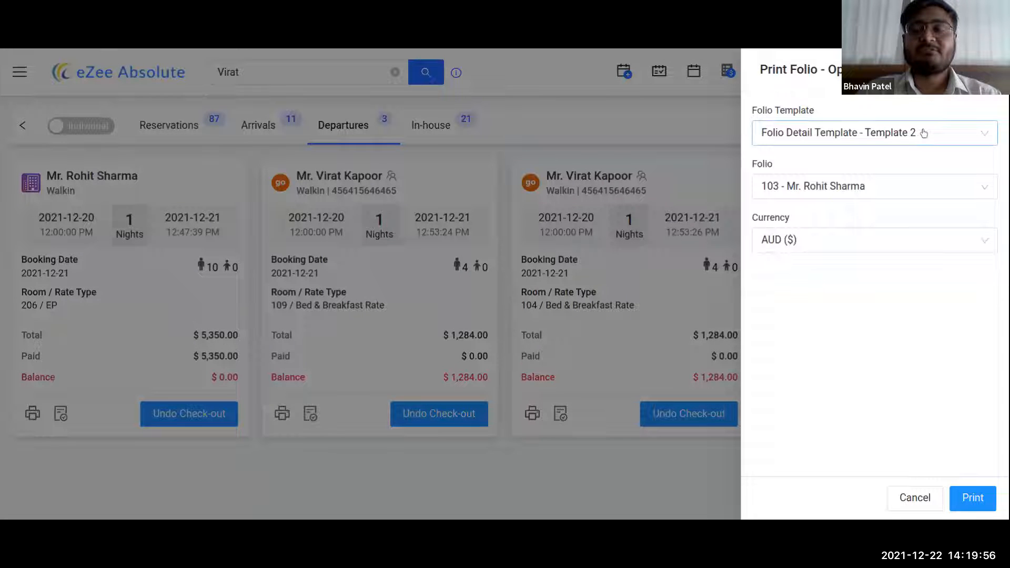
{"action": "left_click", "coordinate": [965, 502]}
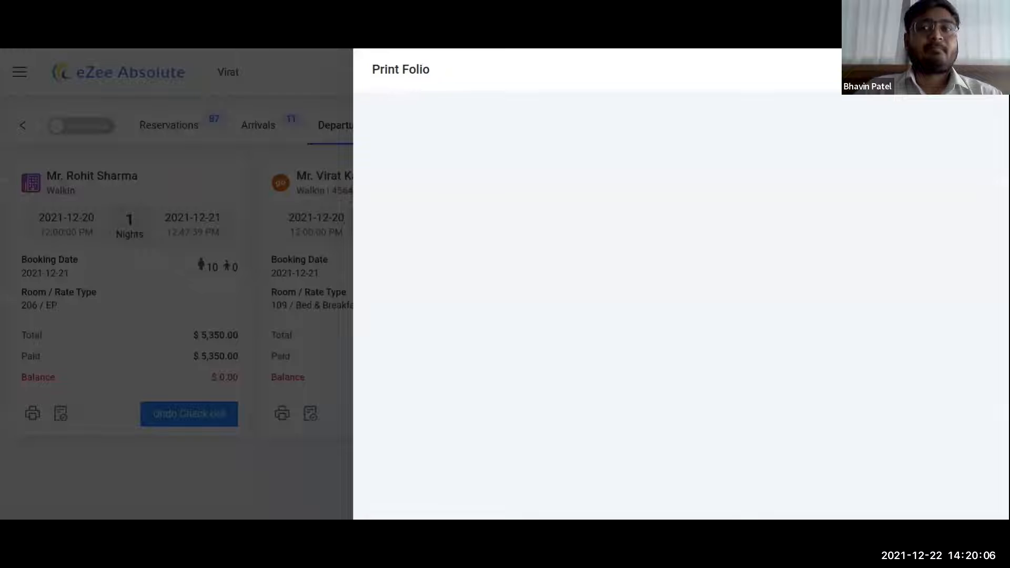
{"action": "left_click", "coordinate": [298, 305]}
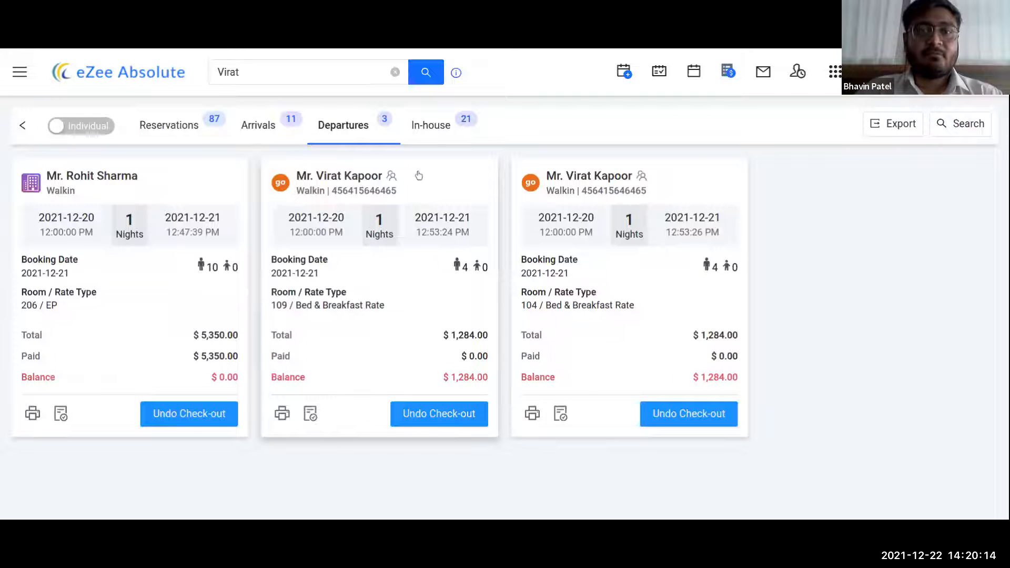
{"action": "left_click", "coordinate": [442, 132]}
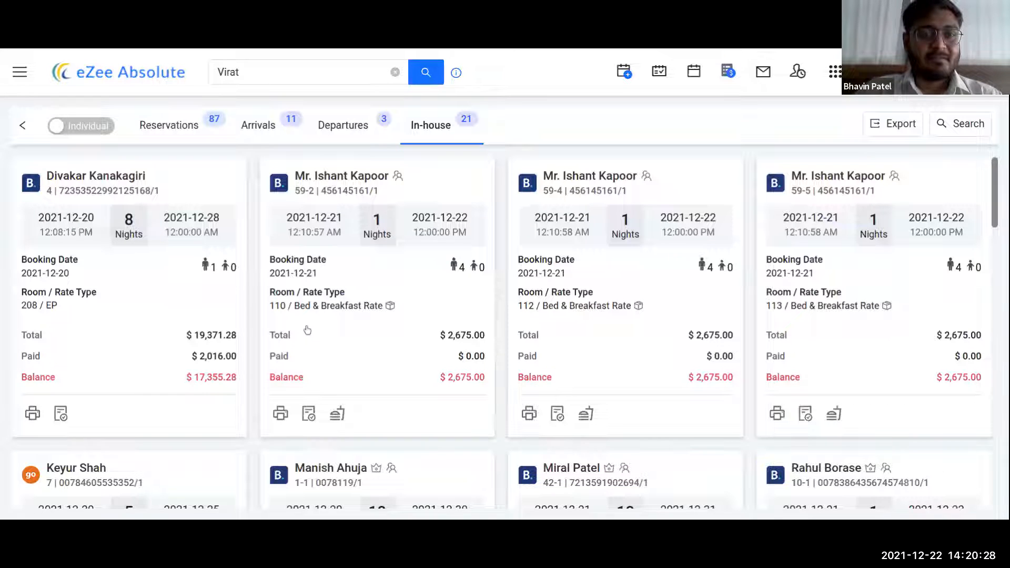
- Dismiss the in-house search filters unused and switch to the Reservations list of 87 bookings
{"action": "left_click", "coordinate": [958, 130]}
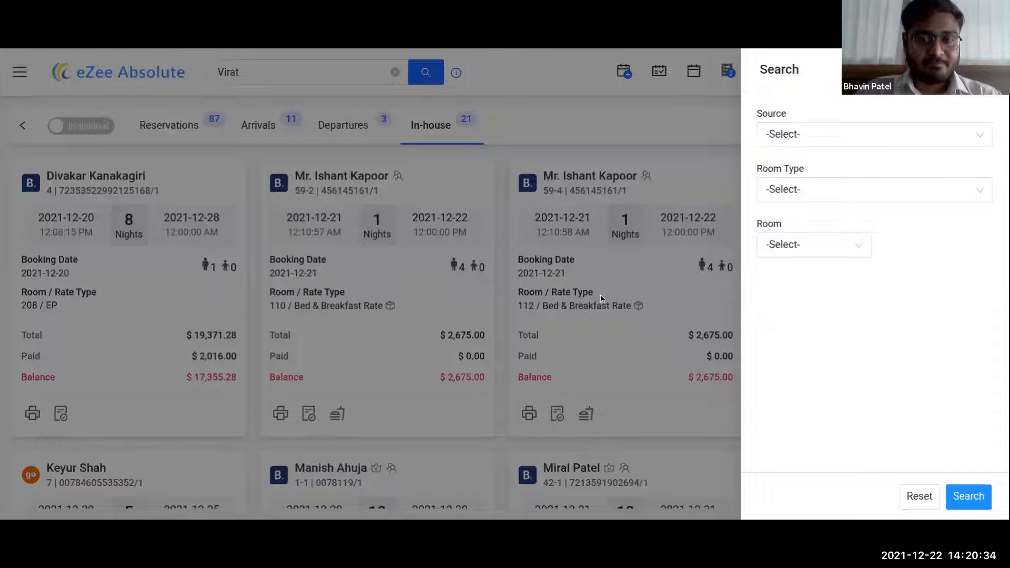
{"action": "left_click", "coordinate": [623, 280]}
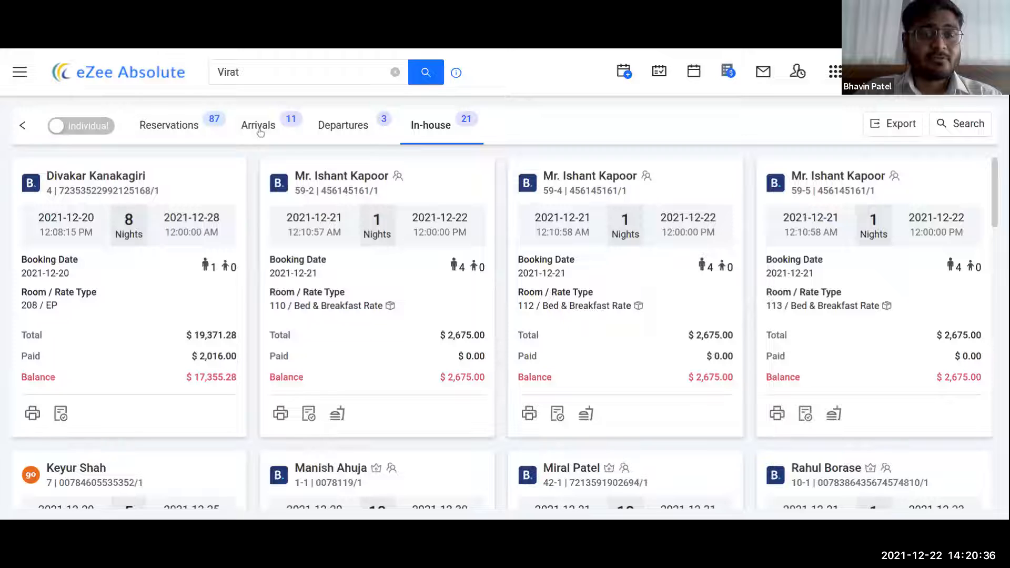
{"action": "left_click", "coordinate": [187, 130]}
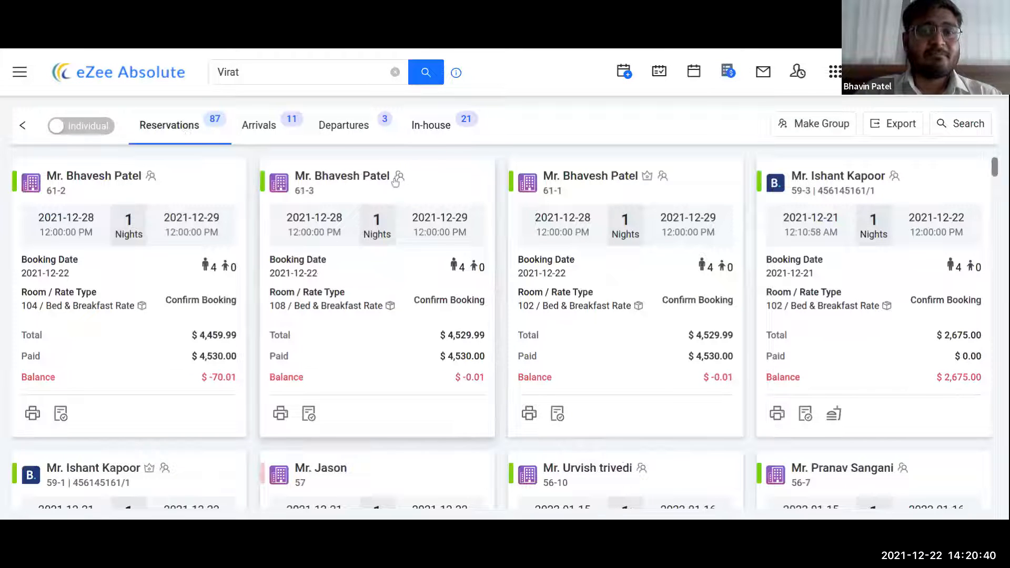
- Assign room 203 to the unassigned AC Room booking for 15–16 January
{"action": "scroll", "coordinate": [590, 306], "scroll_direction": "down", "scroll_amount": 5}
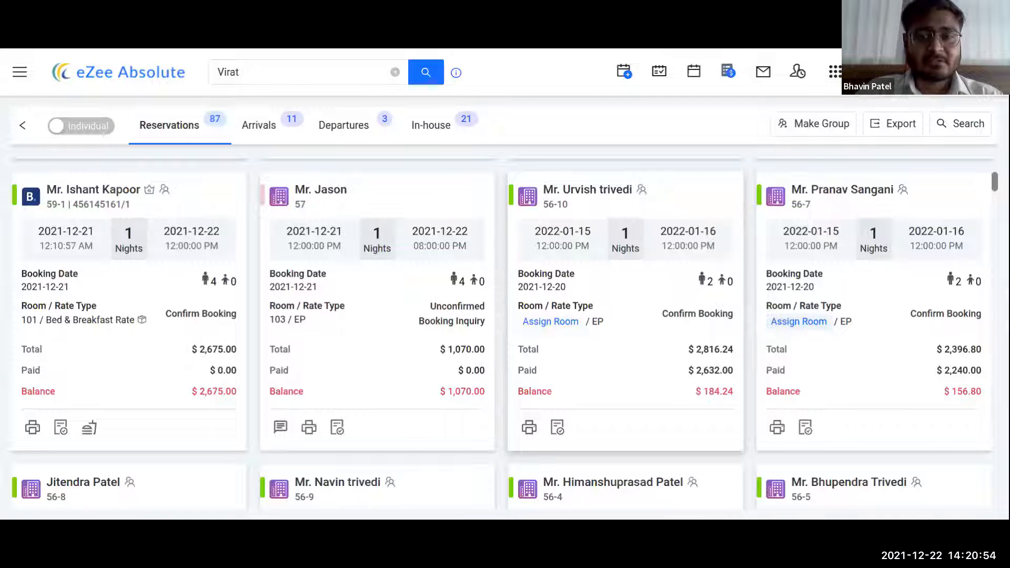
{"action": "left_click", "coordinate": [551, 322]}
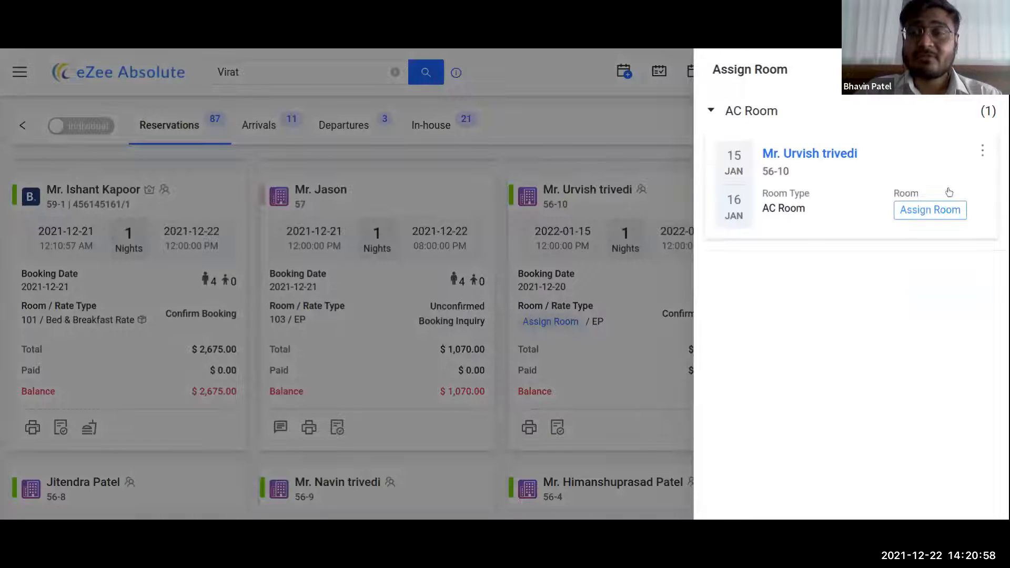
{"action": "left_click", "coordinate": [927, 211]}
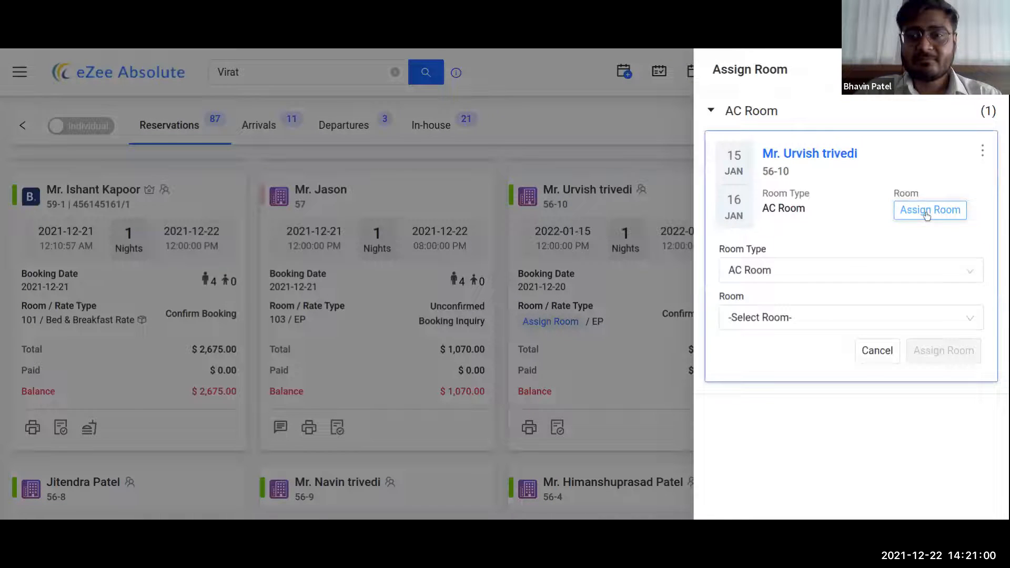
{"action": "left_click", "coordinate": [742, 322]}
{"action": "left_click", "coordinate": [747, 187]}
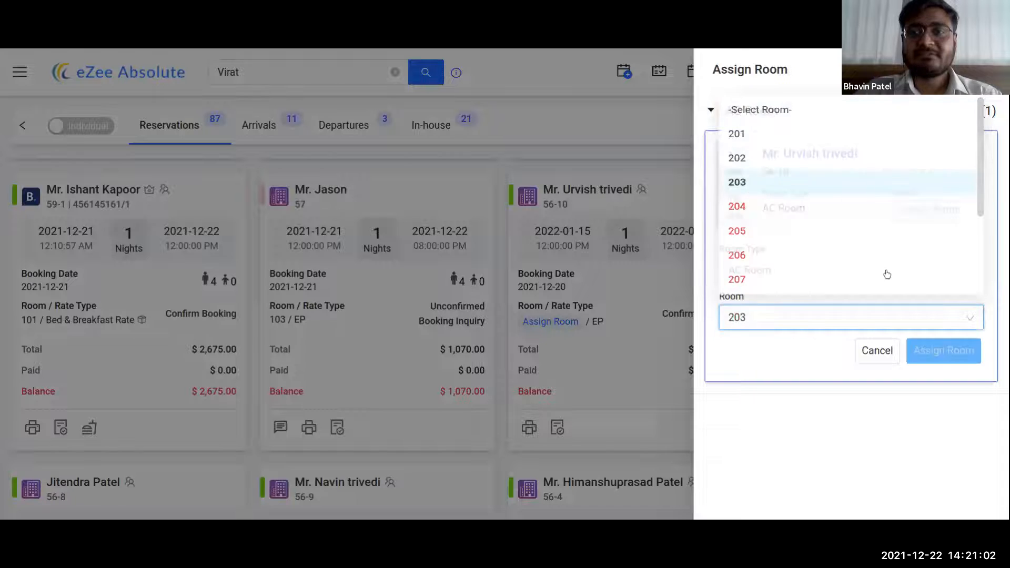
{"action": "left_click", "coordinate": [943, 350]}
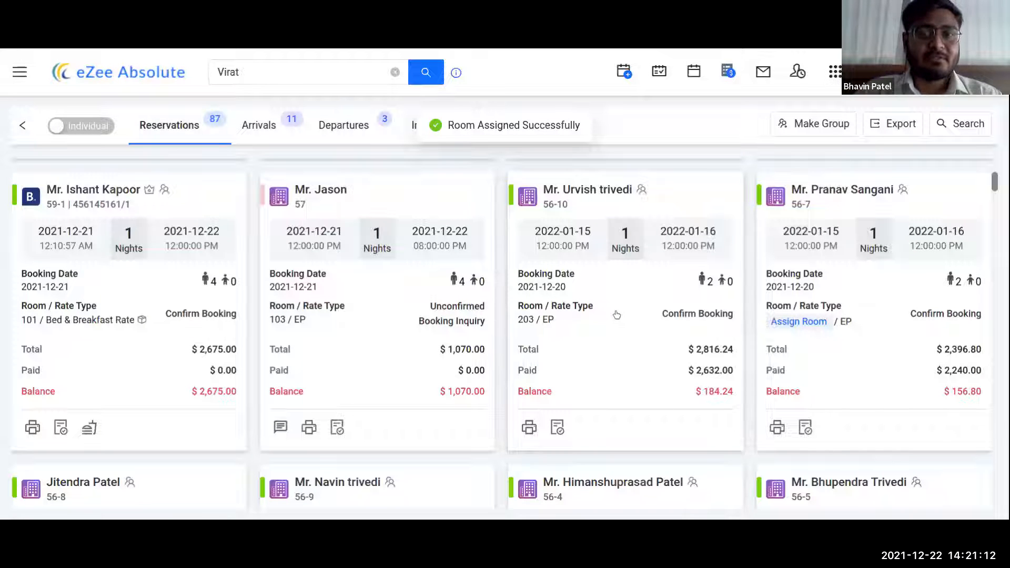
- Switch the reservations list from individual to group bookings, showing 13 group reservations
{"action": "scroll", "coordinate": [600, 328], "scroll_direction": "down", "scroll_amount": 2}
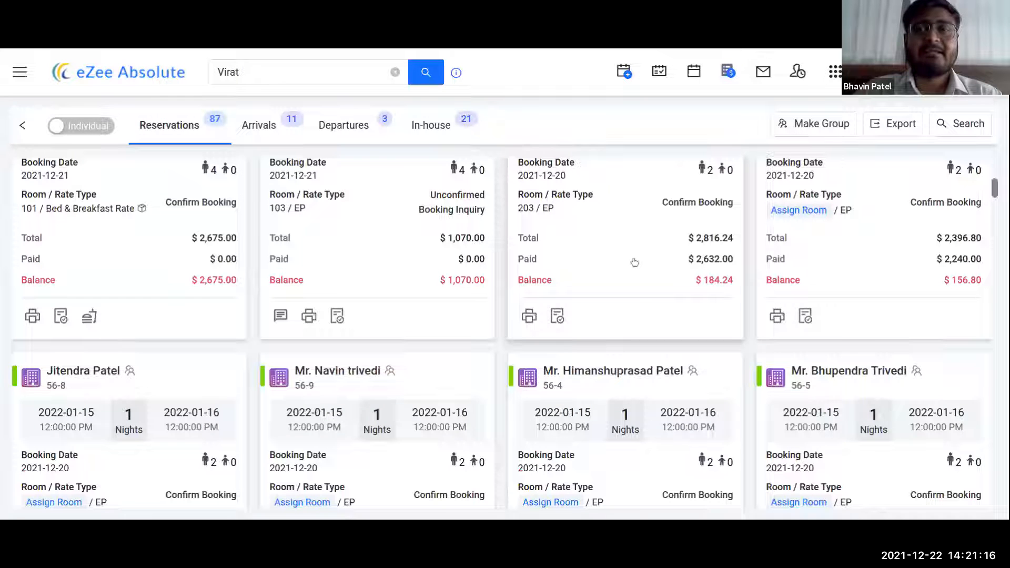
{"action": "scroll", "coordinate": [571, 266], "scroll_direction": "up", "scroll_amount": 3}
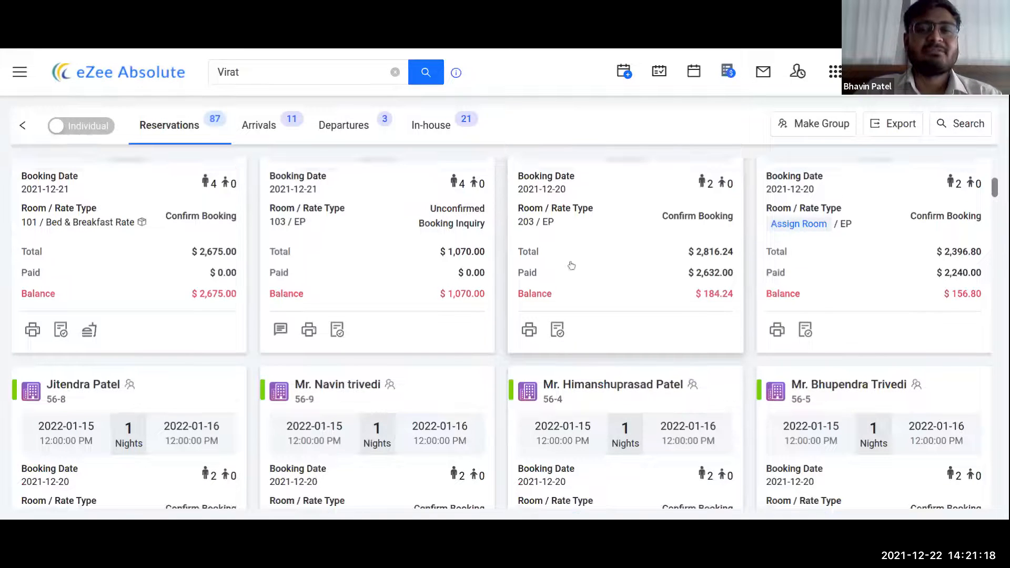
{"action": "scroll", "coordinate": [570, 266], "scroll_direction": "up", "scroll_amount": 3}
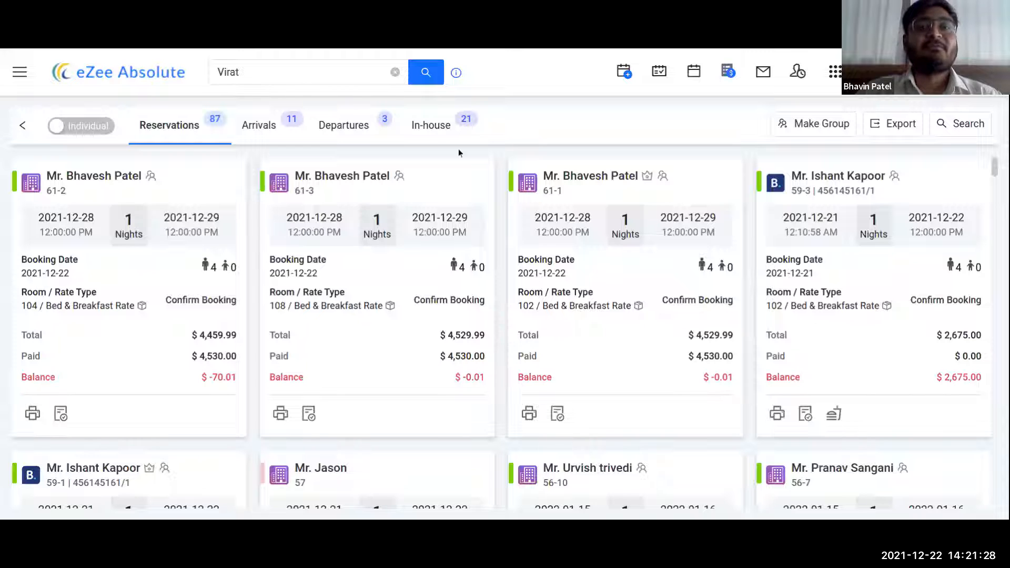
{"action": "left_click", "coordinate": [270, 127]}
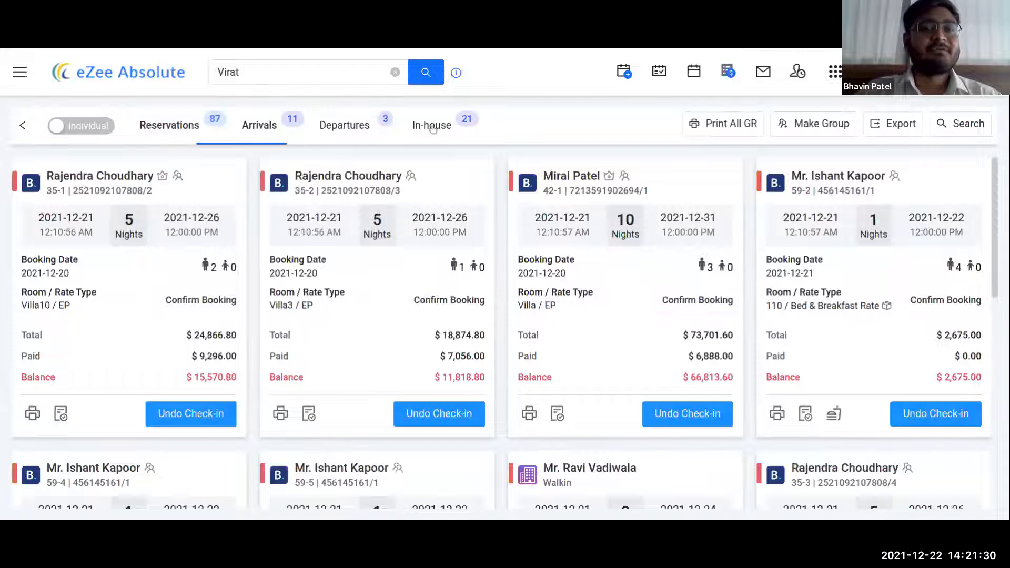
{"action": "left_click", "coordinate": [192, 125]}
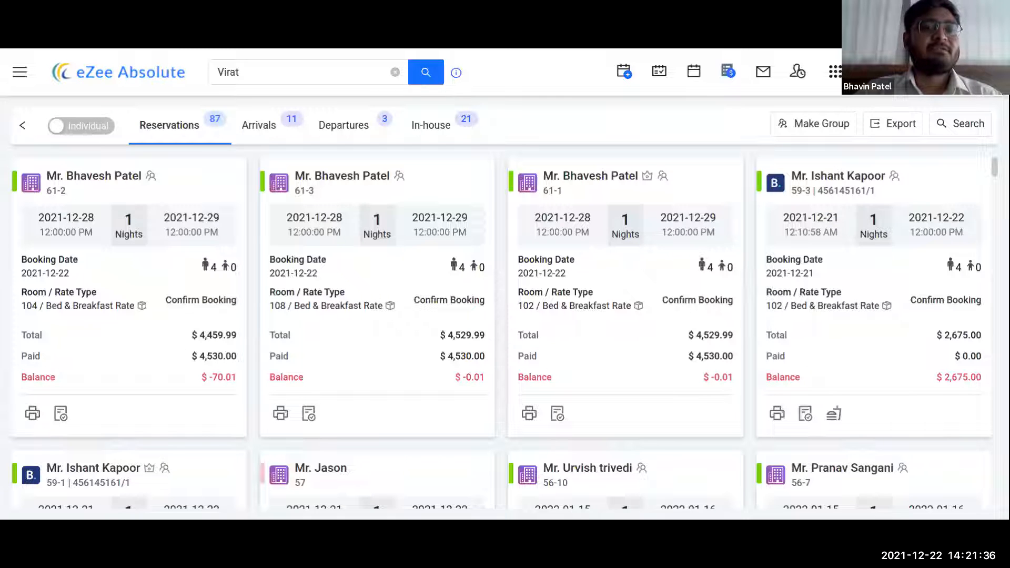
{"action": "left_click", "coordinate": [88, 129]}
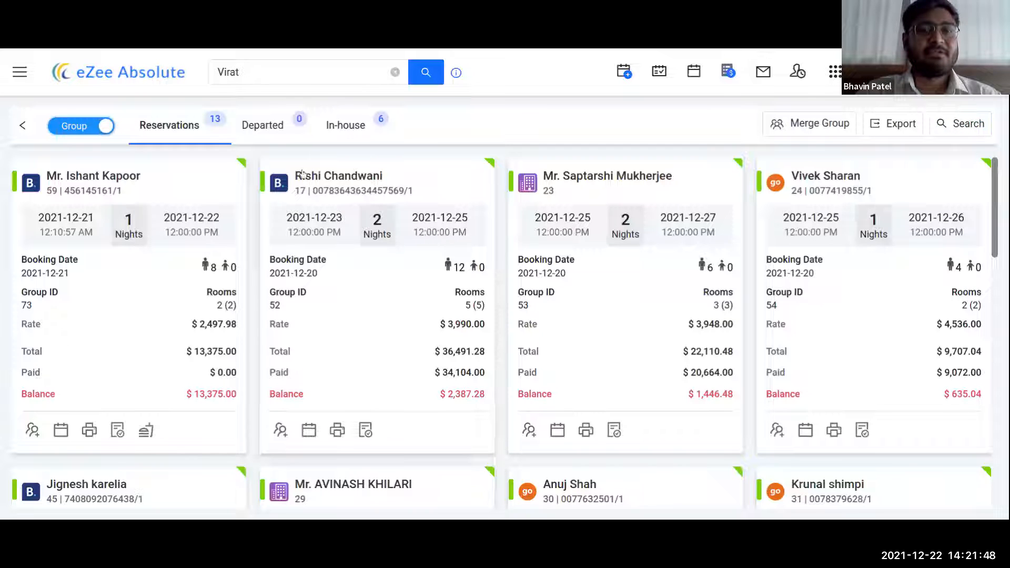
{"action": "left_click", "coordinate": [278, 128]}
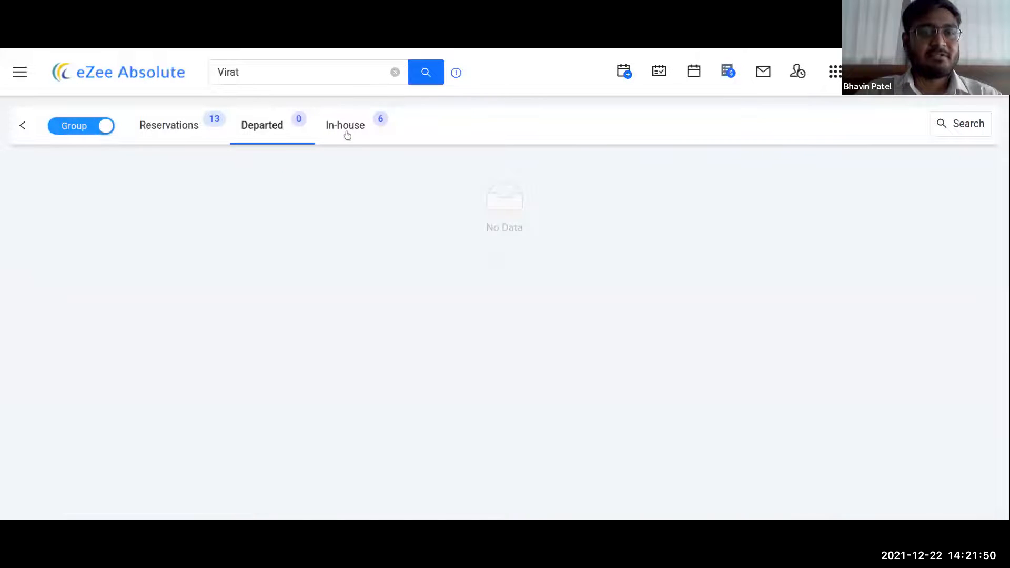
{"action": "left_click", "coordinate": [348, 131]}
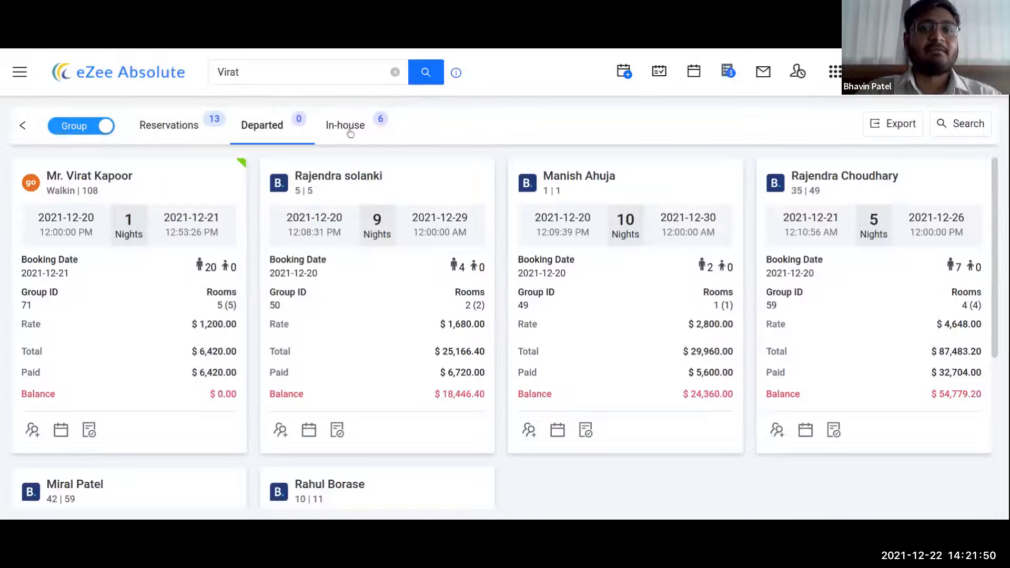
{"action": "left_click", "coordinate": [174, 126]}
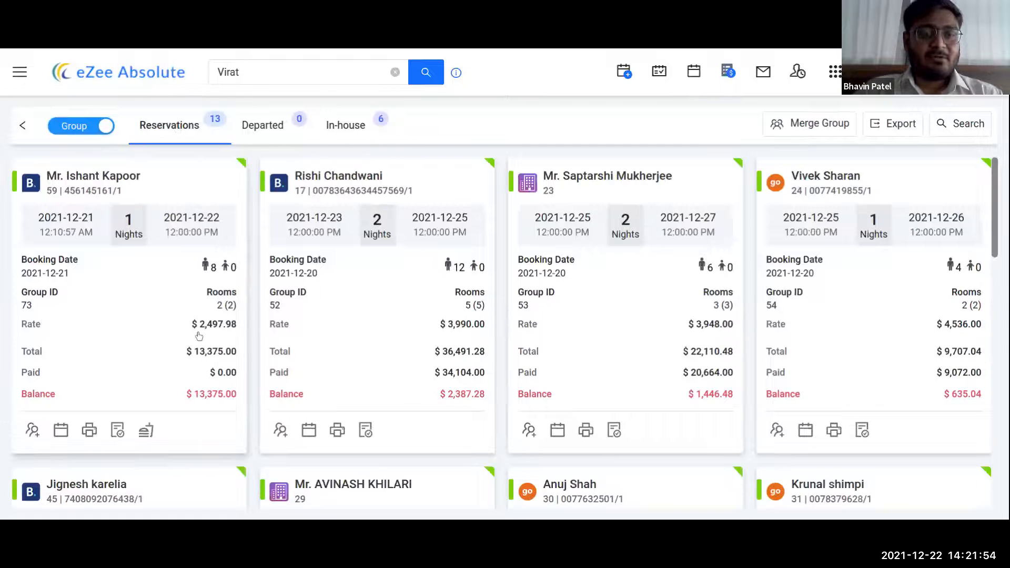
{"action": "scroll", "coordinate": [848, 269], "scroll_direction": "down", "scroll_amount": 3}
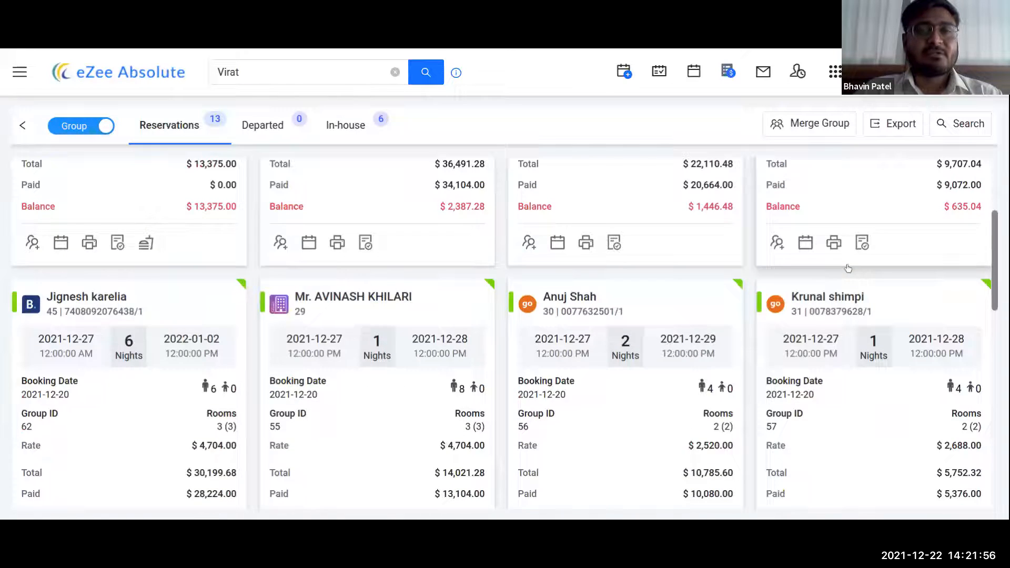
{"action": "scroll", "coordinate": [847, 266], "scroll_direction": "up", "scroll_amount": 4}
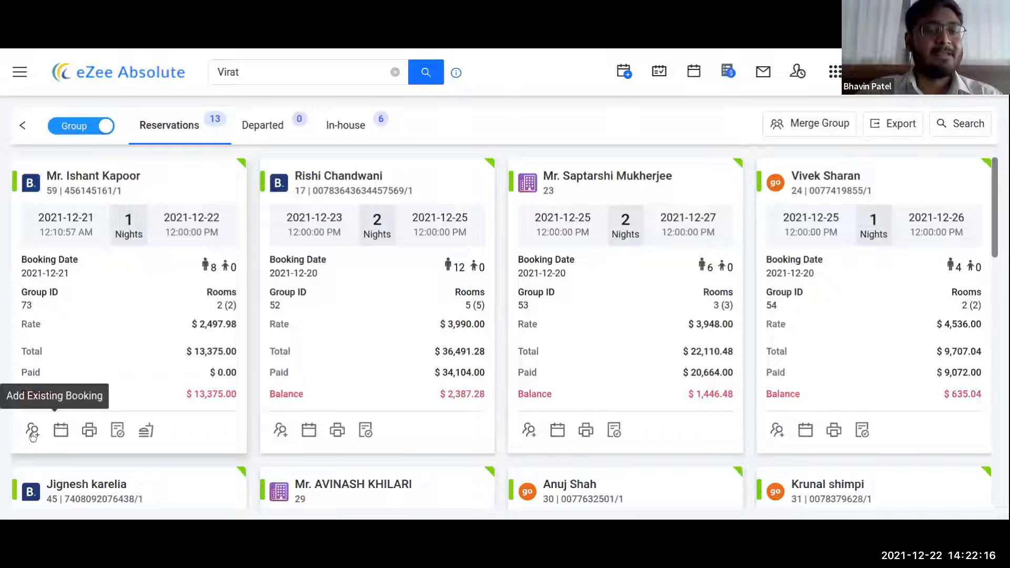
{"action": "left_click", "coordinate": [59, 433]}
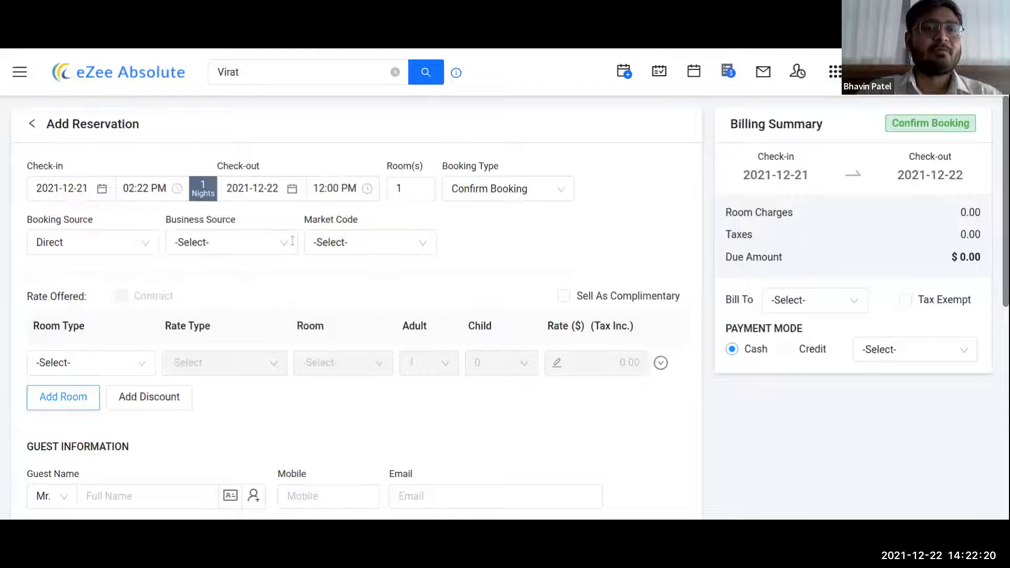
{"action": "scroll", "coordinate": [158, 410], "scroll_direction": "down", "scroll_amount": 3}
{"action": "scroll", "coordinate": [385, 351], "scroll_direction": "up", "scroll_amount": 2}
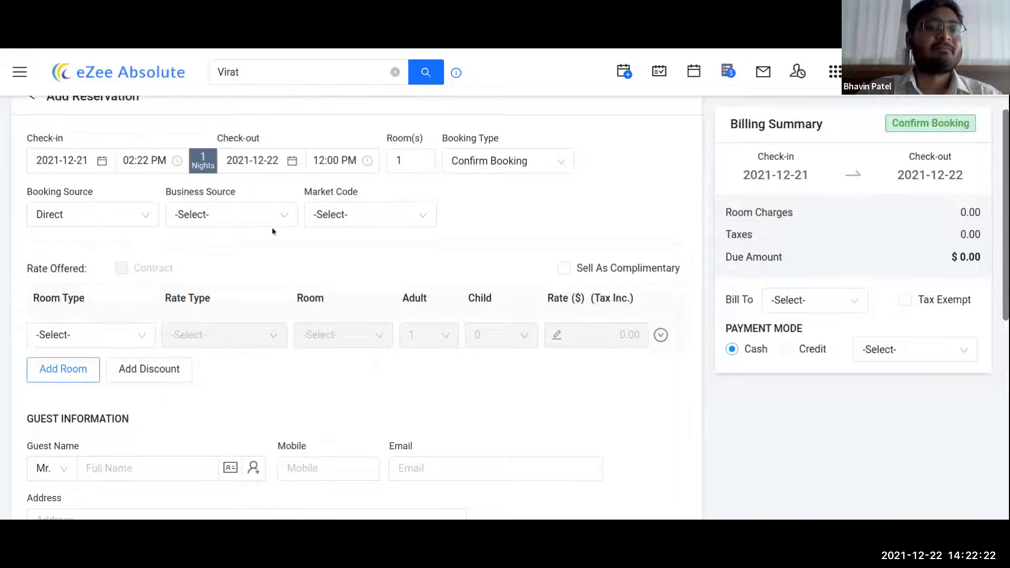
{"action": "scroll", "coordinate": [264, 220], "scroll_direction": "up", "scroll_amount": 1}
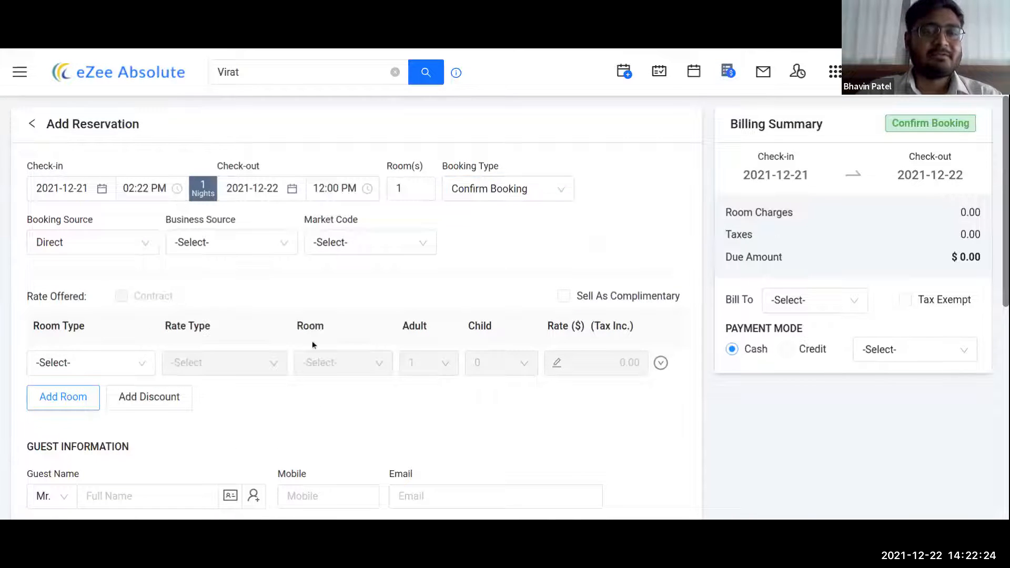
{"action": "scroll", "coordinate": [315, 339], "scroll_direction": "down", "scroll_amount": 2}
{"action": "scroll", "coordinate": [326, 337], "scroll_direction": "up", "scroll_amount": 2}
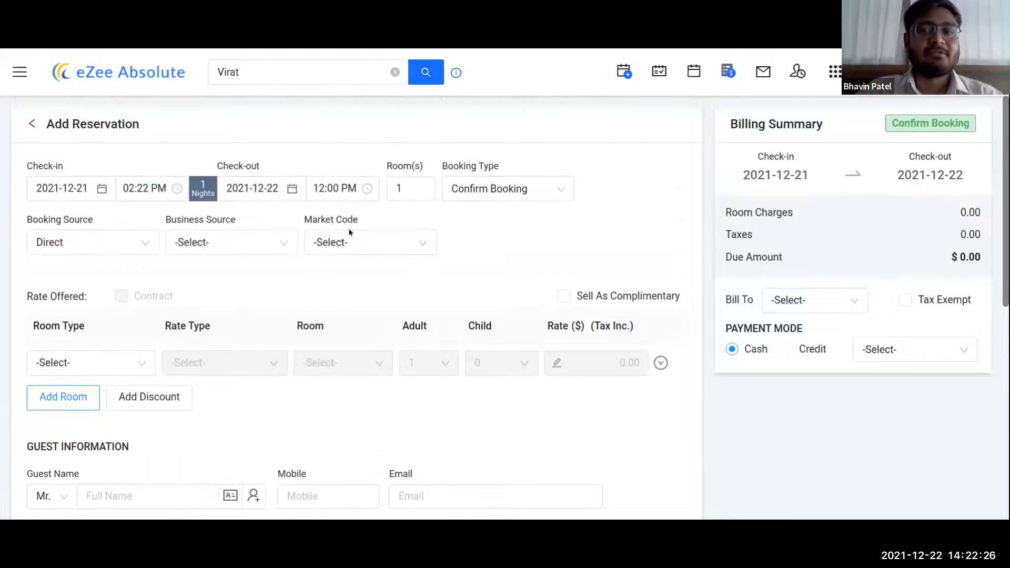
{"action": "left_click", "coordinate": [31, 127]}
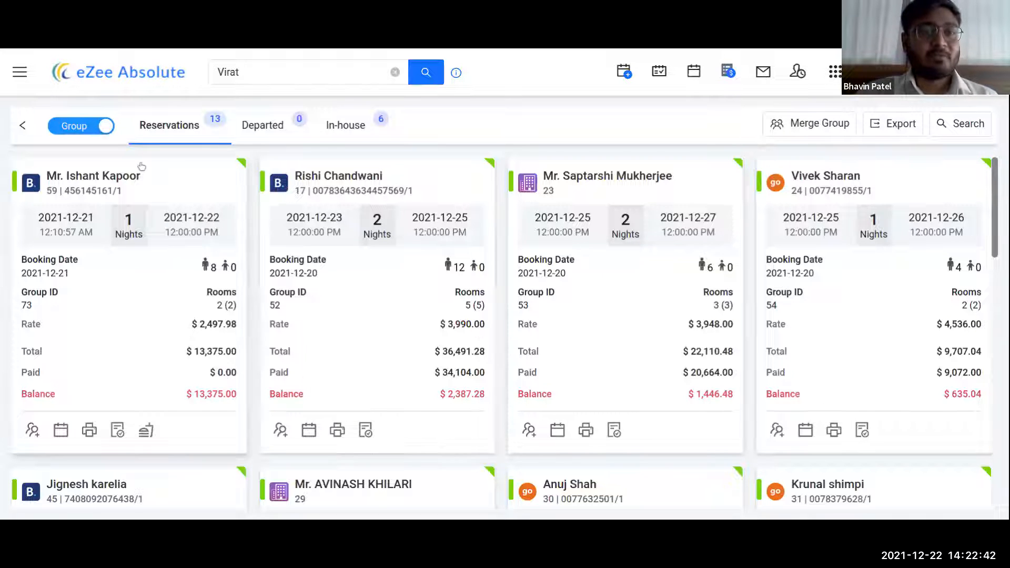
- Unlock group reservation 59-1 held by admin and open its room 101 folio for editing
{"action": "left_click", "coordinate": [105, 178]}
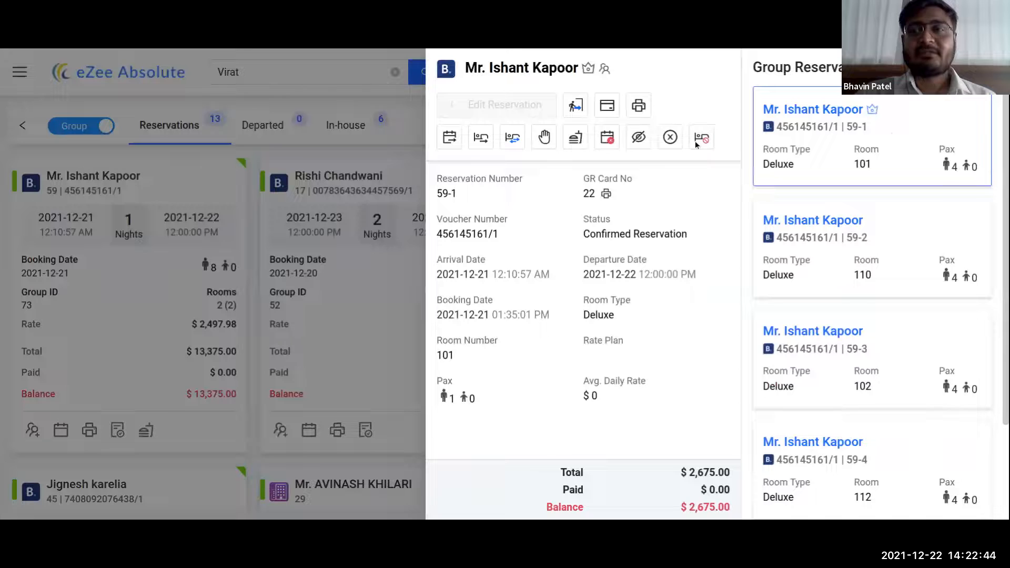
{"action": "scroll", "coordinate": [929, 224], "scroll_direction": "down", "scroll_amount": 2}
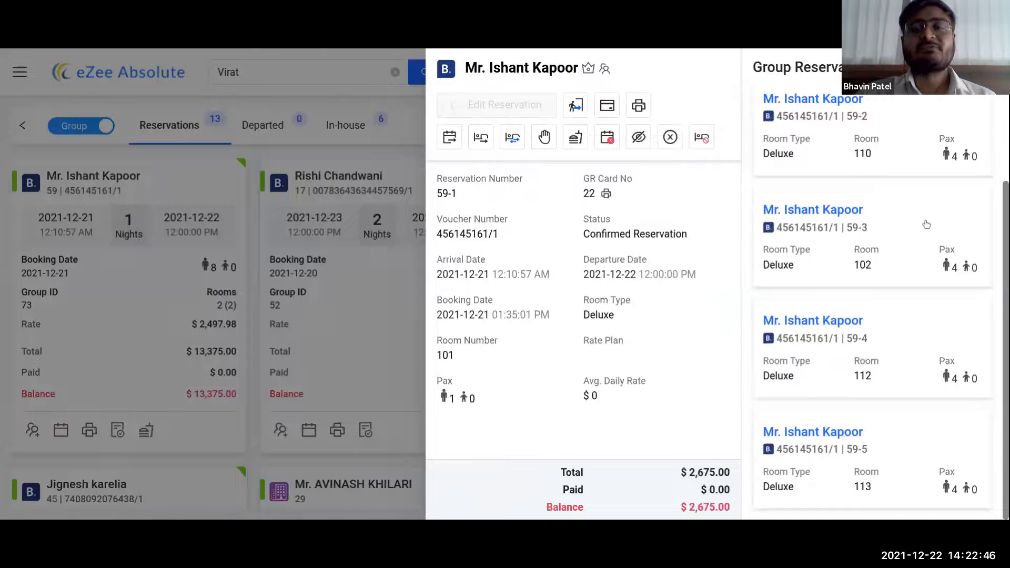
{"action": "scroll", "coordinate": [912, 235], "scroll_direction": "up", "scroll_amount": 1}
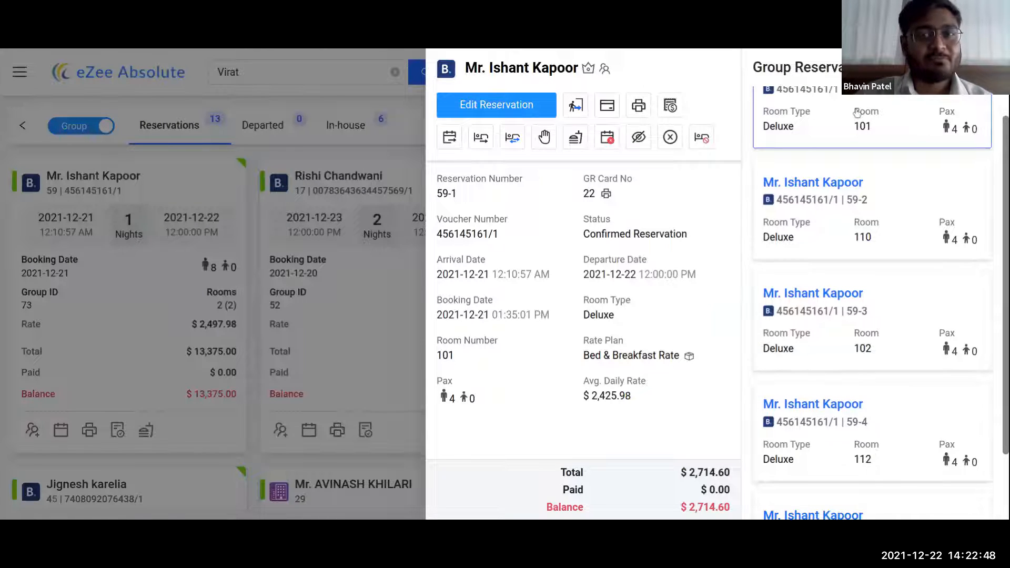
{"action": "left_click", "coordinate": [519, 108]}
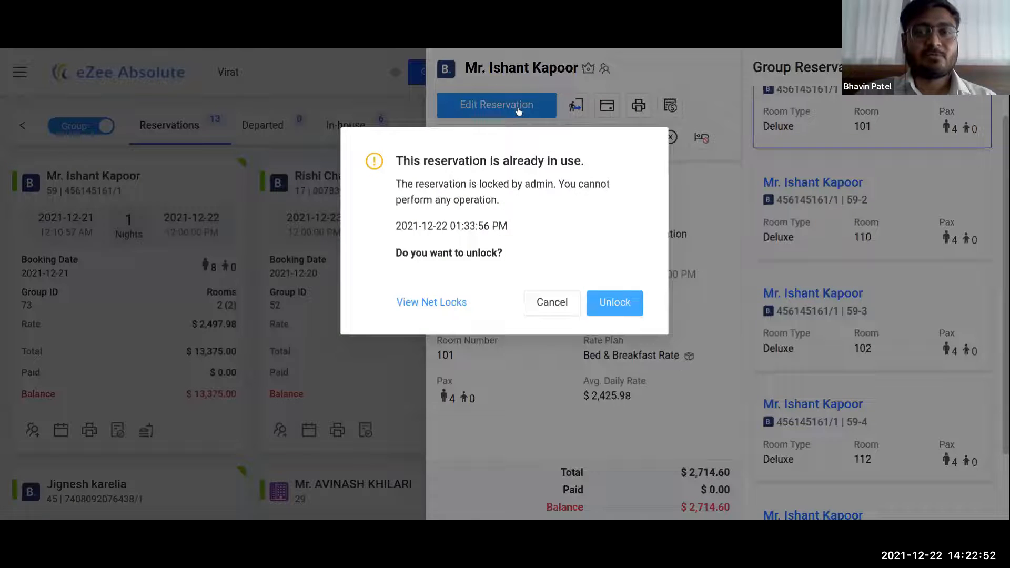
{"action": "left_click", "coordinate": [605, 301]}
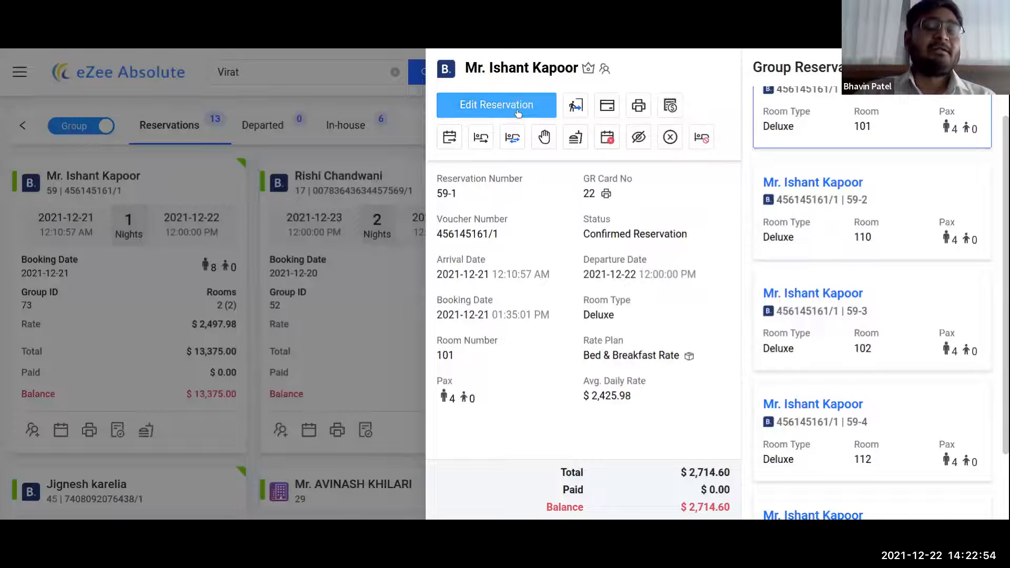
{"action": "left_click", "coordinate": [527, 113]}
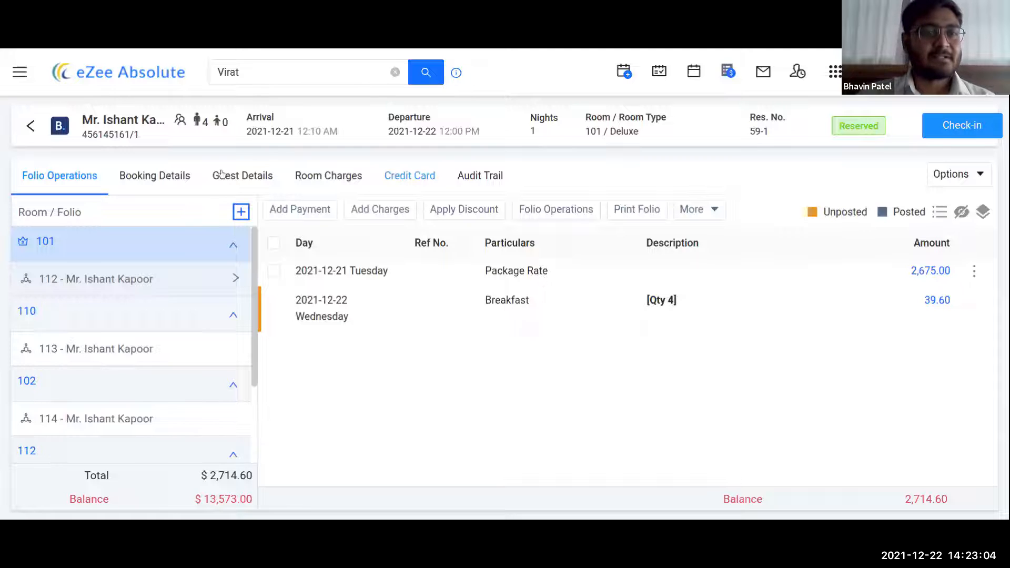
- Return from the reservation folio to the Dashboard showing 14 arrivals and 70 in house
{"action": "left_click", "coordinate": [31, 127]}
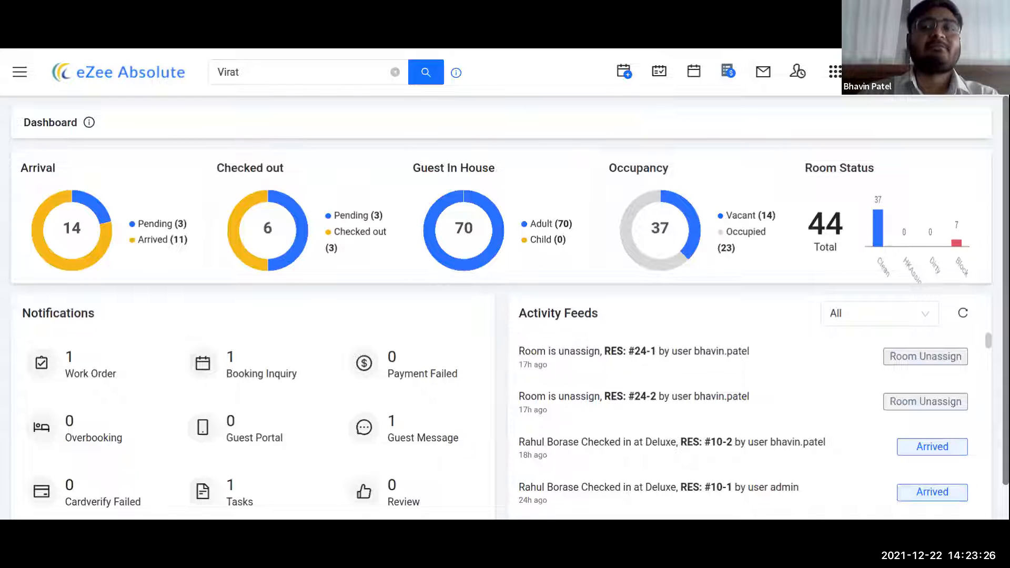
- Bring up a blank one-night Quick Reservation form for 2021-12-21 to 2021-12-22
{"action": "left_click", "coordinate": [625, 73]}
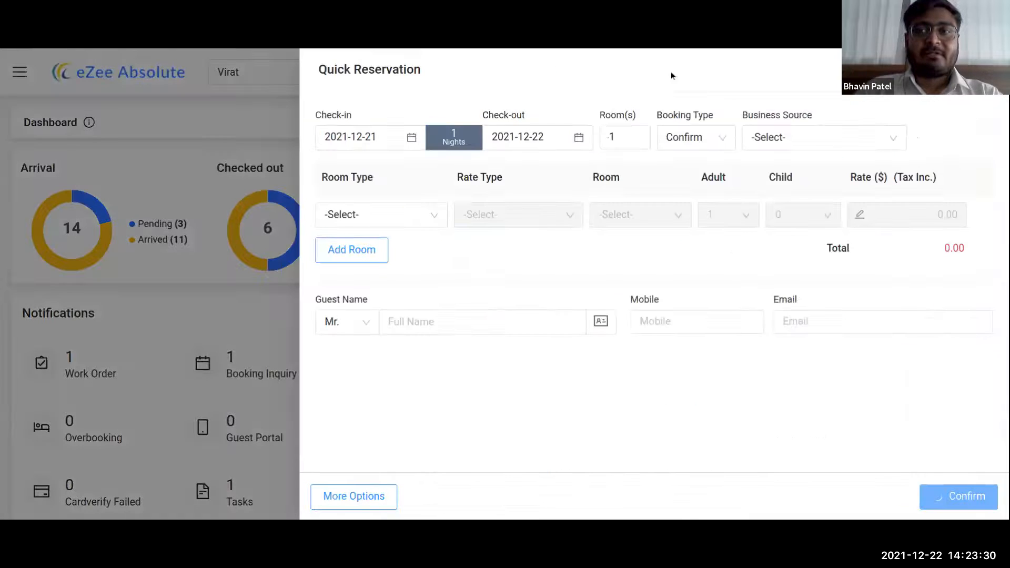
{"action": "left_click", "coordinate": [992, 69]}
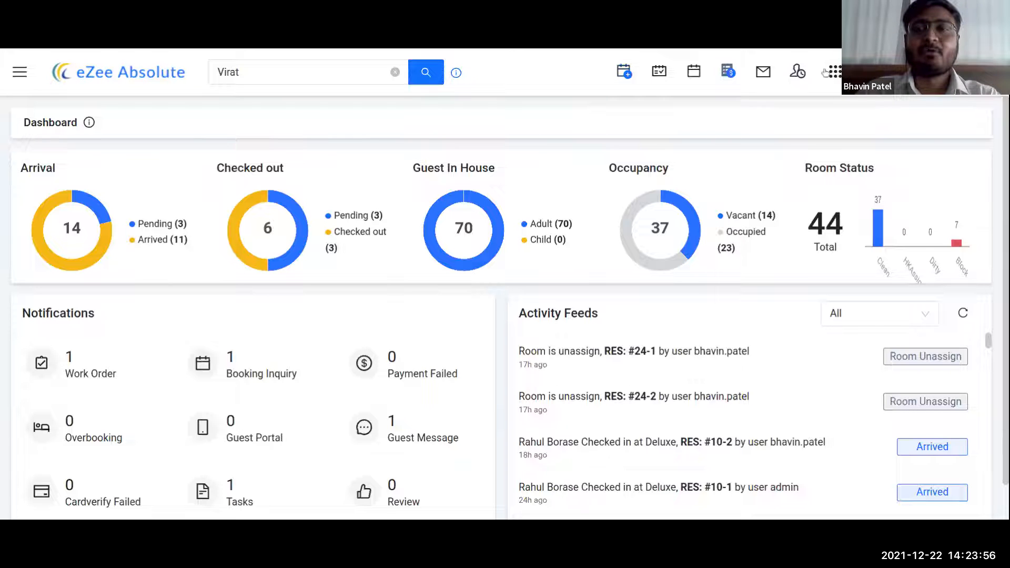
{"action": "left_click", "coordinate": [623, 76]}
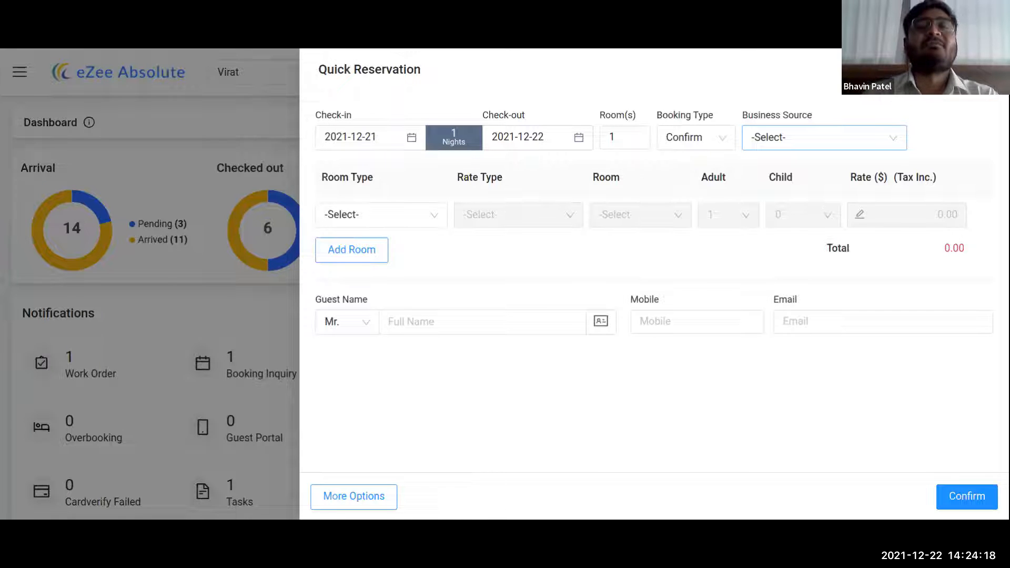
- Set the business source to Booking.com and the room count to 3
{"action": "left_click", "coordinate": [866, 138]}
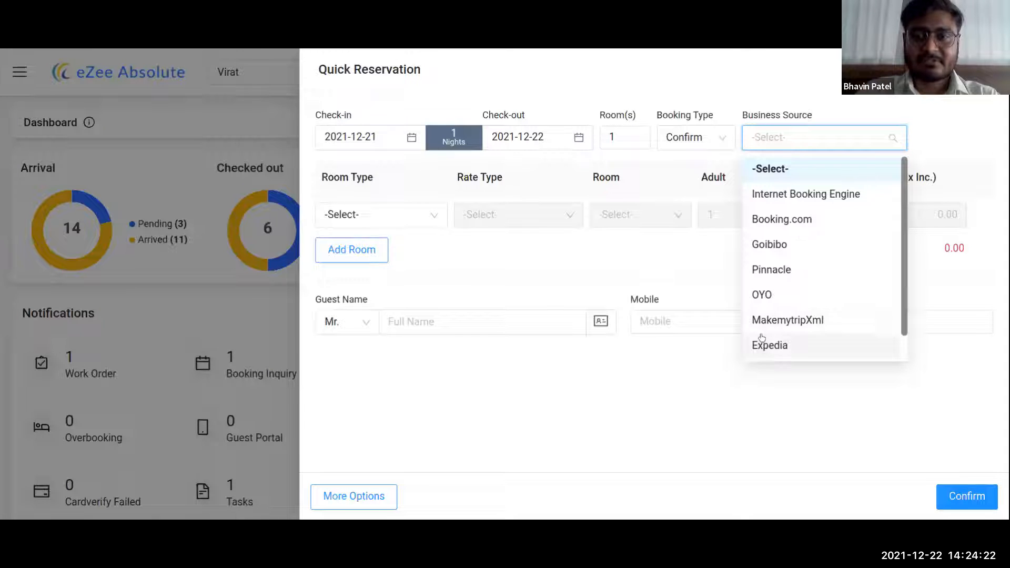
{"action": "left_click", "coordinate": [781, 219]}
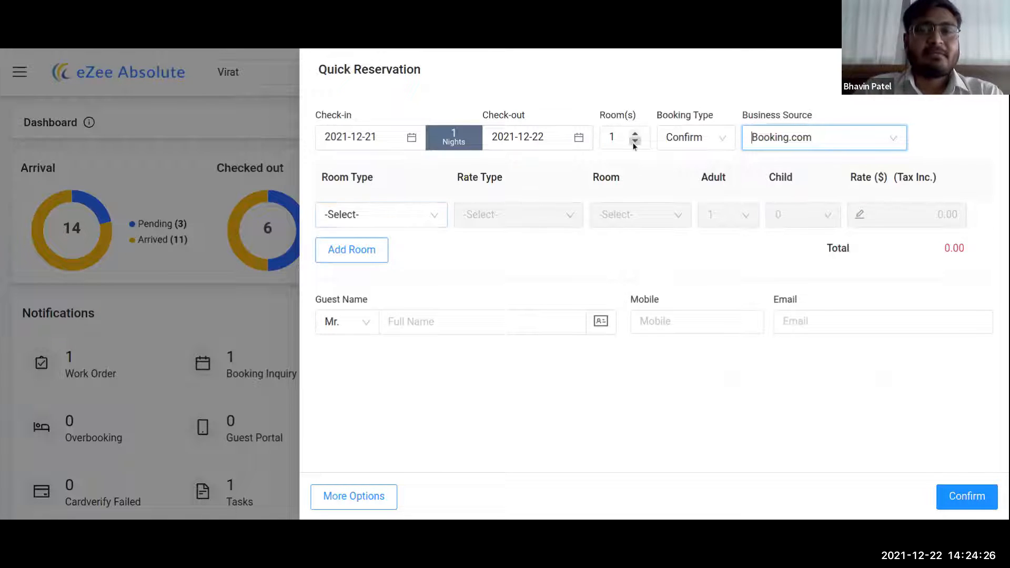
{"action": "double_click", "coordinate": [607, 139]}
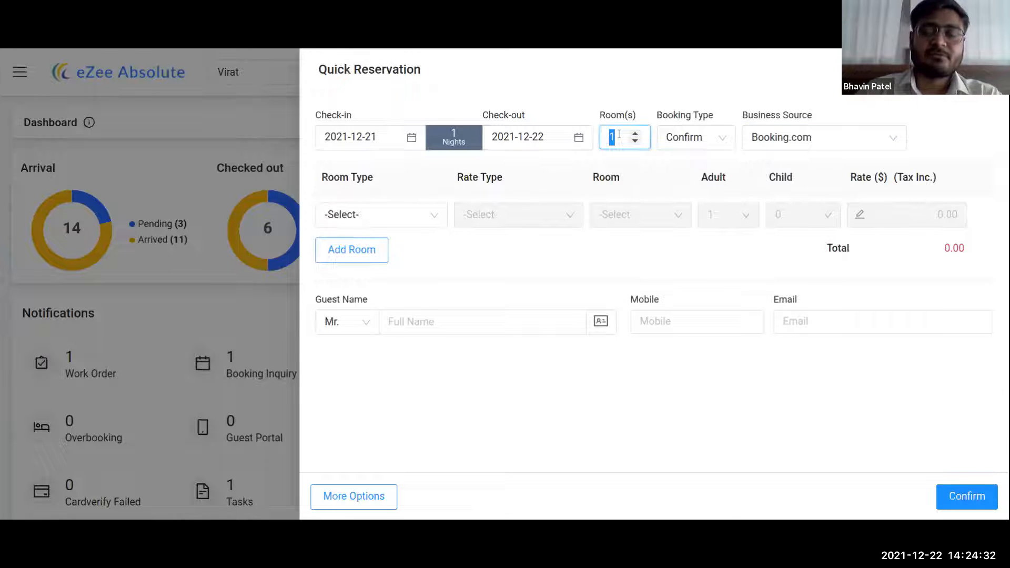
{"action": "type", "text": "3"}
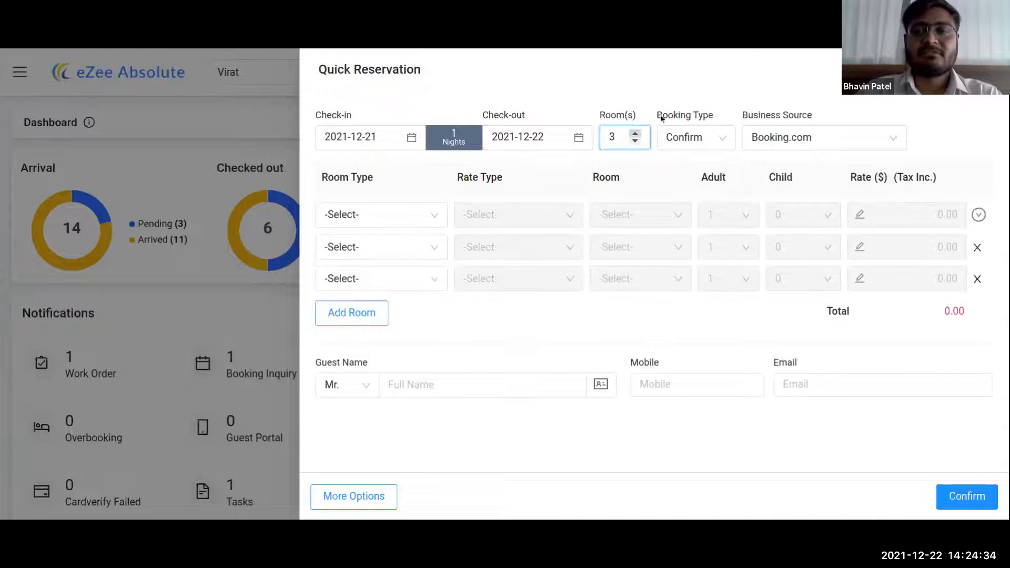
- Make the first room an AC Room on Bed & Breakfast Rate, room 201, 2 adults
{"action": "left_click", "coordinate": [387, 216]}
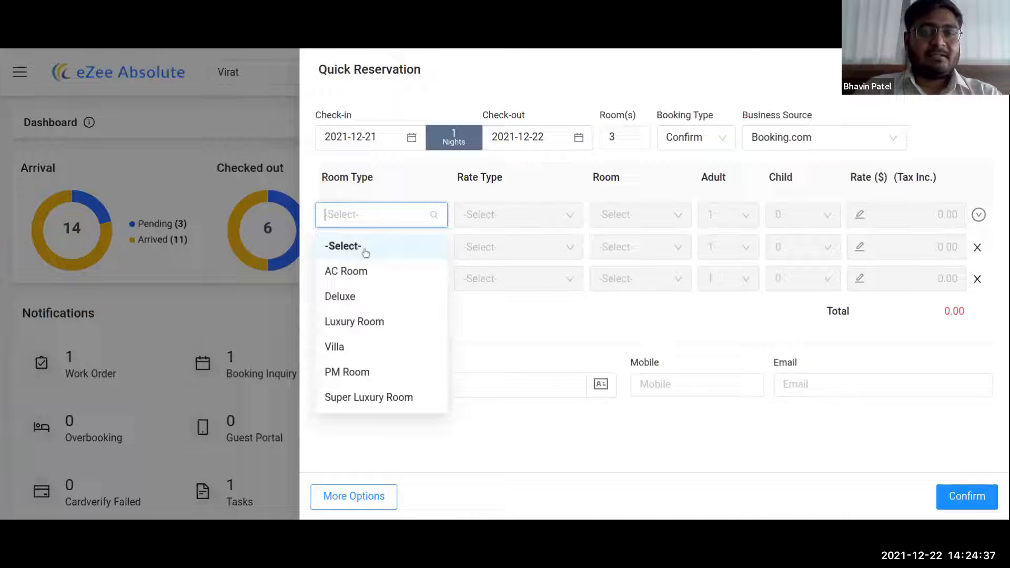
{"action": "left_click", "coordinate": [345, 272]}
{"action": "left_click", "coordinate": [514, 218]}
{"action": "left_click", "coordinate": [489, 271]}
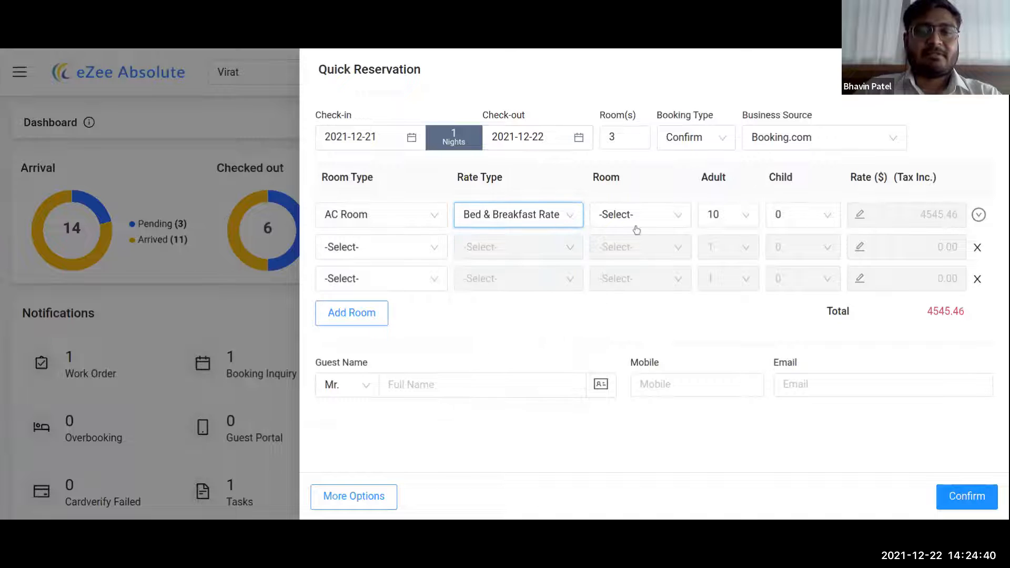
{"action": "left_click", "coordinate": [644, 216]}
{"action": "left_click", "coordinate": [610, 272]}
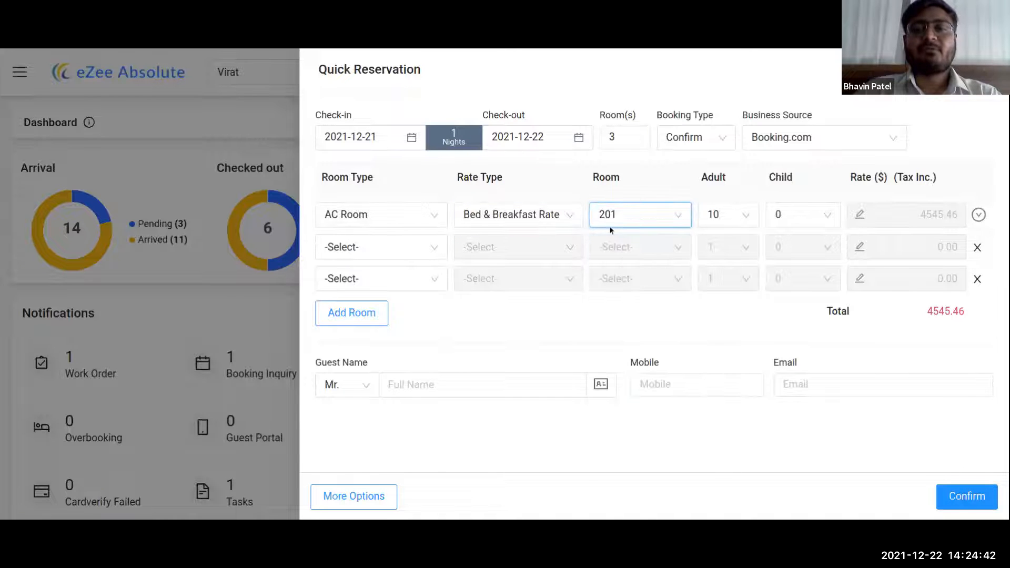
{"action": "left_click", "coordinate": [718, 215]}
{"action": "scroll", "coordinate": [716, 263], "scroll_direction": "up", "scroll_amount": 2}
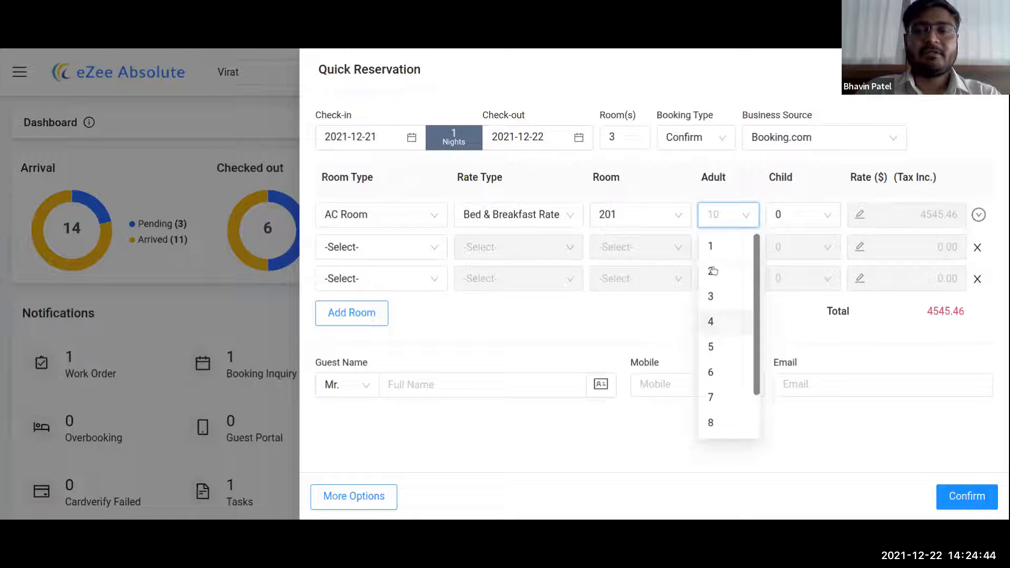
{"action": "left_click", "coordinate": [713, 269]}
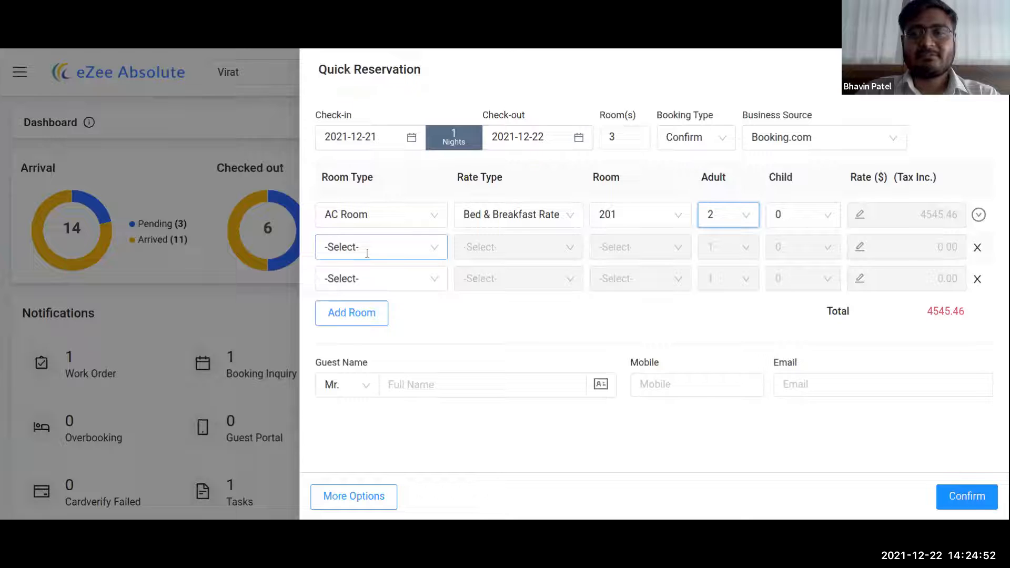
- Give the second room AC Room and Bed & Breakfast Rate, copying the first room's settings to other rows
{"action": "left_click", "coordinate": [978, 215]}
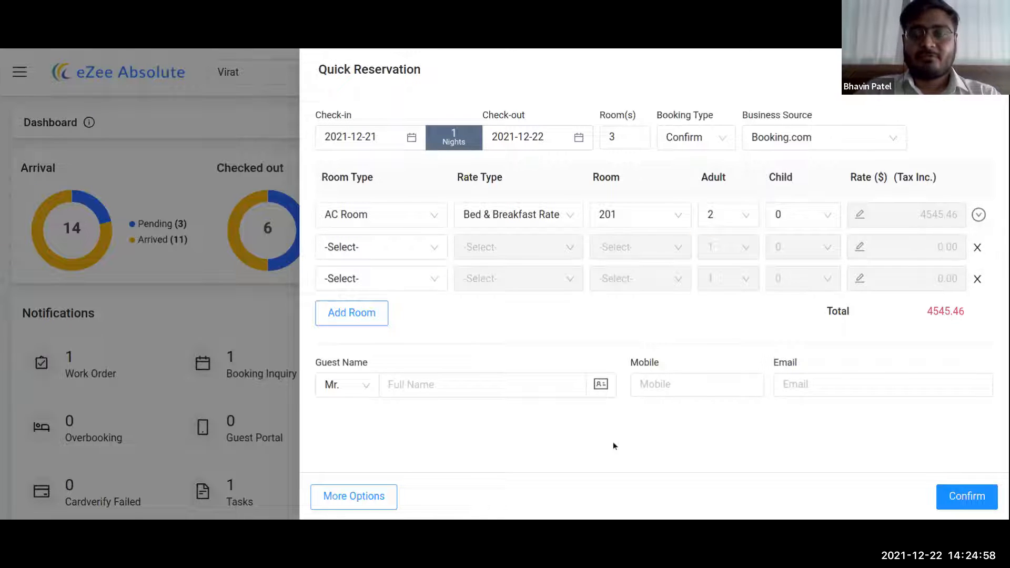
{"action": "left_click", "coordinate": [428, 249]}
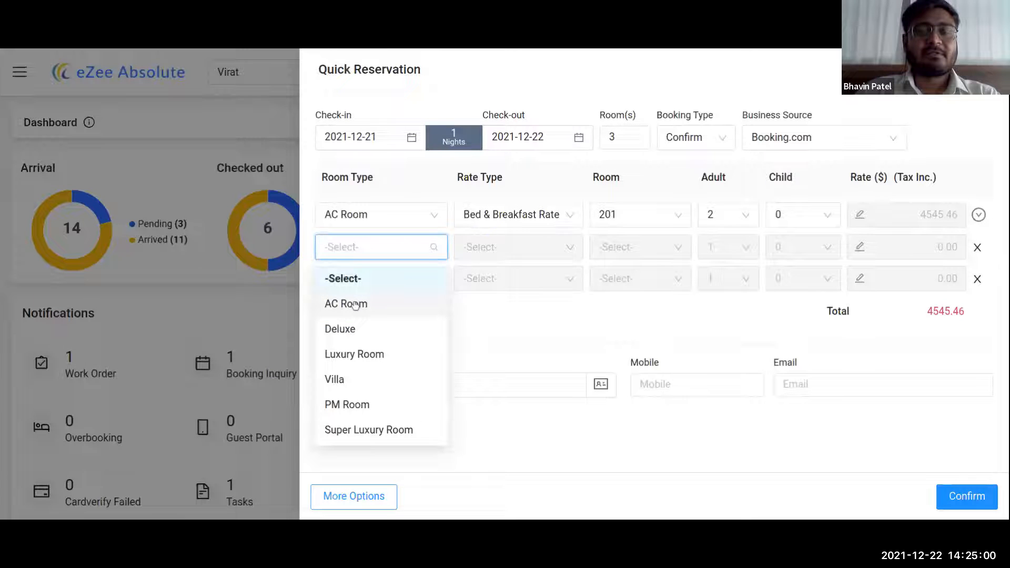
{"action": "left_click", "coordinate": [356, 305]}
{"action": "left_click", "coordinate": [508, 248]}
{"action": "left_click", "coordinate": [502, 301]}
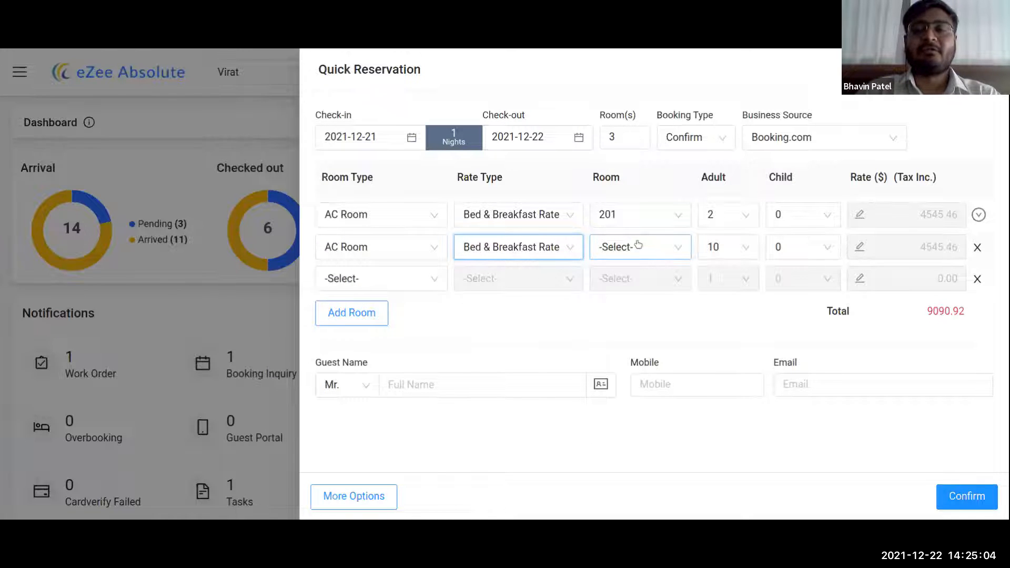
{"action": "mouse_move", "coordinate": [978, 217]}
{"action": "left_click", "coordinate": [966, 247]}
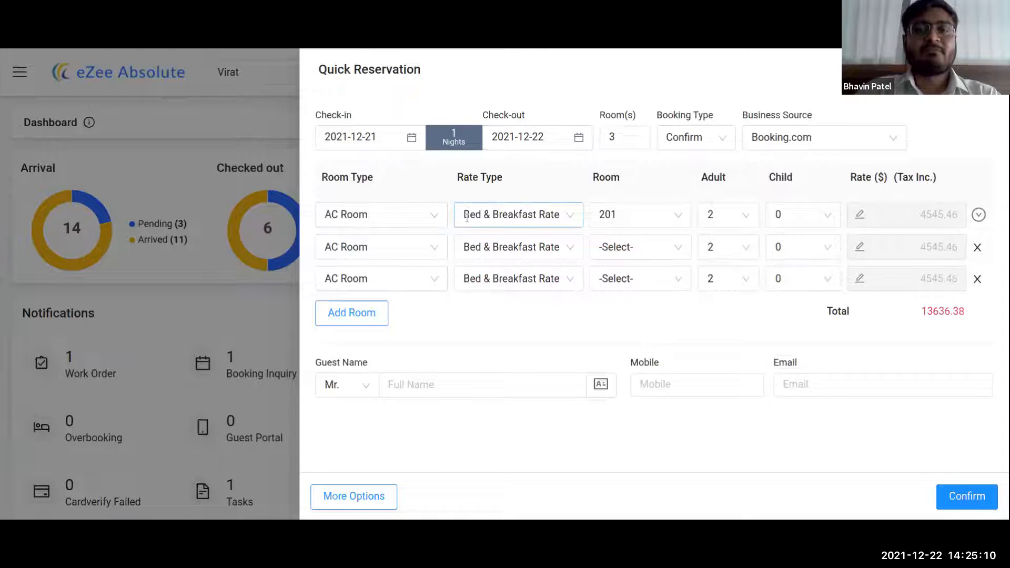
- Assign rooms 202 and 203 to the second and third rooms and enter the guest's name
{"action": "left_click", "coordinate": [638, 255]}
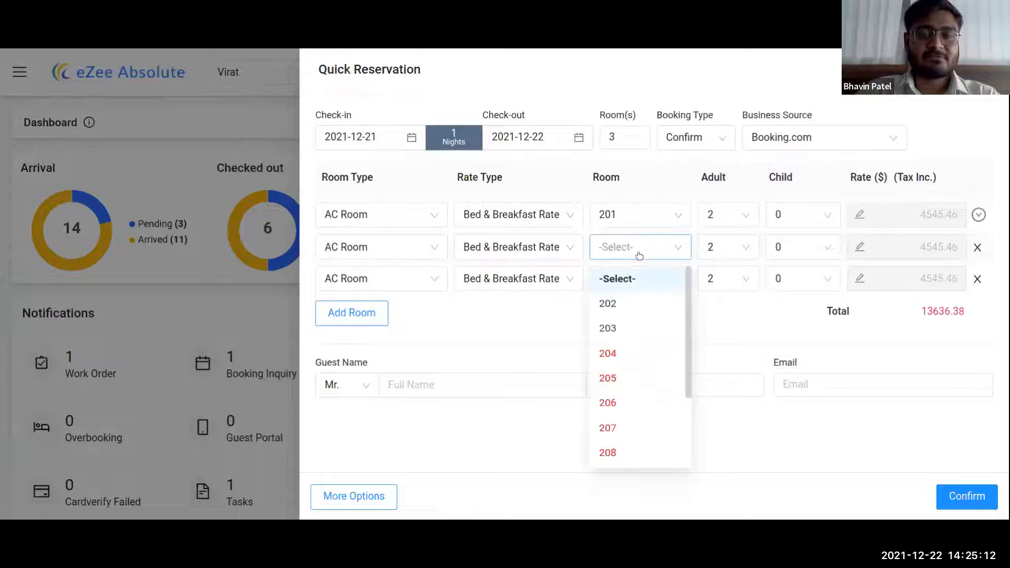
{"action": "left_click", "coordinate": [616, 304]}
{"action": "left_click", "coordinate": [619, 279]}
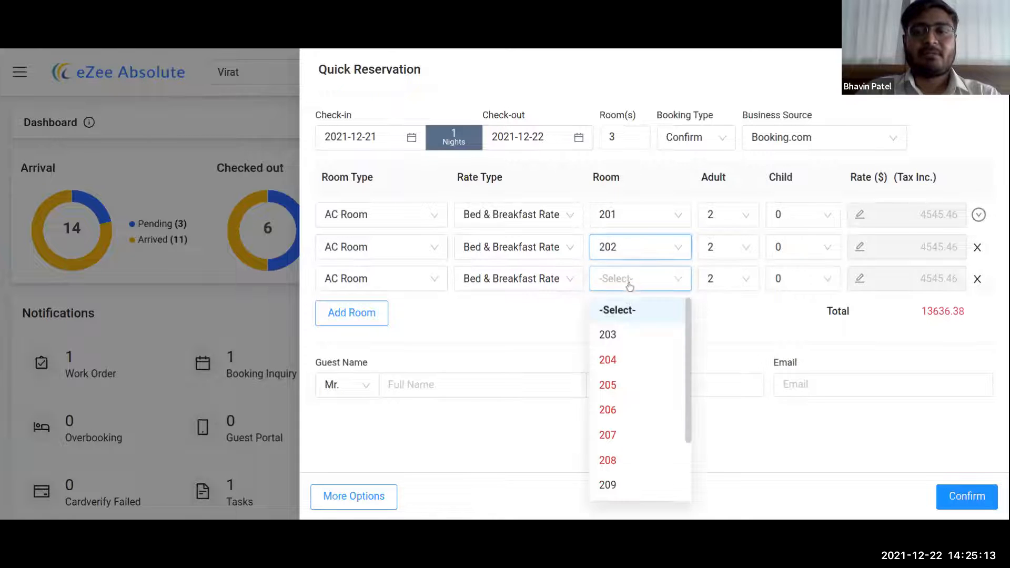
{"action": "left_click", "coordinate": [608, 336]}
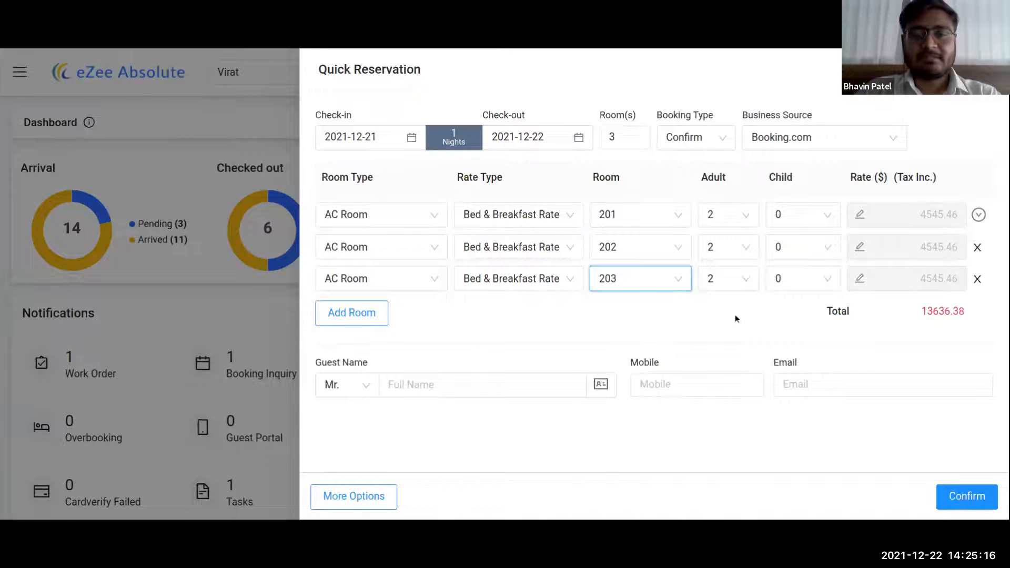
{"action": "left_click", "coordinate": [421, 377]}
{"action": "type", "text": "Anis"}
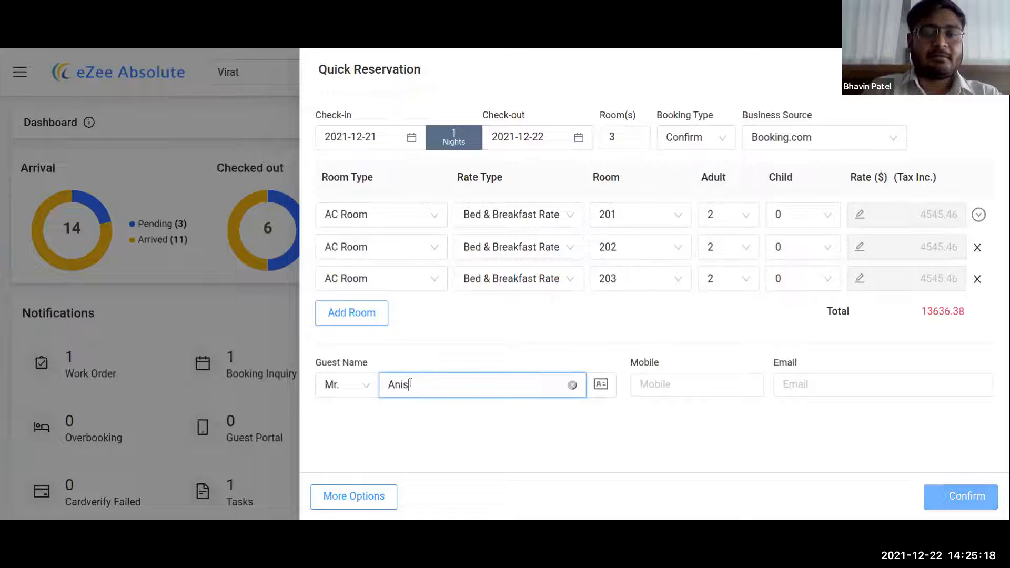
{"action": "left_click", "coordinate": [424, 339]}
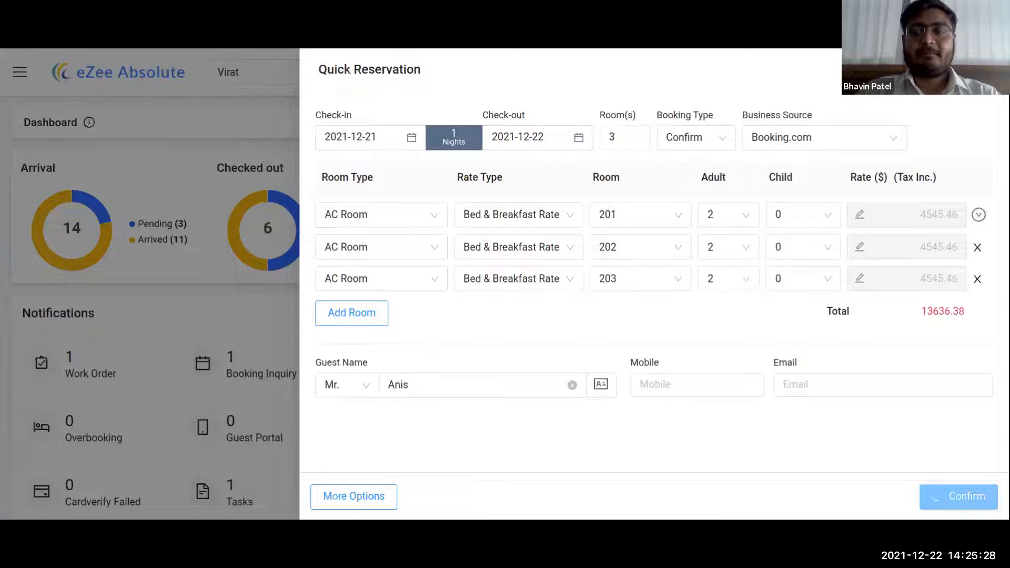
- Change the first room to 204 and the check-in date to 24 December 2021
{"action": "left_click", "coordinate": [638, 214]}
{"action": "left_click", "coordinate": [623, 295]}
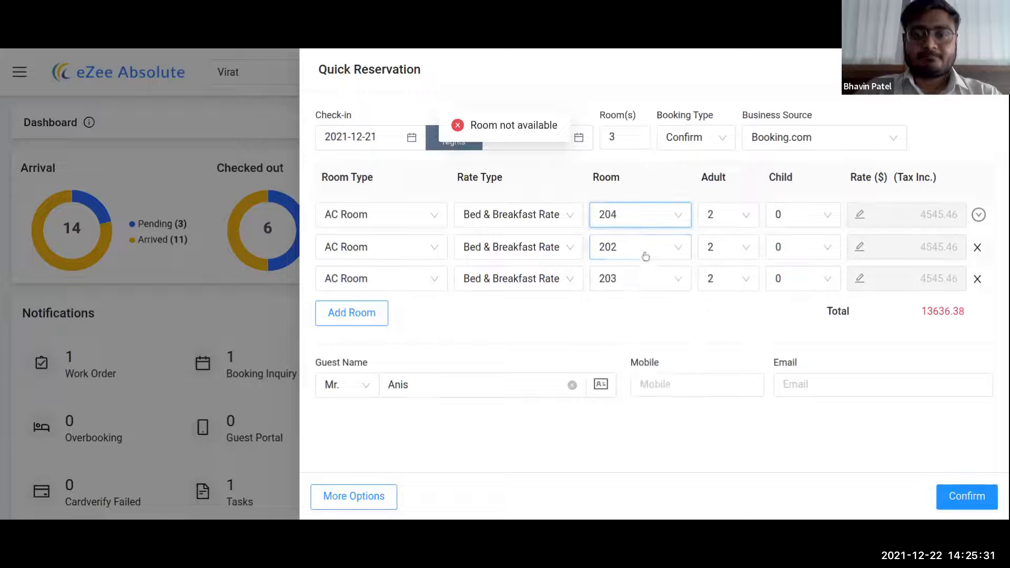
{"action": "left_click", "coordinate": [368, 135]}
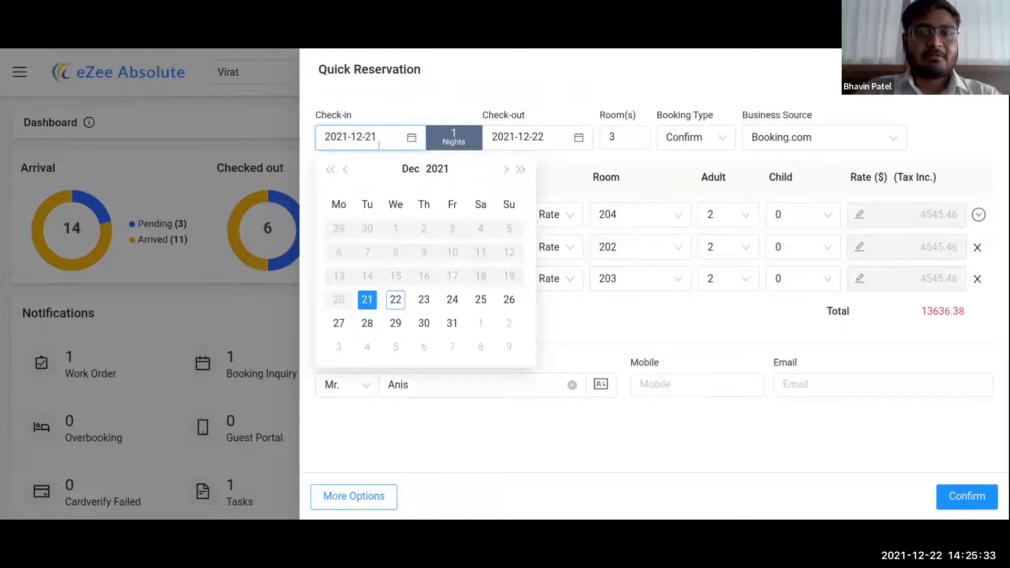
{"action": "left_click", "coordinate": [452, 300]}
- Reset the first room to AC Room, Bed & Breakfast Rate, room 212, copy to all rows and confirm
{"action": "left_click", "coordinate": [379, 214]}
{"action": "left_click", "coordinate": [329, 272]}
{"action": "left_click", "coordinate": [511, 216]}
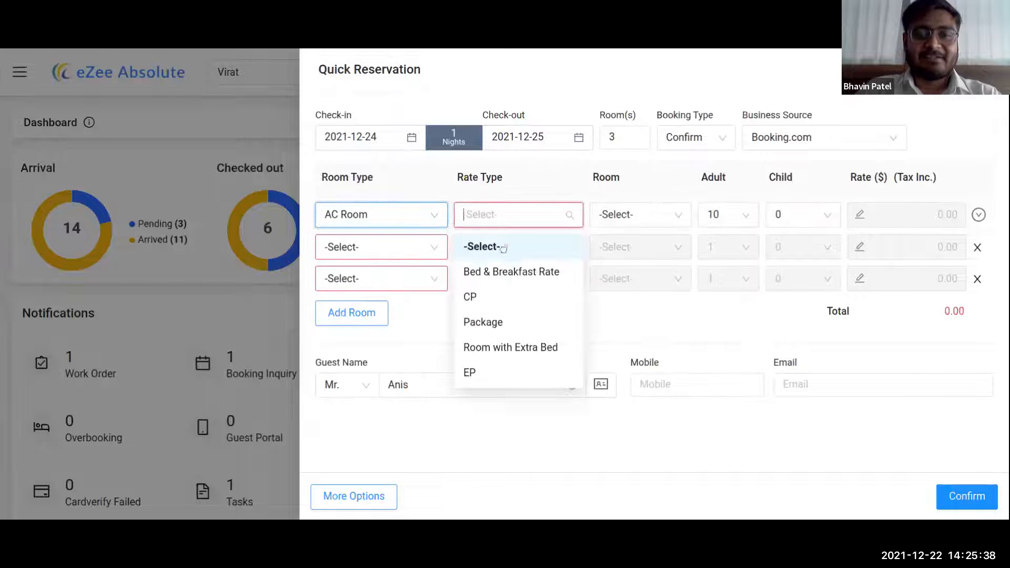
{"action": "left_click", "coordinate": [502, 268]}
{"action": "left_click", "coordinate": [638, 220]}
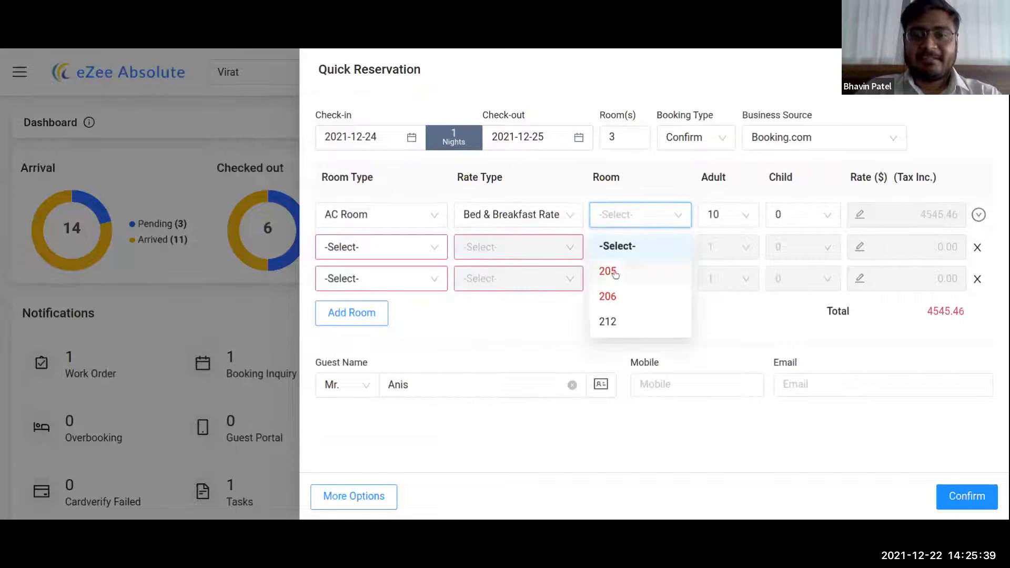
{"action": "left_click", "coordinate": [607, 321]}
{"action": "left_click", "coordinate": [979, 215]}
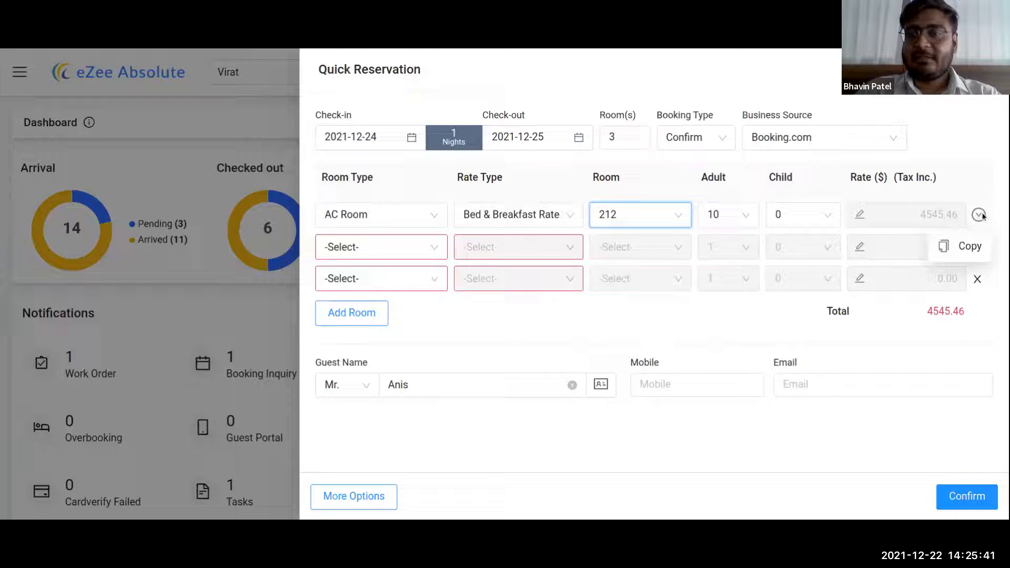
{"action": "left_click", "coordinate": [968, 246]}
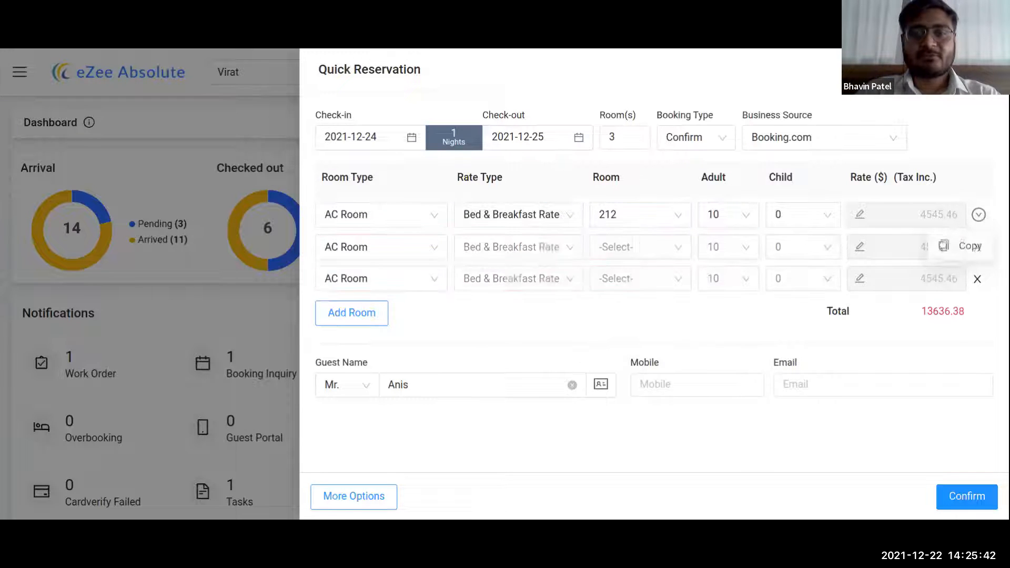
{"action": "left_click", "coordinate": [963, 505]}
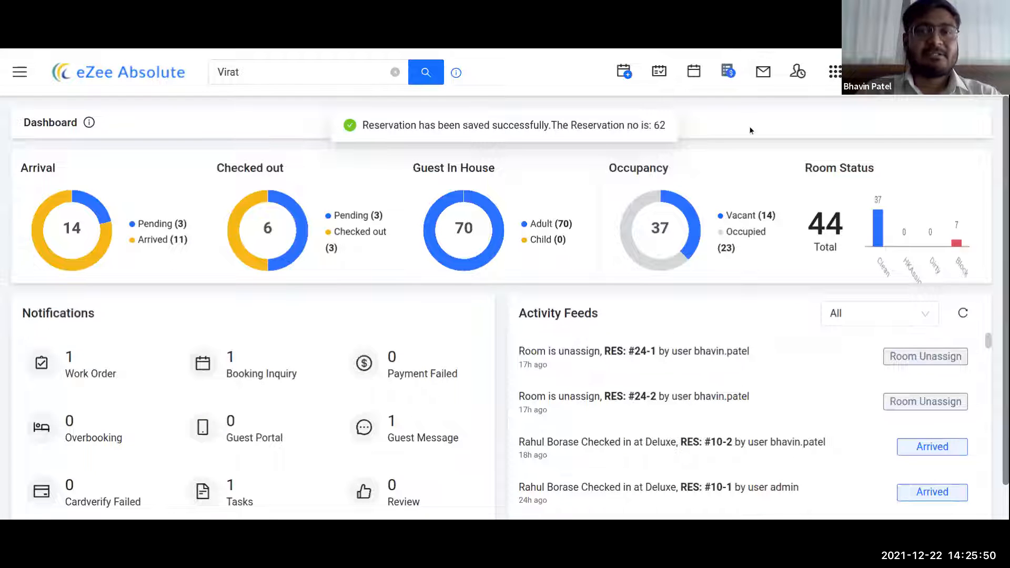
- Search reservation number 62 to list its three room entries, then start a new quick reservation
{"action": "left_click", "coordinate": [395, 72]}
{"action": "left_click", "coordinate": [331, 67]}
{"action": "type", "text": "62"}
{"action": "key", "text": "Return"}
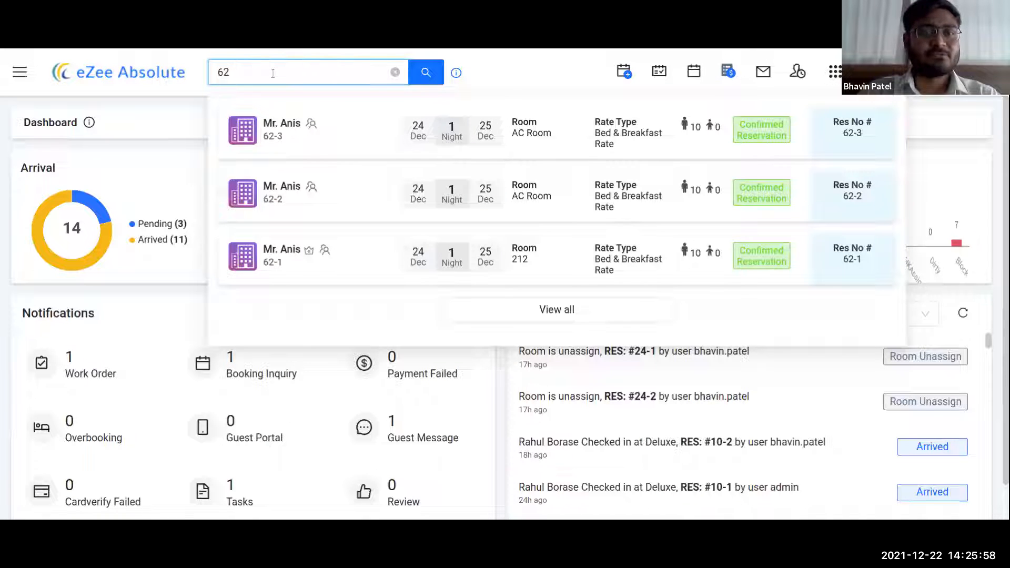
{"action": "left_click", "coordinate": [622, 73]}
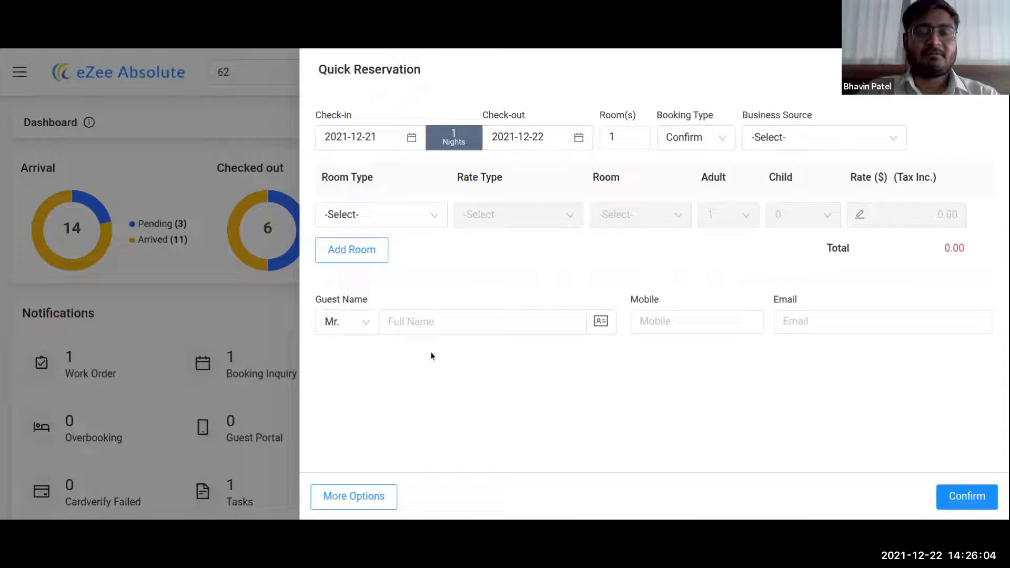
- Expand the quick form into the full Add Reservation page and look over the blank booking form
{"action": "left_click", "coordinate": [363, 502]}
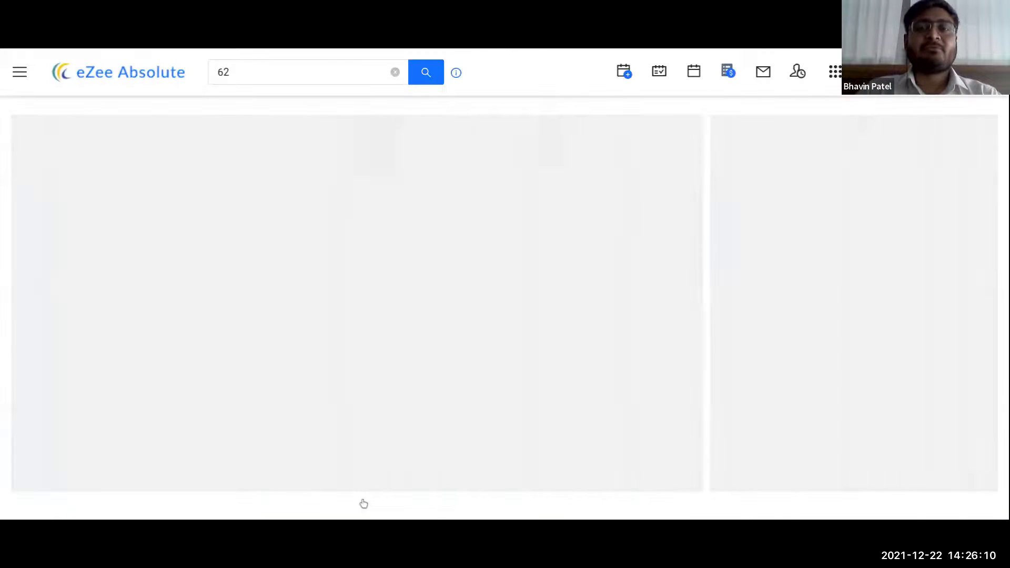
{"action": "scroll", "coordinate": [598, 229], "scroll_direction": "down", "scroll_amount": 3}
{"action": "scroll", "coordinate": [600, 233], "scroll_direction": "up", "scroll_amount": 3}
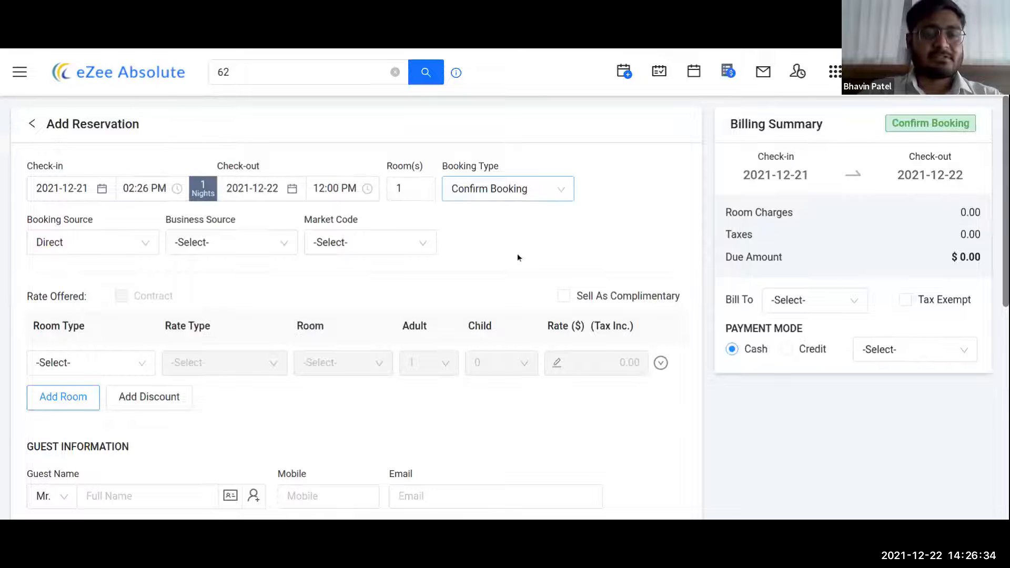
{"action": "scroll", "coordinate": [509, 295], "scroll_direction": "down", "scroll_amount": 1}
{"action": "scroll", "coordinate": [505, 289], "scroll_direction": "up", "scroll_amount": 1}
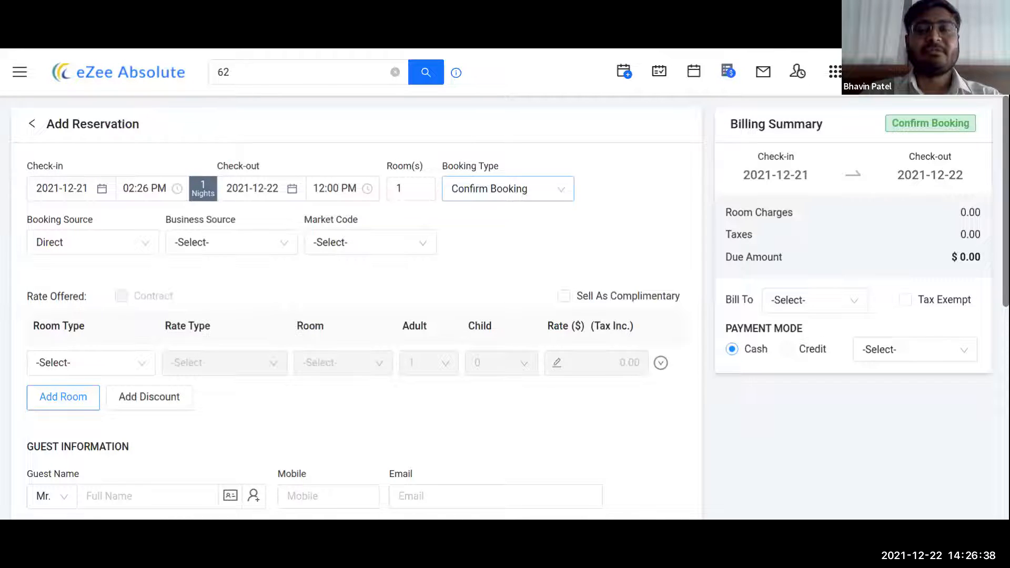
{"action": "left_click", "coordinate": [518, 196]}
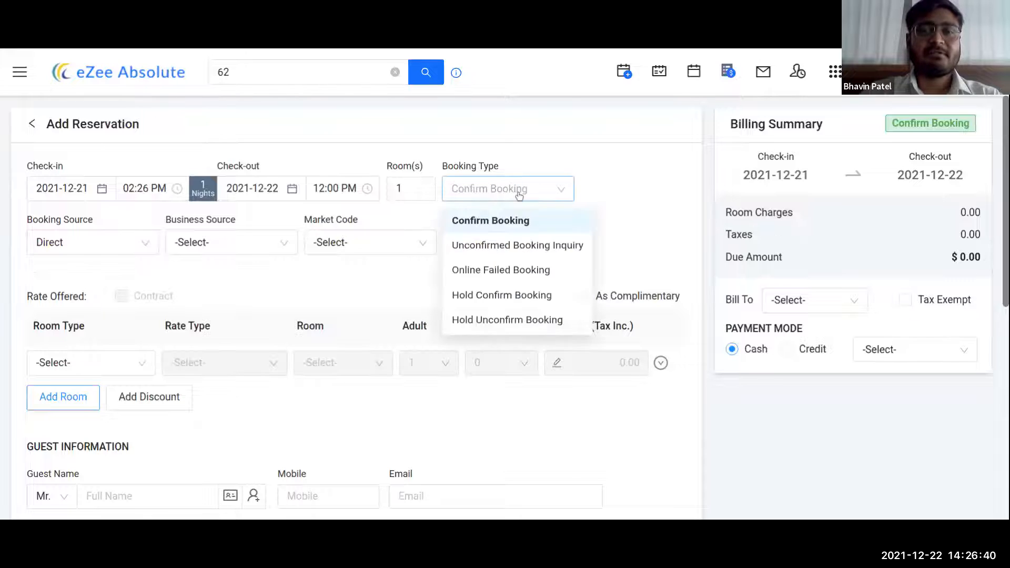
{"action": "left_click", "coordinate": [506, 298]}
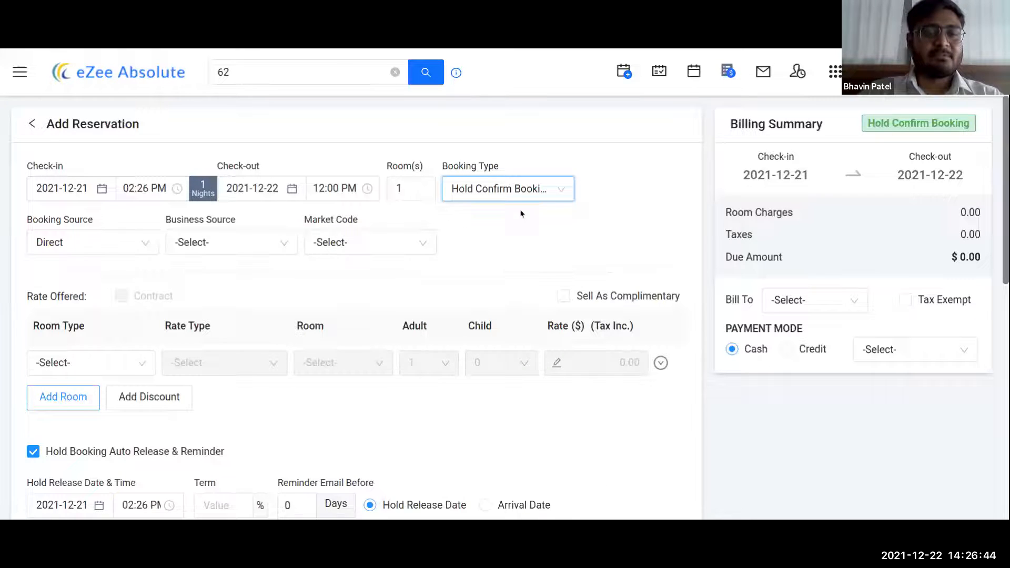
{"action": "scroll", "coordinate": [456, 291], "scroll_direction": "down", "scroll_amount": 1}
{"action": "left_click", "coordinate": [215, 487]}
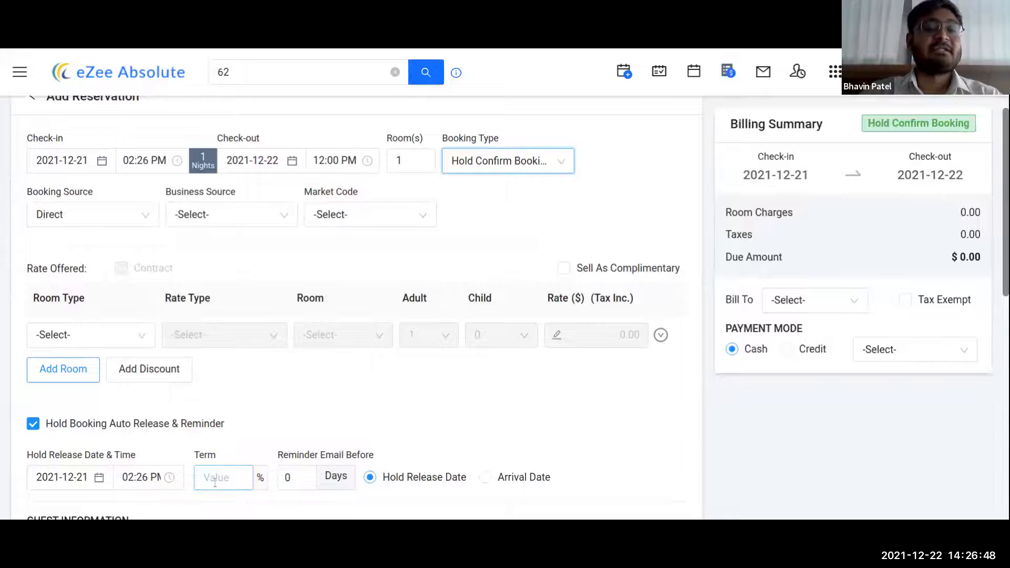
{"action": "left_click", "coordinate": [561, 160]}
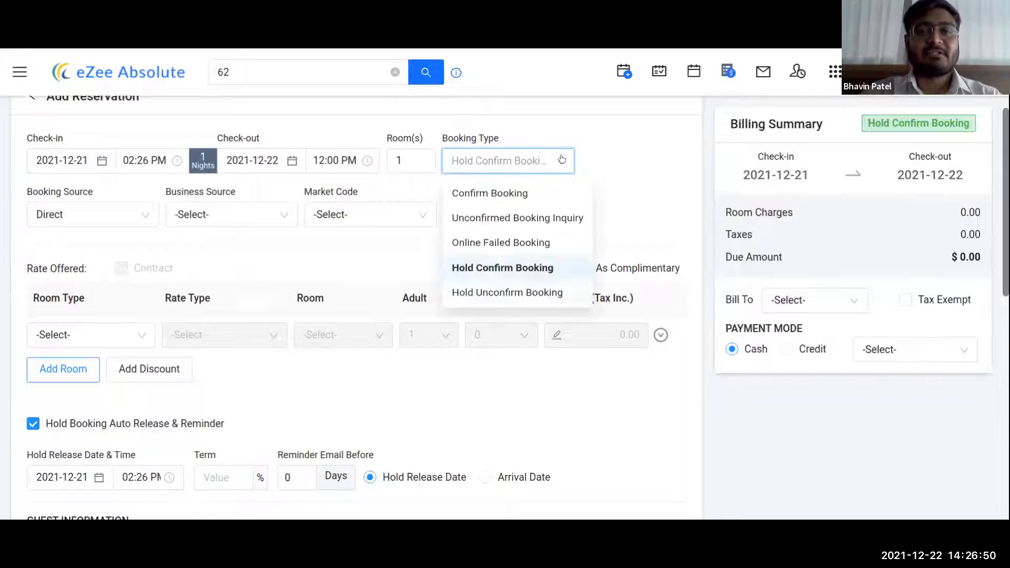
{"action": "left_click", "coordinate": [500, 195]}
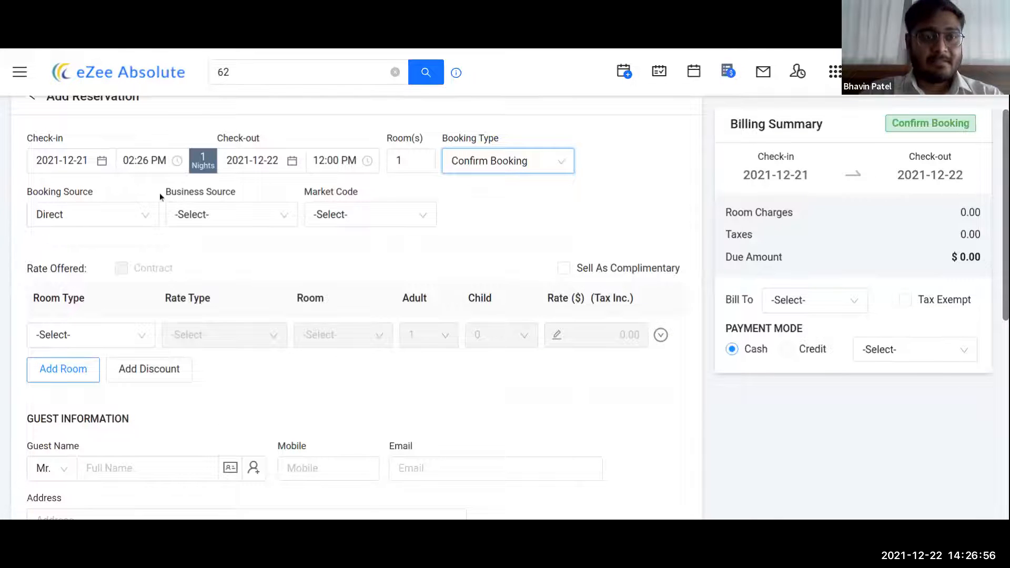
- Keep Direct as booking source and search 'dir' to set the business source to Direct
{"action": "left_click", "coordinate": [128, 213]}
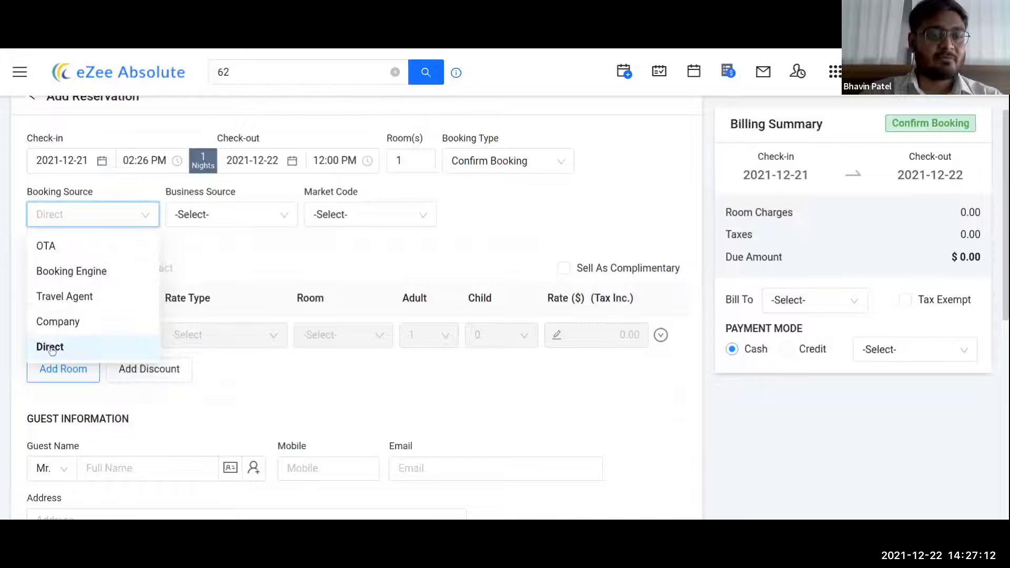
{"action": "left_click", "coordinate": [210, 271]}
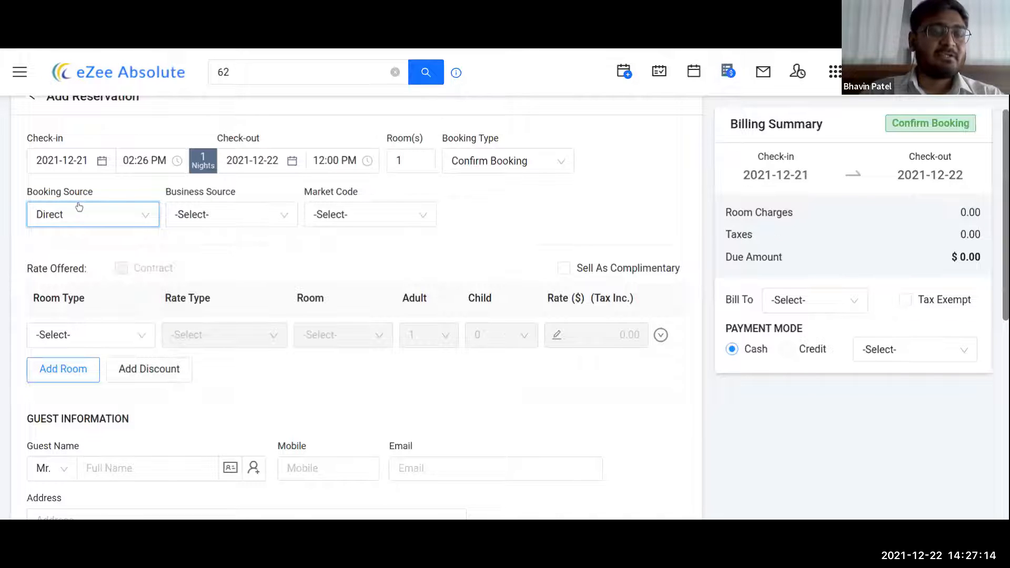
{"action": "left_click", "coordinate": [225, 217]}
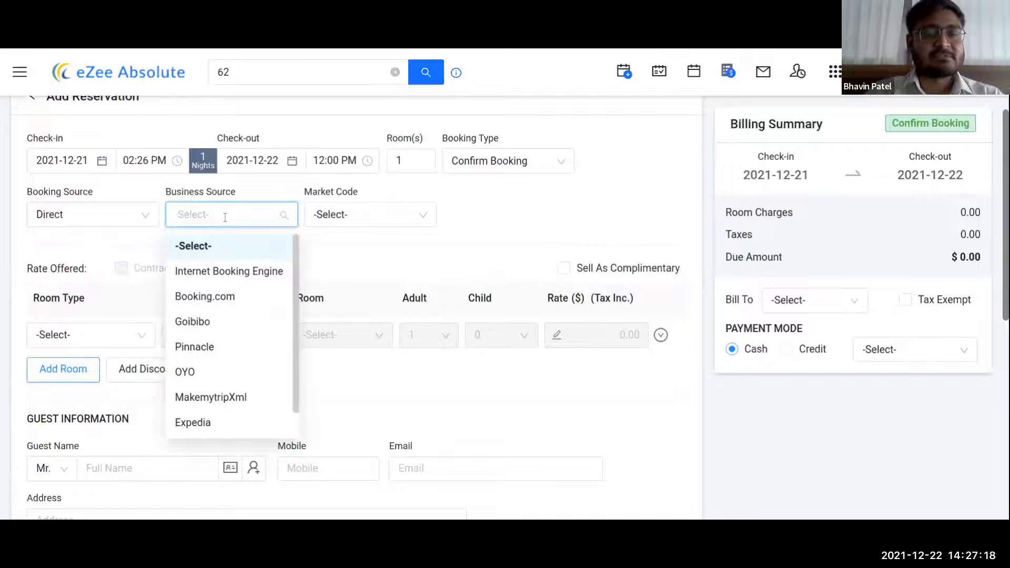
{"action": "type", "text": "dir"}
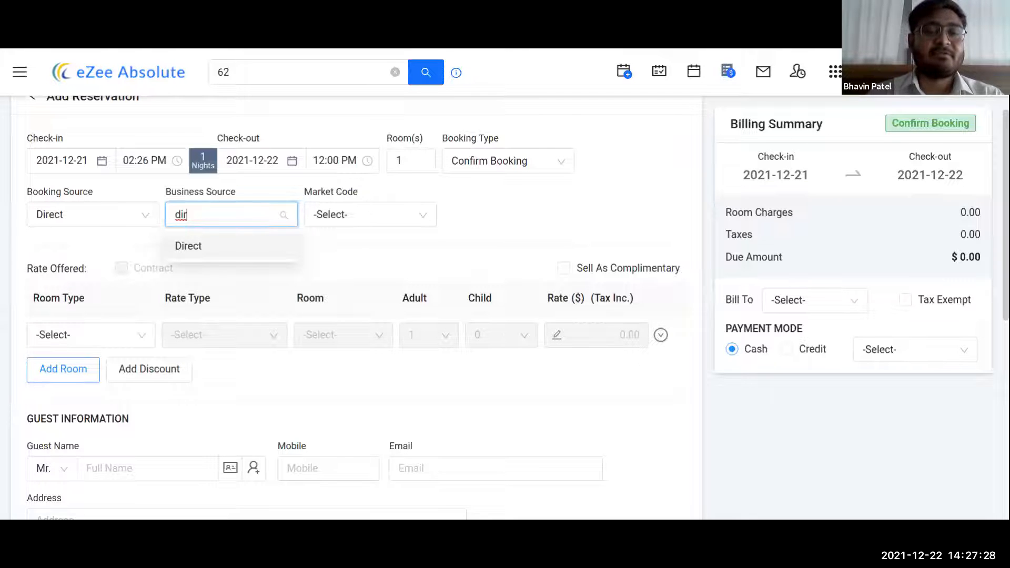
{"action": "left_click", "coordinate": [231, 245]}
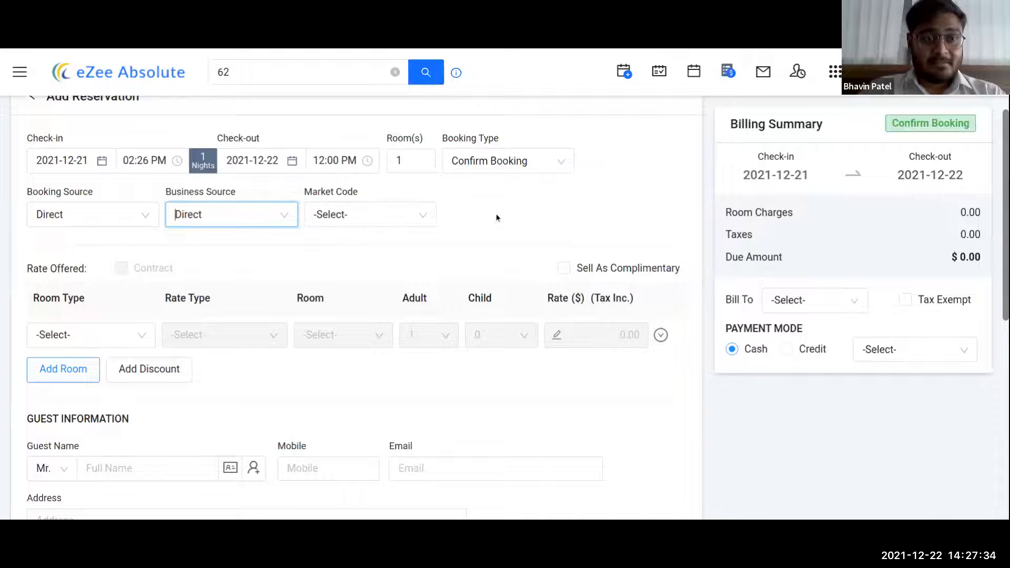
{"action": "left_click", "coordinate": [80, 221]}
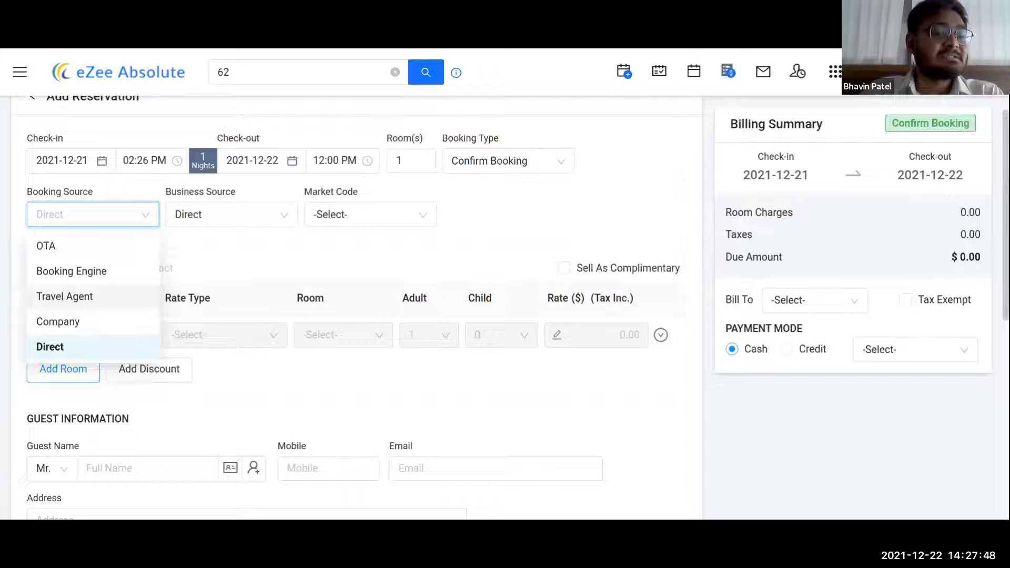
- Set the booking source to Travel Agent with Booking.com as agent and enter the voucher number
{"action": "left_click", "coordinate": [90, 298]}
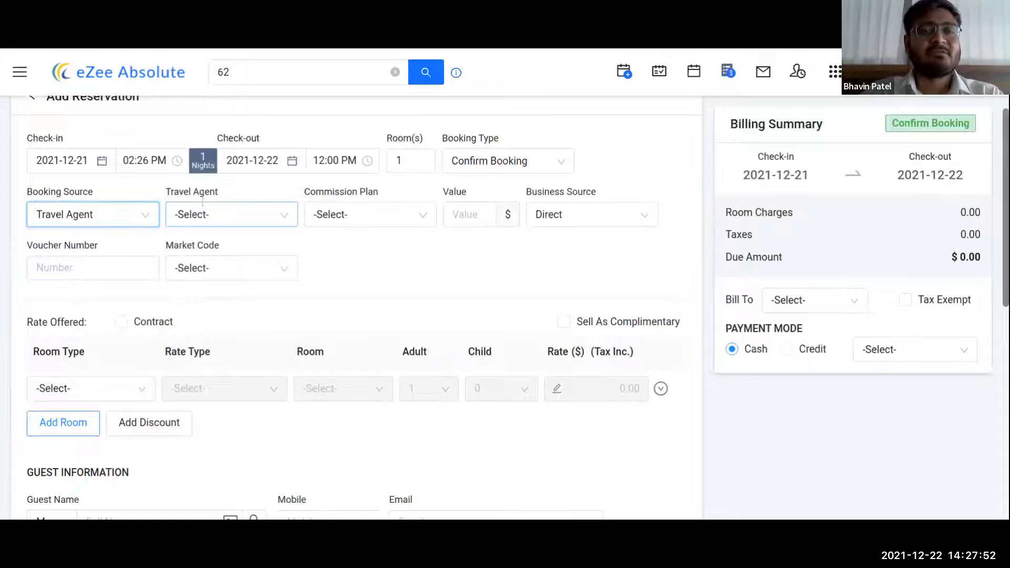
{"action": "left_click", "coordinate": [234, 220]}
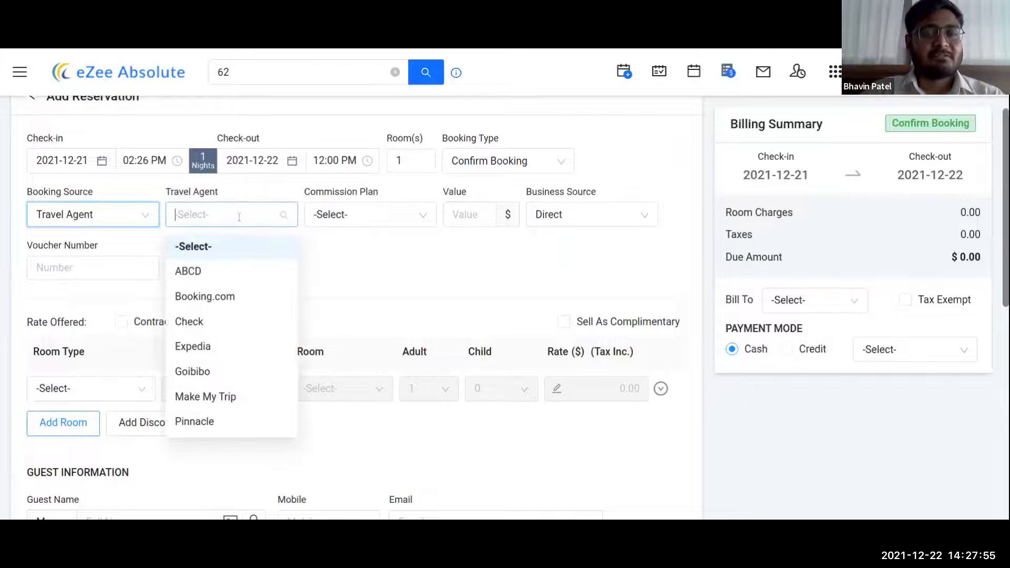
{"action": "left_click", "coordinate": [225, 295]}
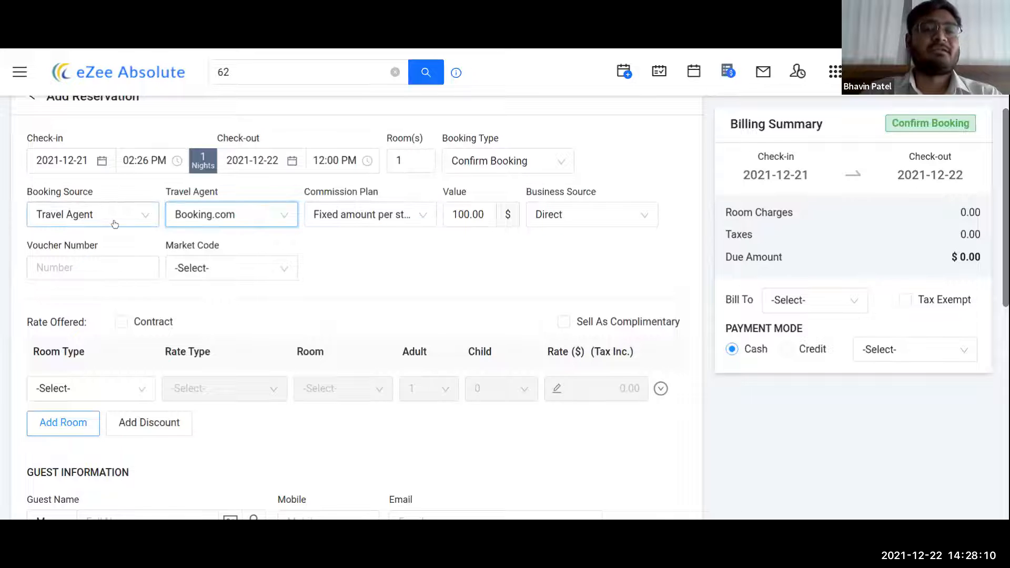
{"action": "left_click", "coordinate": [59, 264]}
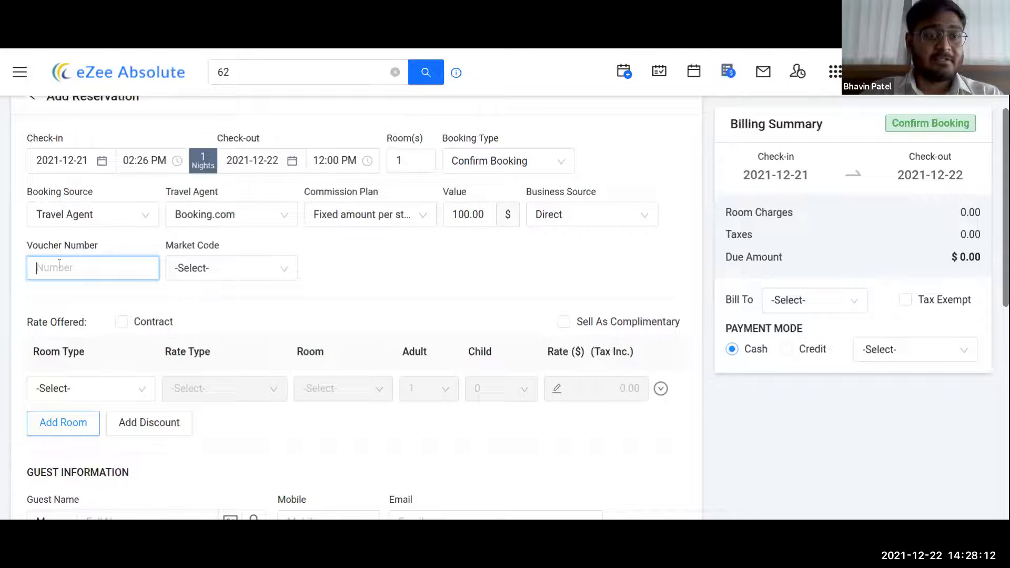
{"action": "type", "text": "898553"}
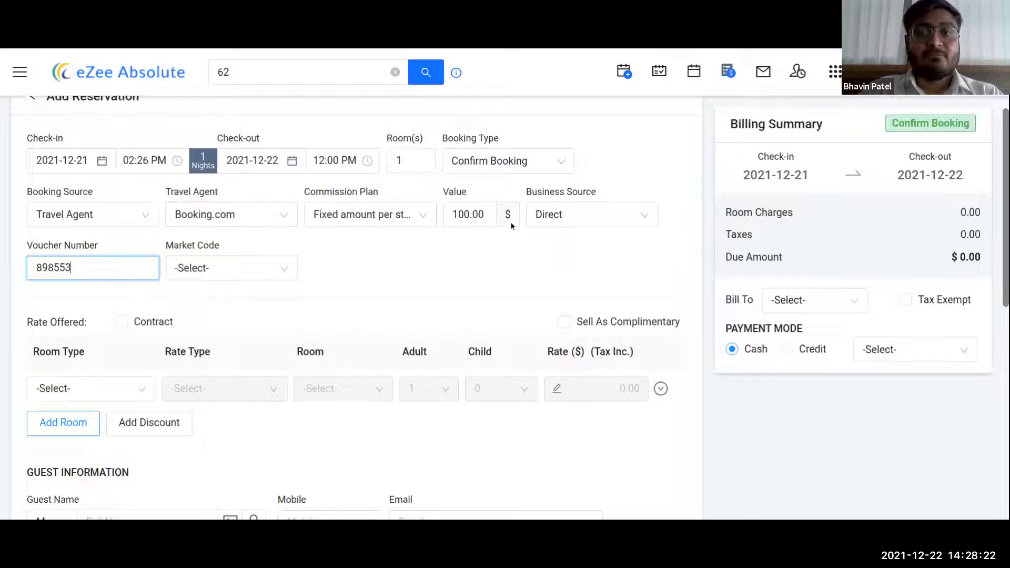
- Search 'booki' to set the business source to Booking.com
{"action": "left_click", "coordinate": [591, 212]}
{"action": "type", "text": "booki"}
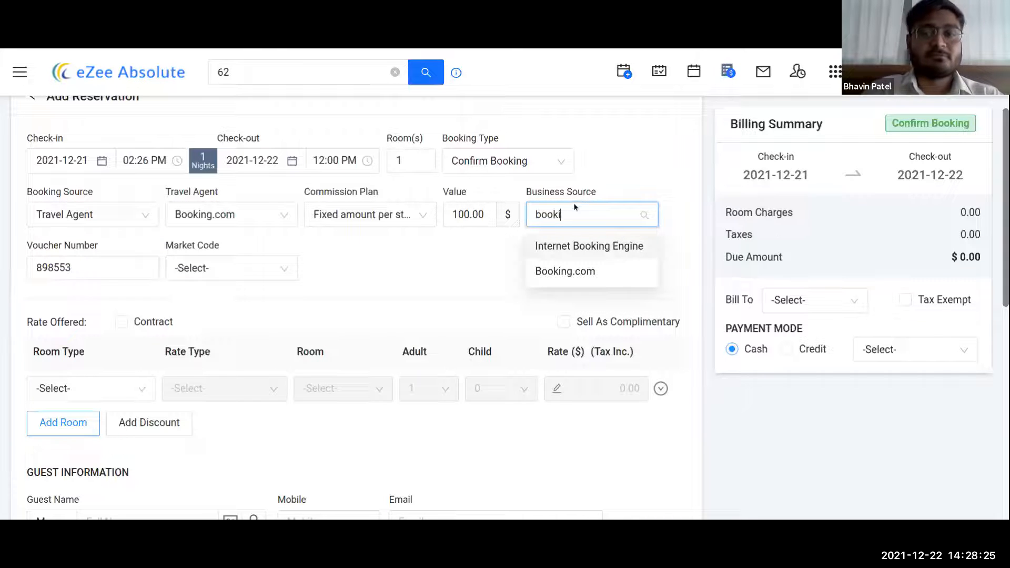
{"action": "left_click", "coordinate": [570, 271]}
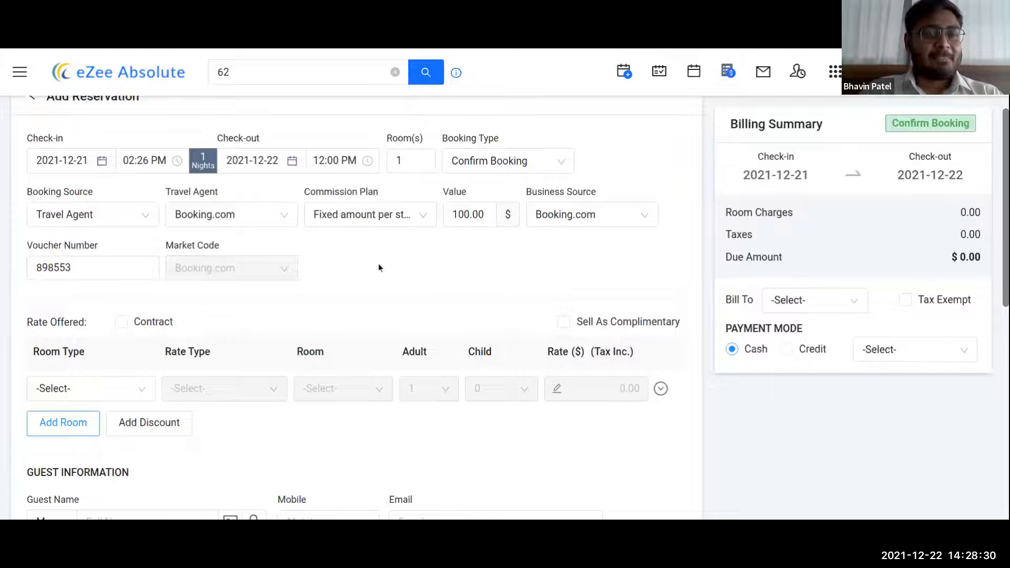
{"action": "left_click", "coordinate": [120, 219]}
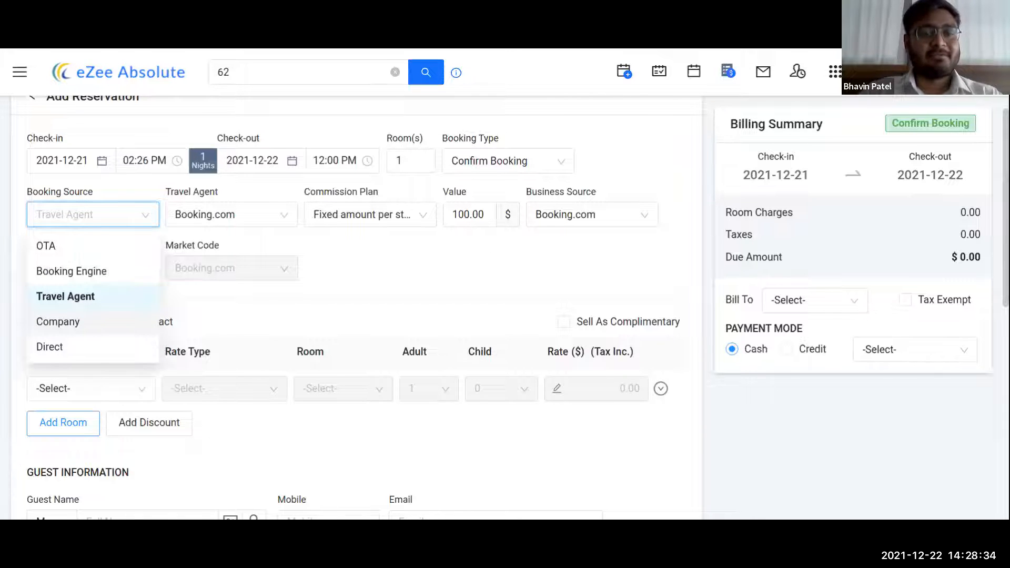
- Try Company as the booking source, then set it back to Direct
{"action": "left_click", "coordinate": [81, 330]}
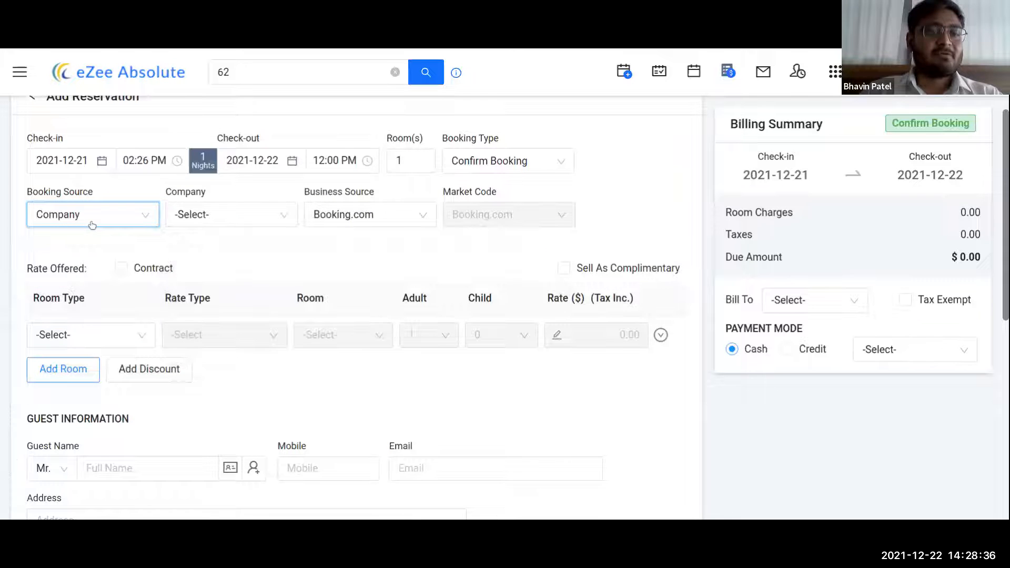
{"action": "left_click", "coordinate": [264, 218]}
{"action": "left_click", "coordinate": [263, 217]}
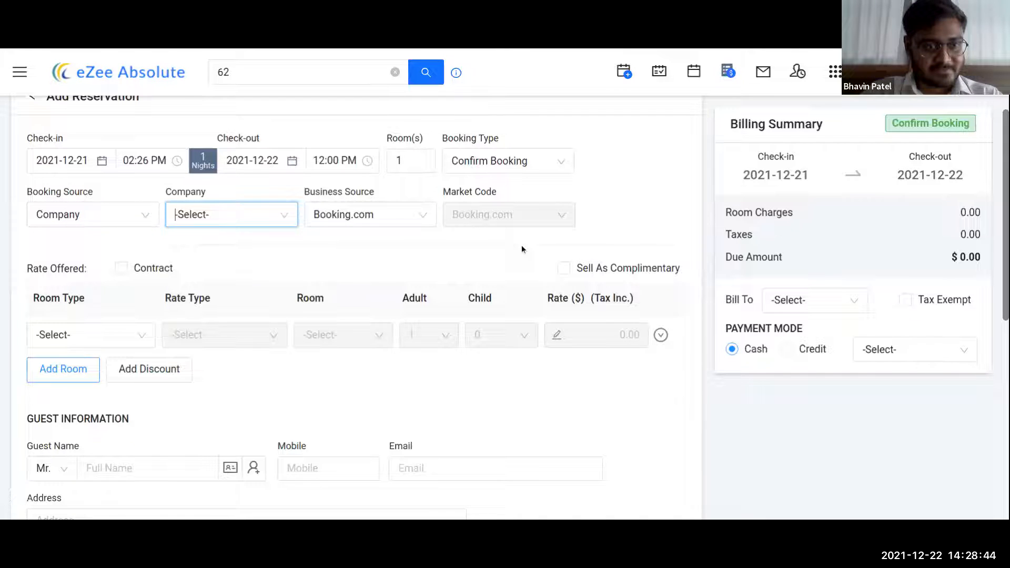
{"action": "left_click", "coordinate": [137, 215]}
{"action": "left_click", "coordinate": [79, 345]}
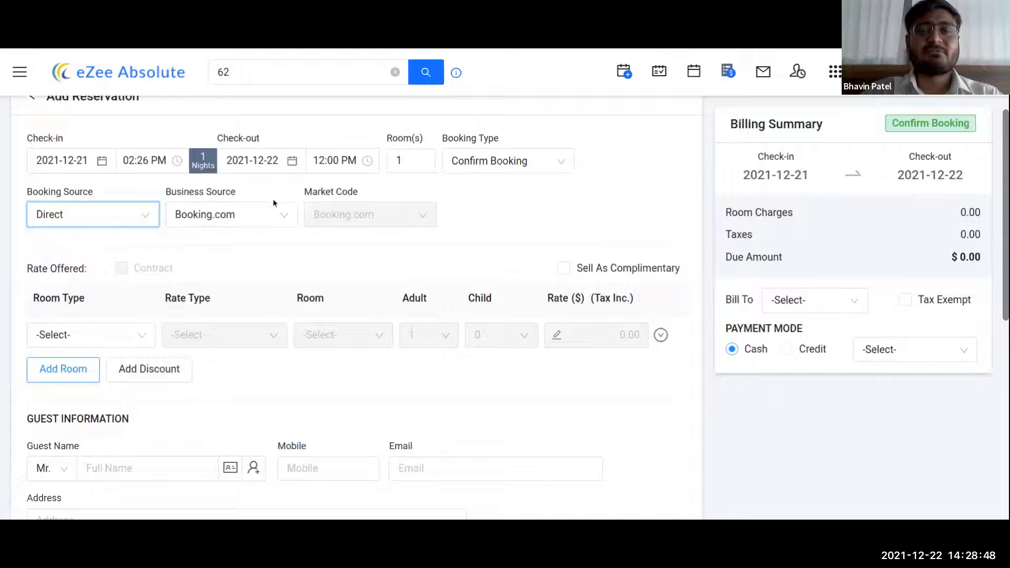
- Search 'dir' to set the business source to Direct and select the room count
{"action": "left_click", "coordinate": [246, 219]}
{"action": "type", "text": "dir"}
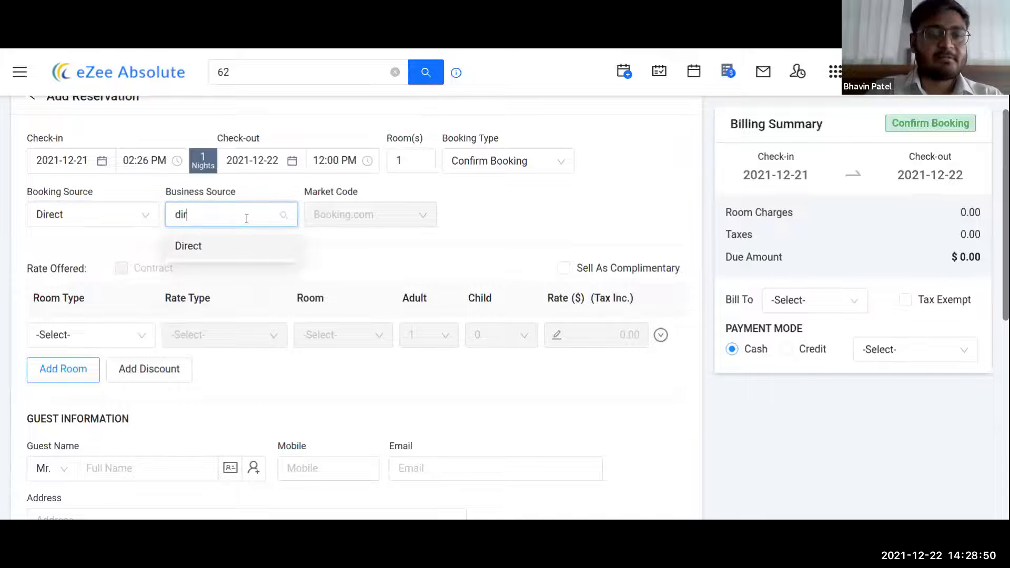
{"action": "left_click", "coordinate": [233, 248]}
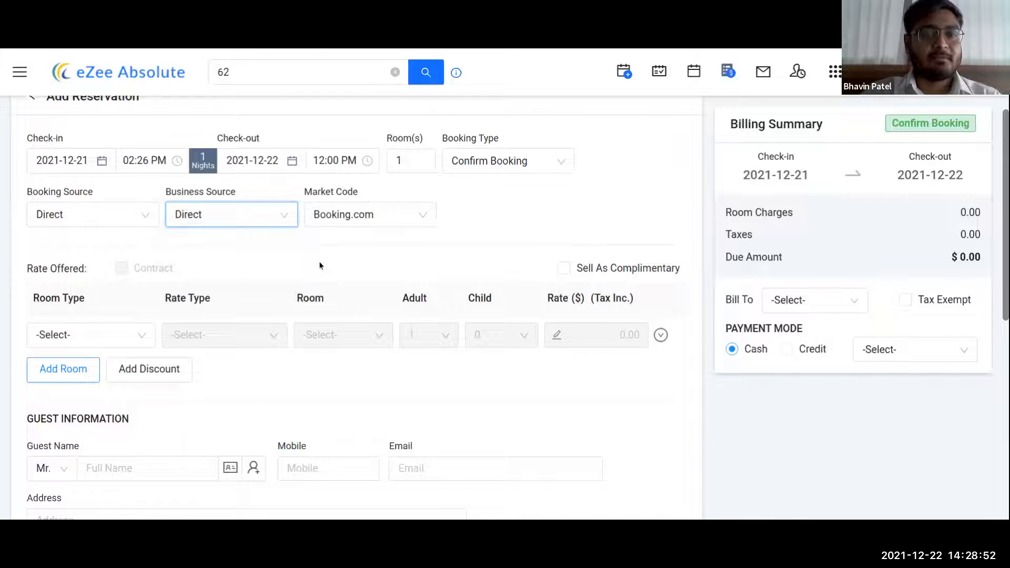
{"action": "left_click_drag", "start_coordinate": [409, 156], "coordinate": [392, 157]}
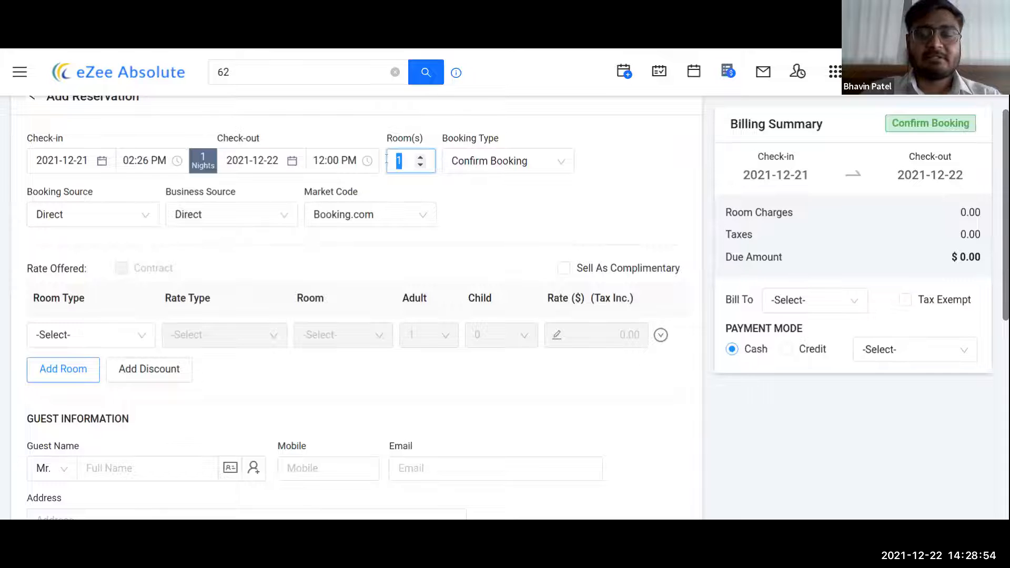
- Set the room count to 2 and the check-in date to 6 January 2022
{"action": "type", "text": "2"}
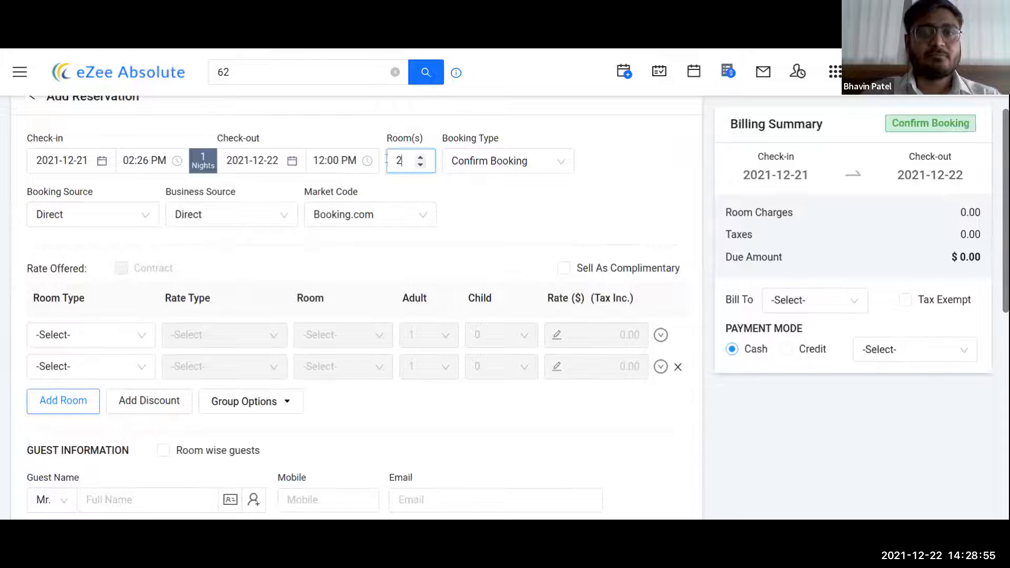
{"action": "left_click", "coordinate": [71, 154]}
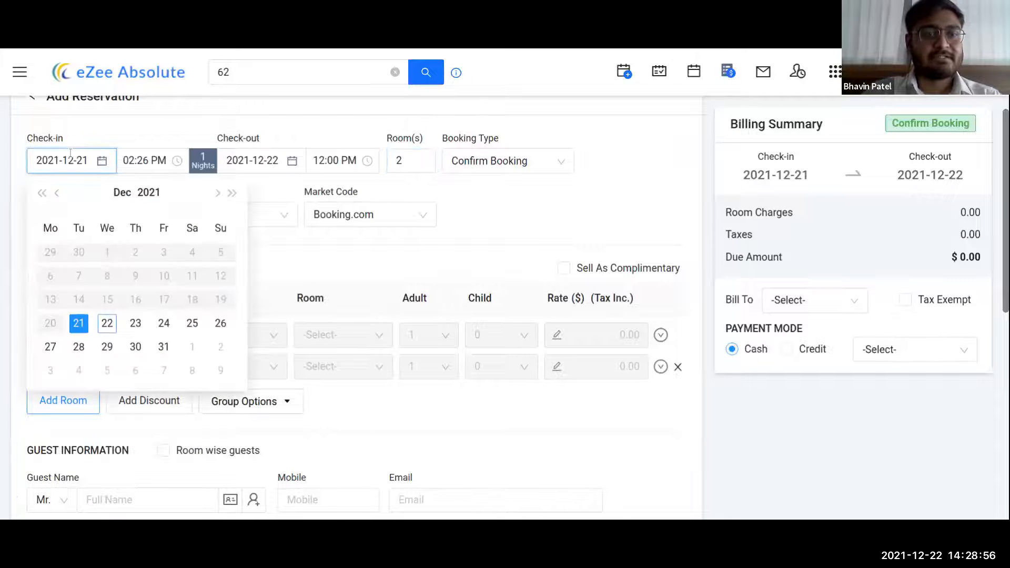
{"action": "left_click", "coordinate": [217, 192]}
{"action": "left_click", "coordinate": [135, 276]}
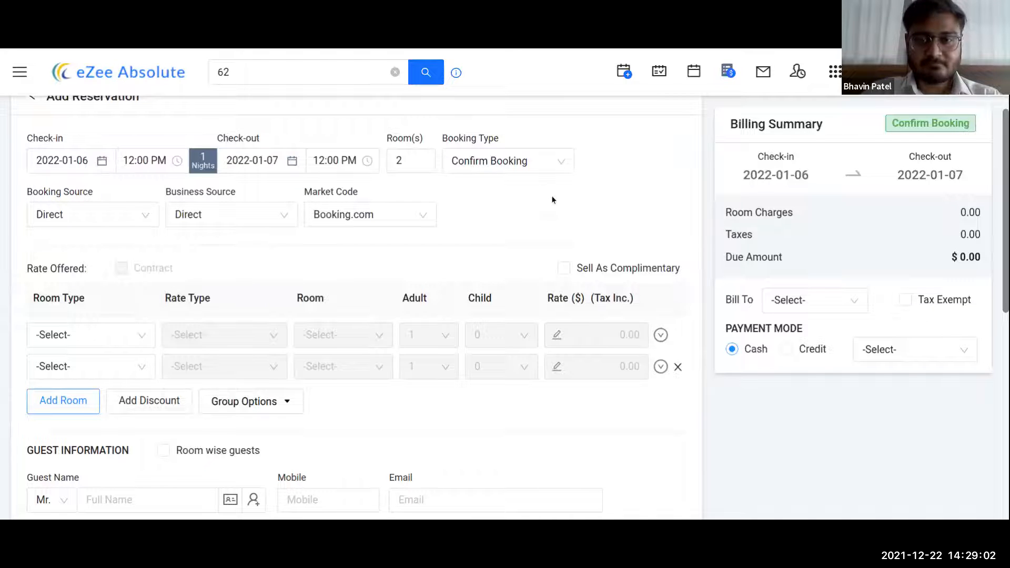
- Make the first room Deluxe room 101 on the Bed & Breakfast Rate
{"action": "left_click", "coordinate": [90, 337]}
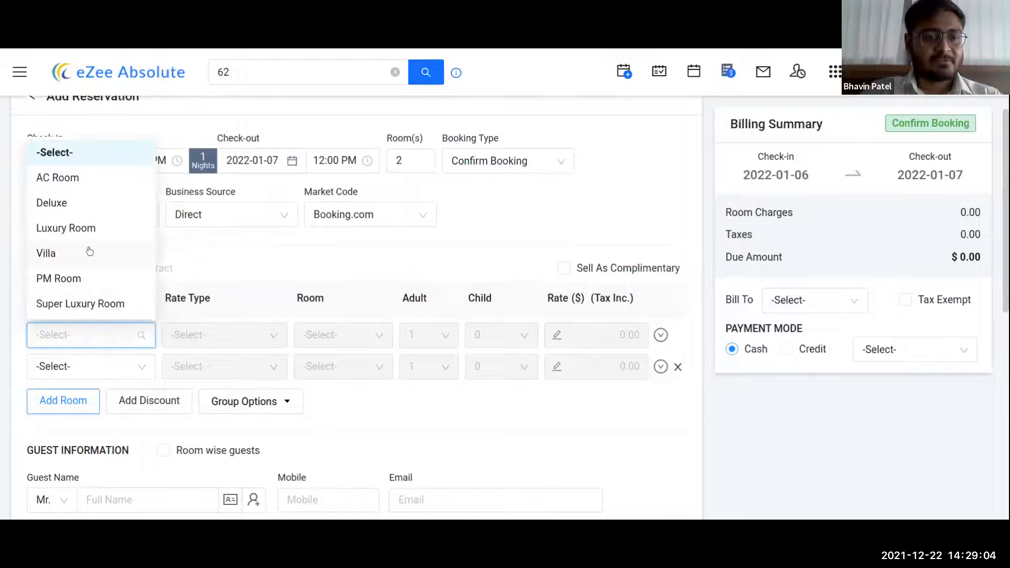
{"action": "left_click", "coordinate": [96, 205]}
{"action": "left_click", "coordinate": [234, 335]}
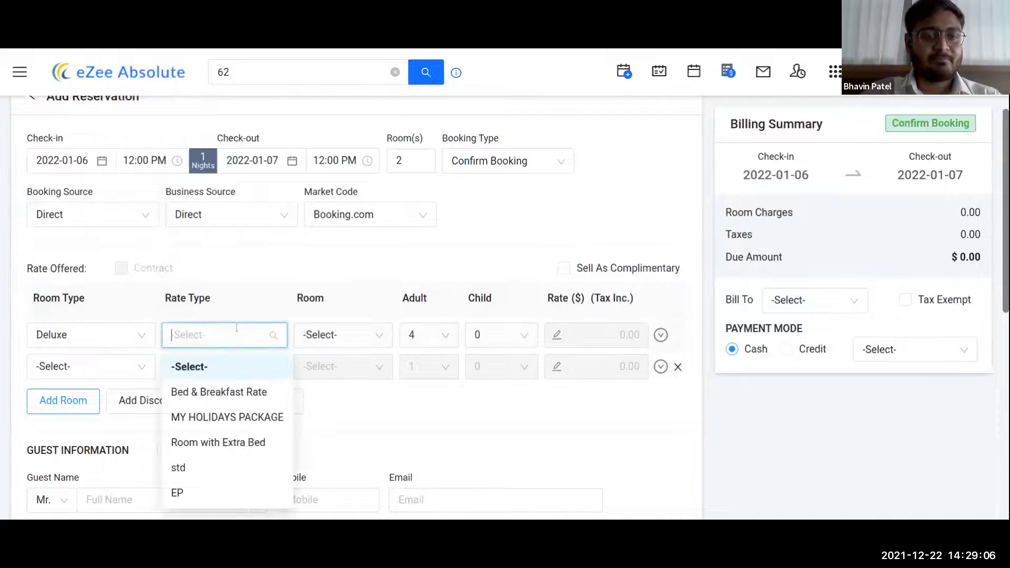
{"action": "left_click", "coordinate": [212, 394]}
{"action": "left_click", "coordinate": [342, 337]}
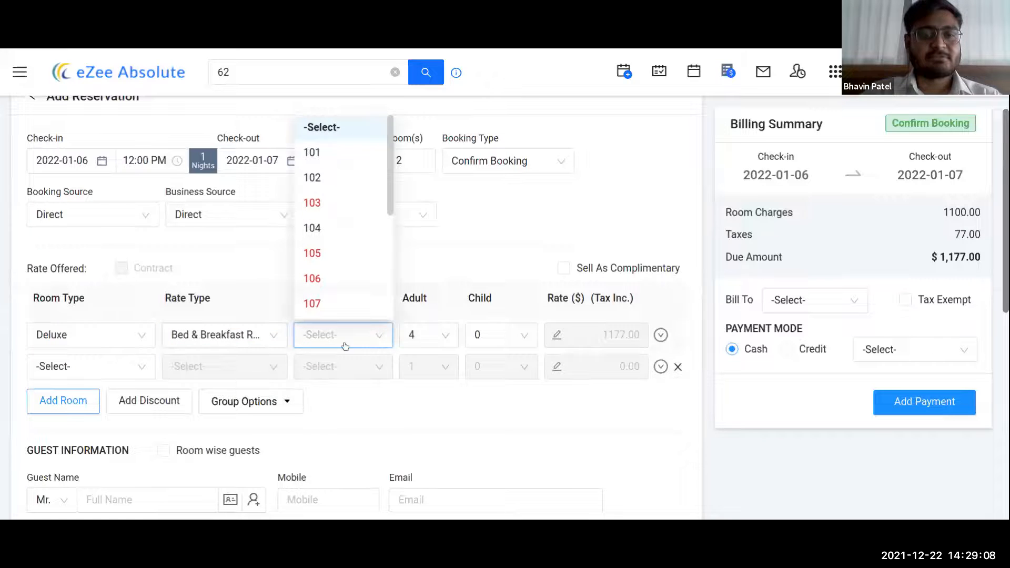
{"action": "left_click", "coordinate": [316, 151]}
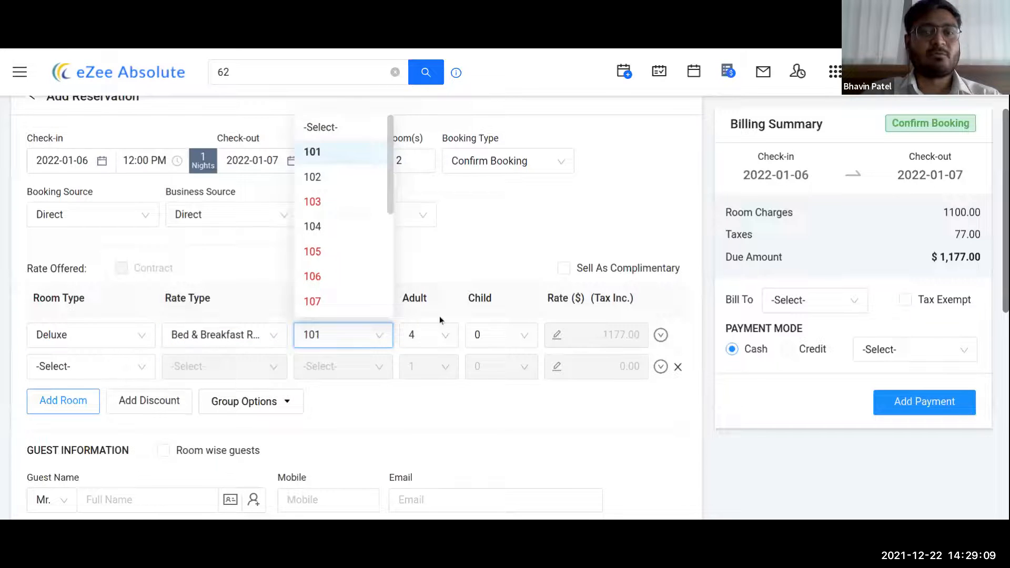
- Set the first room's rate to 1500, tax inclusive
{"action": "left_click", "coordinate": [557, 335]}
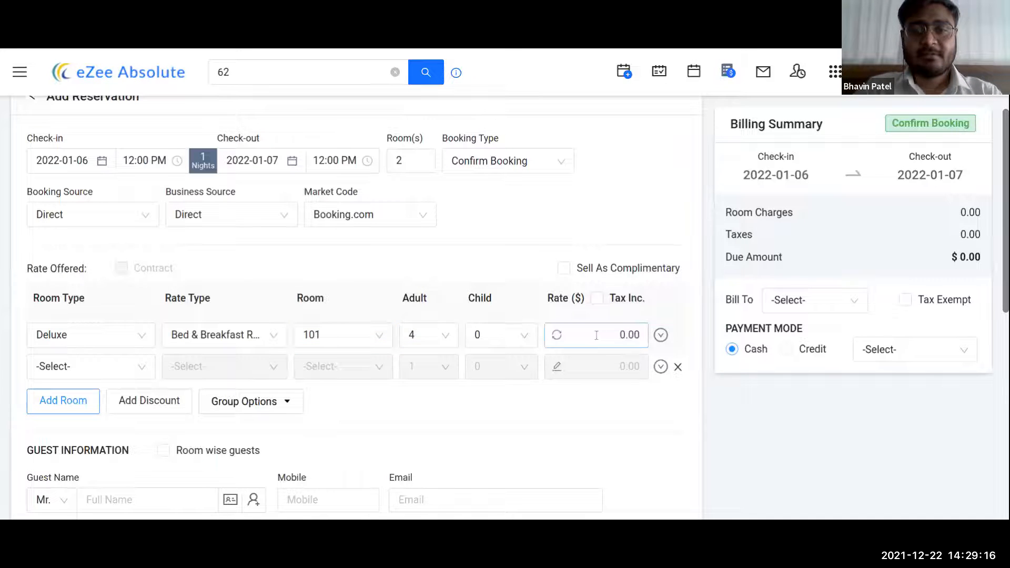
{"action": "type", "text": "1500"}
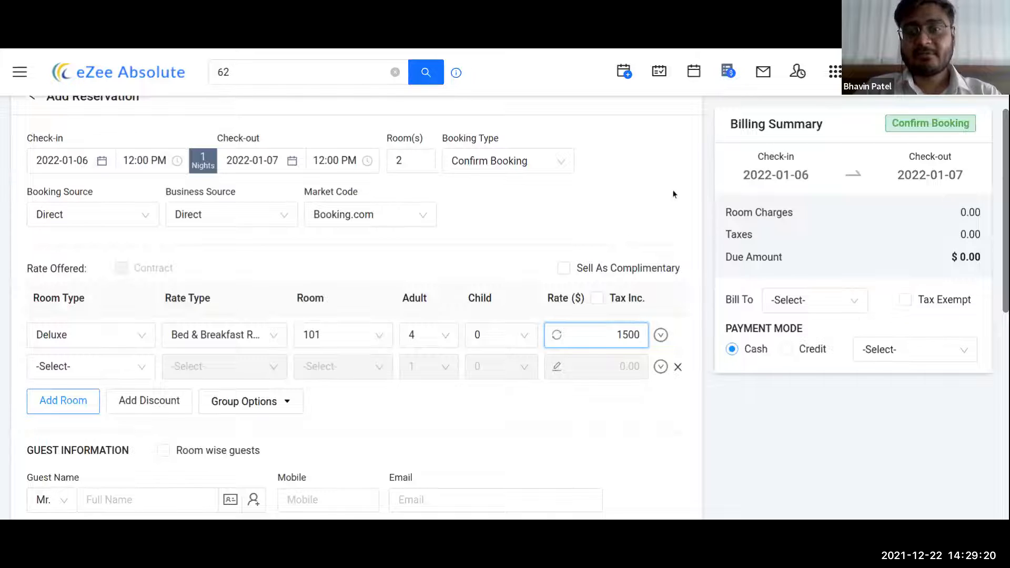
{"action": "left_click", "coordinate": [613, 302]}
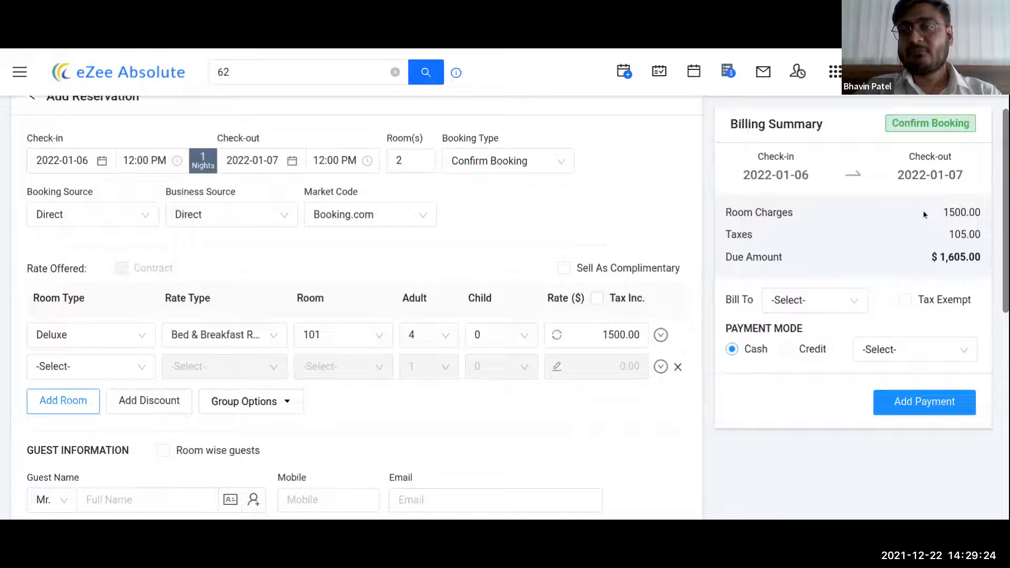
{"action": "left_click_drag", "start_coordinate": [949, 213], "coordinate": [980, 209]}
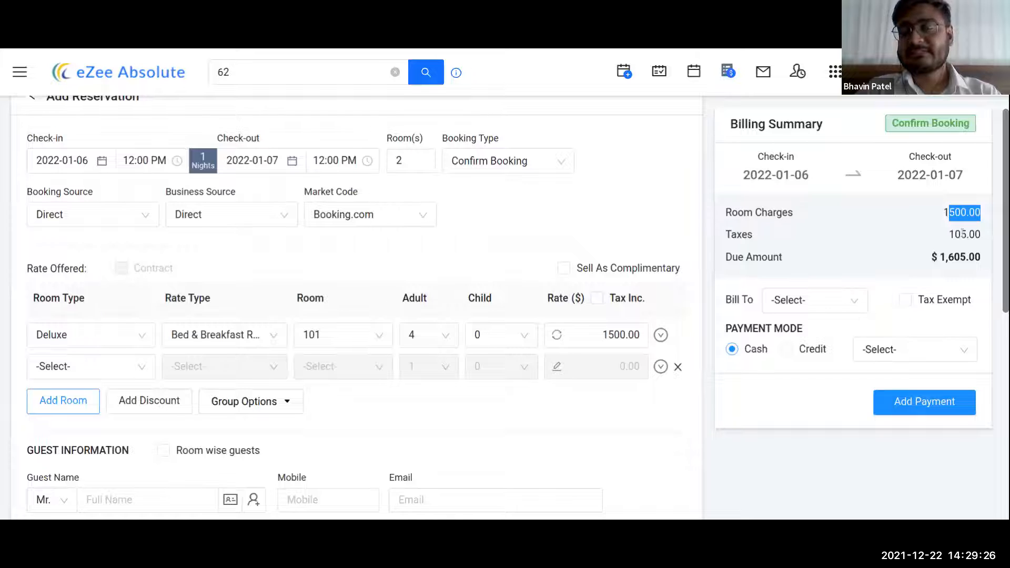
{"action": "left_click", "coordinate": [614, 302]}
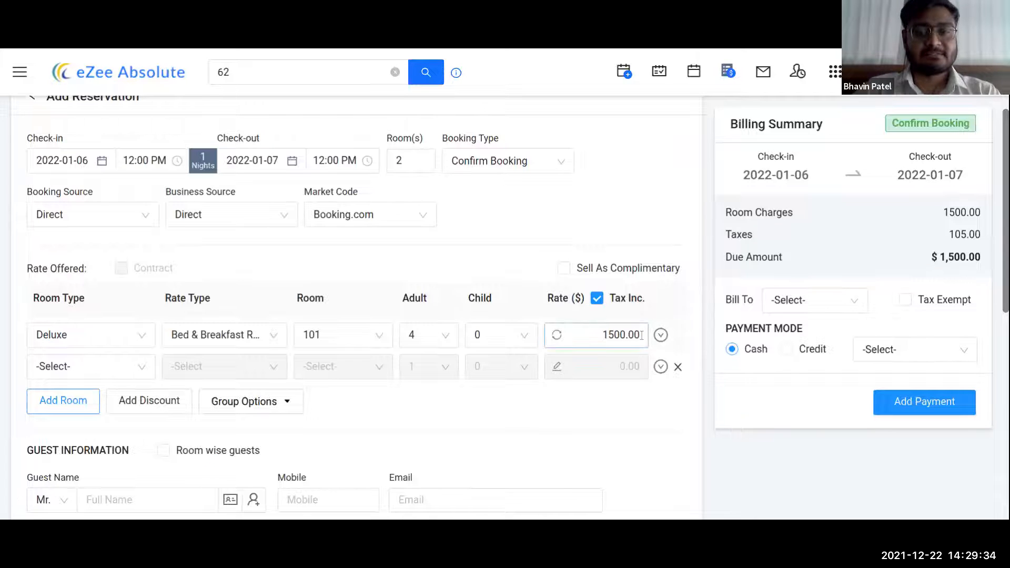
- Copy the first room's details into the second row and assign it room 102
{"action": "left_click", "coordinate": [660, 335]}
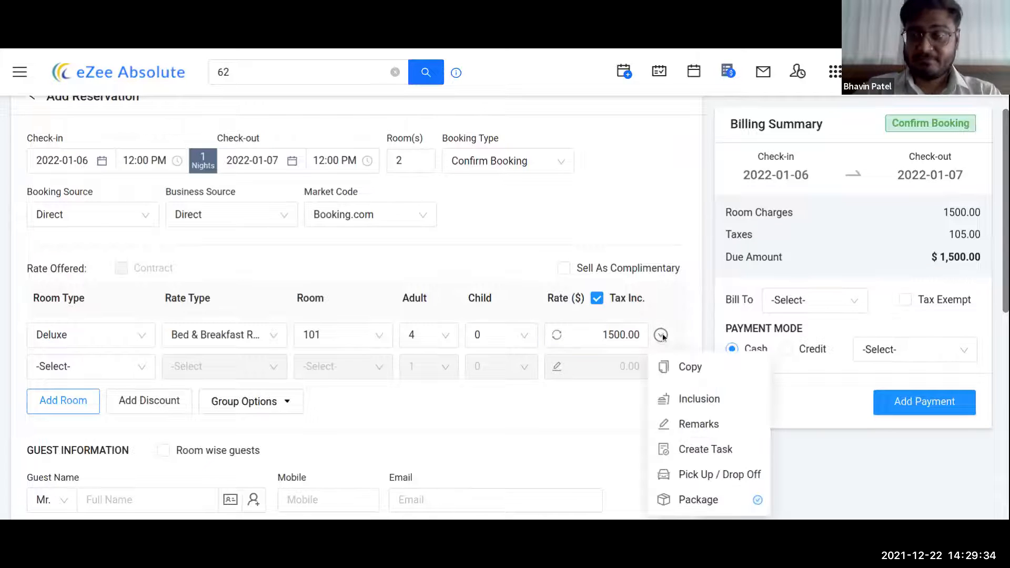
{"action": "left_click", "coordinate": [687, 368]}
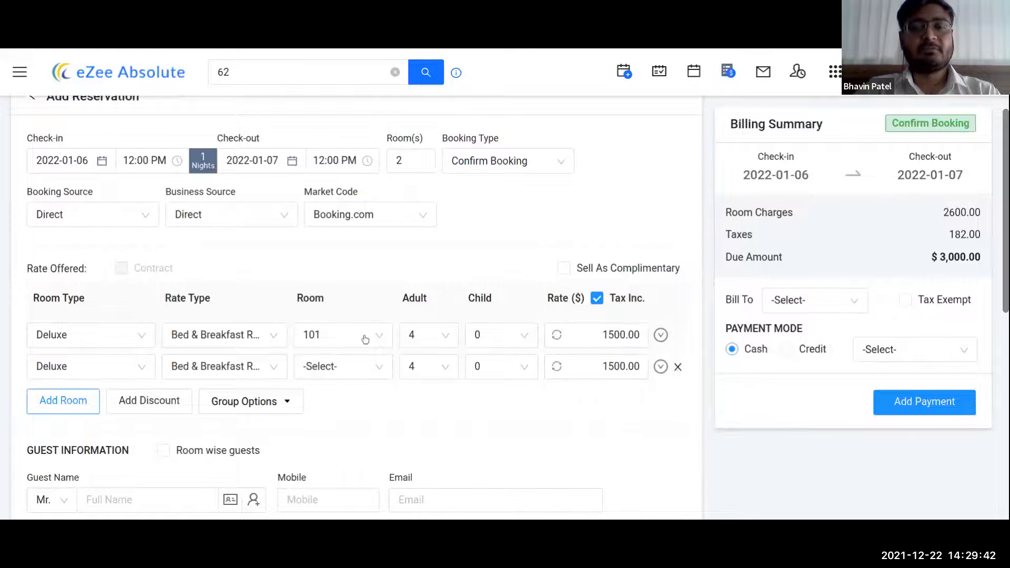
{"action": "left_click", "coordinate": [336, 368]}
{"action": "left_click", "coordinate": [319, 187]}
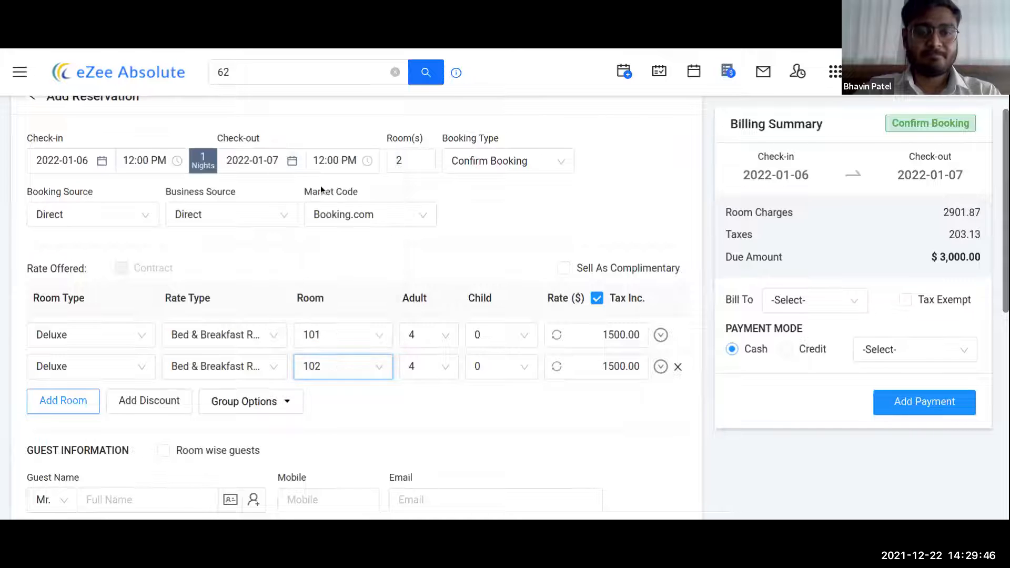
{"action": "left_click", "coordinate": [661, 337]}
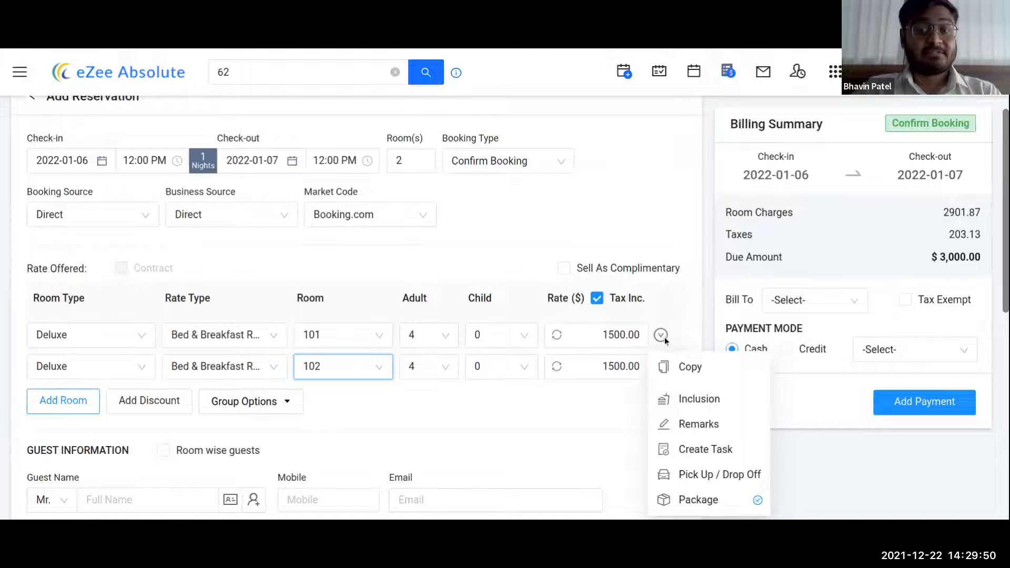
{"action": "left_click", "coordinate": [699, 399]}
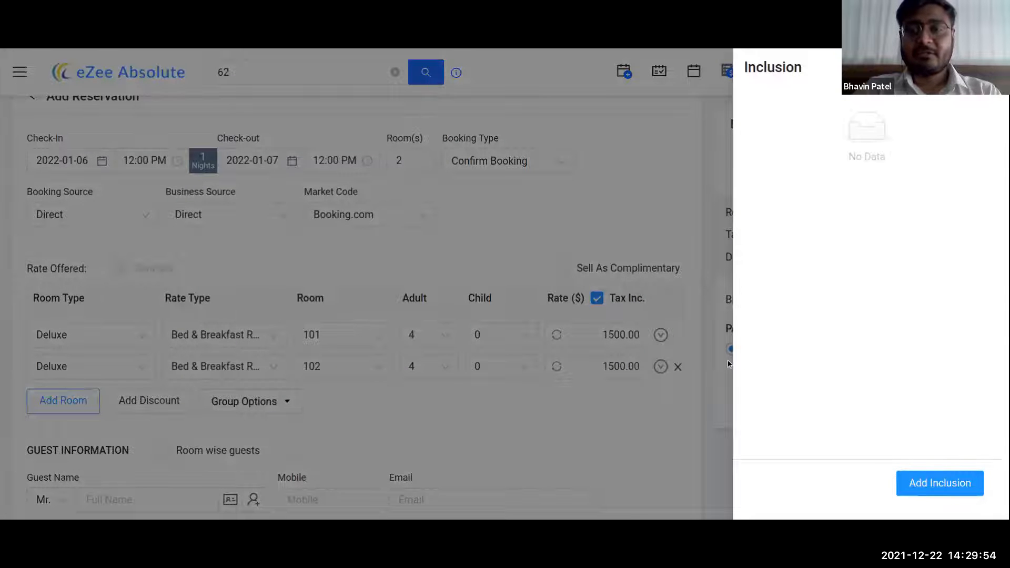
- Add a Breakfast inclusion to room 101 at a tax-inclusive rate of 9
{"action": "left_click", "coordinate": [939, 483]}
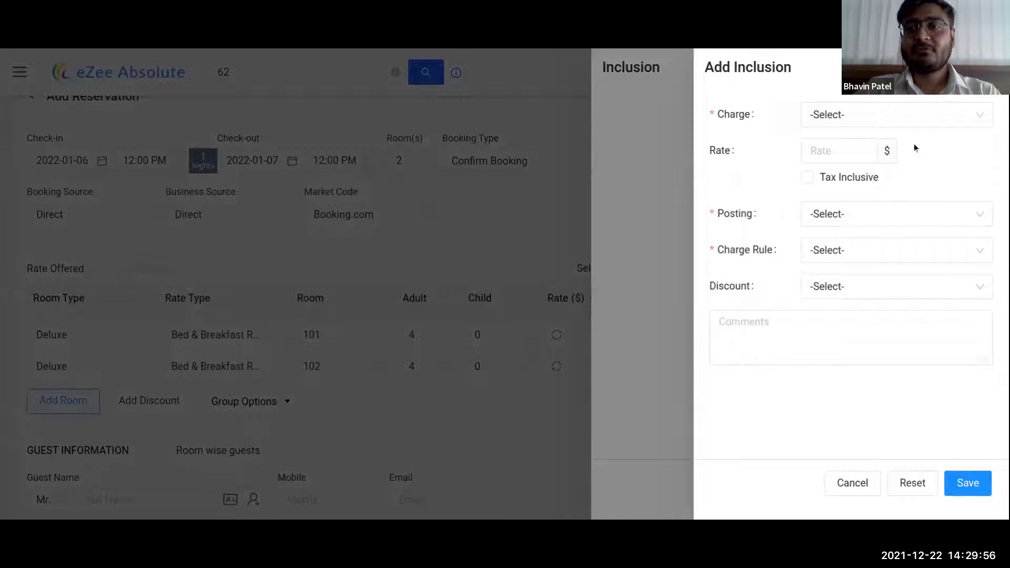
{"action": "left_click", "coordinate": [891, 117]}
{"action": "left_click", "coordinate": [834, 171]}
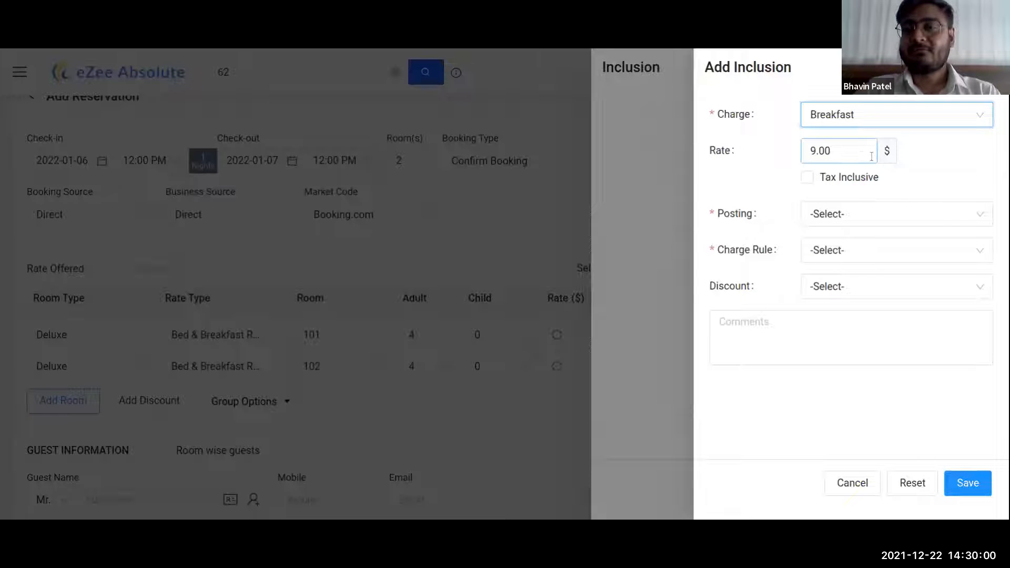
{"action": "left_click", "coordinate": [849, 180]}
{"action": "left_click", "coordinate": [854, 153]}
{"action": "double_click", "coordinate": [853, 154]}
{"action": "type", "text": "9"}
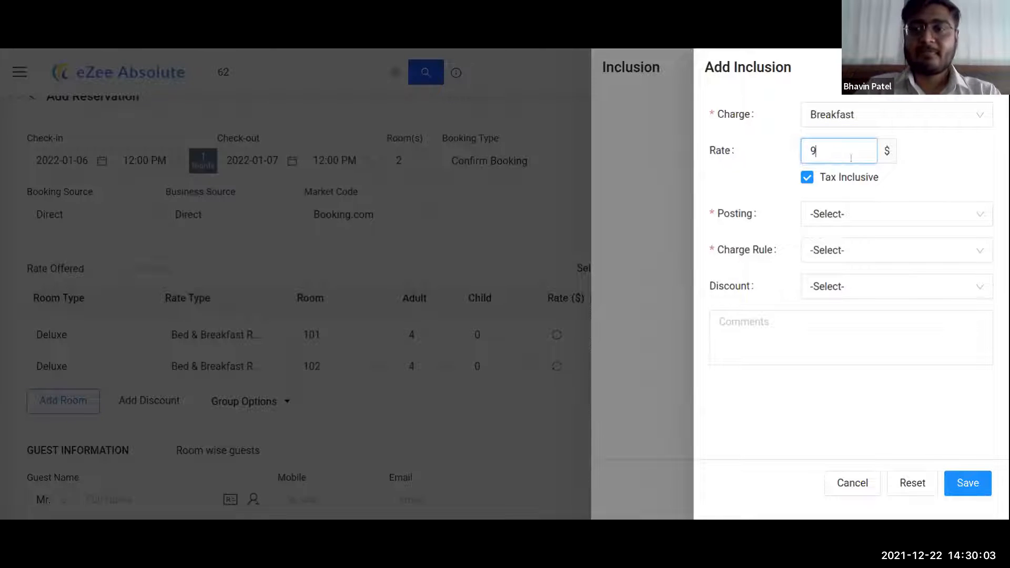
{"action": "left_click", "coordinate": [967, 155]}
- Post the breakfast only on check out, charge it per adult, and save the inclusion
{"action": "left_click", "coordinate": [896, 215]}
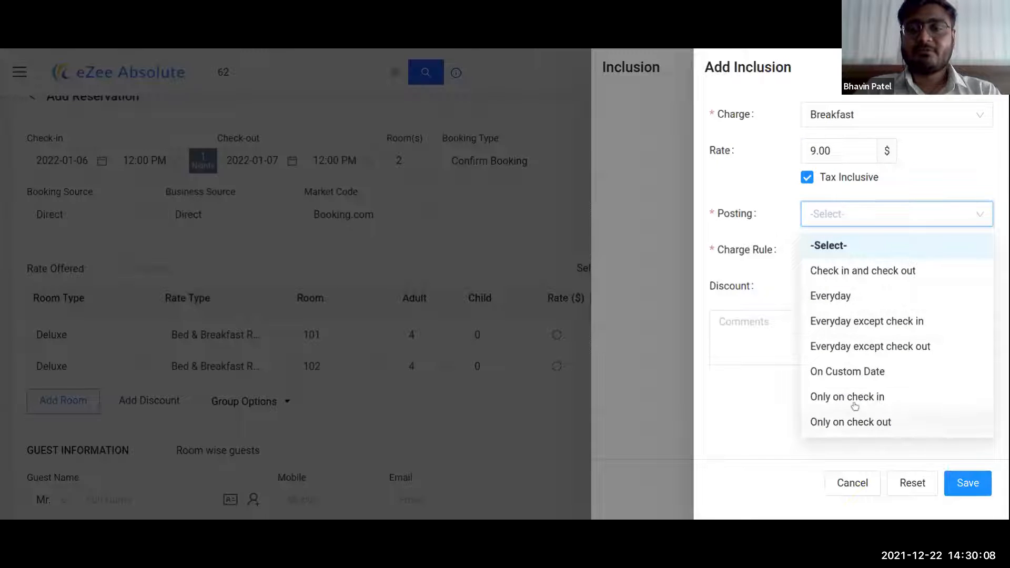
{"action": "left_click", "coordinate": [857, 422]}
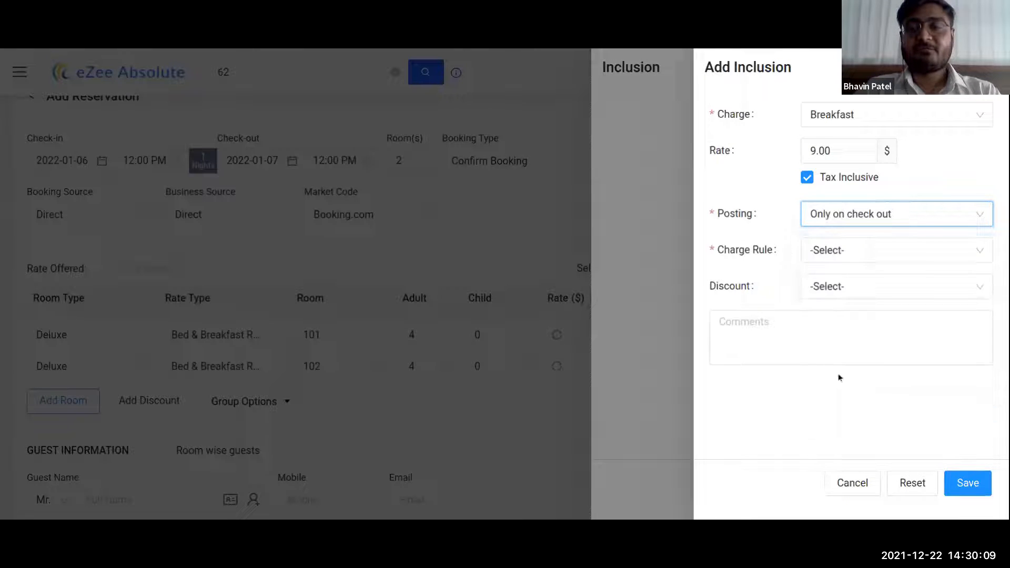
{"action": "left_click", "coordinate": [885, 250]}
{"action": "left_click", "coordinate": [850, 310]}
{"action": "left_click", "coordinate": [834, 286]}
{"action": "left_click", "coordinate": [847, 447]}
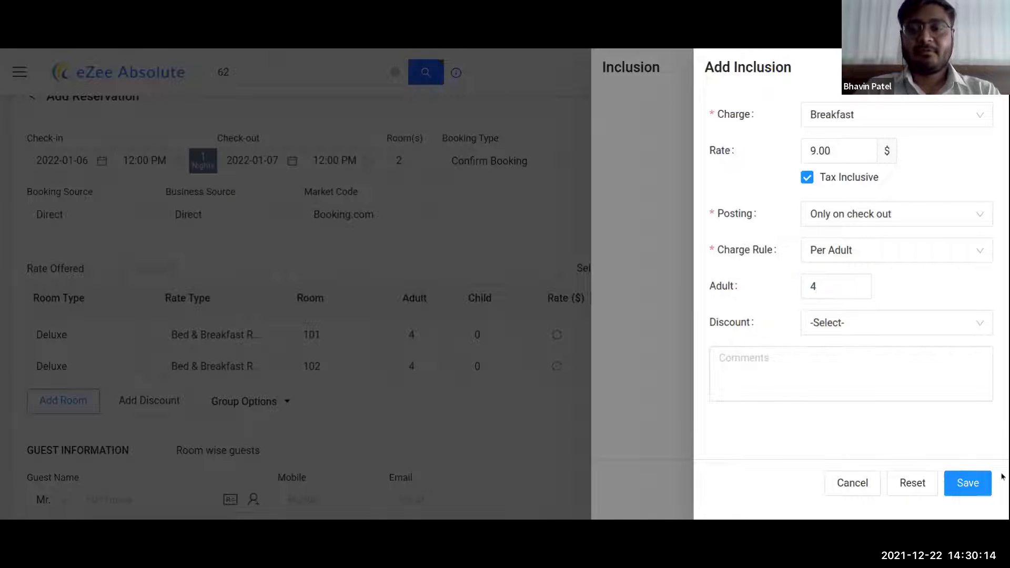
{"action": "left_click", "coordinate": [968, 484]}
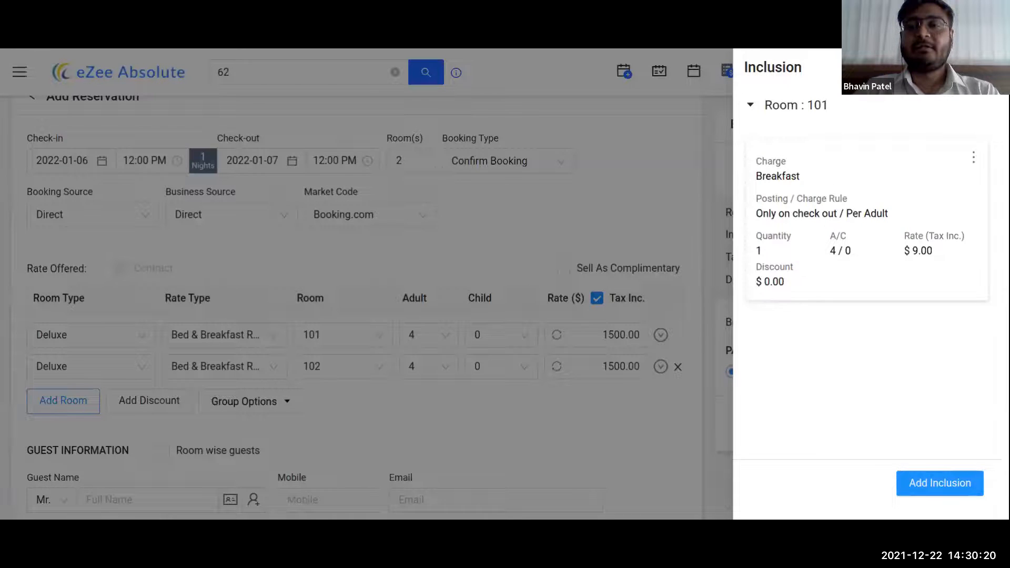
- Return to the reservation and expand the inclusion breakdown in the billing summary
{"action": "left_click", "coordinate": [986, 68]}
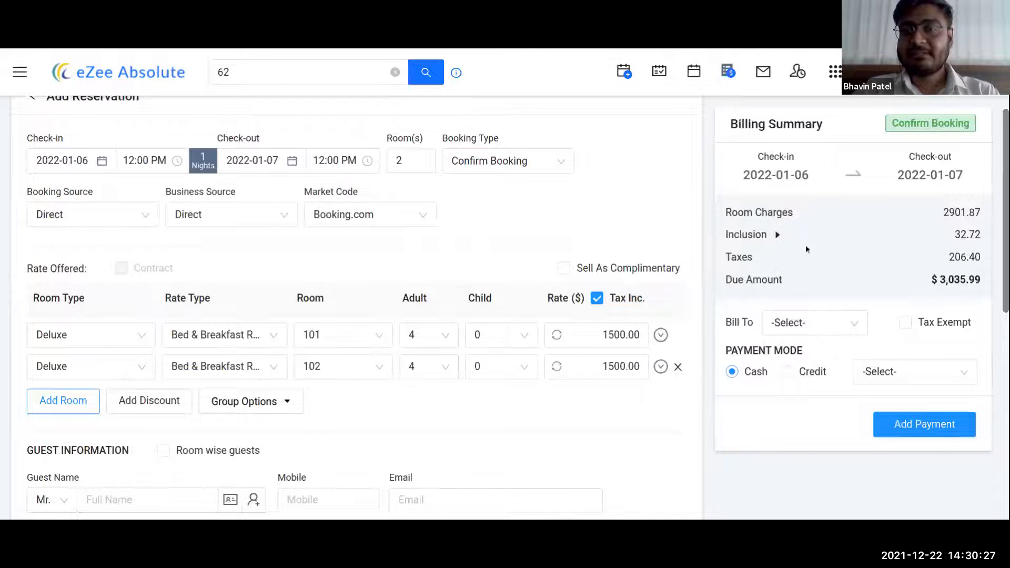
{"action": "left_click", "coordinate": [777, 235]}
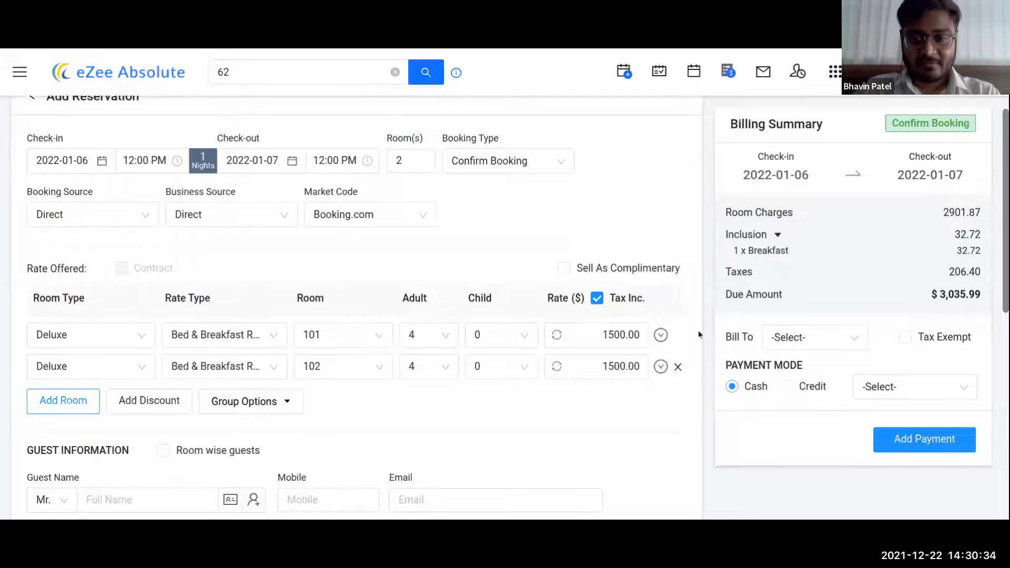
{"action": "left_click", "coordinate": [661, 335]}
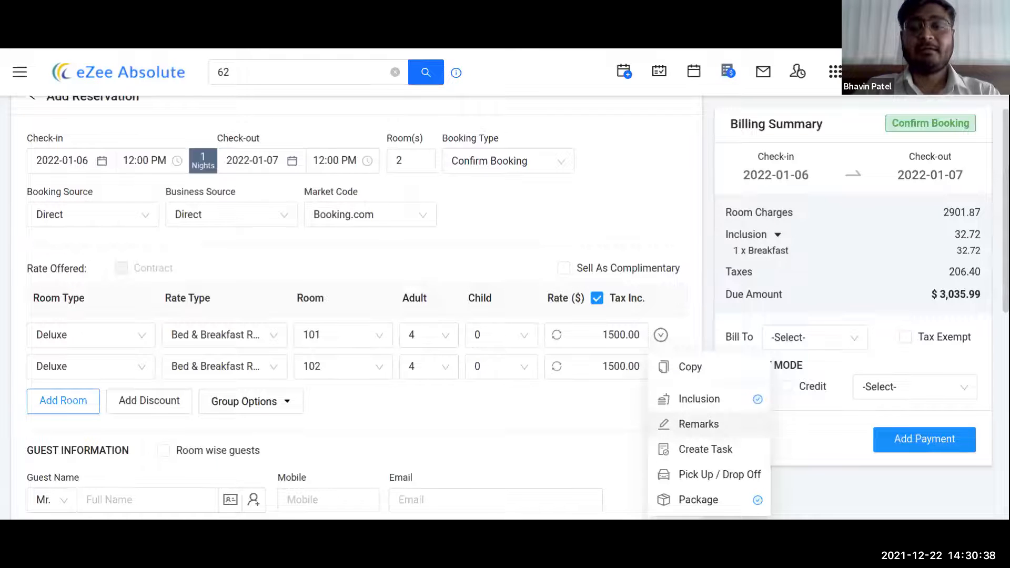
- Add a group-wide Check In remark to room 101: 'This guest has requested a welcome drink as well.'
{"action": "left_click", "coordinate": [697, 426]}
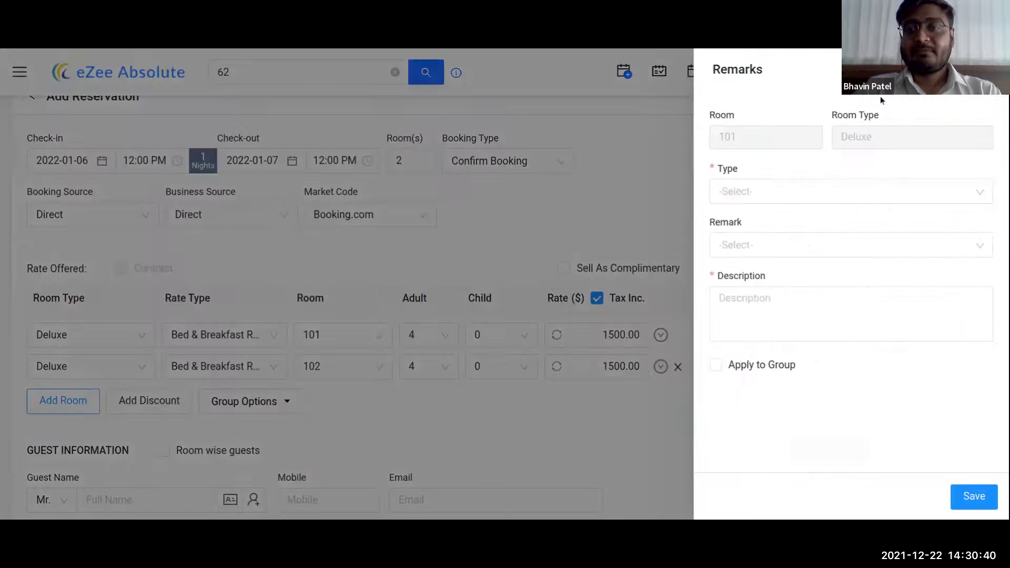
{"action": "left_click", "coordinate": [844, 194]}
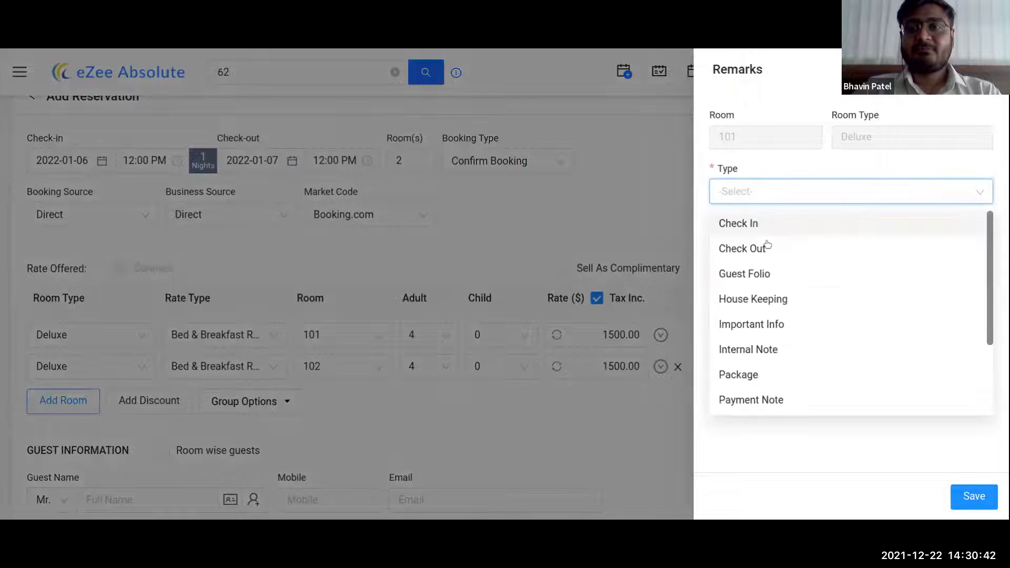
{"action": "left_click", "coordinate": [758, 227]}
{"action": "left_click", "coordinate": [776, 248]}
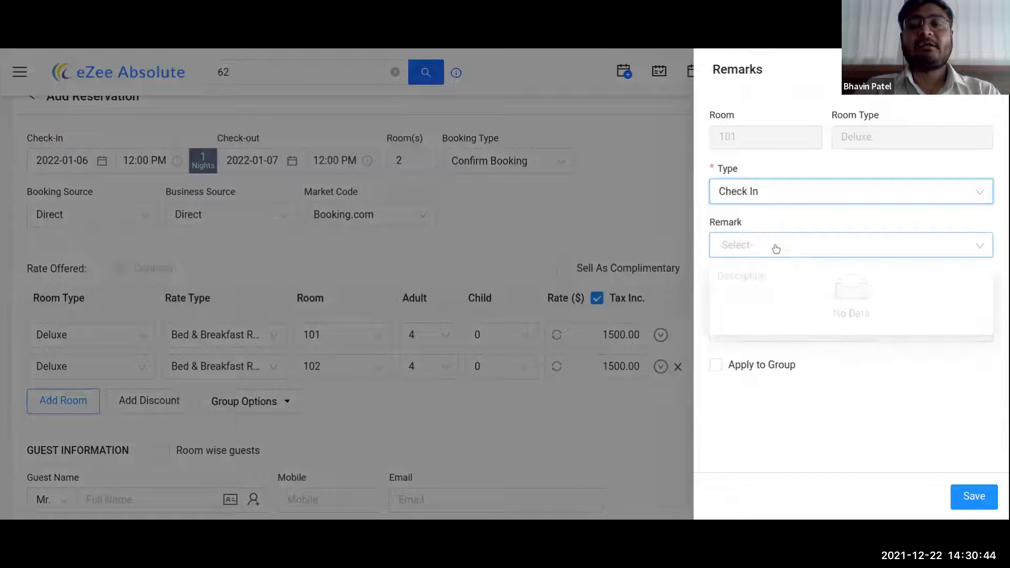
{"action": "left_click", "coordinate": [792, 394]}
{"action": "left_click", "coordinate": [800, 304]}
{"action": "type", "text": "This guest"}
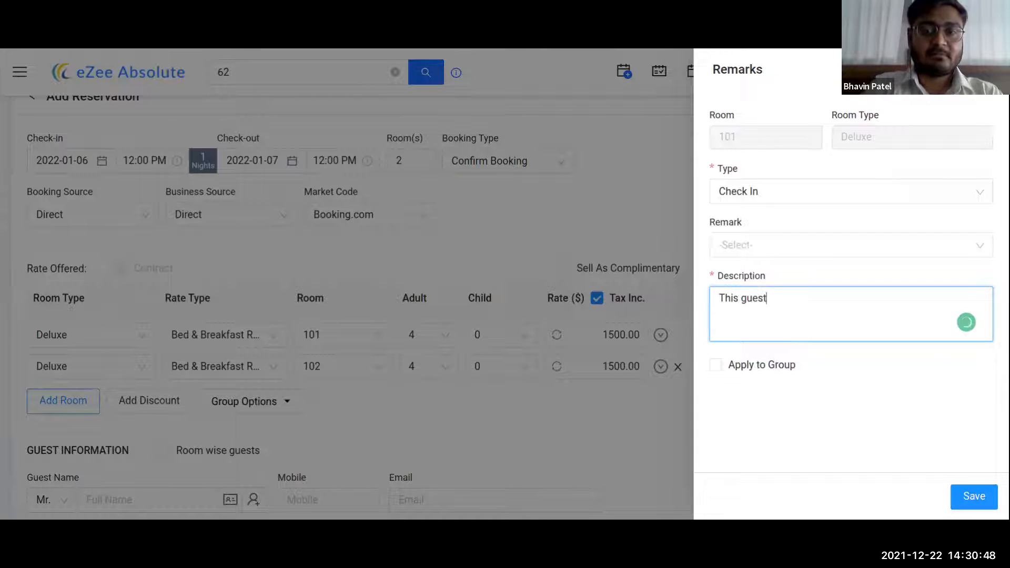
{"action": "type", "text": " has requeste"}
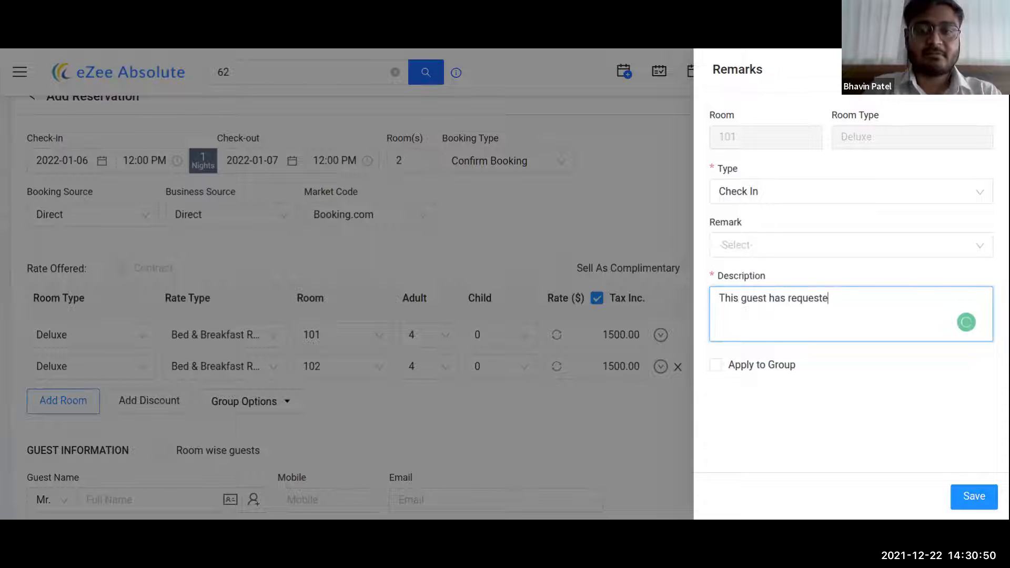
{"action": "type", "text": "d a welcome drink as well."}
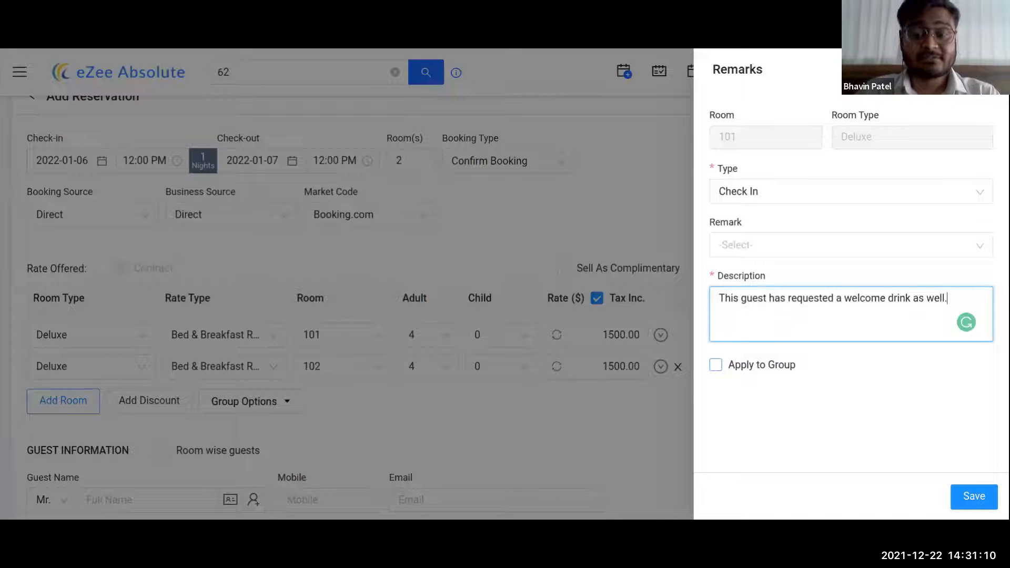
{"action": "left_click", "coordinate": [715, 365]}
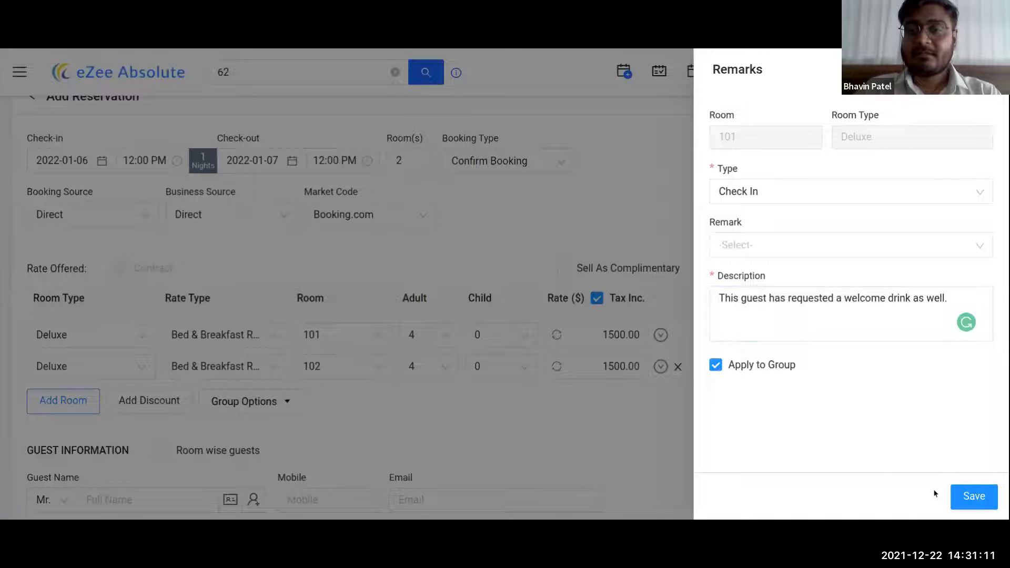
{"action": "left_click", "coordinate": [970, 496]}
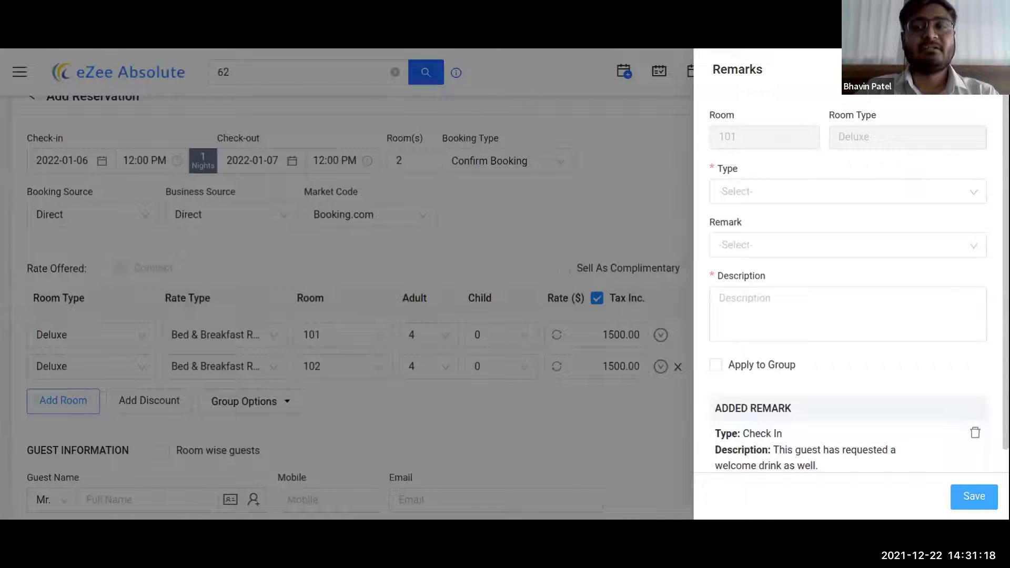
{"action": "key", "text": "Escape"}
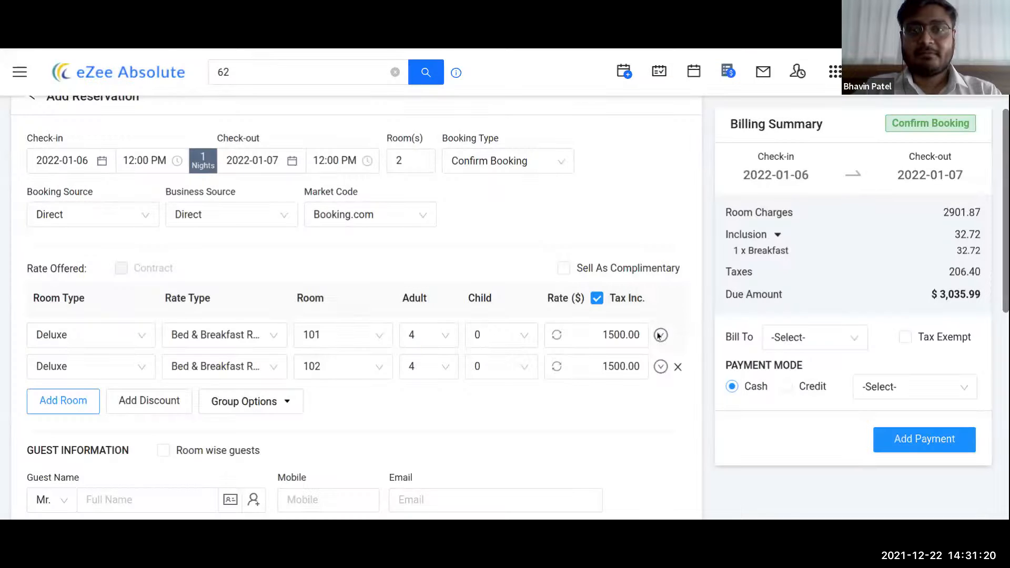
{"action": "left_click", "coordinate": [660, 335]}
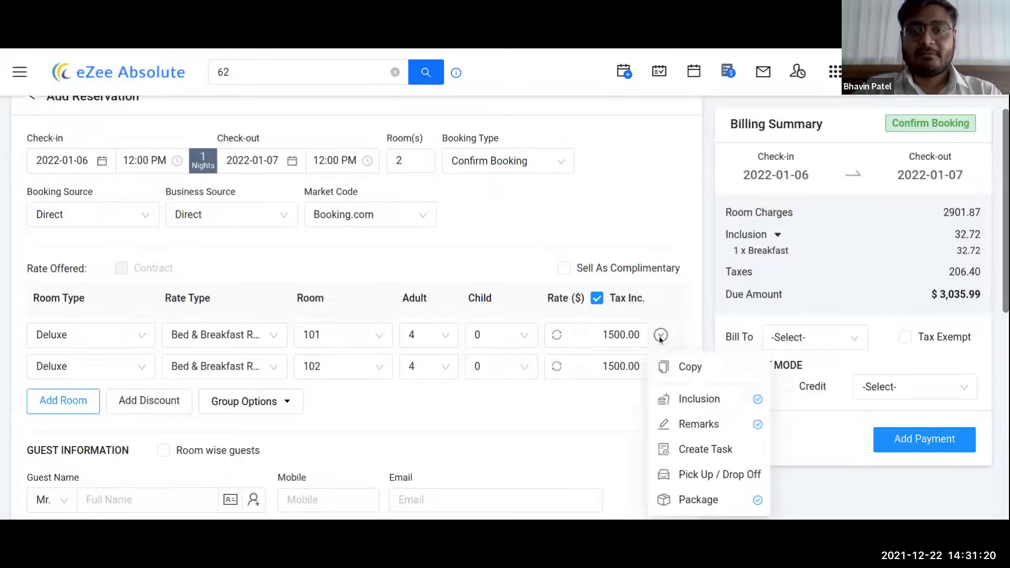
{"action": "left_click", "coordinate": [708, 455]}
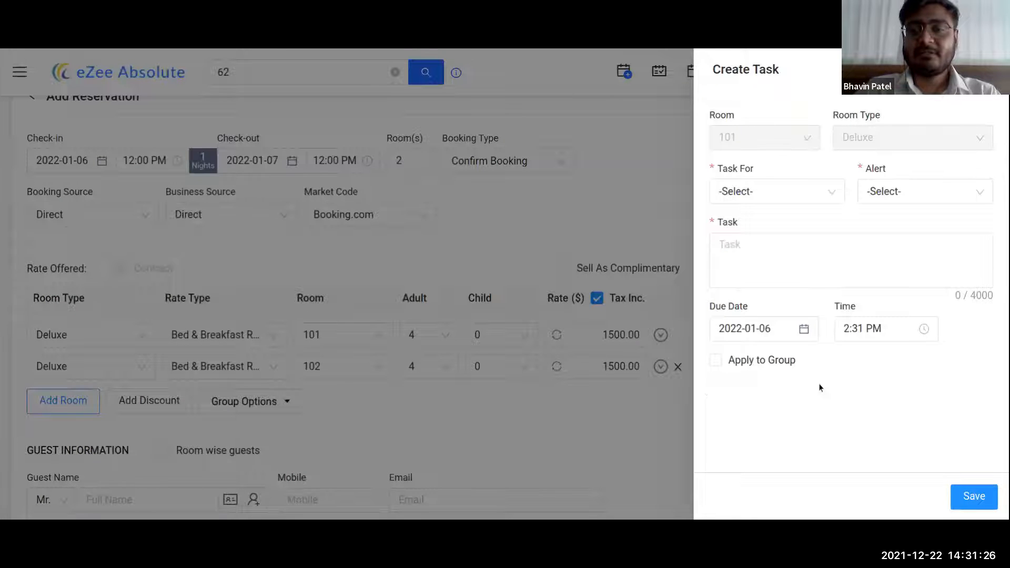
{"action": "left_click", "coordinate": [733, 362]}
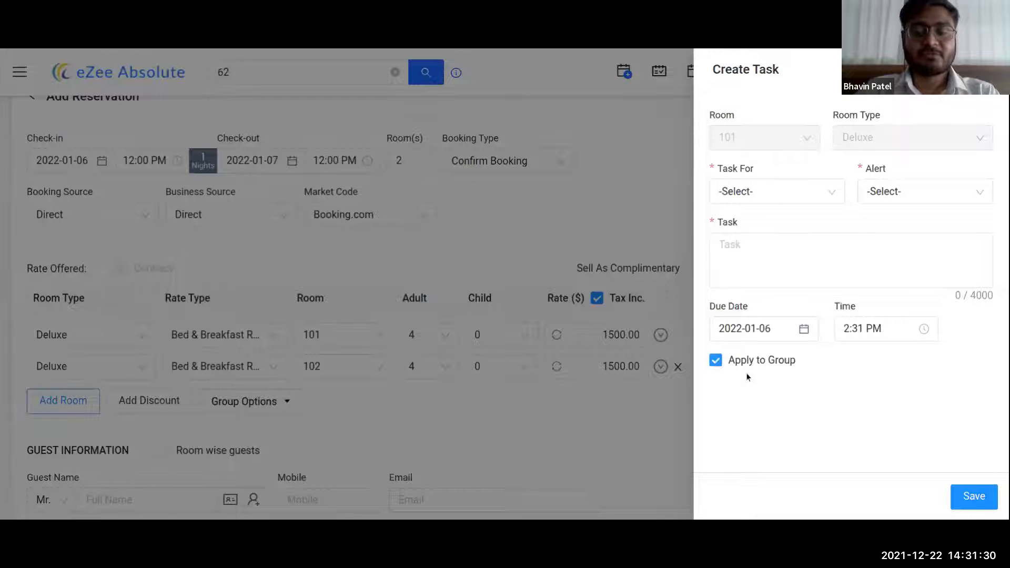
{"action": "left_click", "coordinate": [989, 69]}
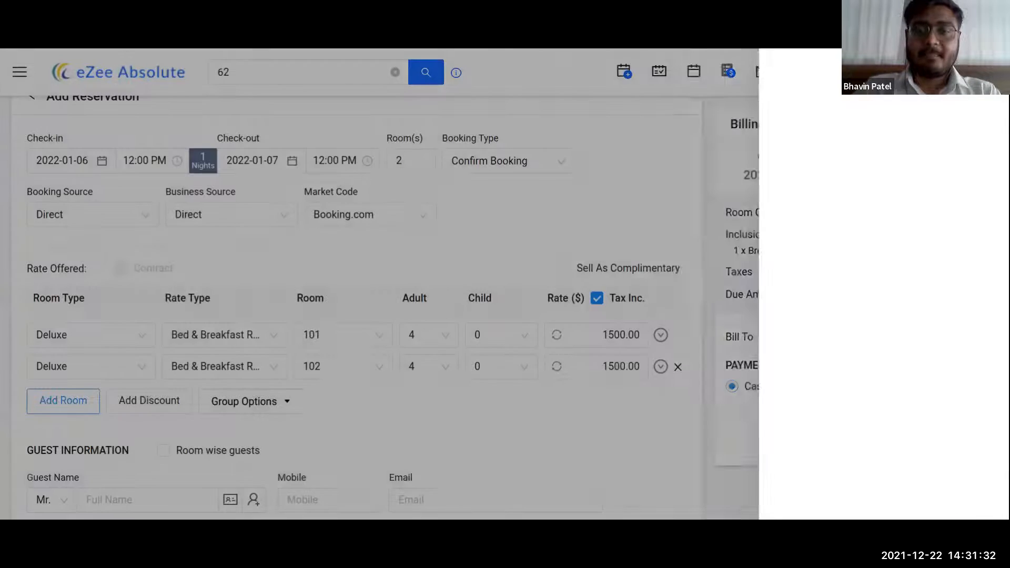
{"action": "left_click", "coordinate": [667, 334]}
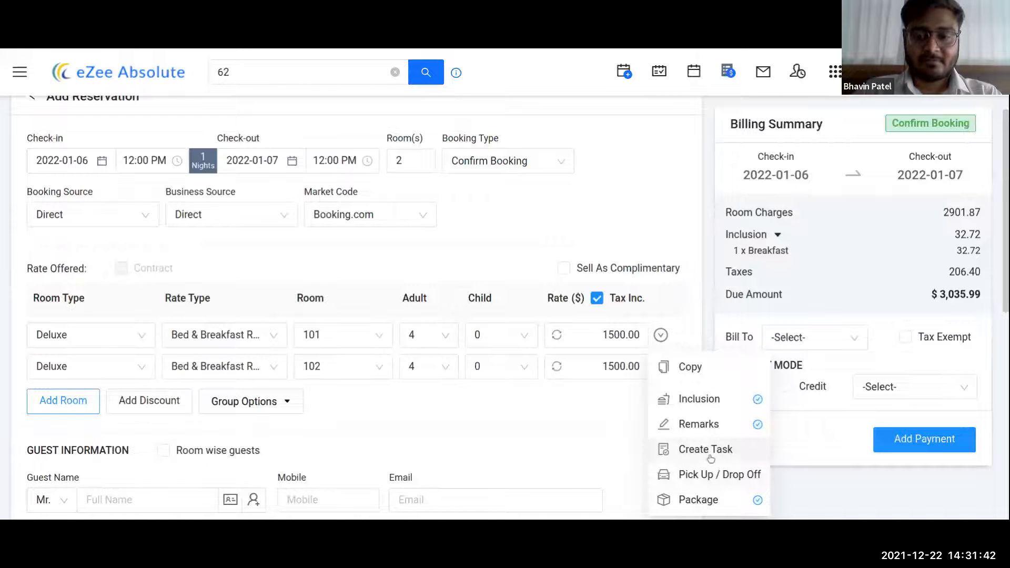
{"action": "left_click", "coordinate": [514, 398]}
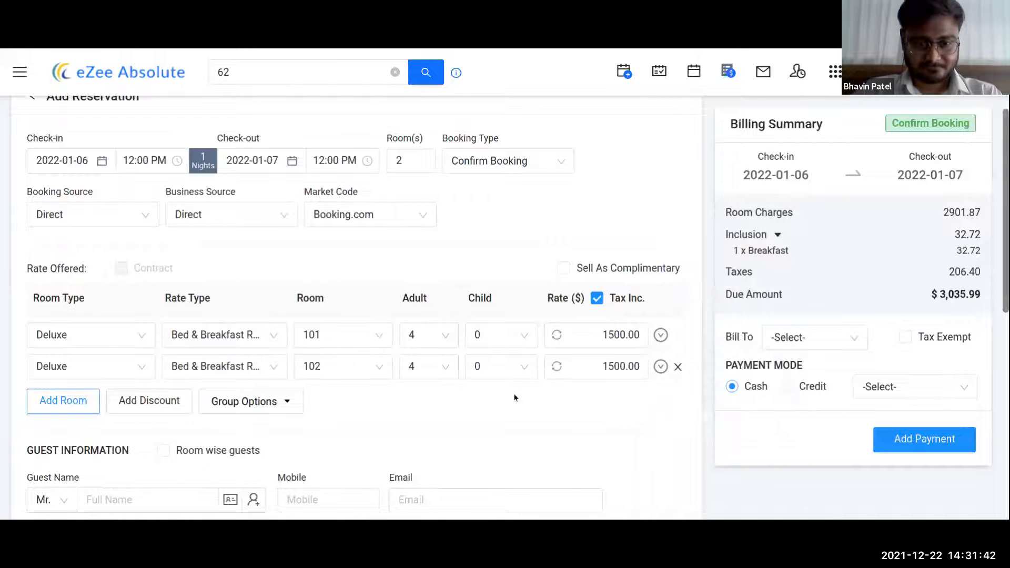
{"action": "left_click", "coordinate": [290, 412]}
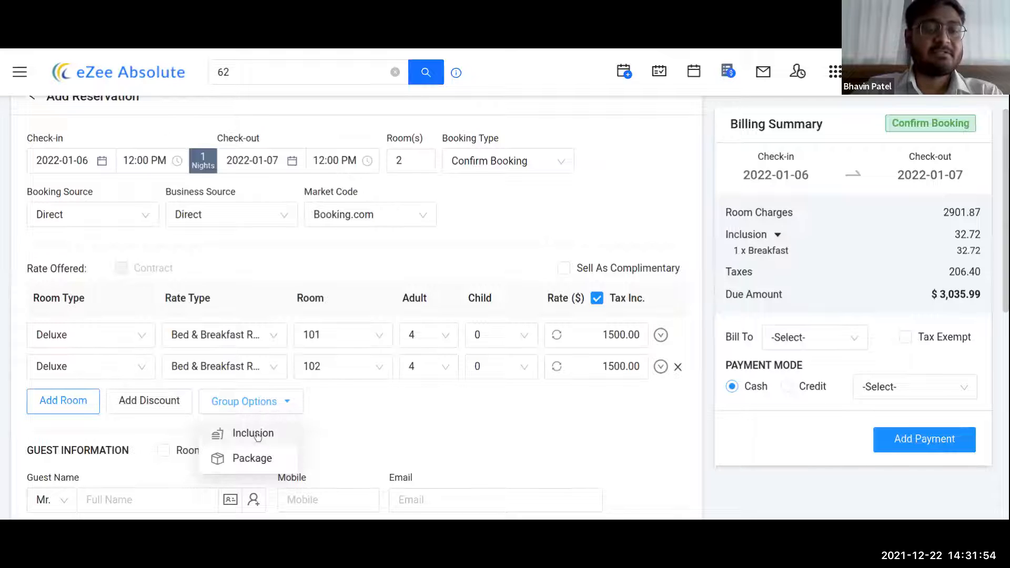
- Set the new discount's type to service and its rule to All Nights
{"action": "left_click", "coordinate": [164, 408]}
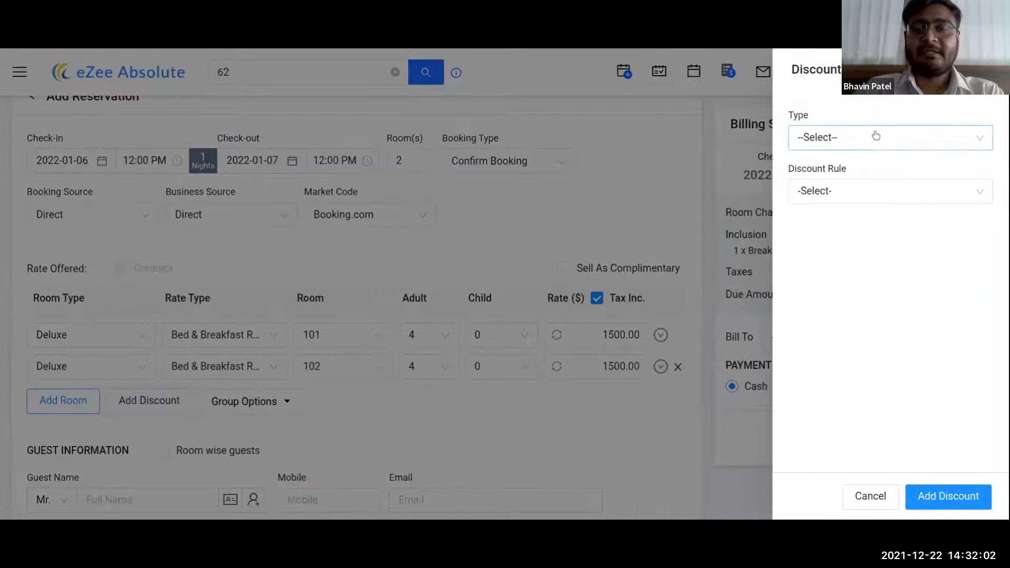
{"action": "left_click", "coordinate": [874, 135]}
{"action": "left_click", "coordinate": [844, 195]}
{"action": "left_click", "coordinate": [844, 196]}
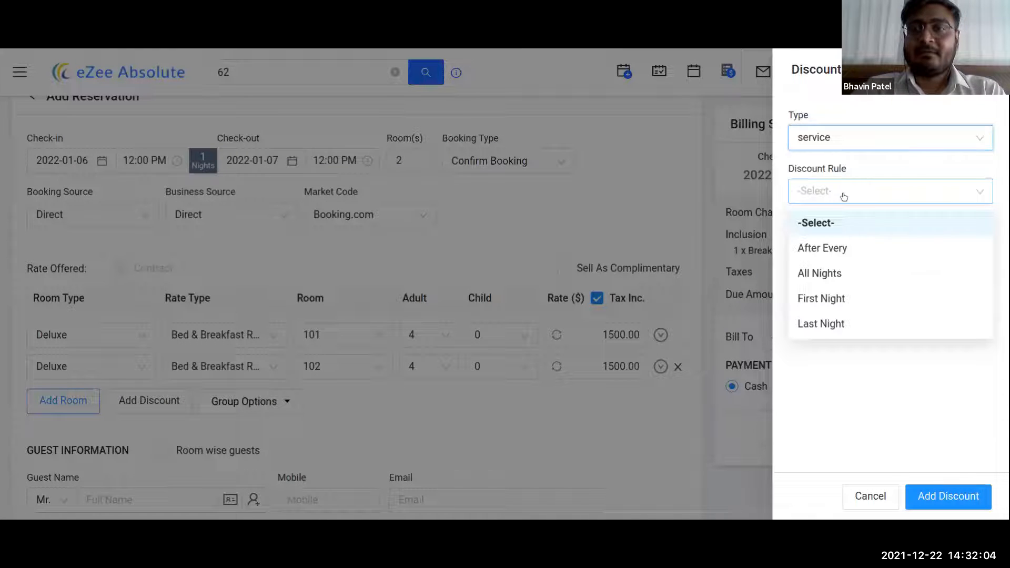
{"action": "left_click", "coordinate": [821, 249]}
{"action": "left_click", "coordinate": [825, 190]}
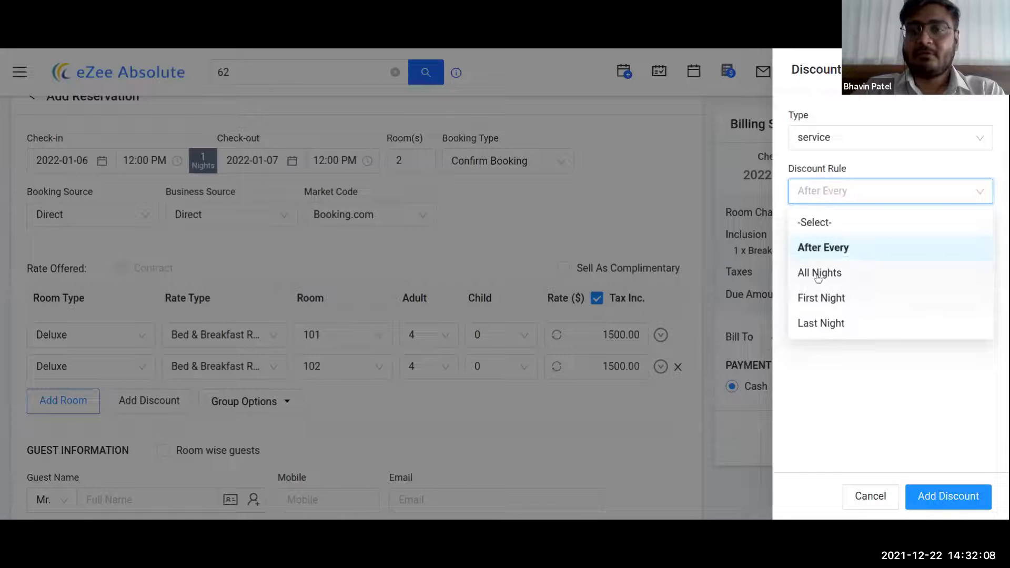
{"action": "left_click", "coordinate": [817, 283]}
- Enter a discount value of 10.00 and add the discount to the reservation
{"action": "left_click", "coordinate": [829, 245]}
{"action": "type", "text": "1.00"}
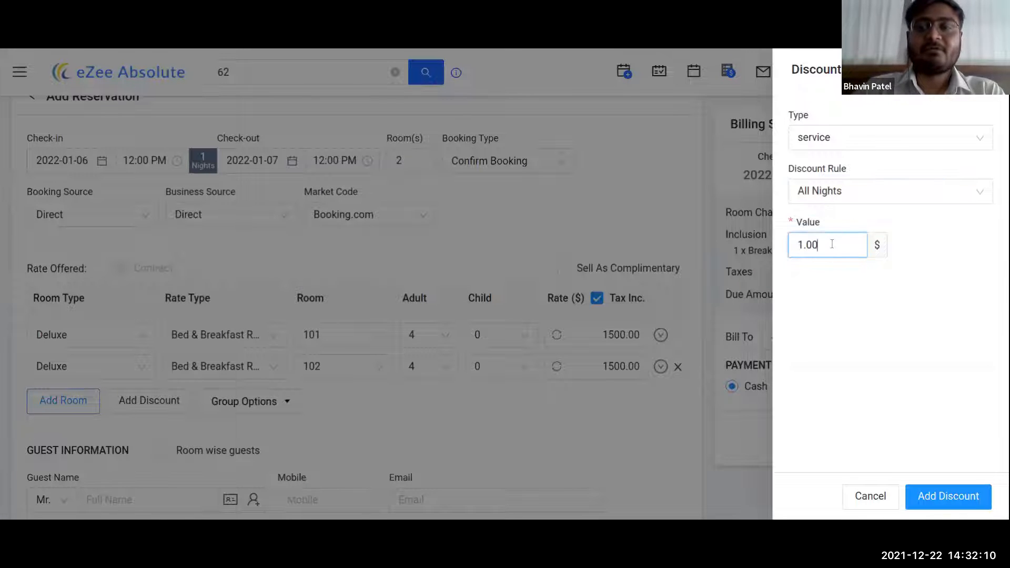
{"action": "left_click_drag", "start_coordinate": [822, 242], "coordinate": [780, 250]}
{"action": "type", "text": "0"}
{"action": "key", "text": "BackSpace"}
{"action": "type", "text": "10"}
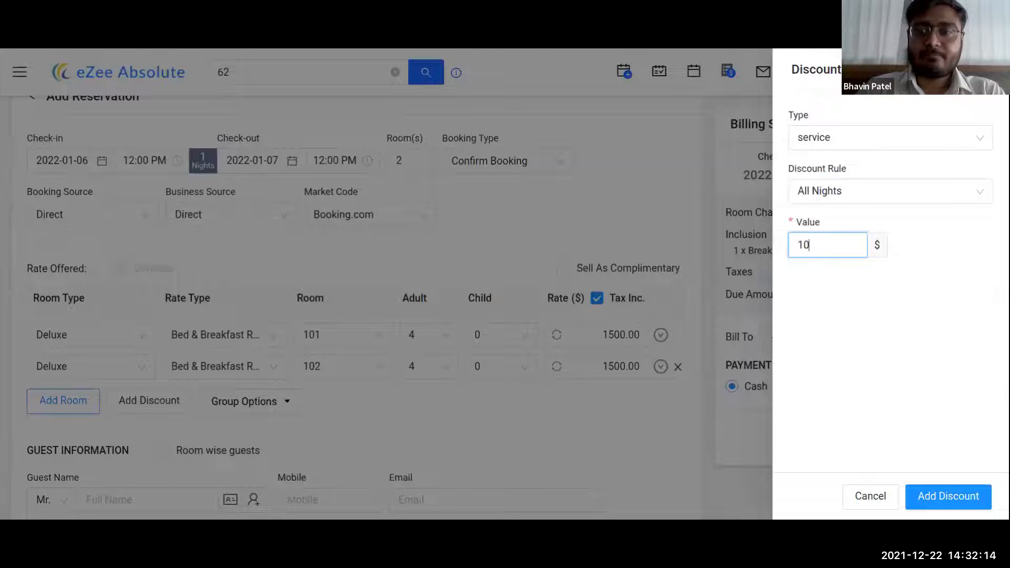
{"action": "left_click", "coordinate": [920, 317]}
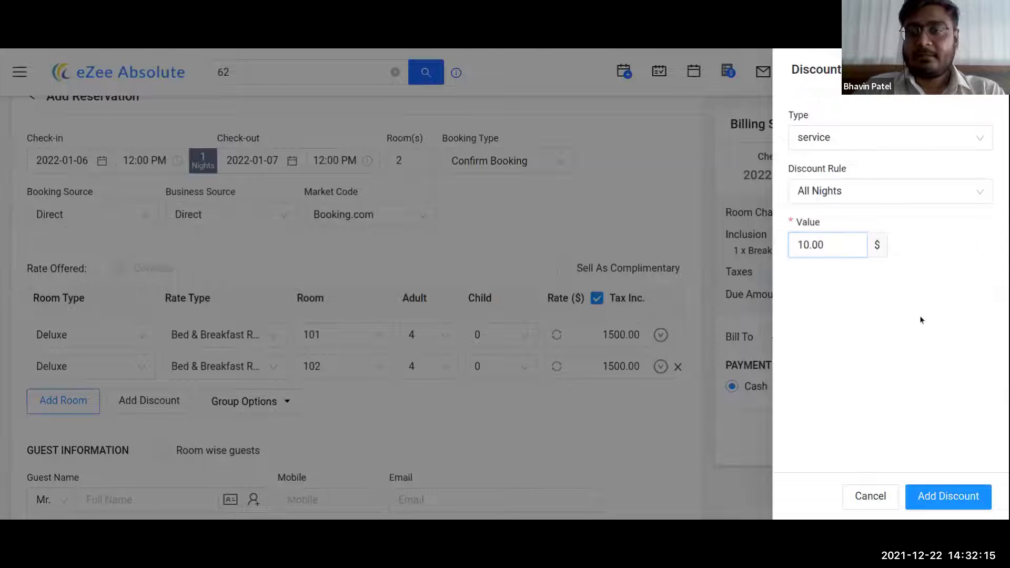
{"action": "left_click", "coordinate": [959, 502]}
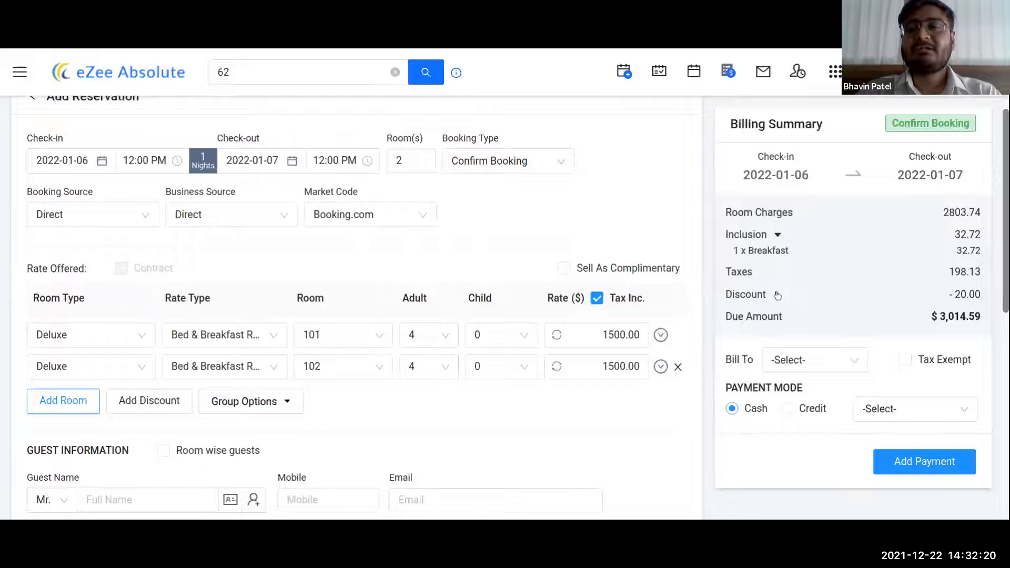
{"action": "left_click", "coordinate": [777, 295]}
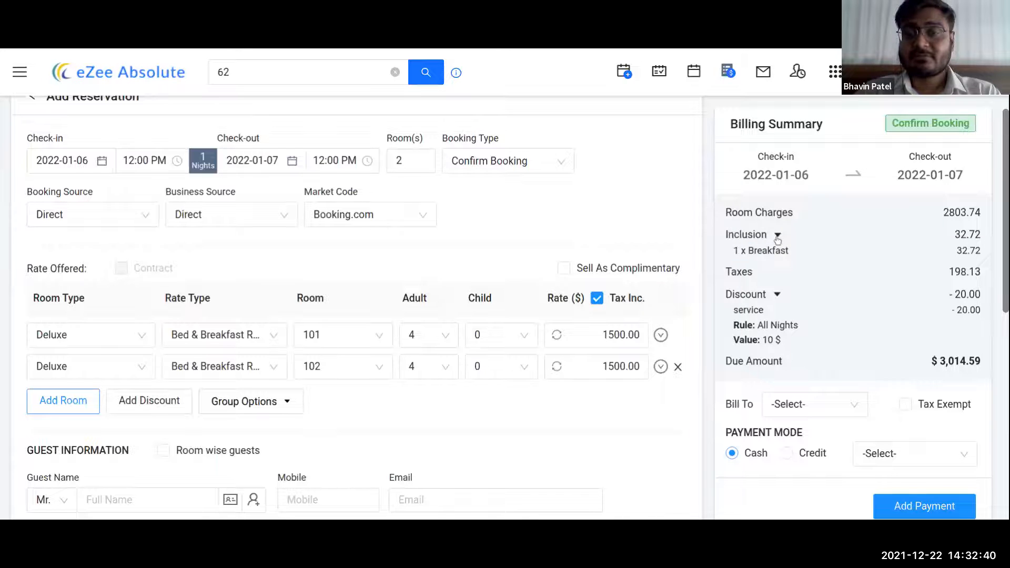
{"action": "left_click_drag", "start_coordinate": [777, 238], "coordinate": [779, 252]}
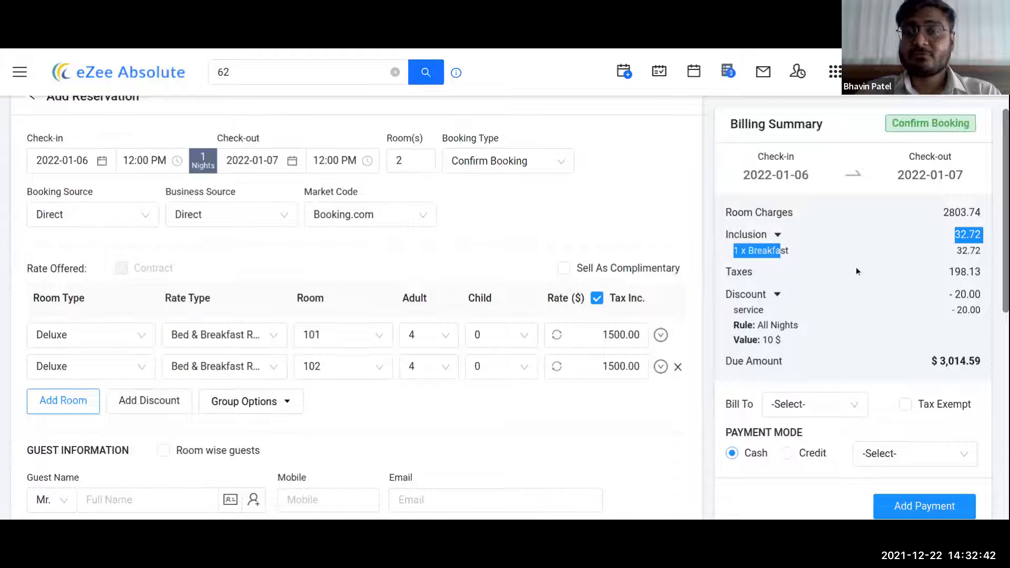
{"action": "left_click", "coordinate": [829, 302]}
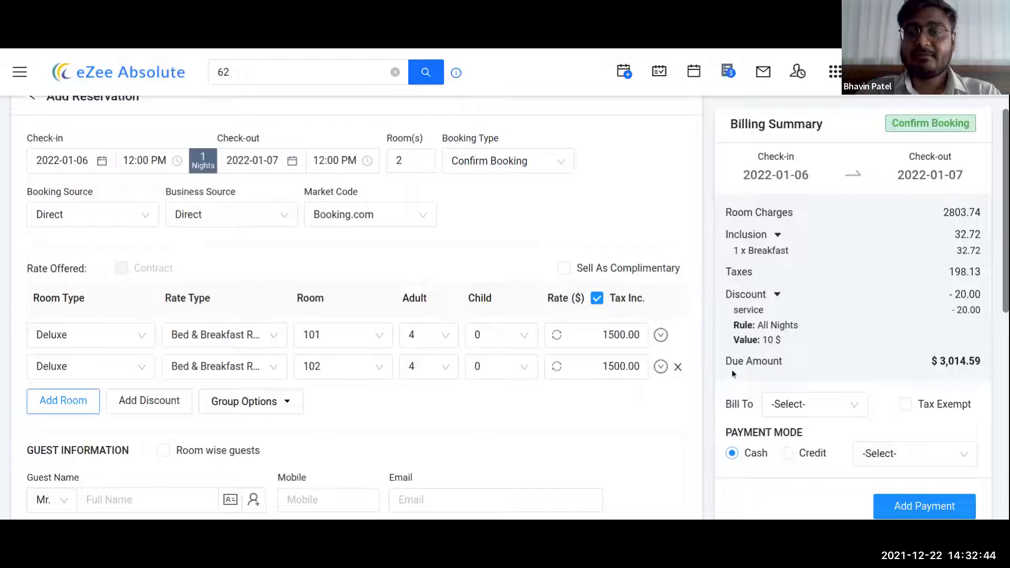
{"action": "left_click_drag", "start_coordinate": [726, 361], "coordinate": [784, 363]}
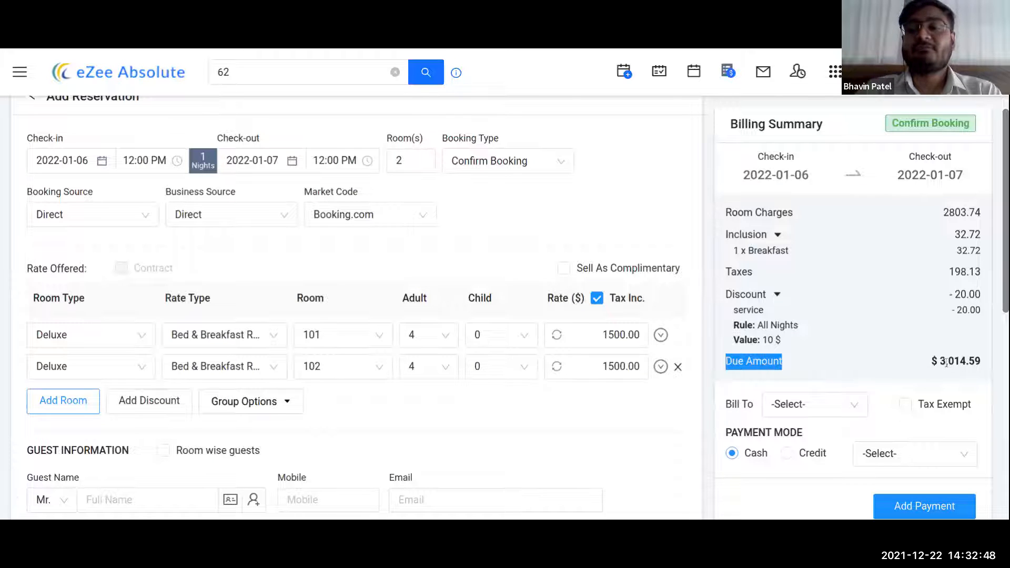
{"action": "scroll", "coordinate": [868, 333], "scroll_direction": "down", "scroll_amount": 2}
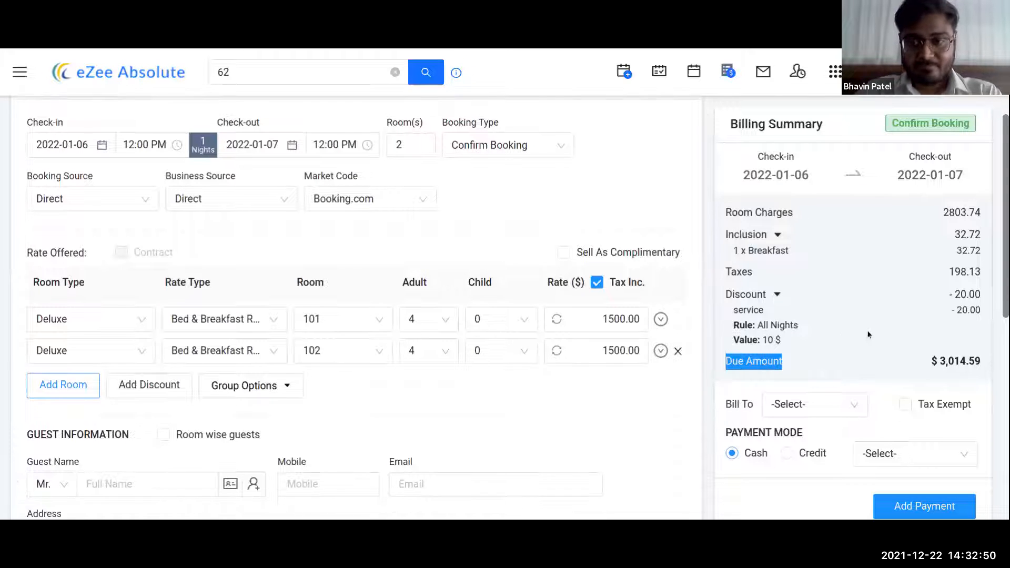
{"action": "scroll", "coordinate": [868, 333], "scroll_direction": "up", "scroll_amount": 3}
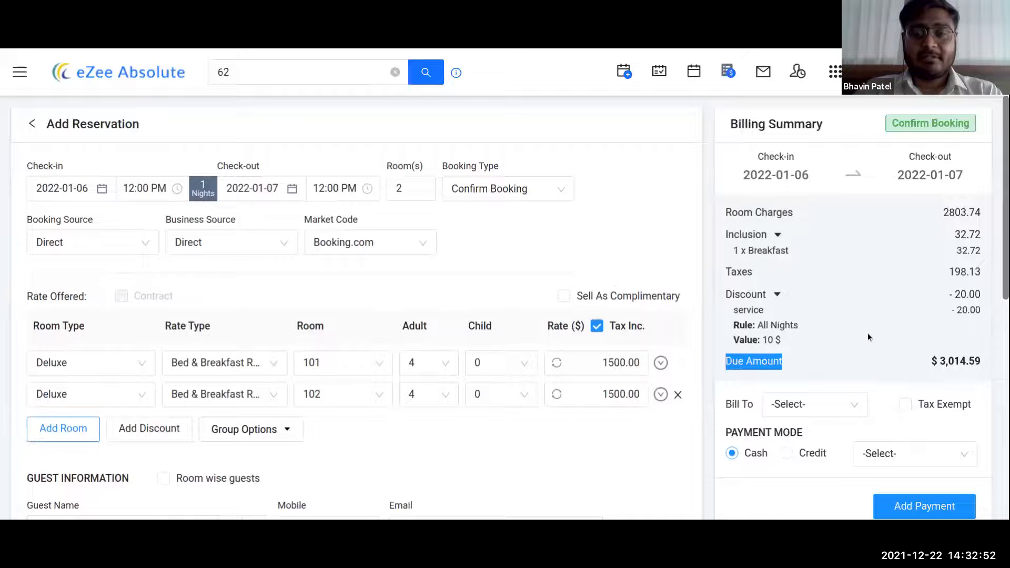
- Bill the reservation to the Guest and choose Cash as the payment mode
{"action": "left_click", "coordinate": [849, 410]}
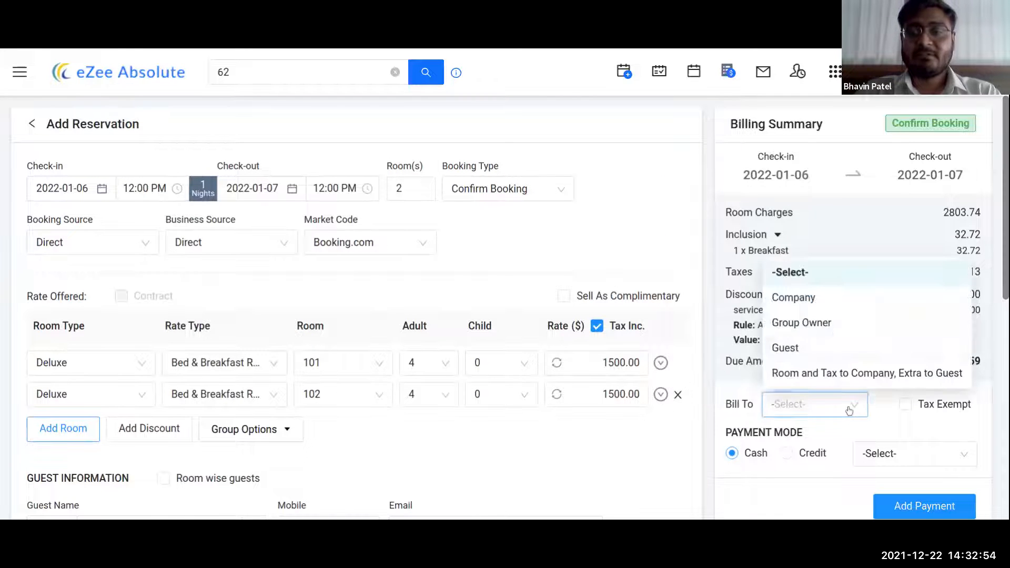
{"action": "left_click", "coordinate": [785, 350]}
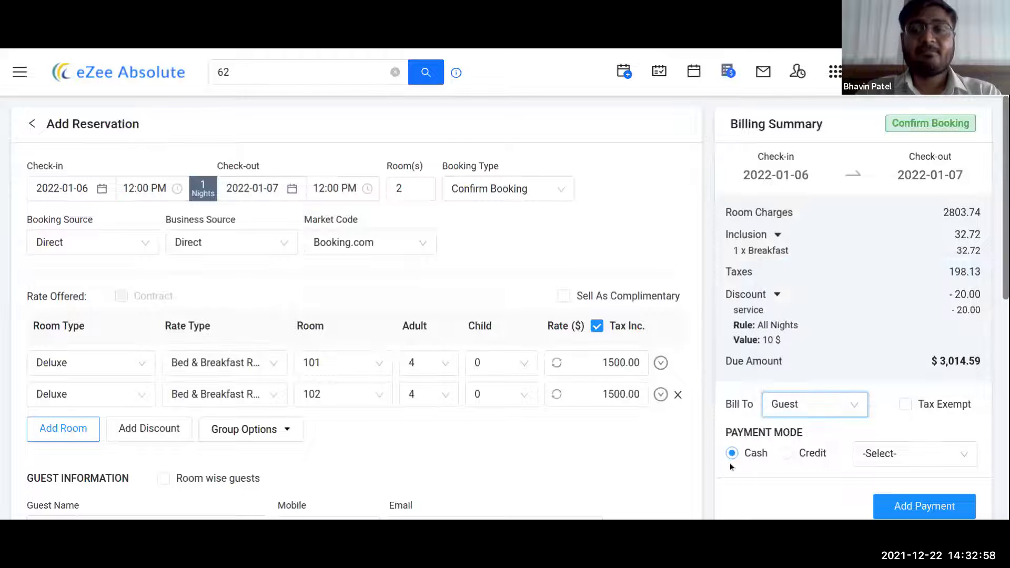
{"action": "left_click", "coordinate": [945, 459]}
{"action": "left_click", "coordinate": [874, 345]}
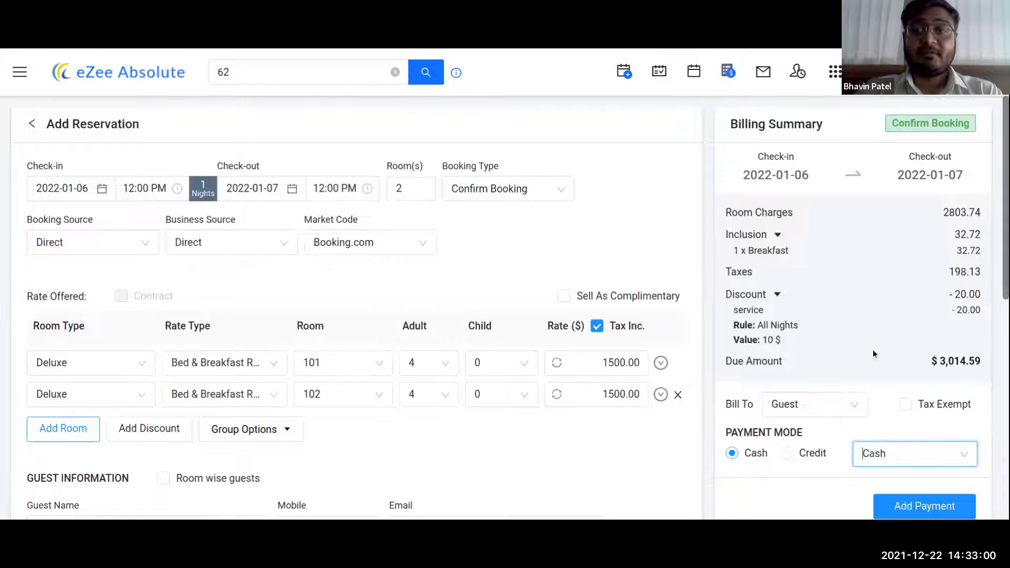
{"action": "scroll", "coordinate": [871, 355], "scroll_direction": "down", "scroll_amount": 1}
{"action": "scroll", "coordinate": [872, 355], "scroll_direction": "down", "scroll_amount": 1}
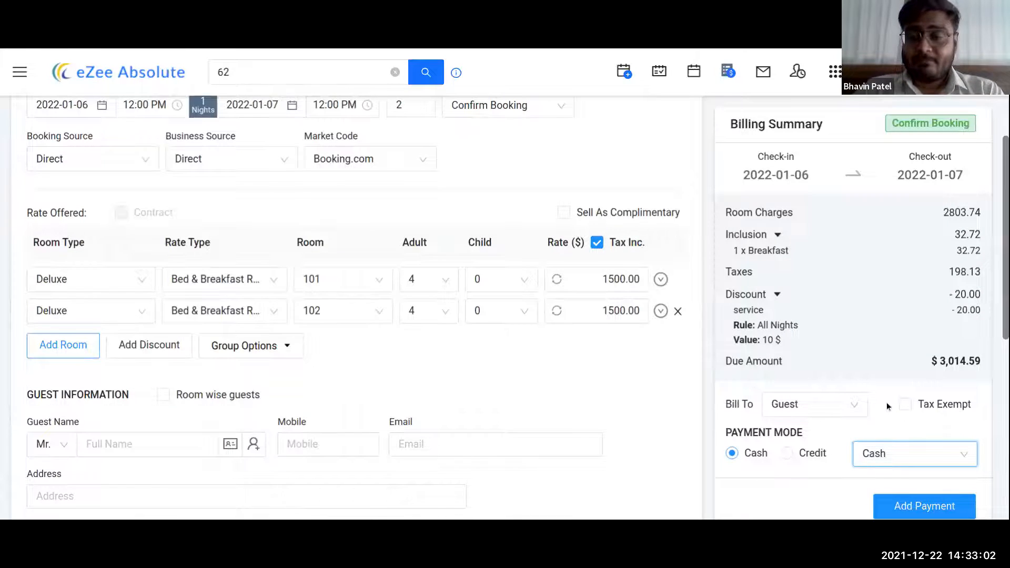
{"action": "scroll", "coordinate": [870, 406], "scroll_direction": "down", "scroll_amount": 1}
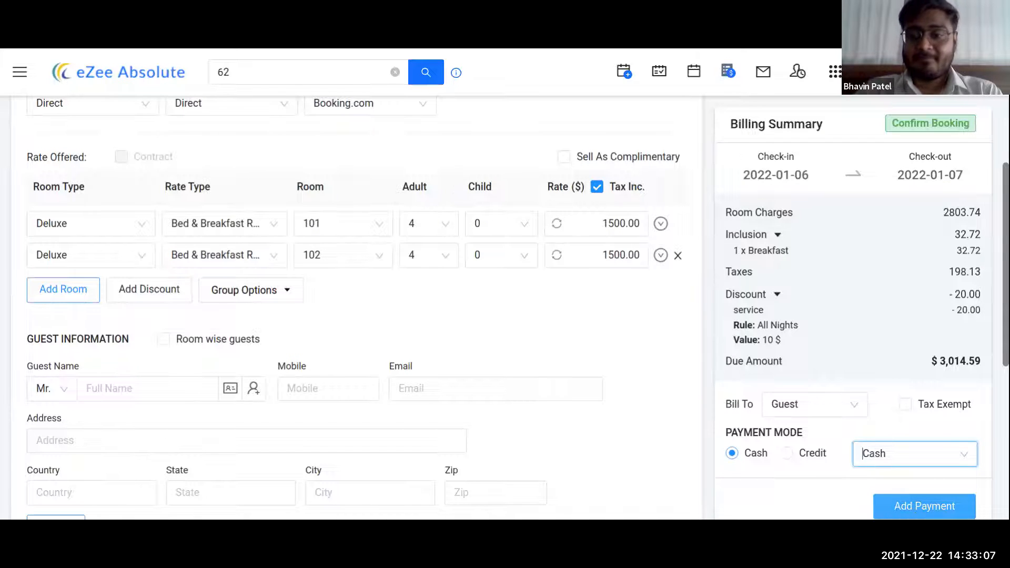
- Record a $3,014.59 cash payment, bringing the due amount to $0.00
{"action": "left_click", "coordinate": [916, 514]}
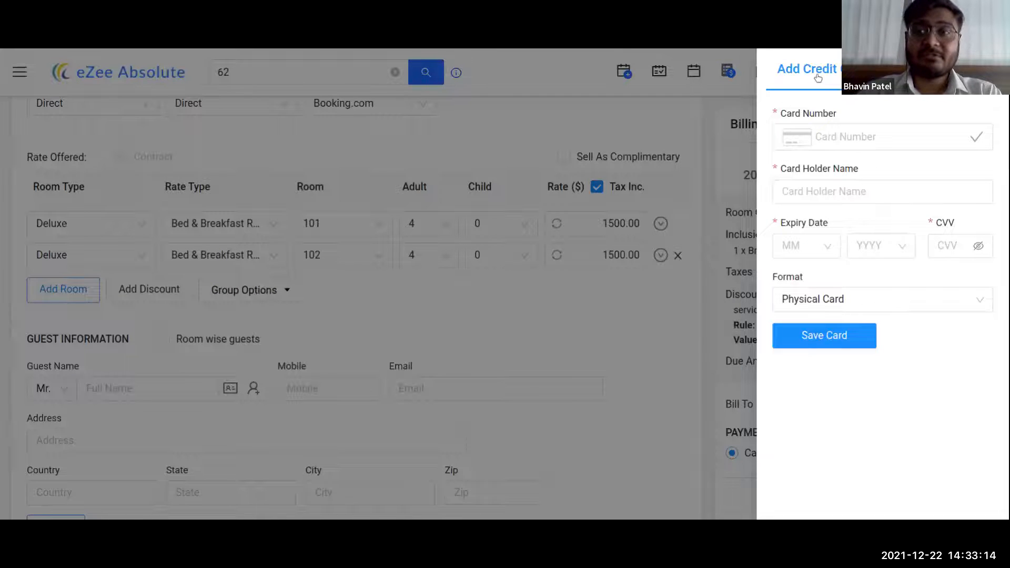
{"action": "left_click", "coordinate": [921, 68]}
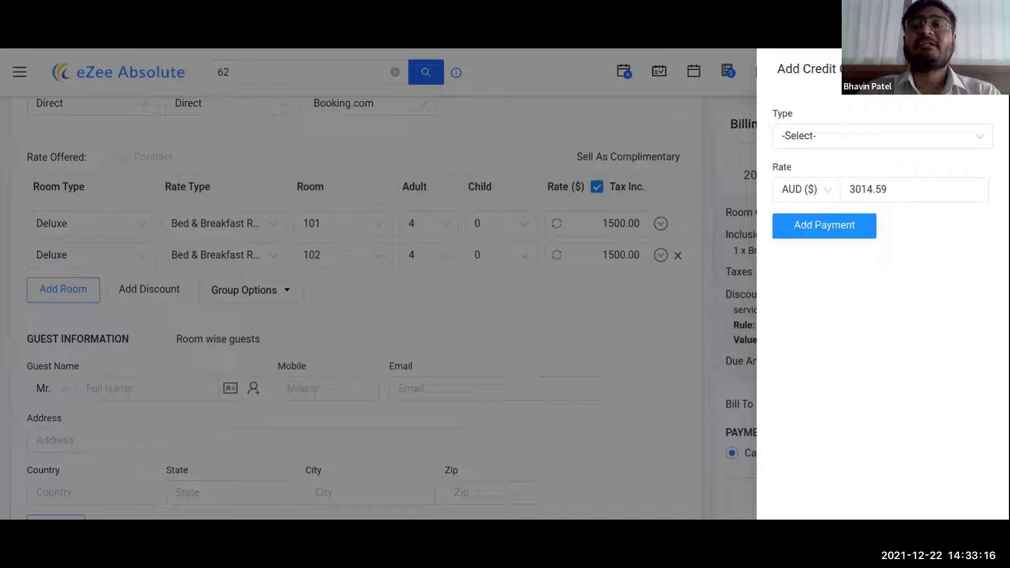
{"action": "left_click", "coordinate": [869, 146]}
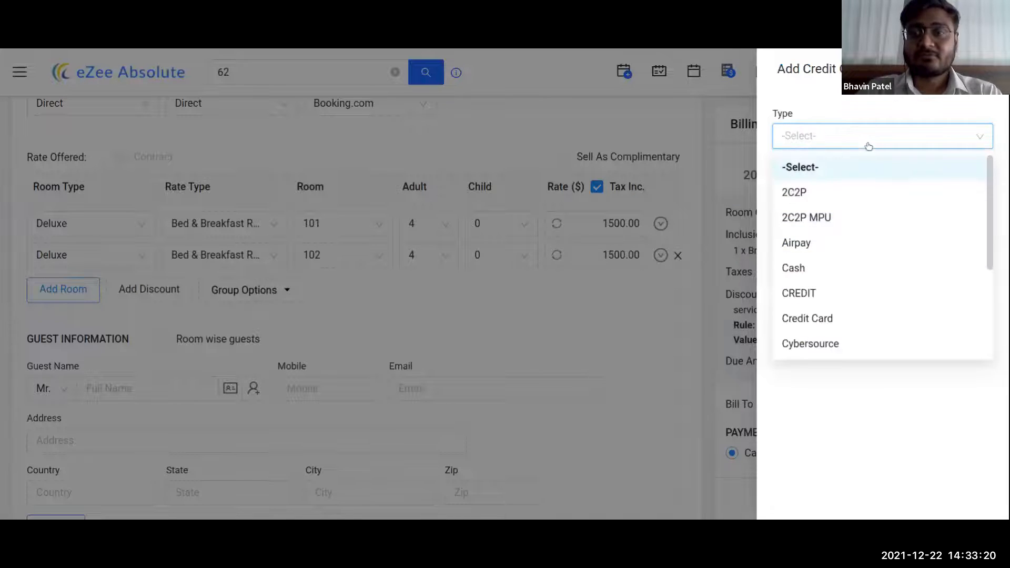
{"action": "left_click", "coordinate": [818, 270]}
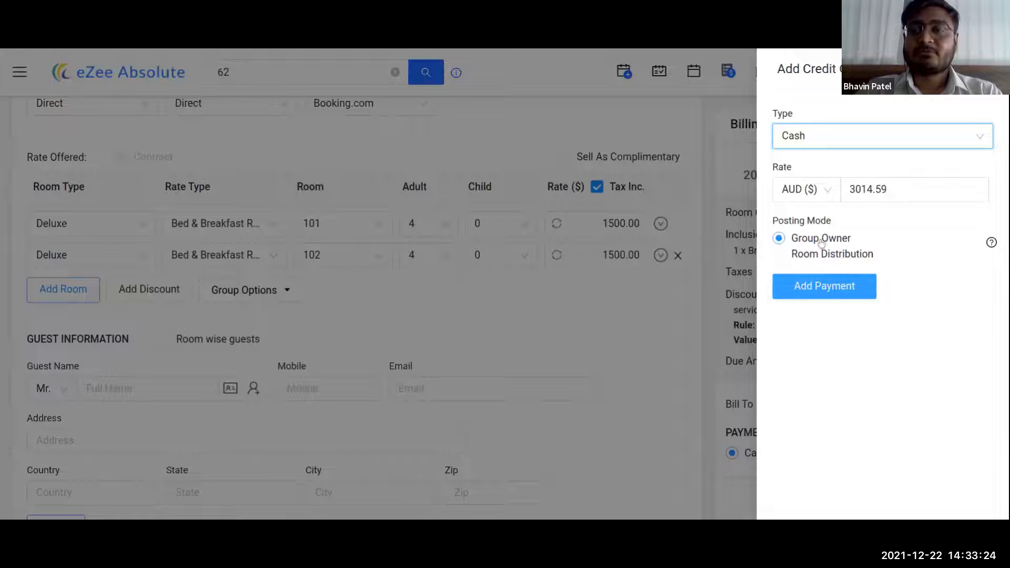
{"action": "left_click", "coordinate": [839, 293]}
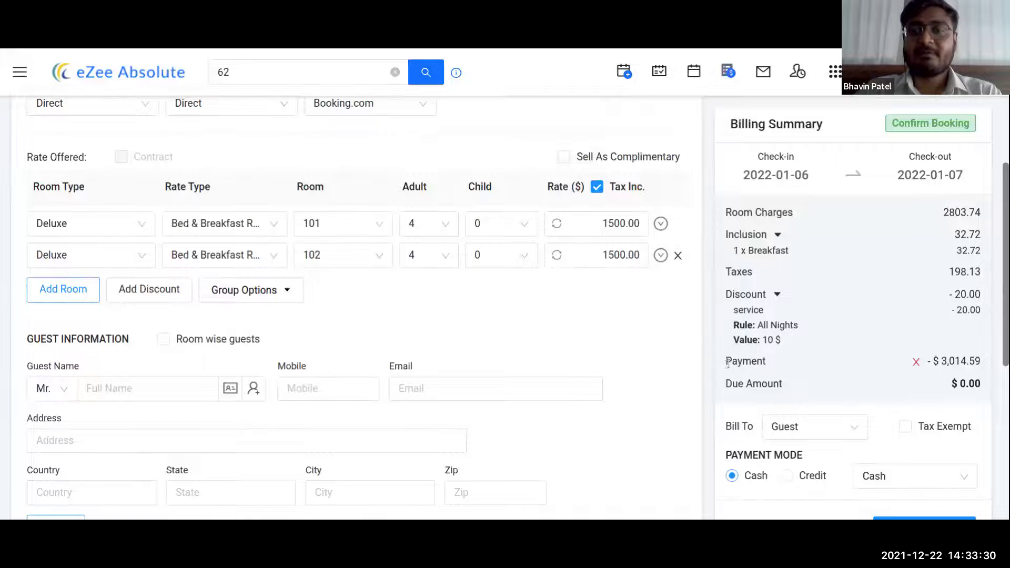
{"action": "left_click_drag", "start_coordinate": [726, 362], "coordinate": [767, 363]}
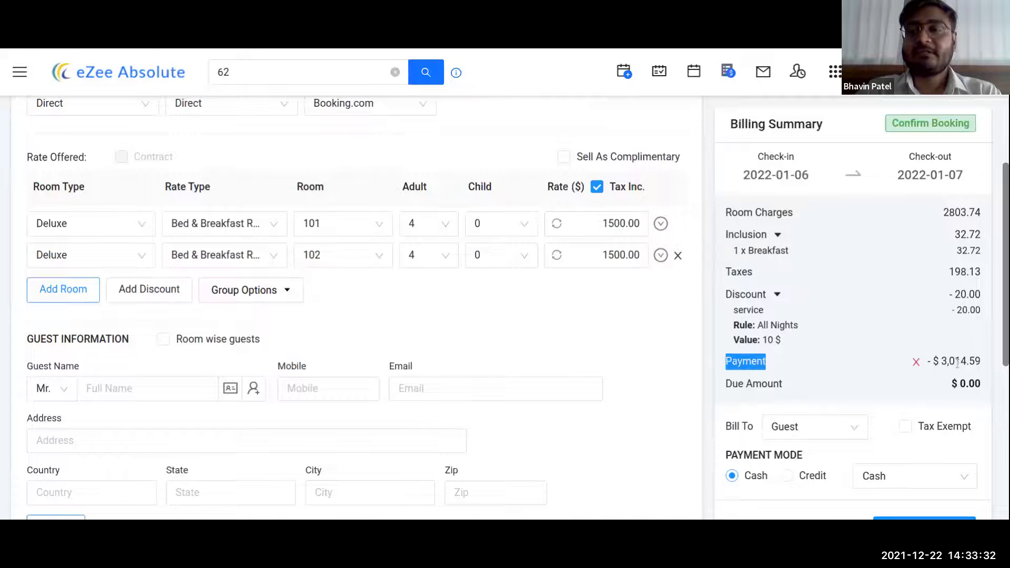
{"action": "scroll", "coordinate": [956, 361], "scroll_direction": "down", "scroll_amount": 1}
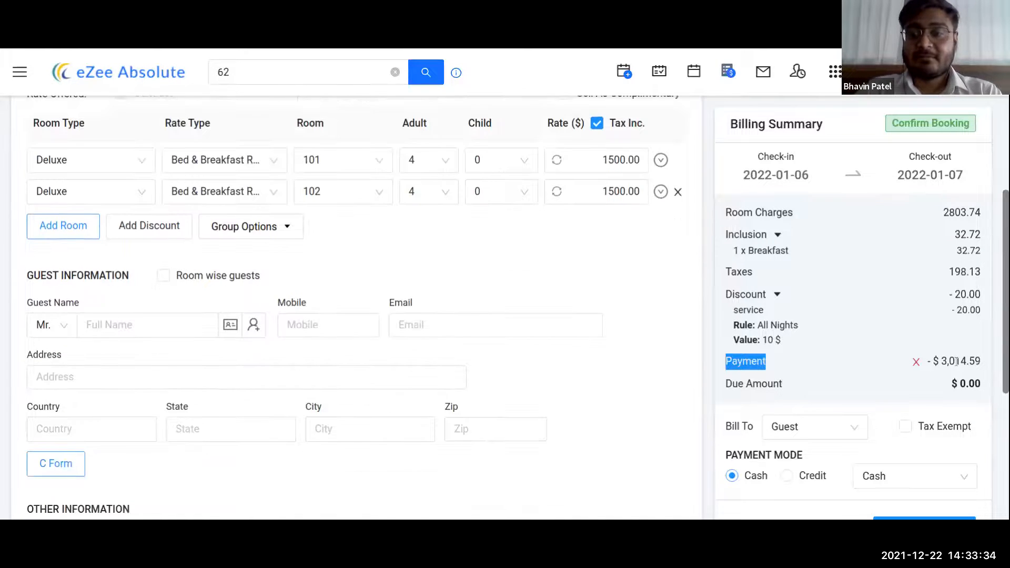
{"action": "scroll", "coordinate": [925, 411], "scroll_direction": "up", "scroll_amount": 3}
{"action": "scroll", "coordinate": [913, 439], "scroll_direction": "down", "scroll_amount": 2}
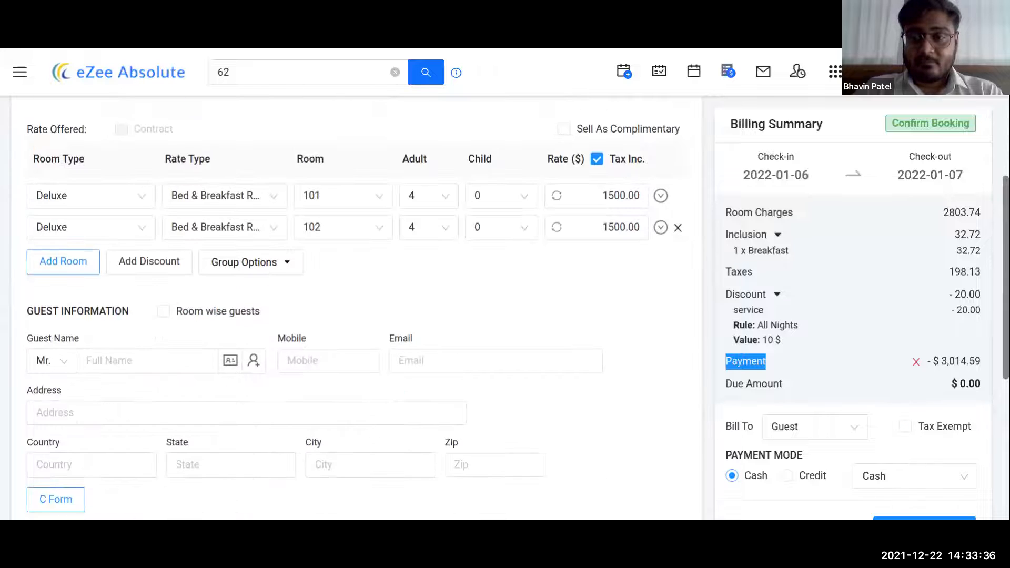
{"action": "left_click", "coordinate": [924, 516]}
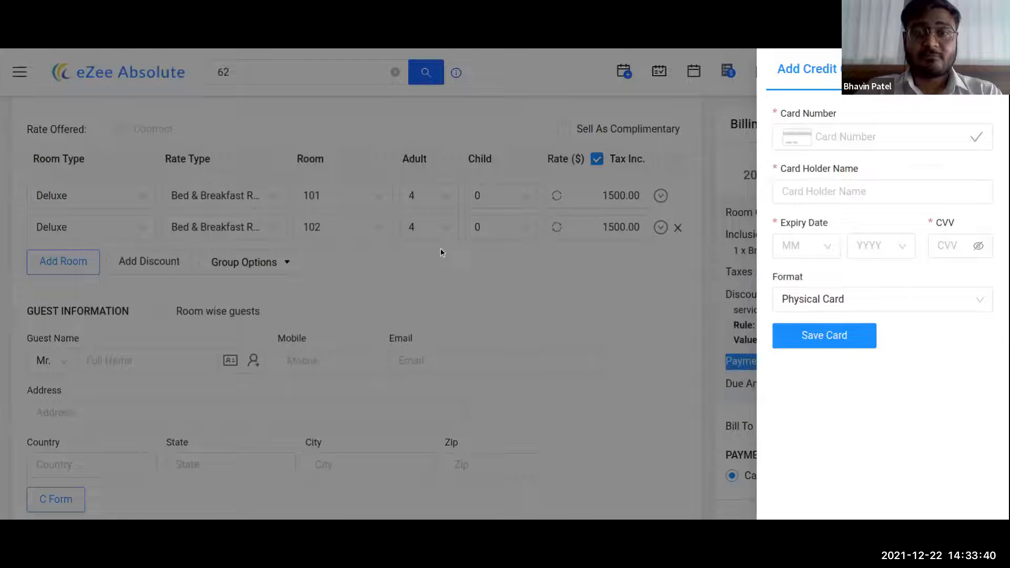
{"action": "left_click", "coordinate": [864, 137]}
{"action": "type", "text": "4"}
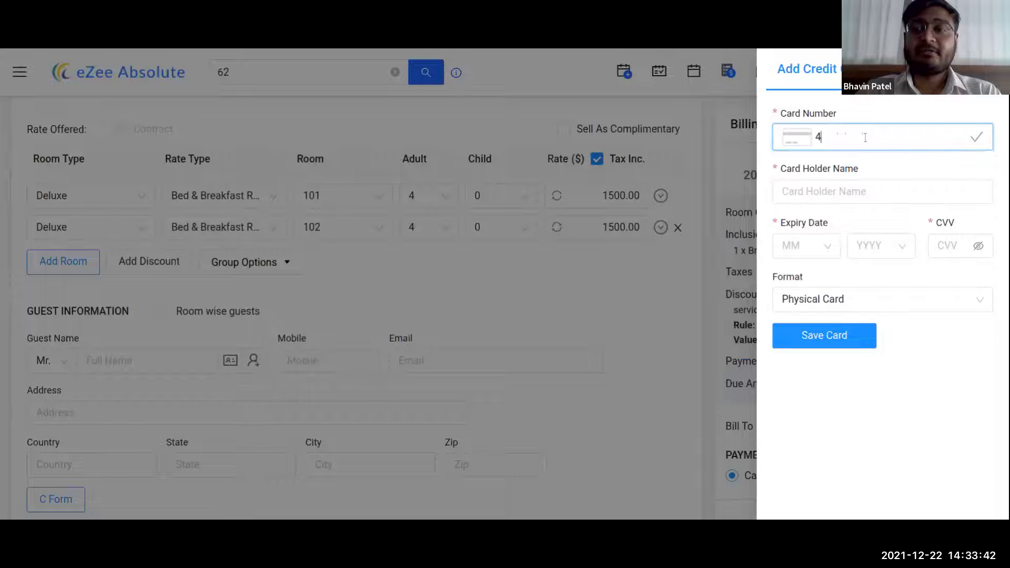
{"action": "type", "text": "111 1111 1111 1111"}
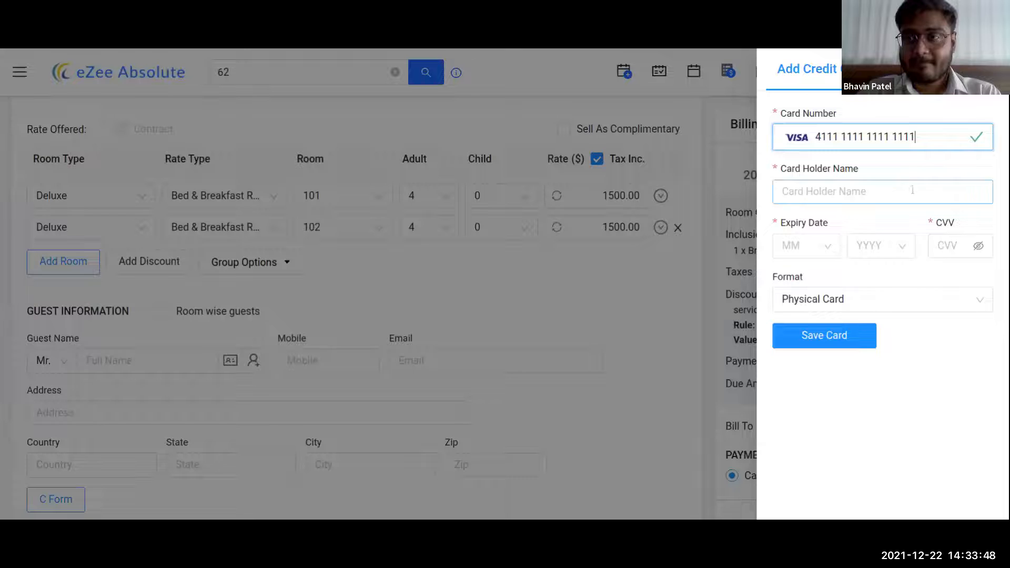
- Dismiss the credit card form and enter the guest's full name, correcting a typo
{"action": "left_click", "coordinate": [361, 273]}
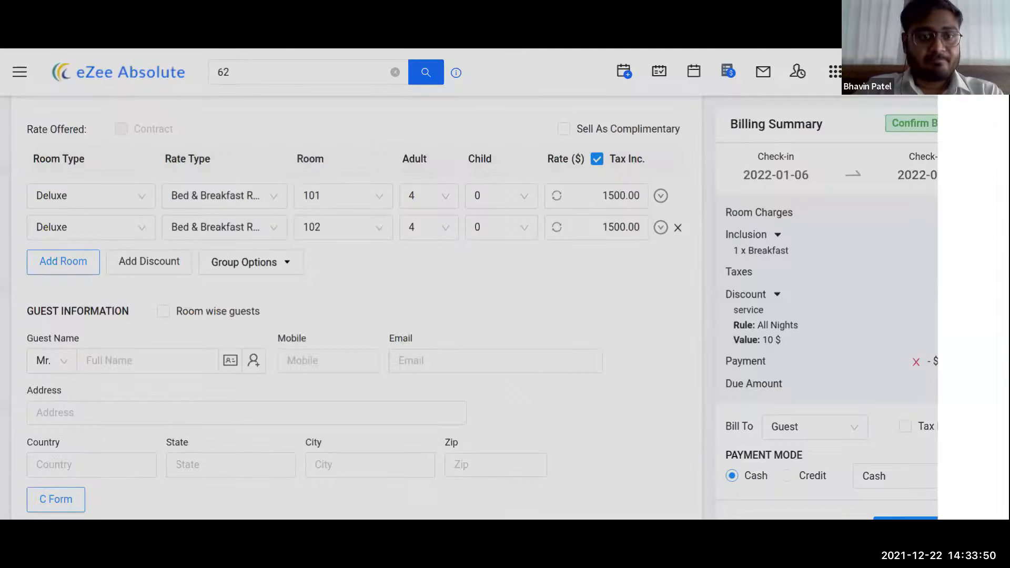
{"action": "scroll", "coordinate": [460, 267], "scroll_direction": "down", "scroll_amount": 2}
{"action": "left_click", "coordinate": [132, 249]}
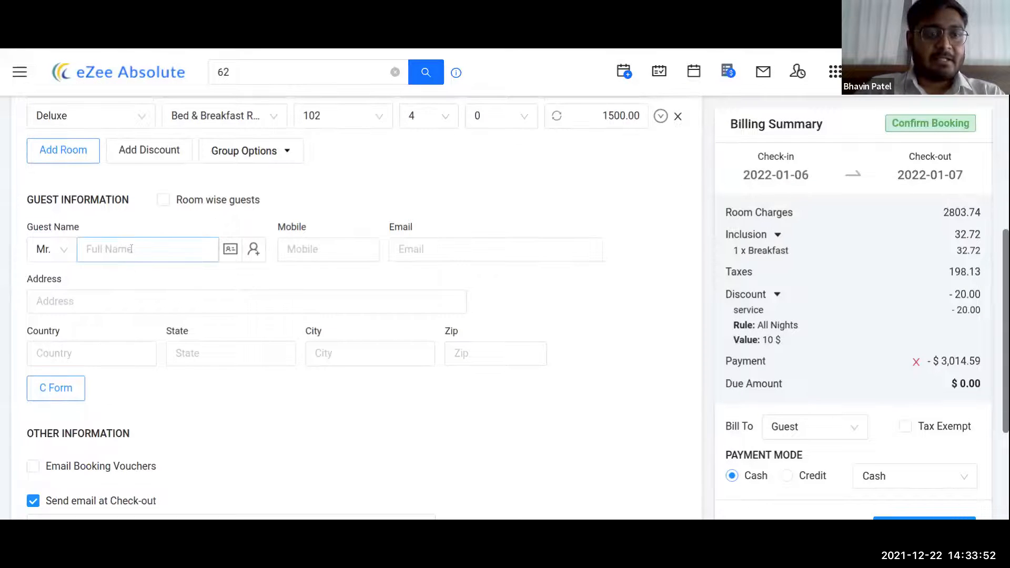
{"action": "type", "text": "Stece"}
{"action": "key", "text": "BackSpace"}
{"action": "key", "text": "BackSpace"}
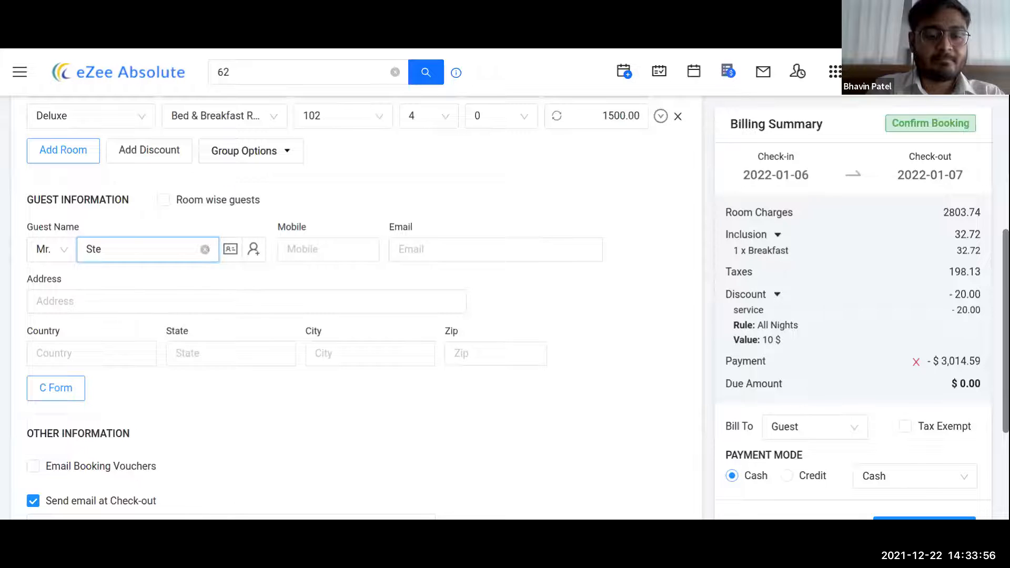
{"action": "type", "text": "ve Smith"}
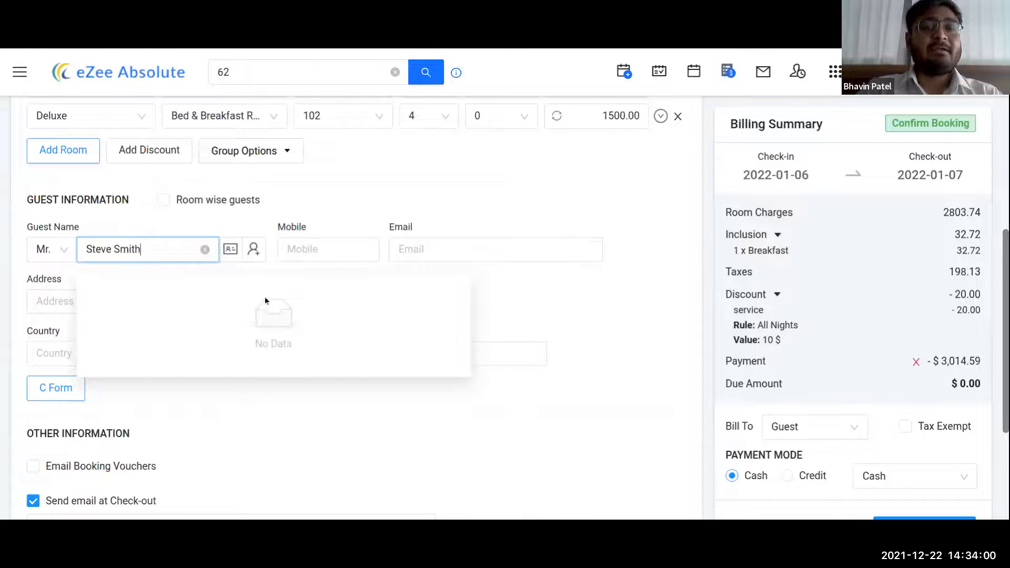
{"action": "left_click", "coordinate": [253, 249]}
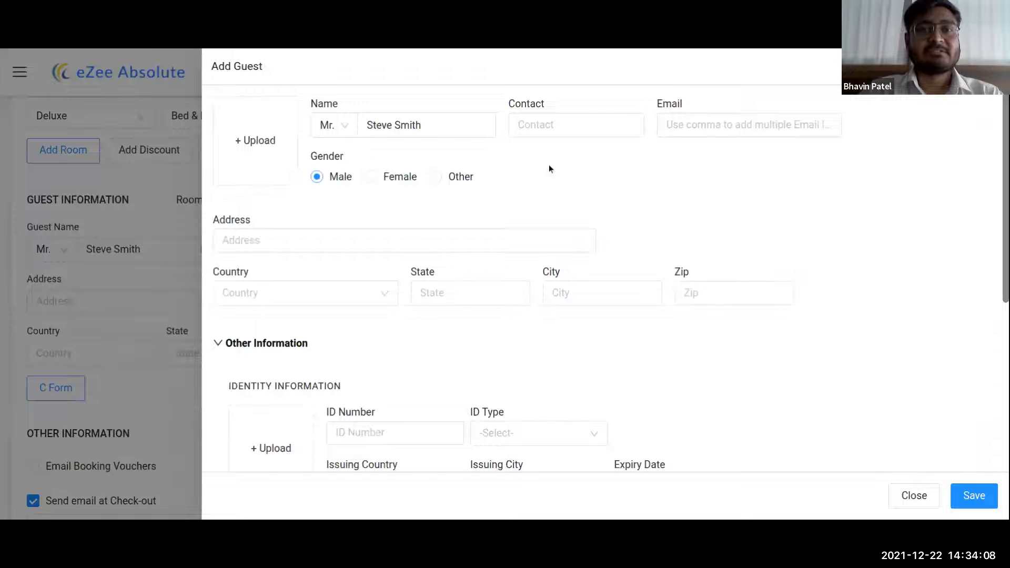
{"action": "scroll", "coordinate": [793, 231], "scroll_direction": "down", "scroll_amount": 3}
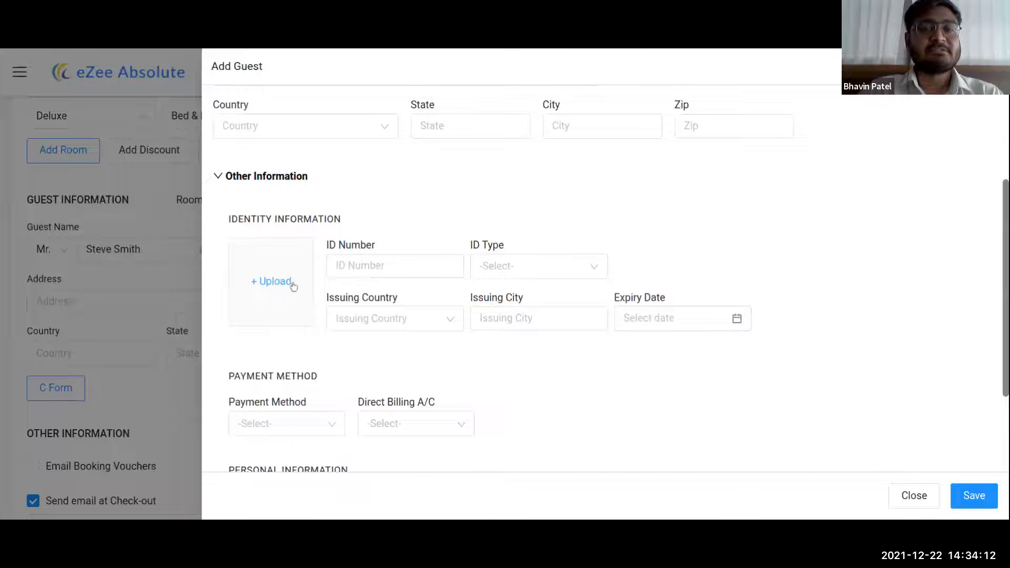
{"action": "scroll", "coordinate": [615, 217], "scroll_direction": "up", "scroll_amount": 1}
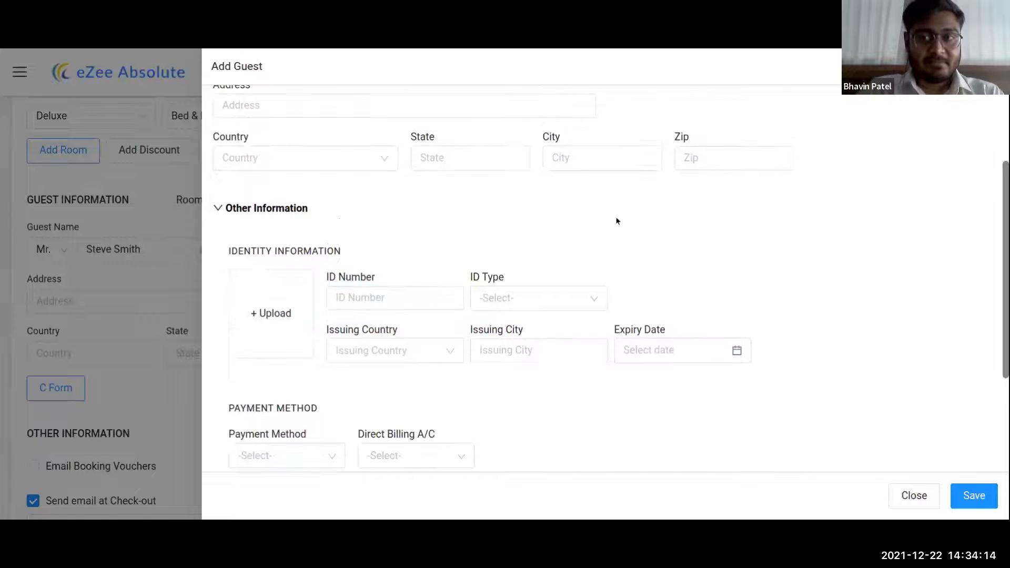
{"action": "left_click", "coordinate": [994, 67]}
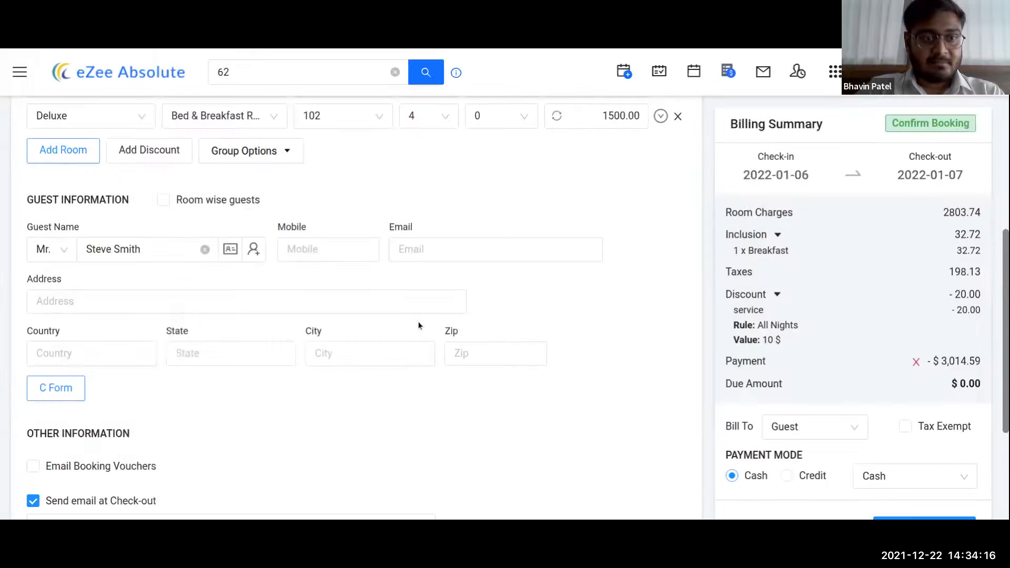
{"action": "scroll", "coordinate": [420, 325], "scroll_direction": "down", "scroll_amount": 2}
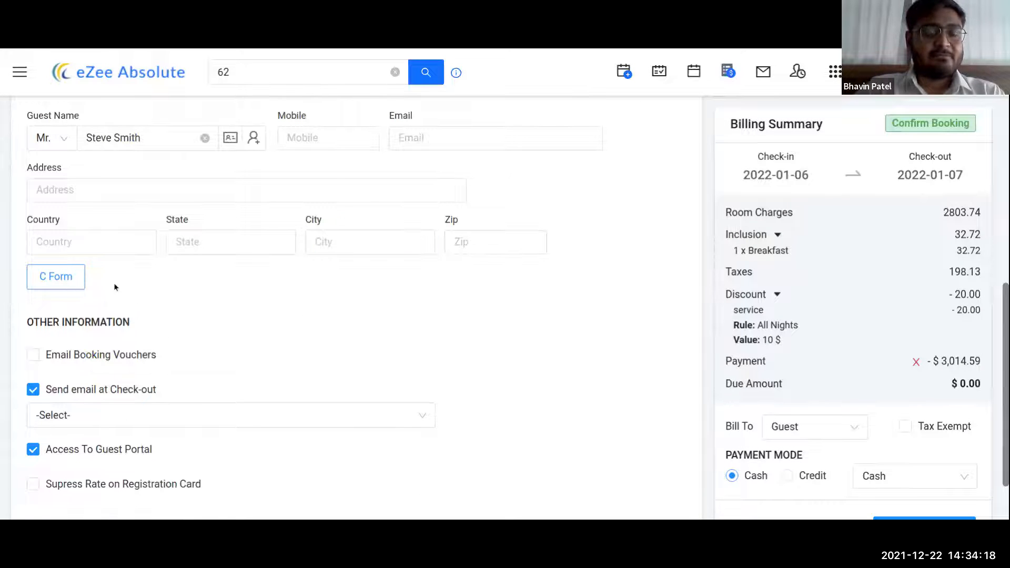
{"action": "left_click", "coordinate": [136, 191]}
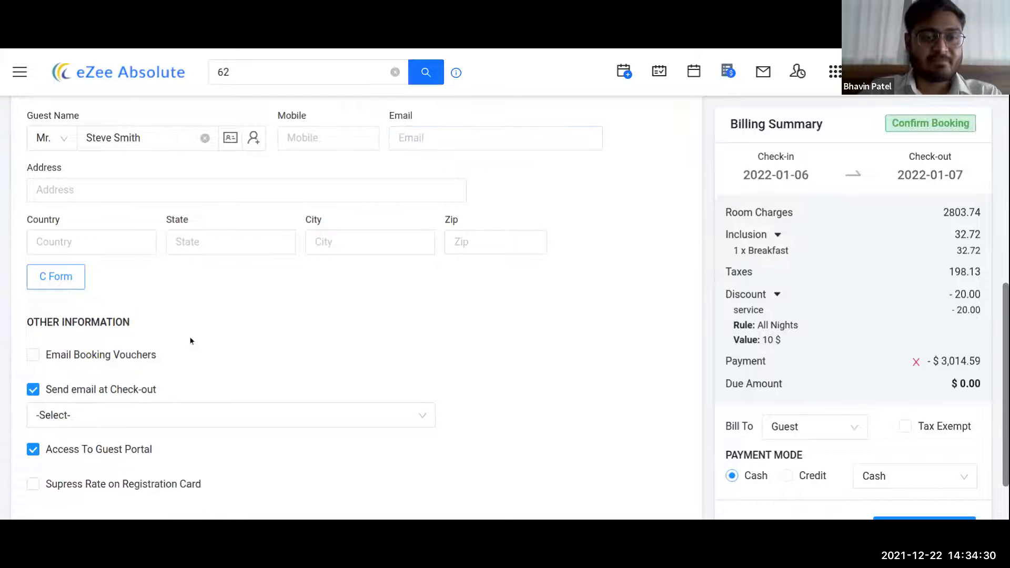
{"action": "scroll", "coordinate": [53, 337], "scroll_direction": "down", "scroll_amount": 1}
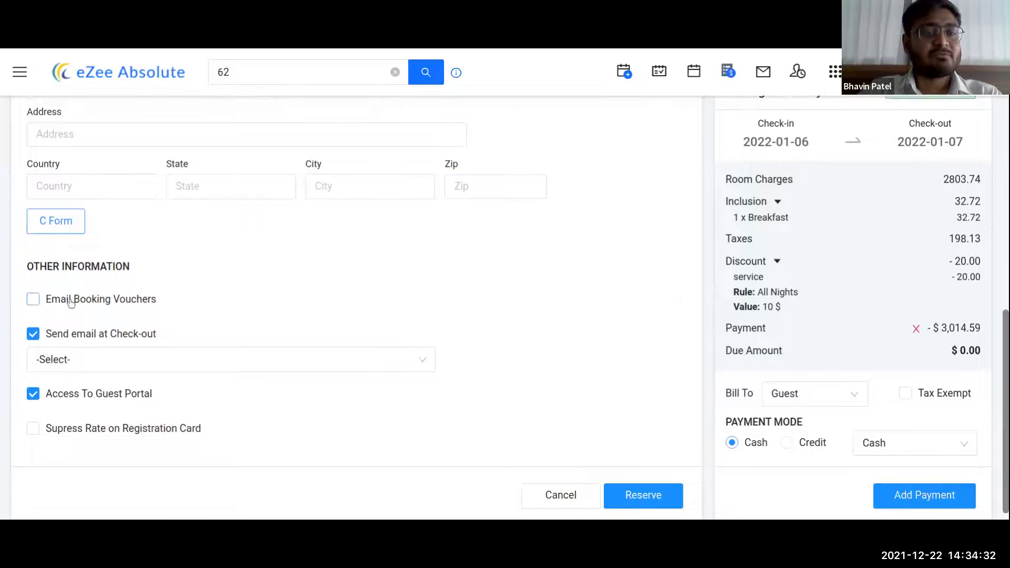
{"action": "scroll", "coordinate": [385, 156], "scroll_direction": "up", "scroll_amount": 1}
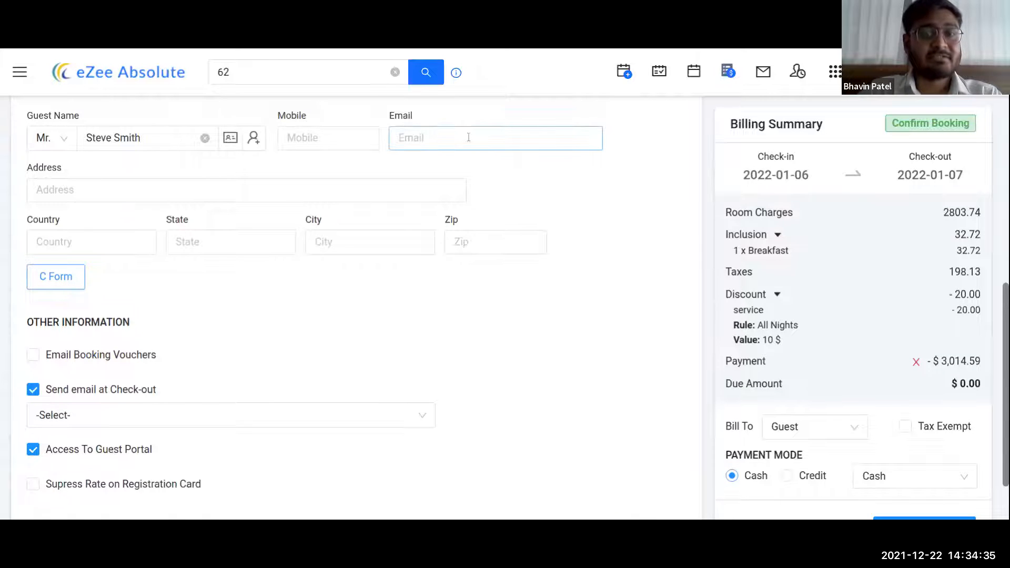
{"action": "left_click", "coordinate": [70, 354]}
{"action": "left_click", "coordinate": [80, 384]}
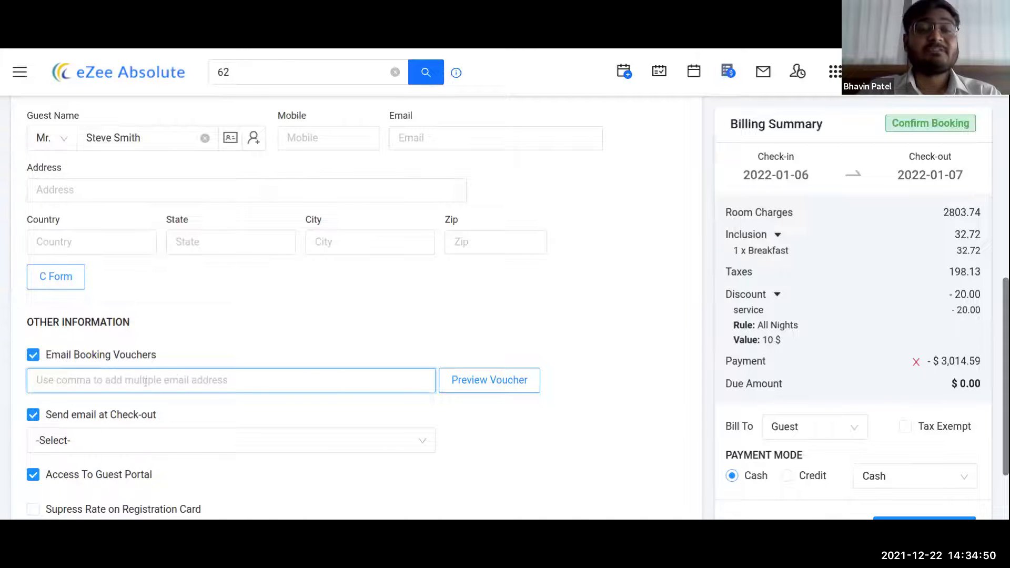
{"action": "left_click", "coordinate": [95, 358]}
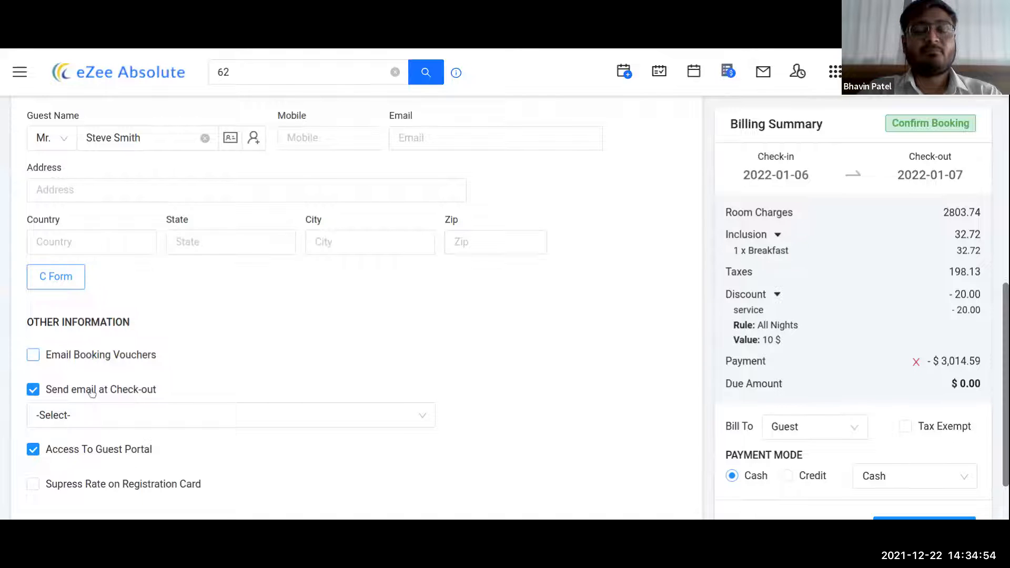
{"action": "scroll", "coordinate": [92, 394], "scroll_direction": "down", "scroll_amount": 1}
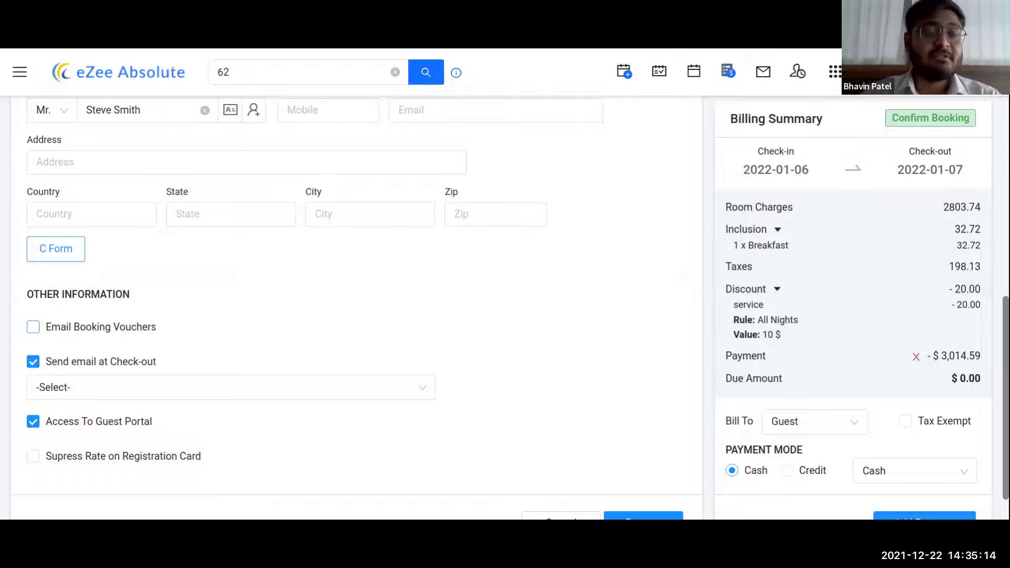
- Turn off the check-out email and guest portal access, then save the reservation
{"action": "left_click", "coordinate": [76, 362]}
{"action": "left_click", "coordinate": [63, 399]}
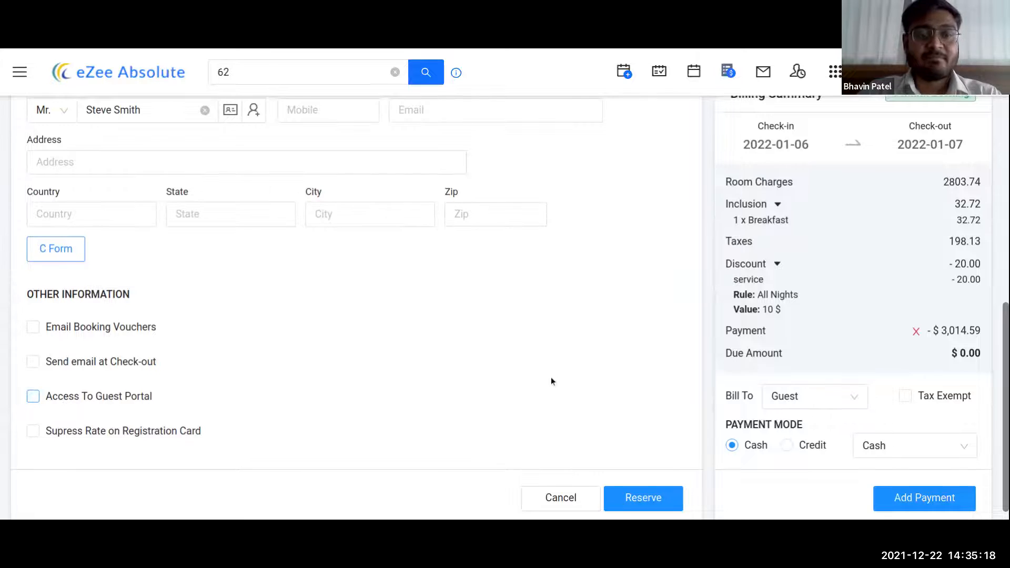
{"action": "scroll", "coordinate": [578, 399], "scroll_direction": "down", "scroll_amount": 1}
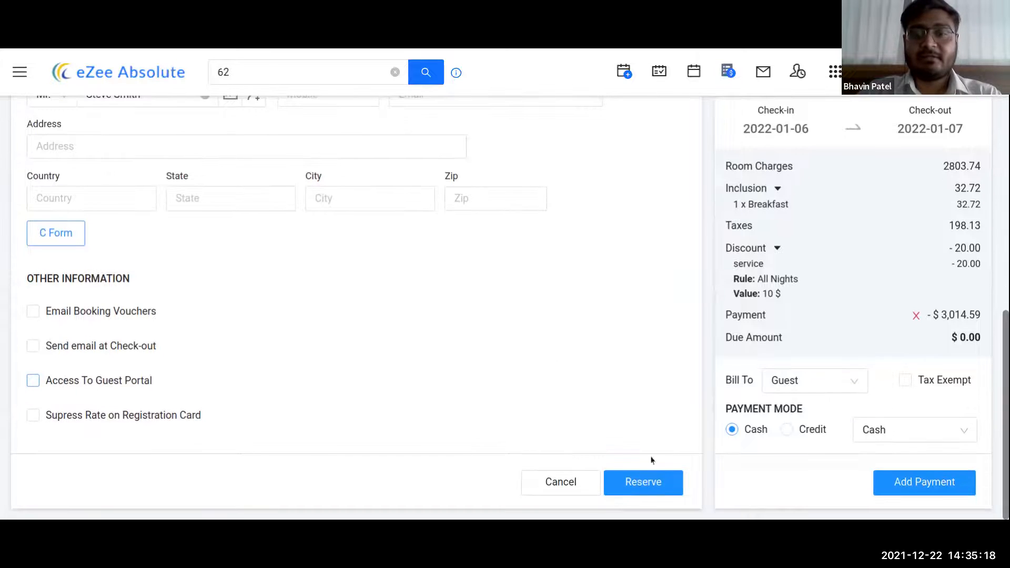
{"action": "left_click", "coordinate": [651, 491]}
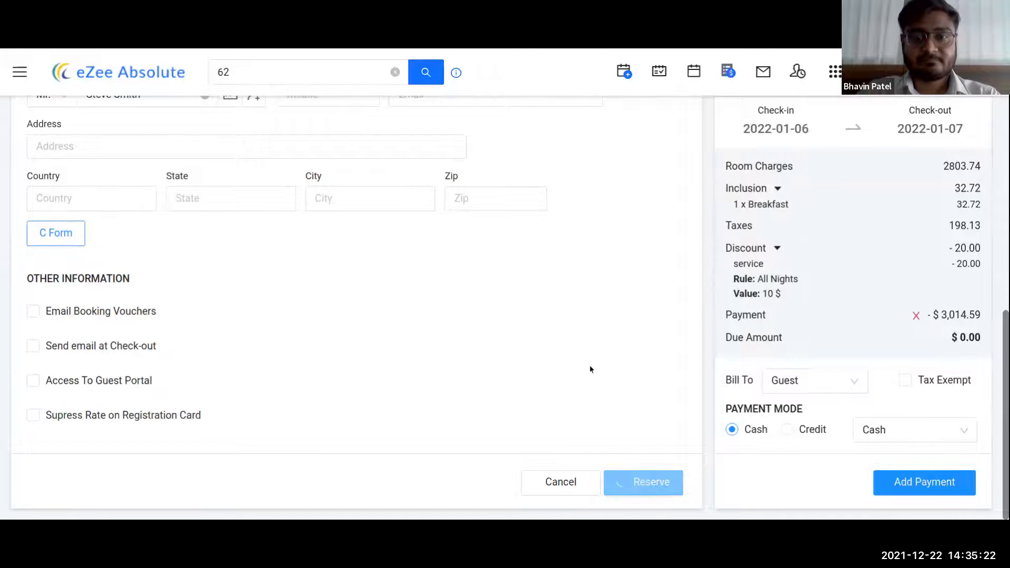
{"action": "scroll", "coordinate": [578, 349], "scroll_direction": "up", "scroll_amount": 4}
{"action": "scroll", "coordinate": [580, 348], "scroll_direction": "up", "scroll_amount": 1}
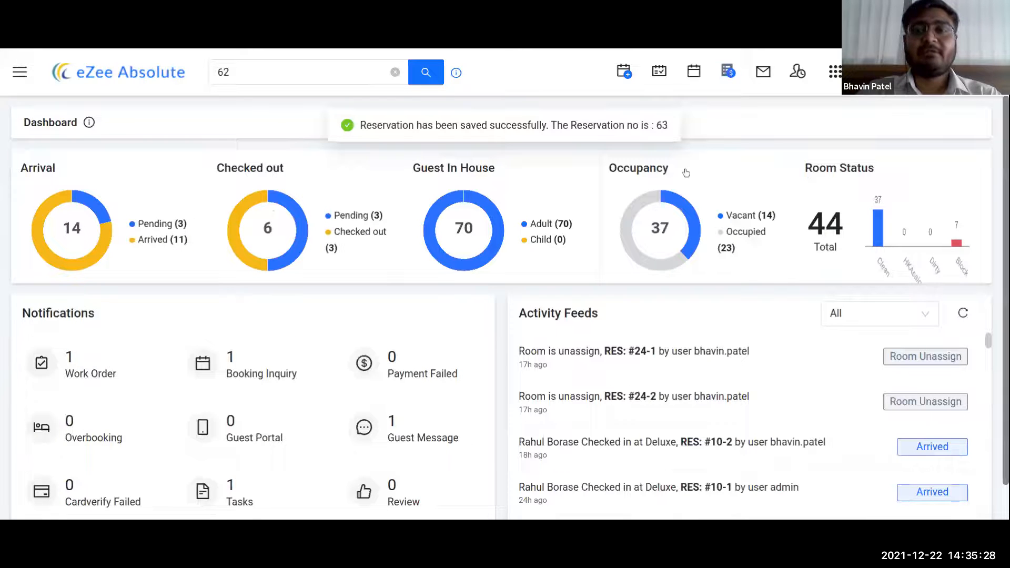
- Change the quick search number from 62 to 63 to list reservations 63-1 and 63-2
{"action": "left_click", "coordinate": [261, 72]}
{"action": "key", "text": "BackSpace"}
{"action": "type", "text": "3"}
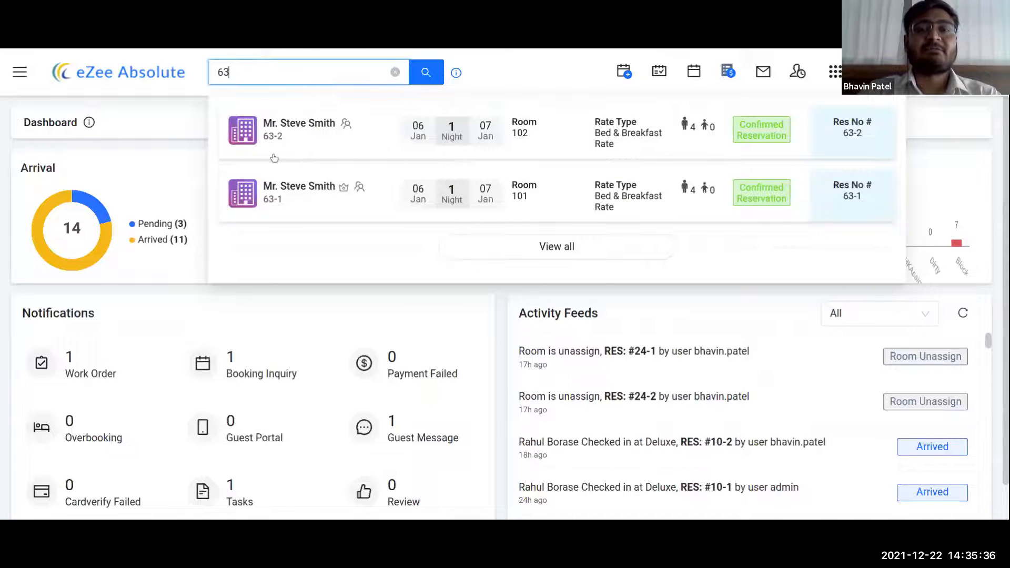
{"action": "left_click", "coordinate": [314, 291]}
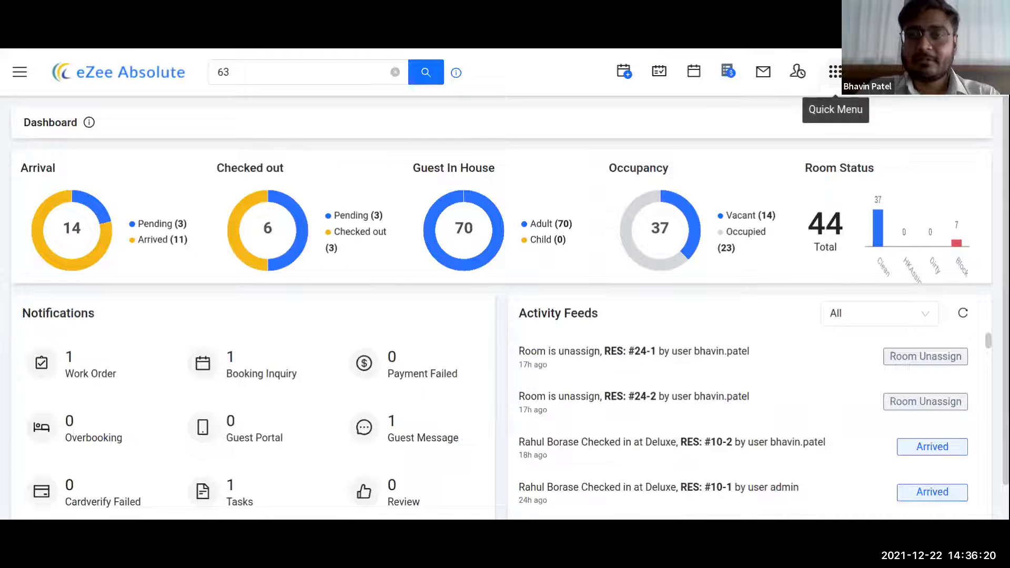
{"action": "left_click", "coordinate": [835, 74]}
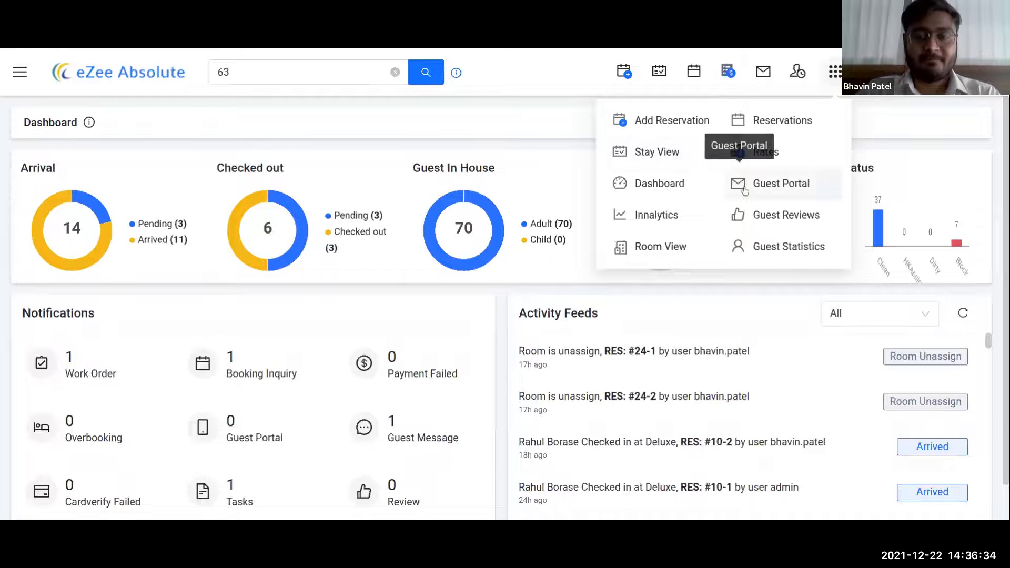
{"action": "left_click", "coordinate": [521, 108]}
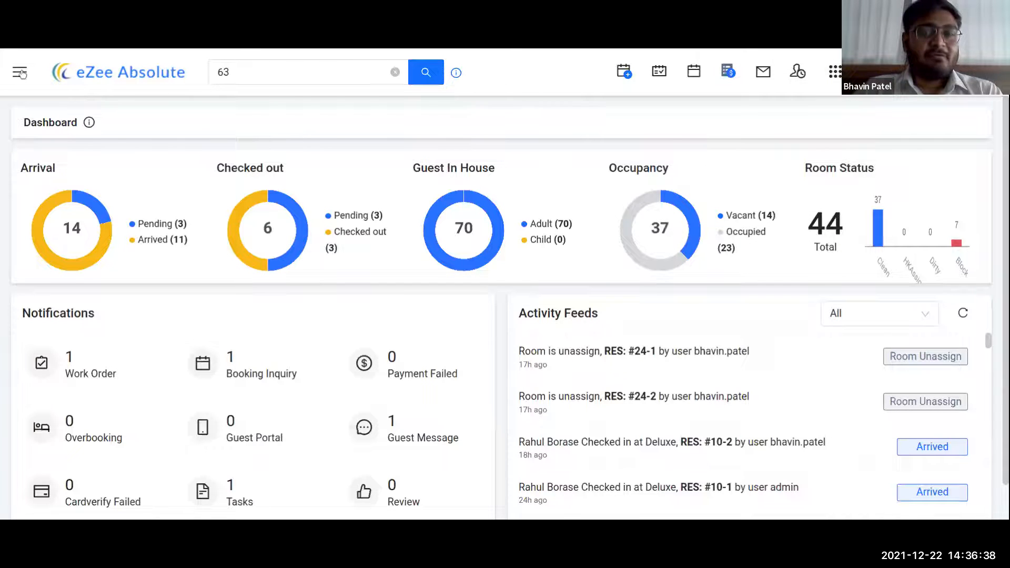
{"action": "left_click", "coordinate": [20, 73]}
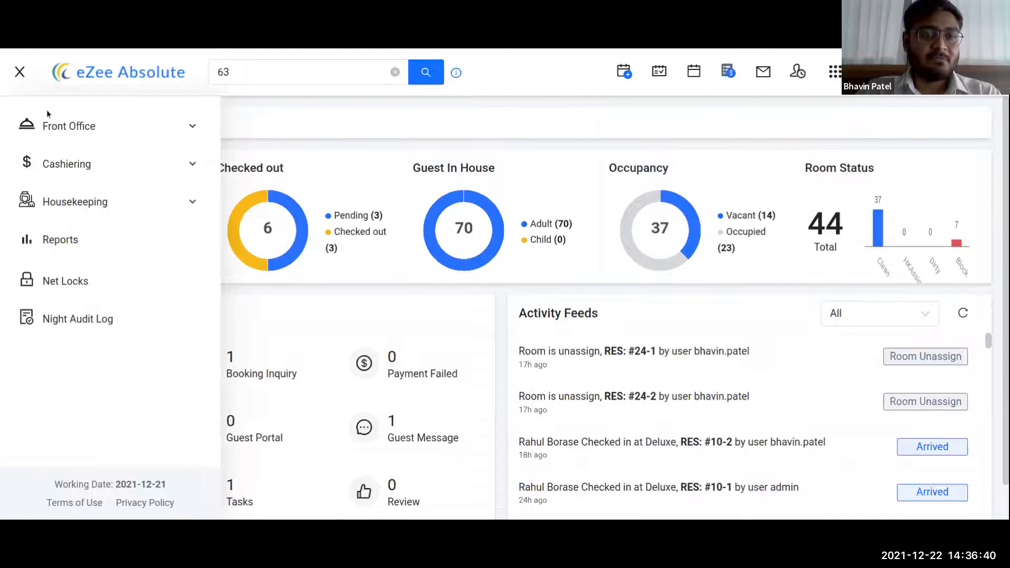
{"action": "left_click", "coordinate": [134, 131]}
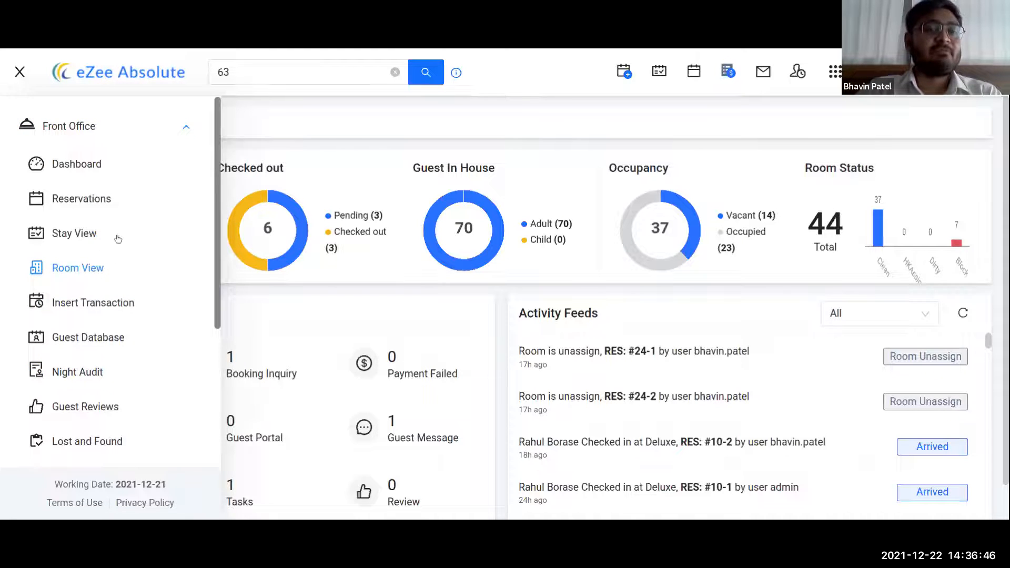
{"action": "scroll", "coordinate": [94, 379], "scroll_direction": "down", "scroll_amount": 1}
{"action": "scroll", "coordinate": [94, 379], "scroll_direction": "down", "scroll_amount": 3}
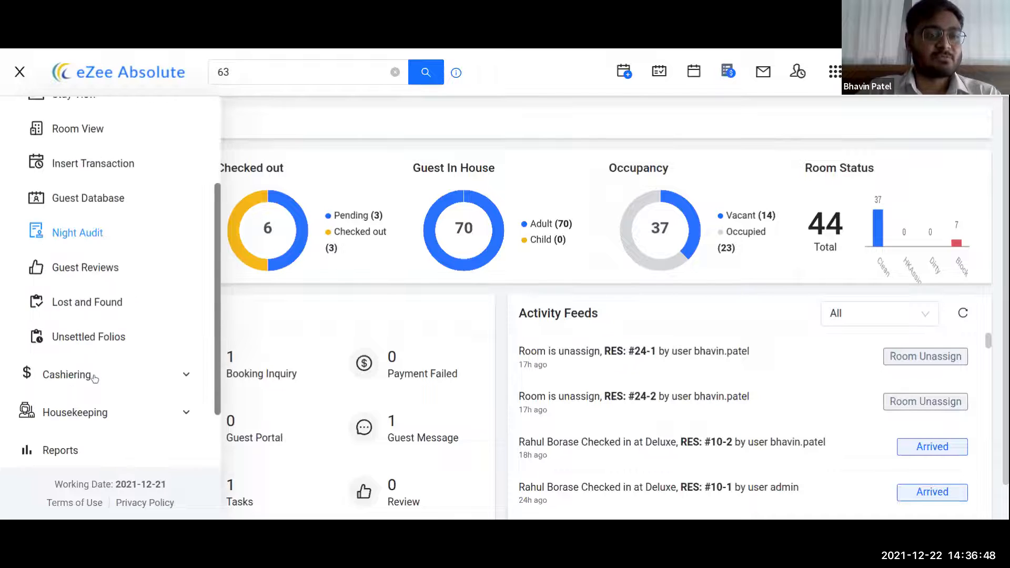
{"action": "scroll", "coordinate": [96, 321], "scroll_direction": "up", "scroll_amount": 3}
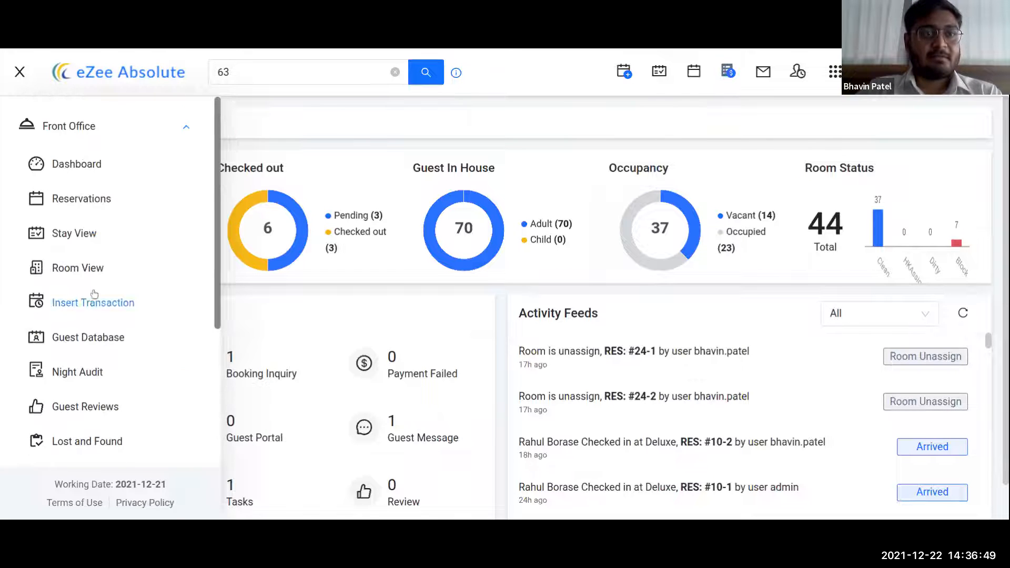
{"action": "left_click", "coordinate": [20, 73]}
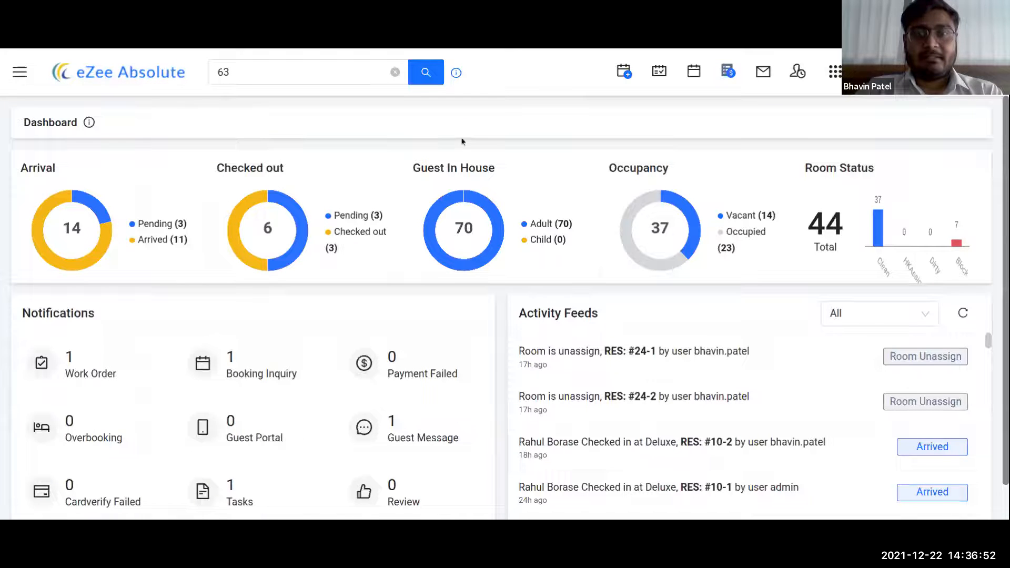
- Show Stay View rates for the CP plan, then switch back to Bed & Breakfast Rate
{"action": "left_click", "coordinate": [664, 74]}
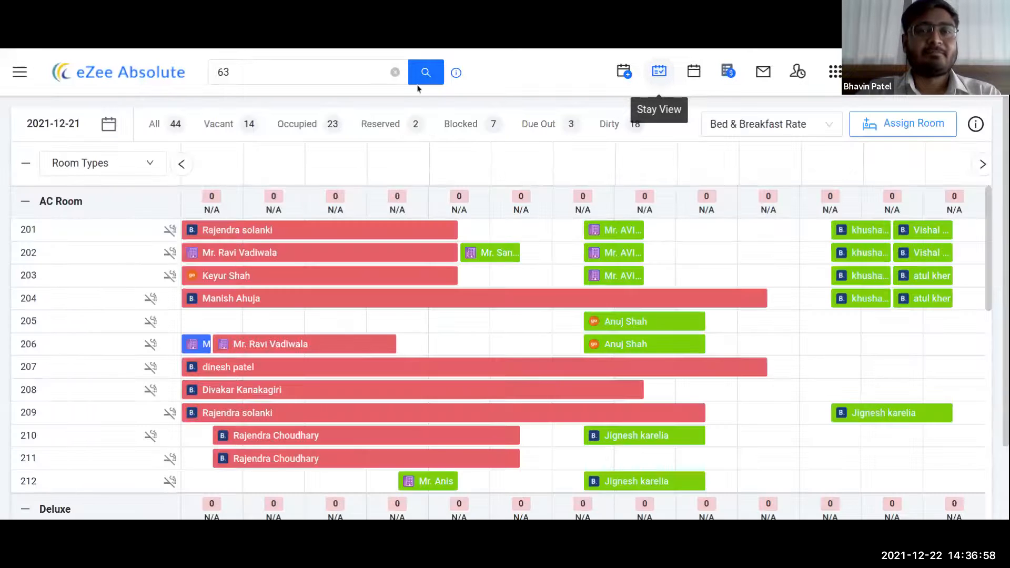
{"action": "left_click", "coordinate": [395, 73]}
{"action": "left_click", "coordinate": [778, 124]}
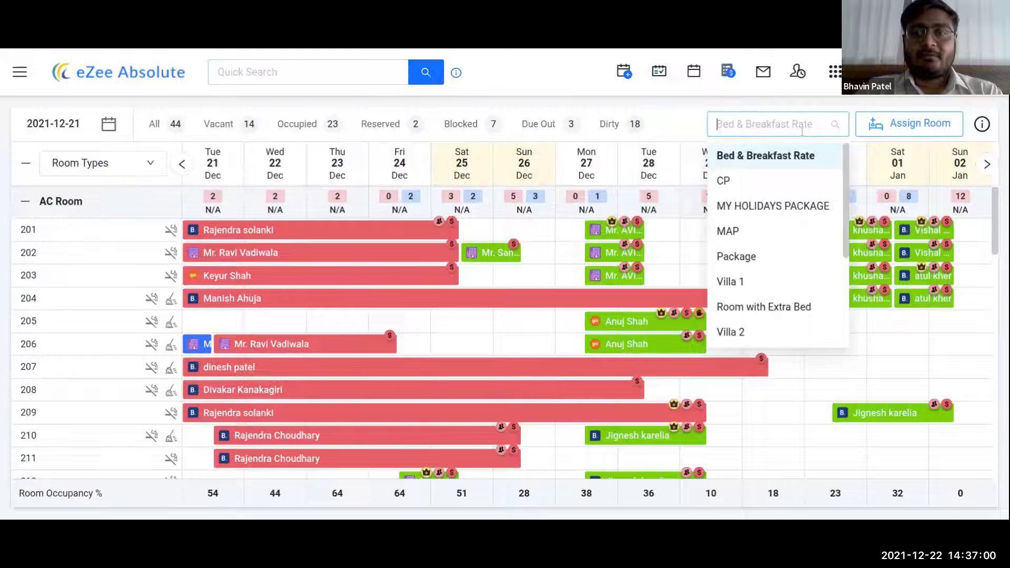
{"action": "left_click", "coordinate": [756, 182]}
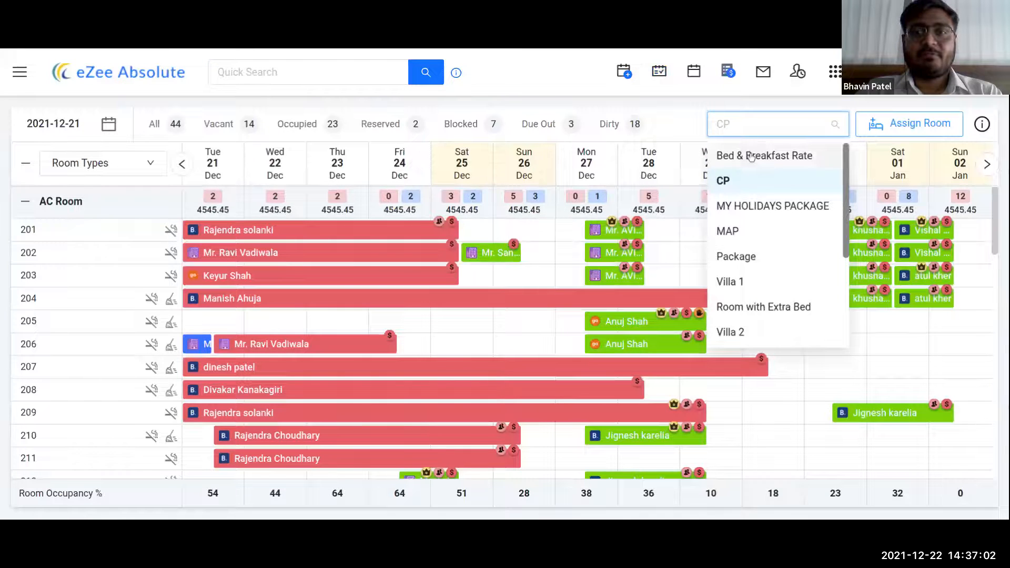
{"action": "left_click", "coordinate": [752, 155]}
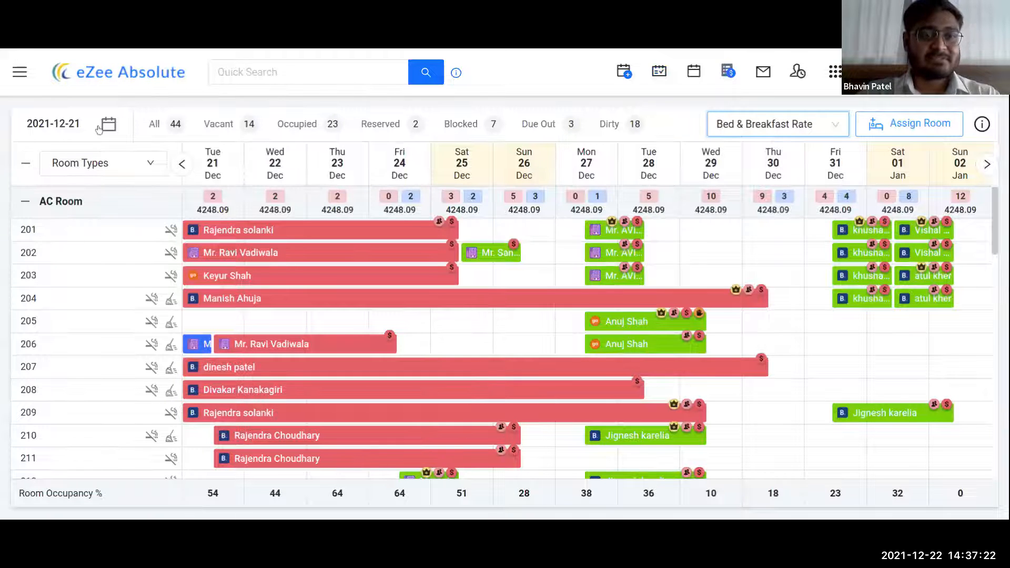
- Highlight the All 44 and Vacant room counts in the Stay View summary
{"action": "left_click_drag", "start_coordinate": [149, 120], "coordinate": [175, 124]}
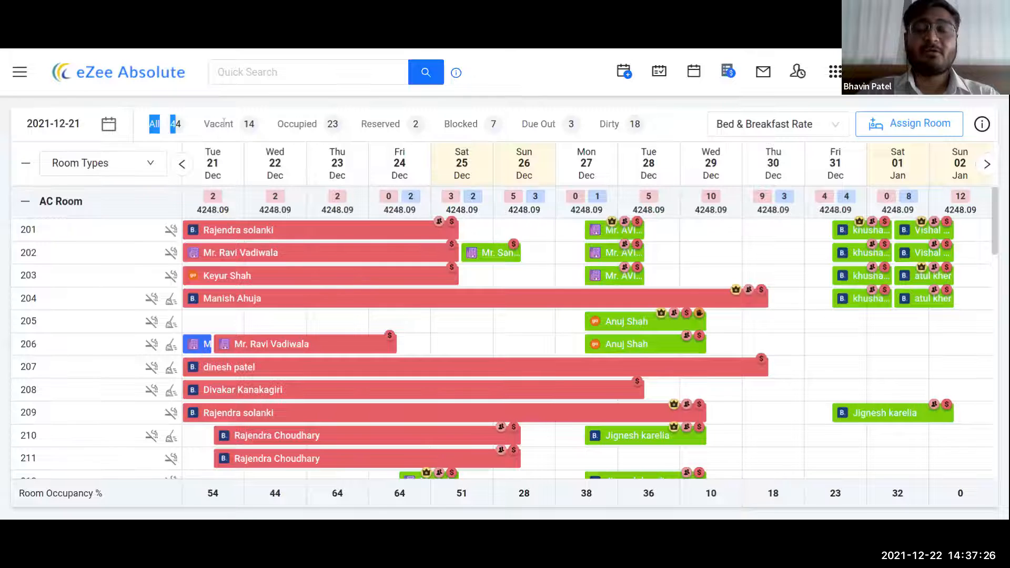
{"action": "left_click", "coordinate": [242, 104]}
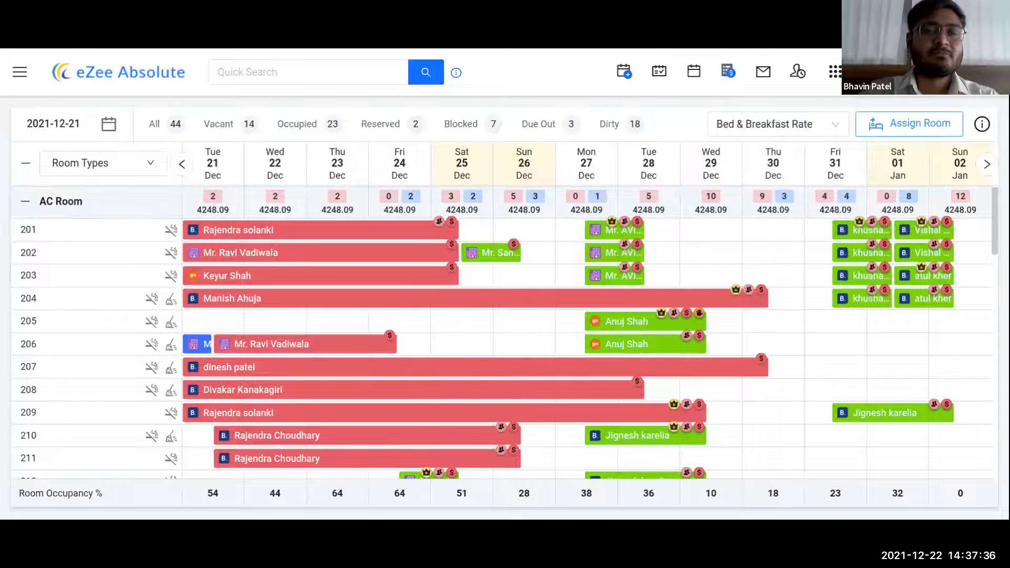
{"action": "left_click_drag", "start_coordinate": [203, 126], "coordinate": [264, 130]}
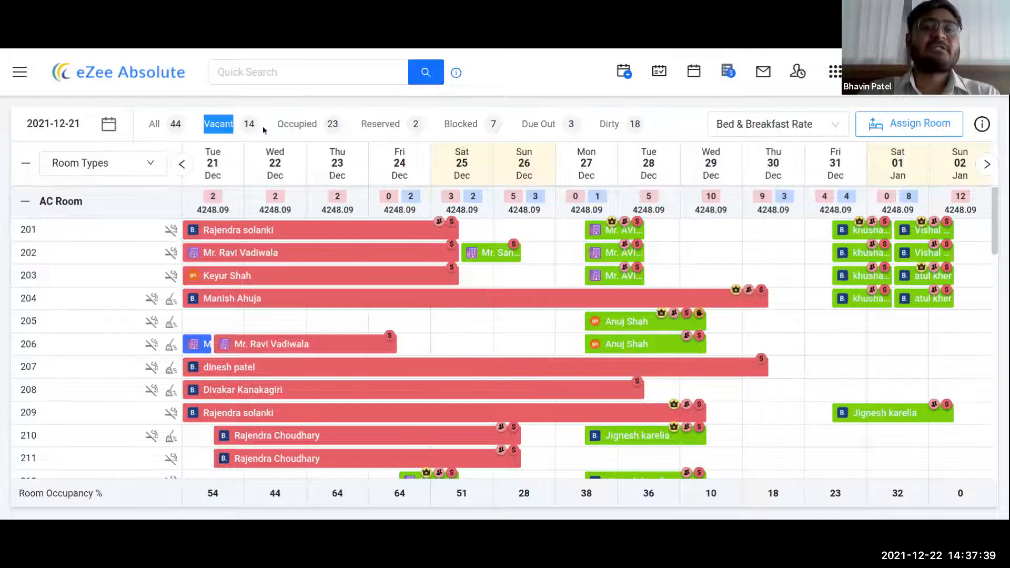
{"action": "left_click", "coordinate": [301, 102]}
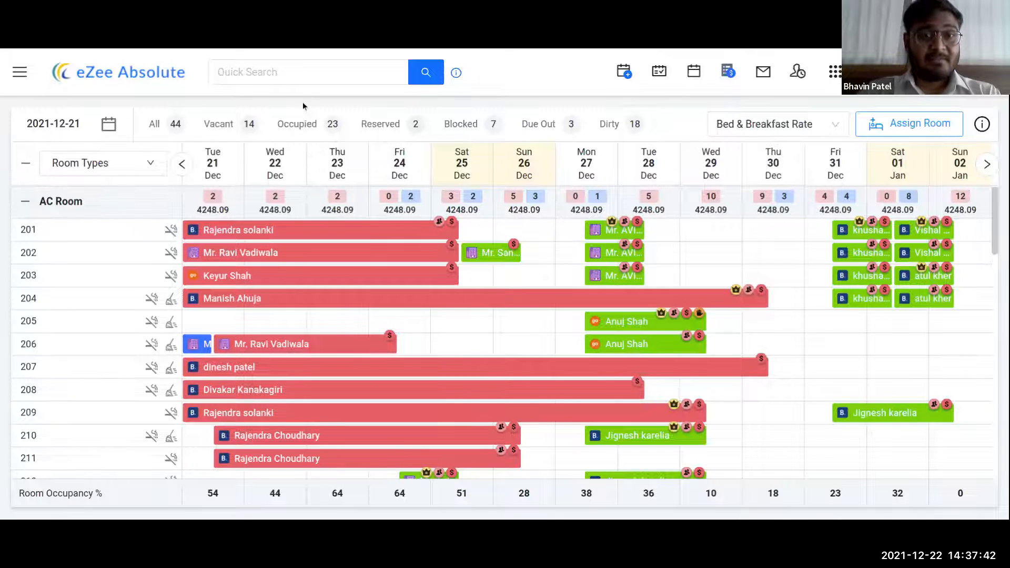
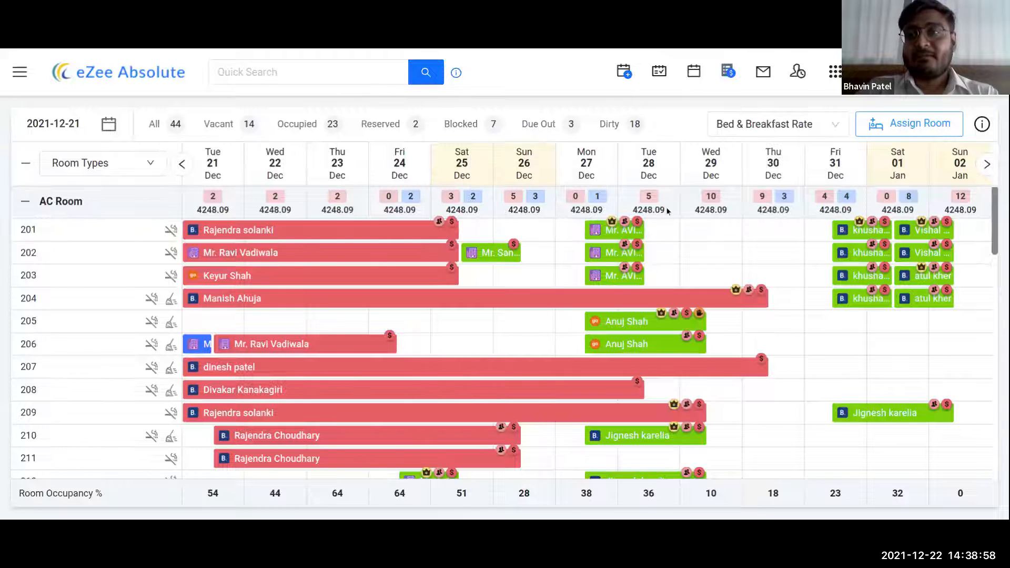
- Show Stay View prices for the CP rate plan, then return to Bed & Breakfast Rate
{"action": "left_click", "coordinate": [810, 124]}
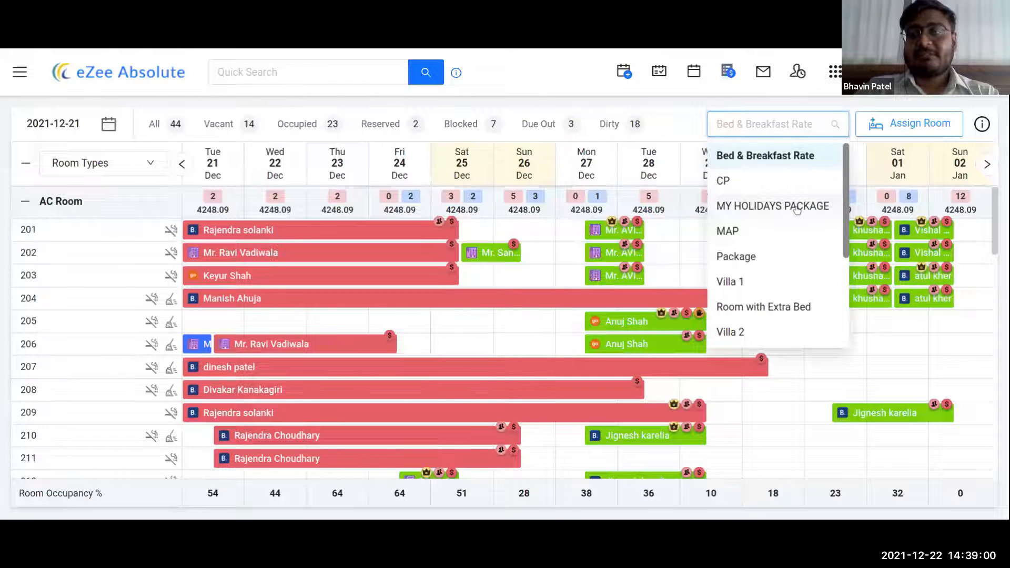
{"action": "scroll", "coordinate": [796, 209], "scroll_direction": "down", "scroll_amount": 3}
{"action": "scroll", "coordinate": [778, 203], "scroll_direction": "up", "scroll_amount": 3}
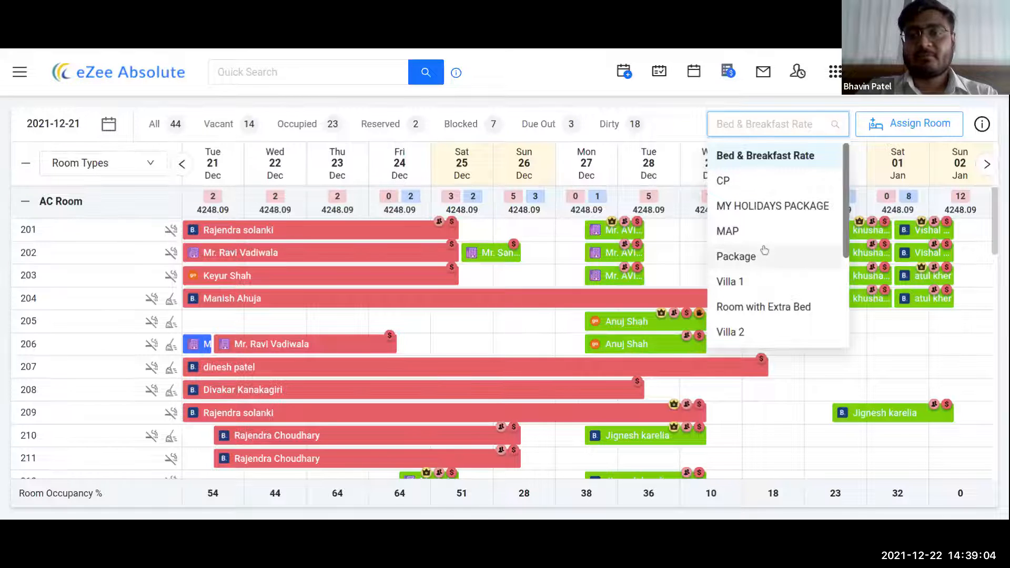
{"action": "left_click", "coordinate": [731, 184]}
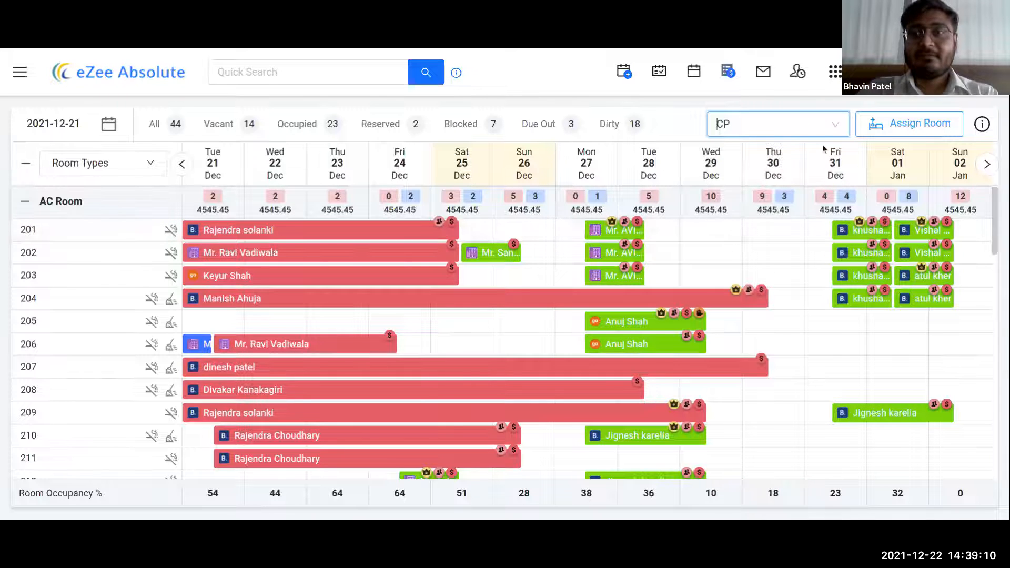
{"action": "left_click", "coordinate": [816, 124]}
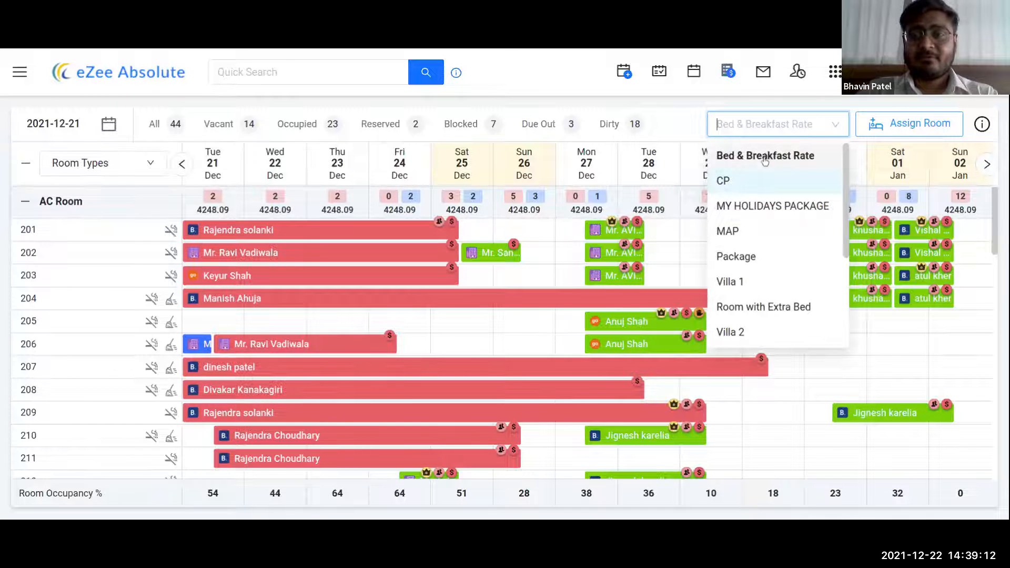
{"action": "left_click", "coordinate": [736, 156]}
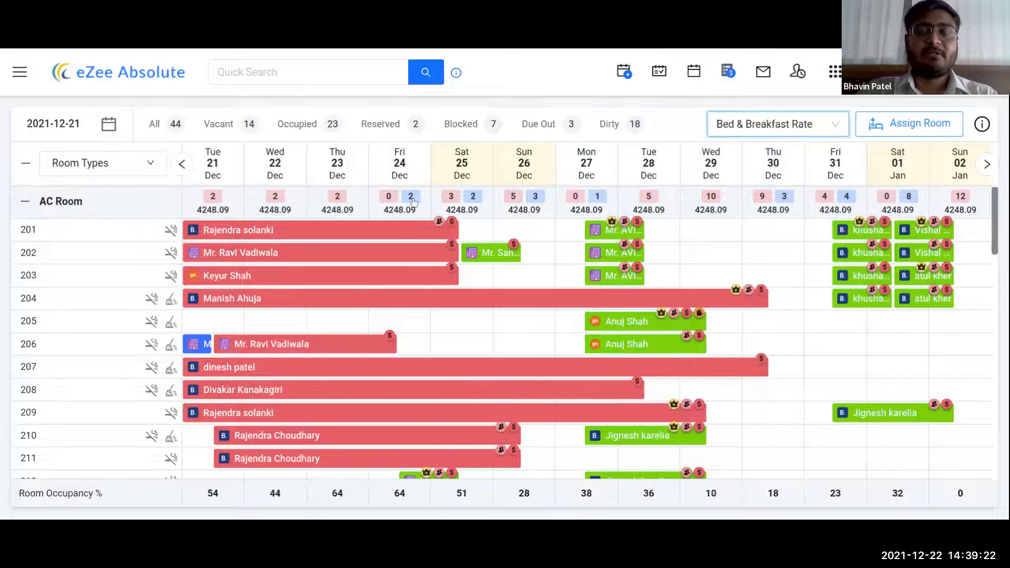
- List the unassigned bookings arriving on 24 Dec
{"action": "left_click", "coordinate": [906, 135]}
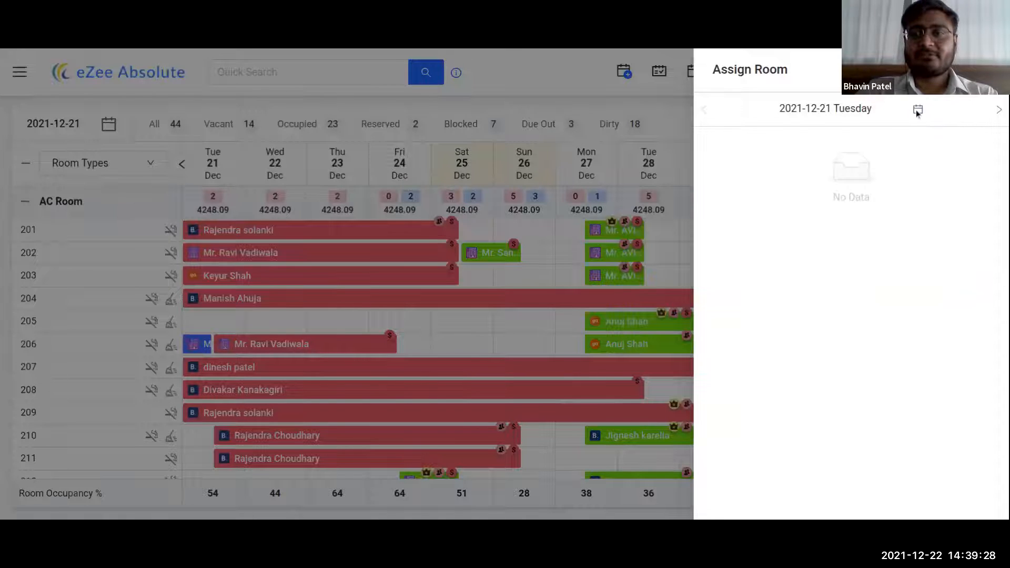
{"action": "left_click", "coordinate": [918, 110]}
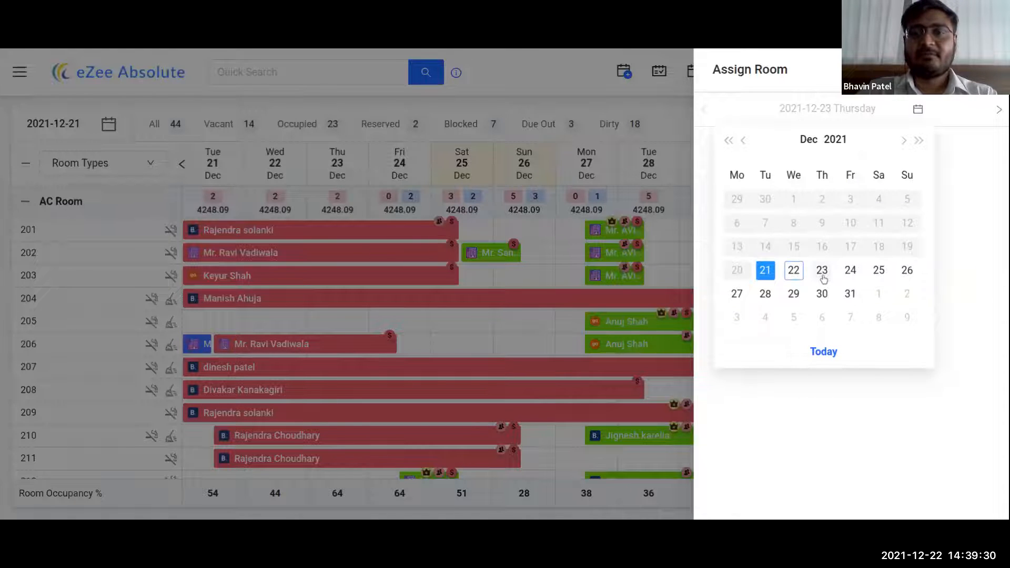
{"action": "left_click", "coordinate": [849, 271]}
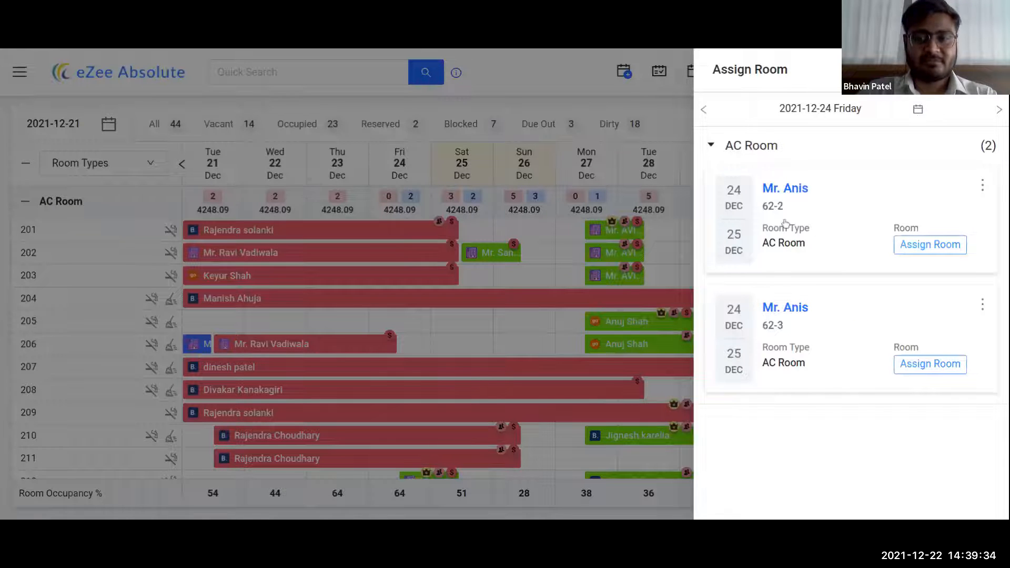
- Assign the two AC Room bookings to rooms 205 and 206
{"action": "left_click", "coordinate": [927, 245]}
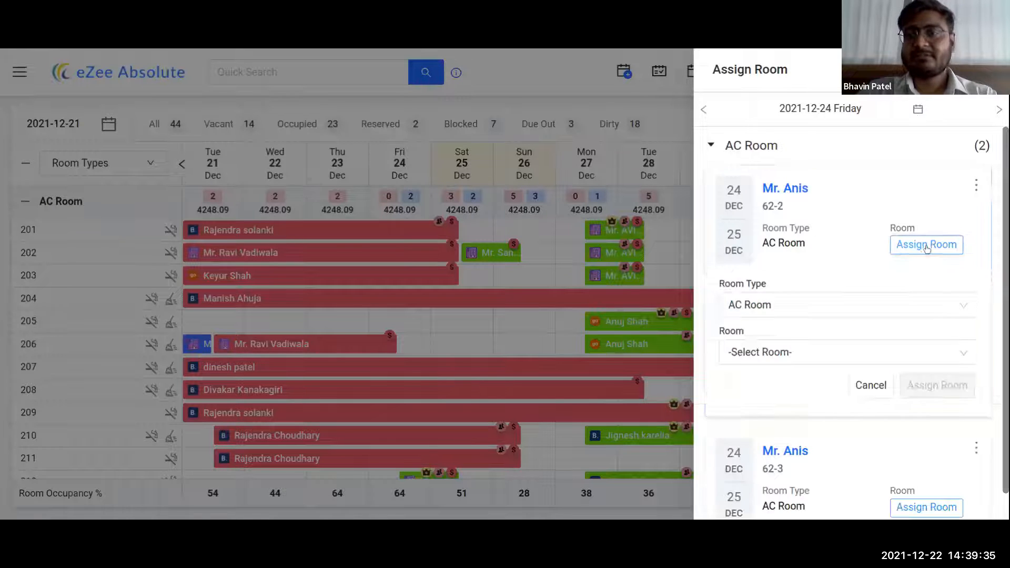
{"action": "left_click", "coordinate": [738, 352]}
{"action": "left_click", "coordinate": [739, 408]}
{"action": "left_click", "coordinate": [949, 386]}
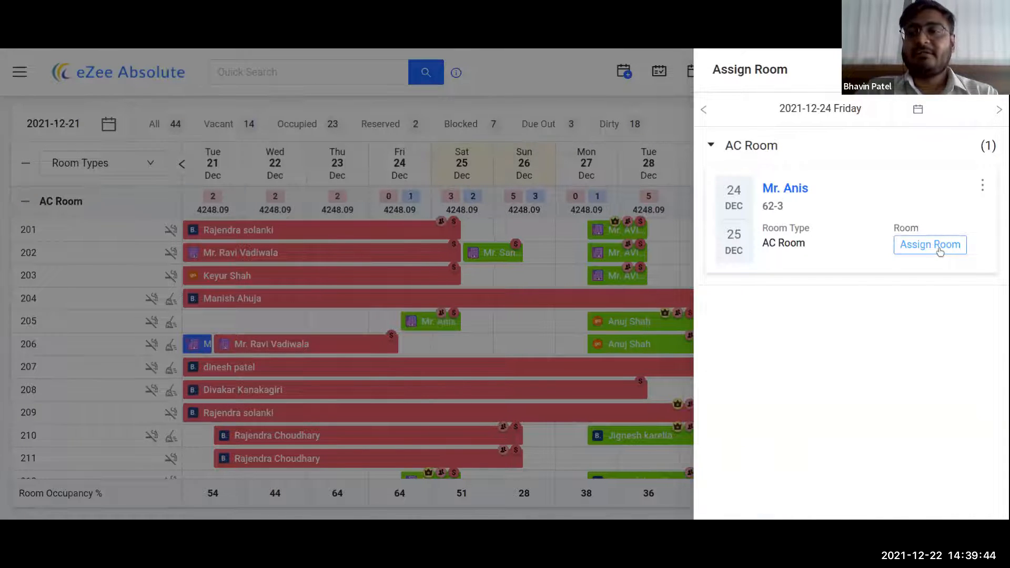
{"action": "left_click", "coordinate": [940, 252]}
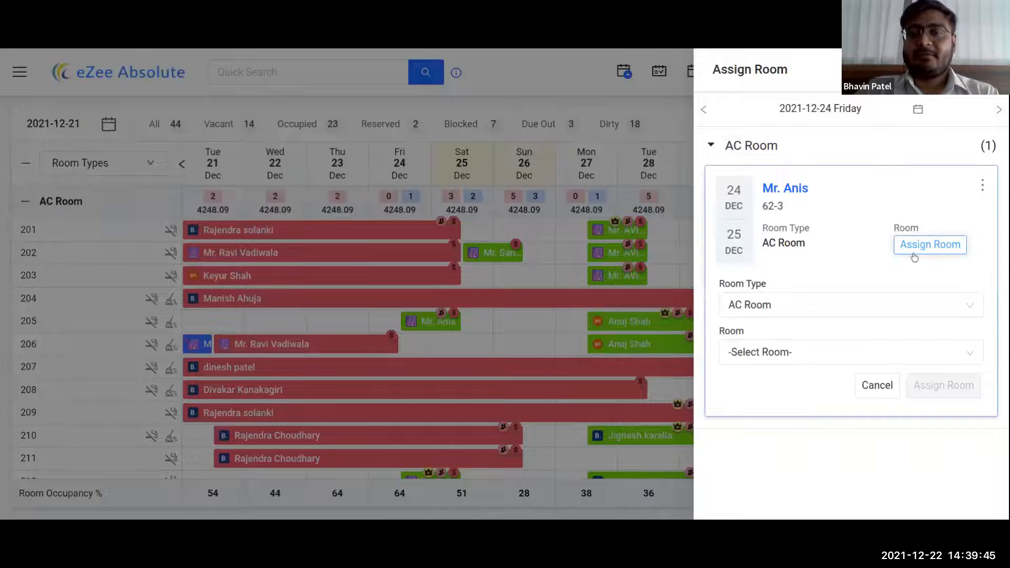
{"action": "left_click", "coordinate": [749, 361]}
{"action": "left_click", "coordinate": [741, 409]}
{"action": "left_click", "coordinate": [954, 384]}
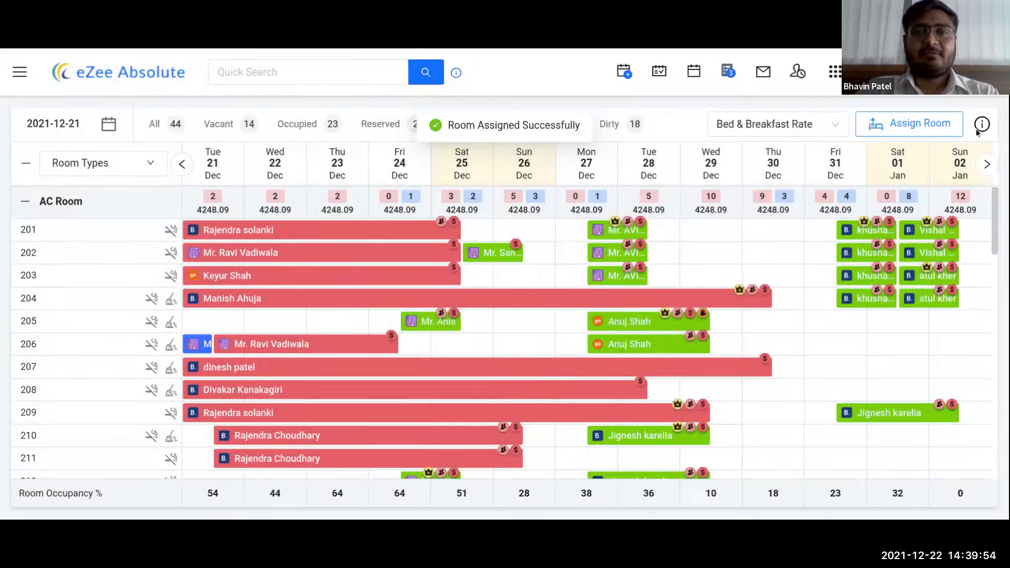
{"action": "mouse_move", "coordinate": [978, 129]}
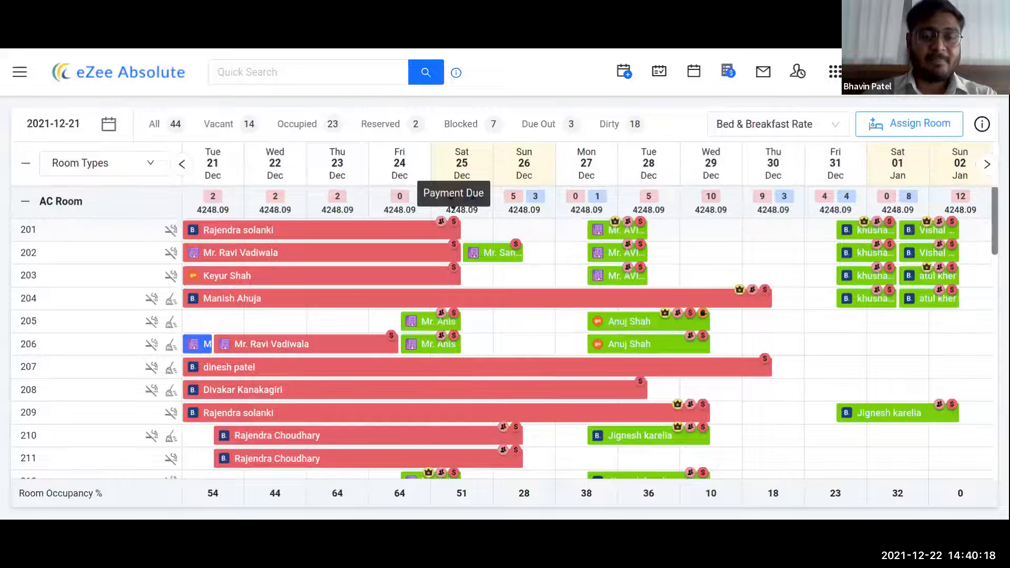
{"action": "left_click", "coordinate": [981, 125]}
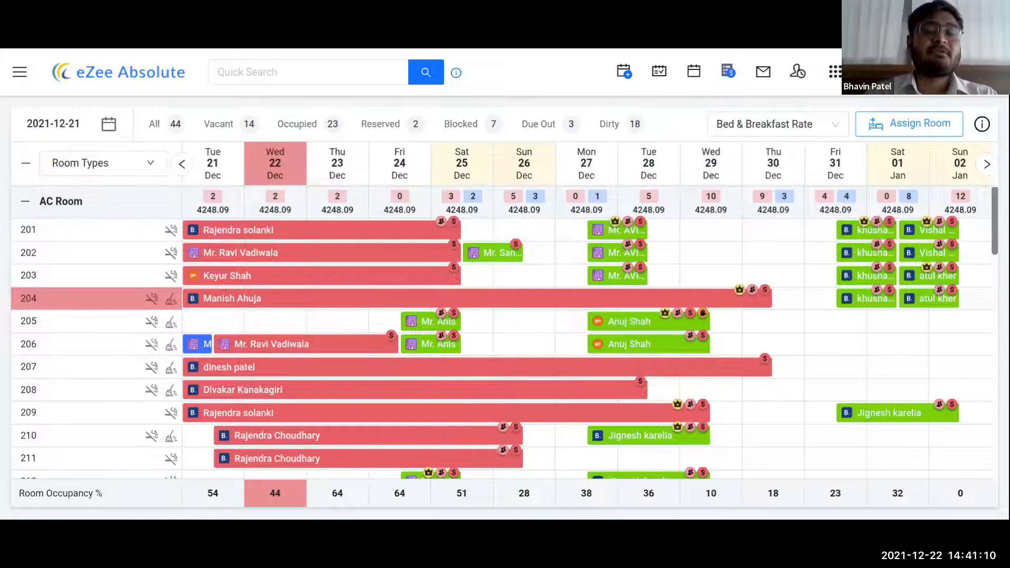
{"action": "left_click", "coordinate": [298, 232]}
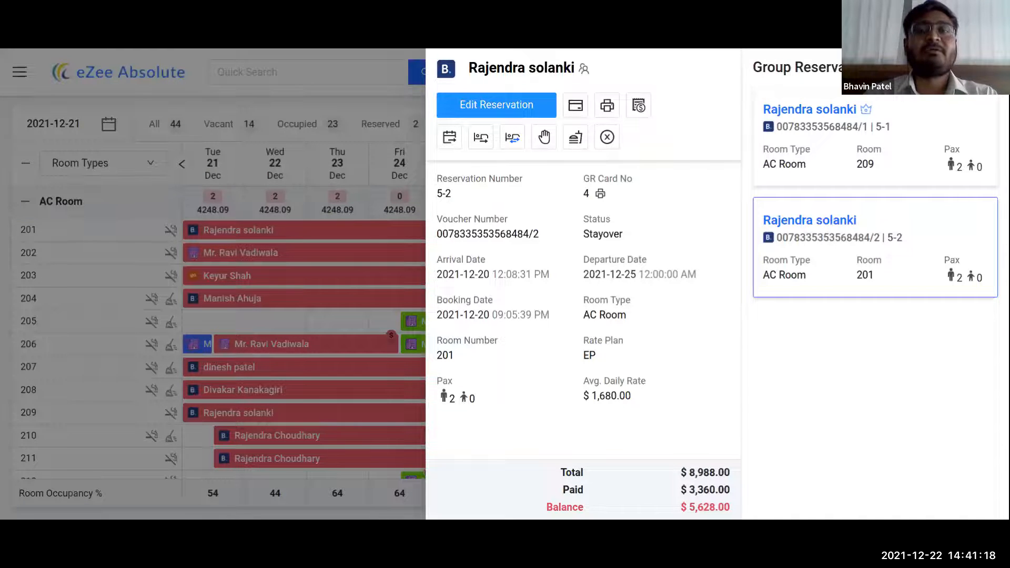
{"action": "left_click", "coordinate": [326, 165]}
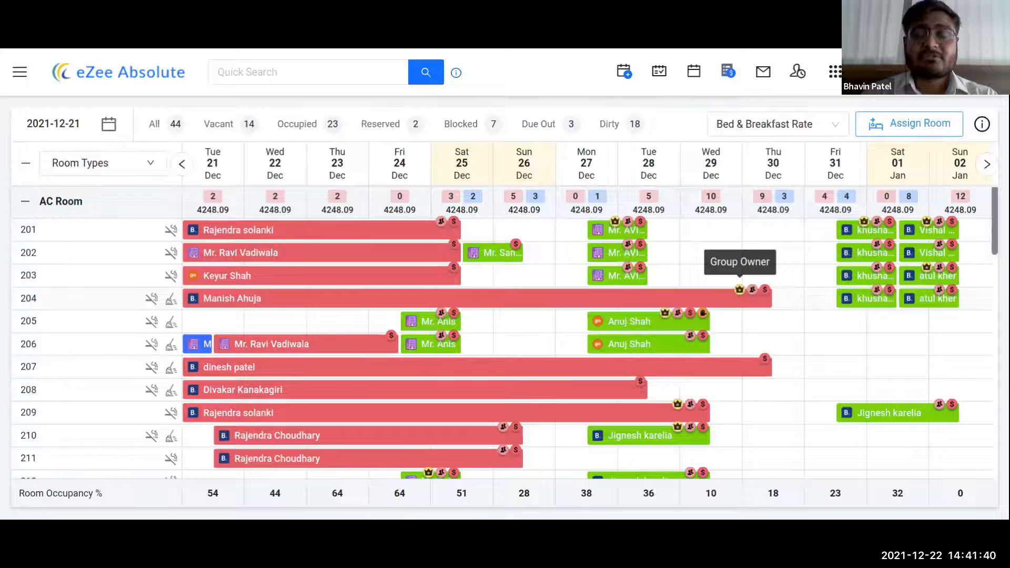
{"action": "left_click", "coordinate": [981, 125]}
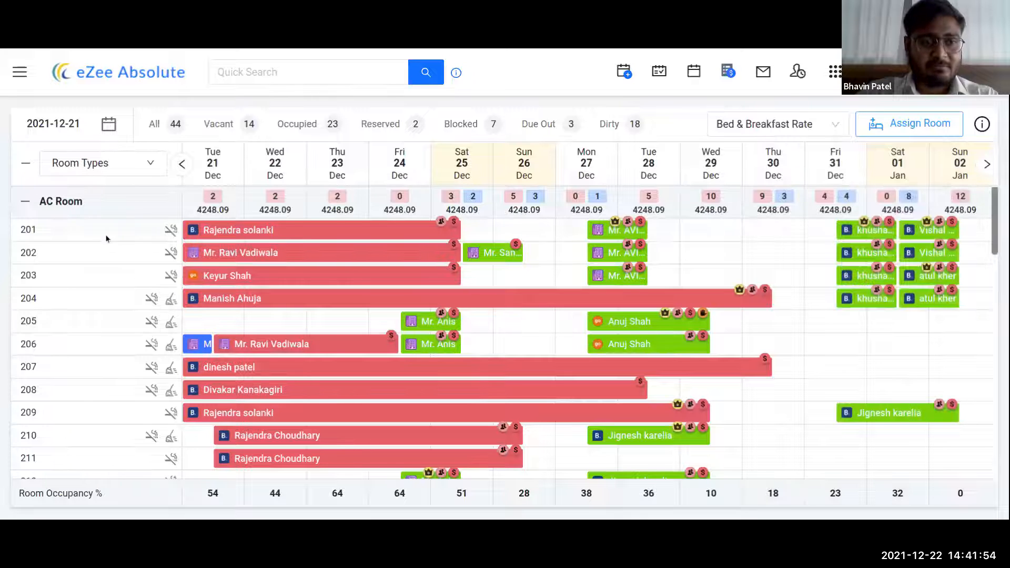
{"action": "scroll", "coordinate": [94, 265], "scroll_direction": "down", "scroll_amount": 2}
{"action": "scroll", "coordinate": [96, 282], "scroll_direction": "up", "scroll_amount": 2}
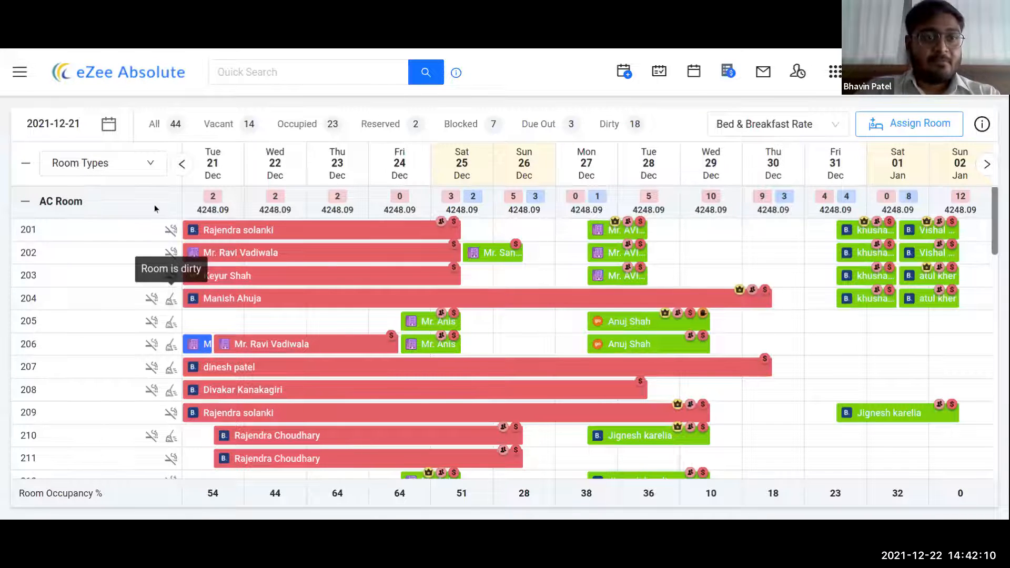
{"action": "left_click", "coordinate": [26, 165]}
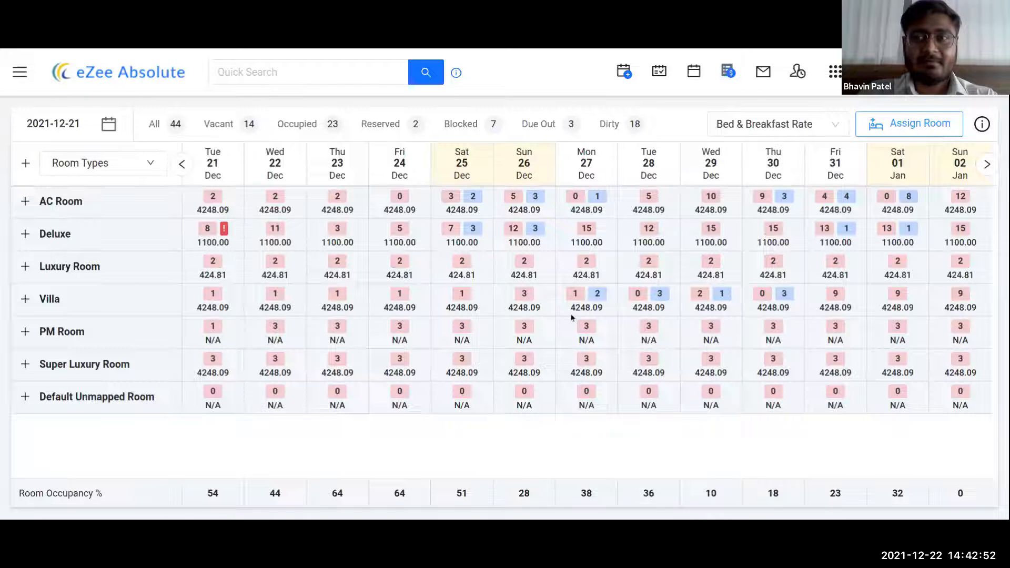
{"action": "left_click", "coordinate": [24, 201]}
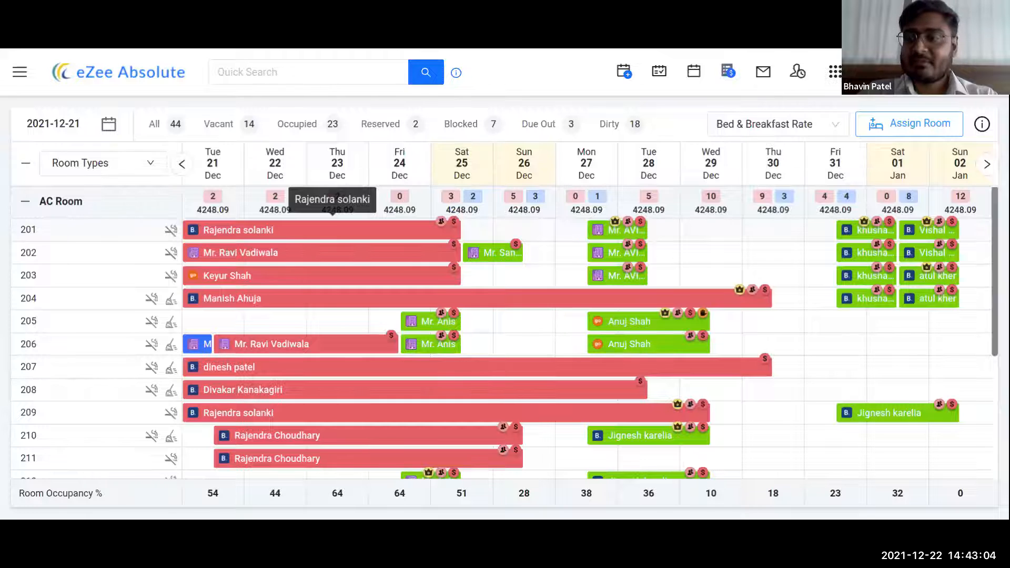
- Open the room 201 reservation, unlock it, and bring up its Add Payment form
{"action": "left_click", "coordinate": [305, 233]}
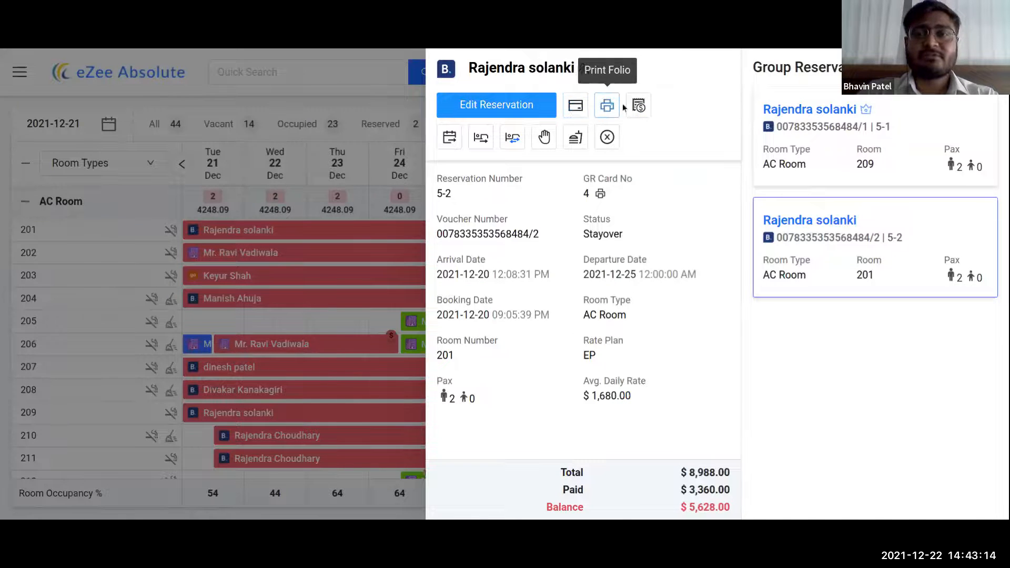
{"action": "left_click", "coordinate": [576, 105]}
{"action": "left_click", "coordinate": [613, 310]}
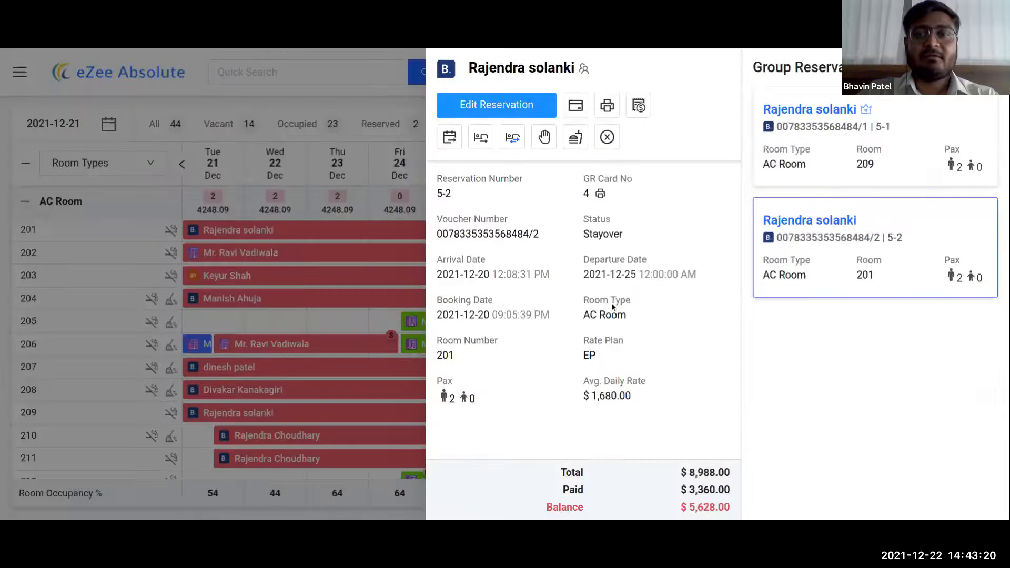
{"action": "left_click", "coordinate": [575, 107]}
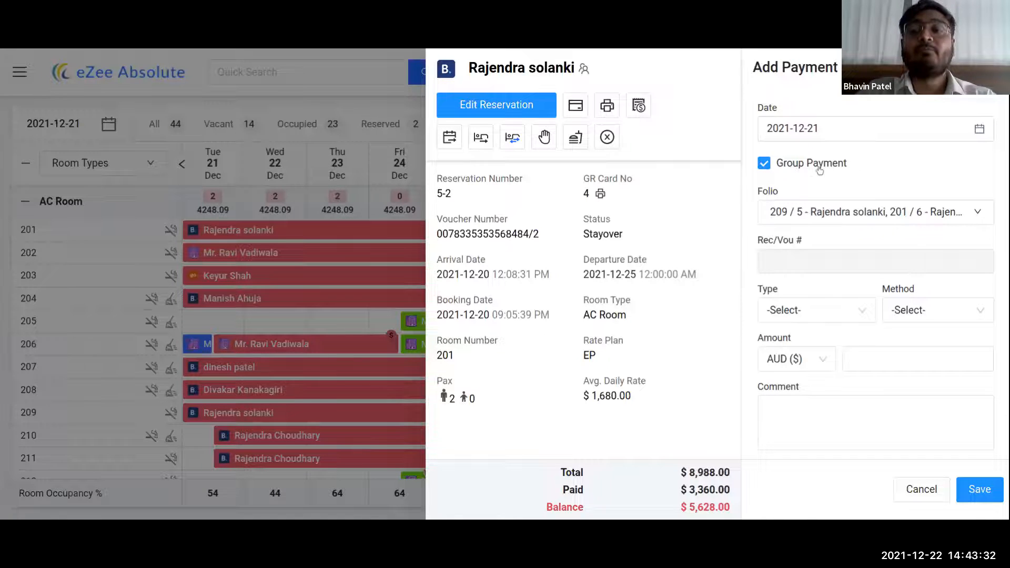
- Check the covered folios, set type and method to Cash, and submit the 18,446.40 group payment
{"action": "left_click", "coordinate": [953, 212]}
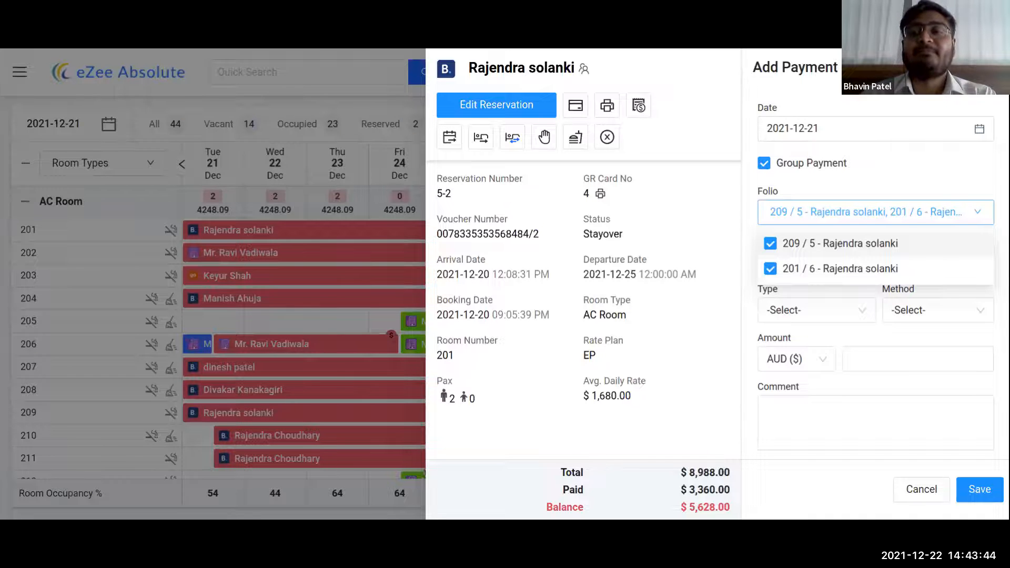
{"action": "left_click", "coordinate": [883, 167]}
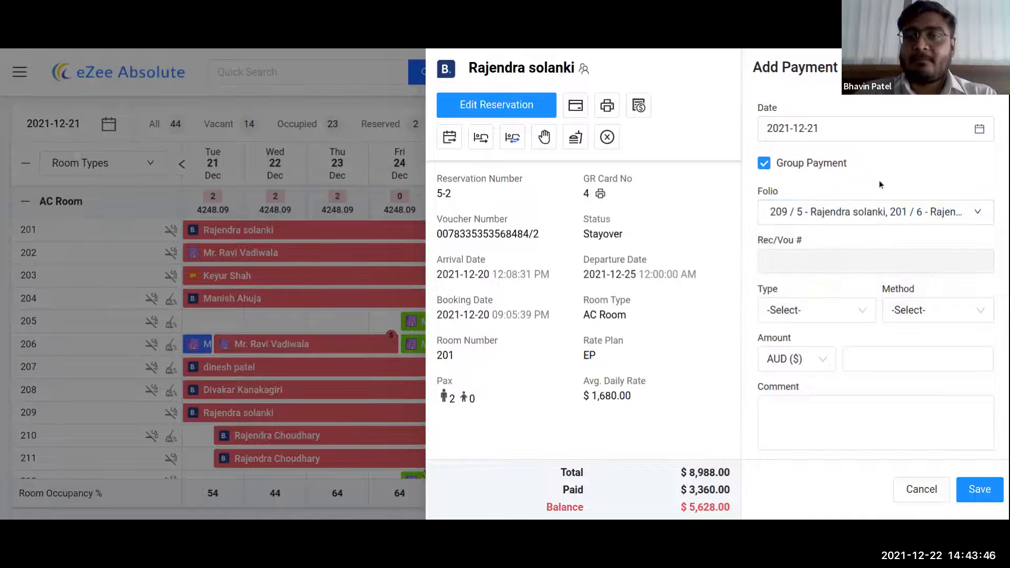
{"action": "left_click", "coordinate": [838, 311]}
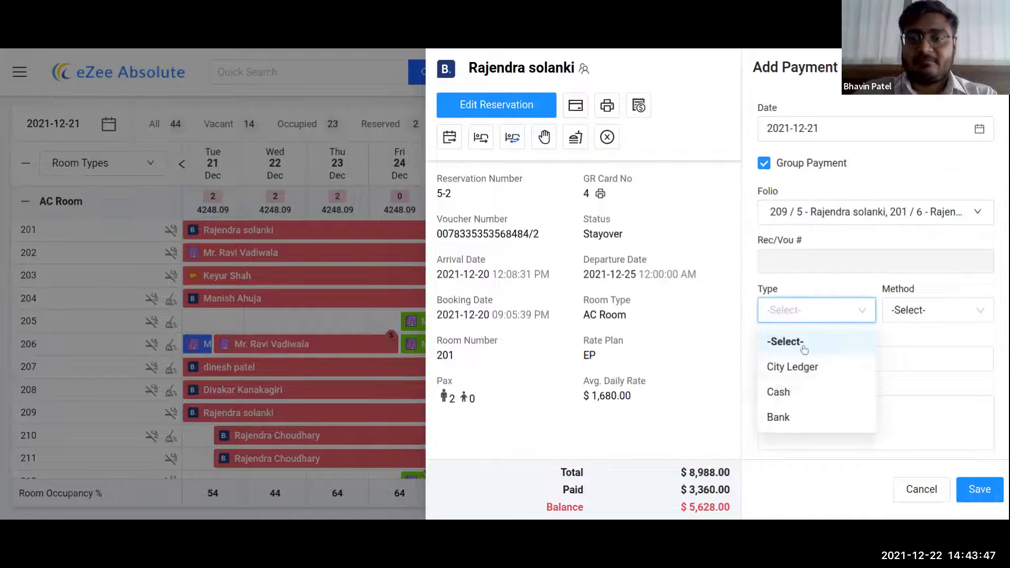
{"action": "left_click", "coordinate": [786, 393]}
{"action": "left_click", "coordinate": [922, 310]}
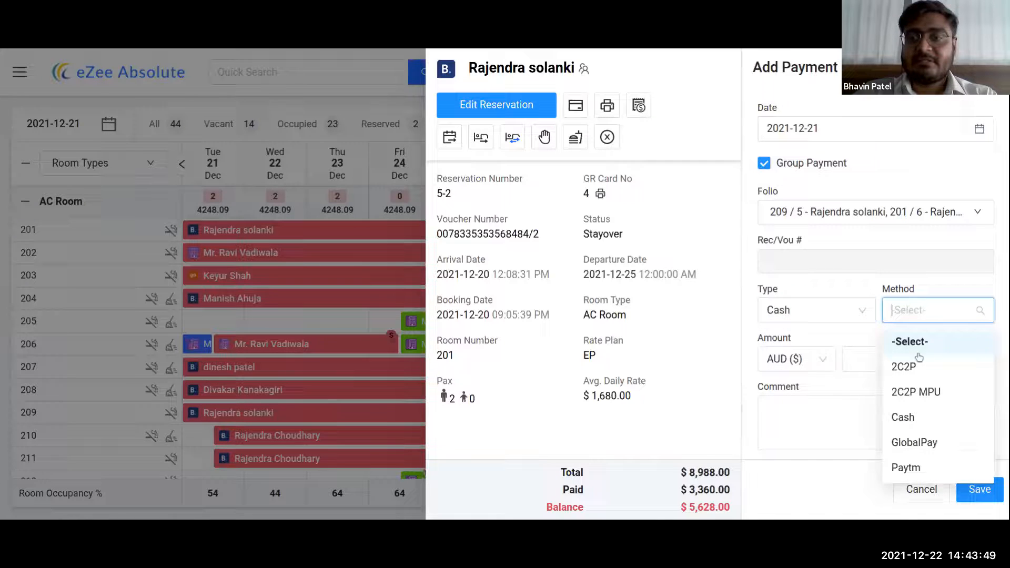
{"action": "left_click", "coordinate": [902, 417]}
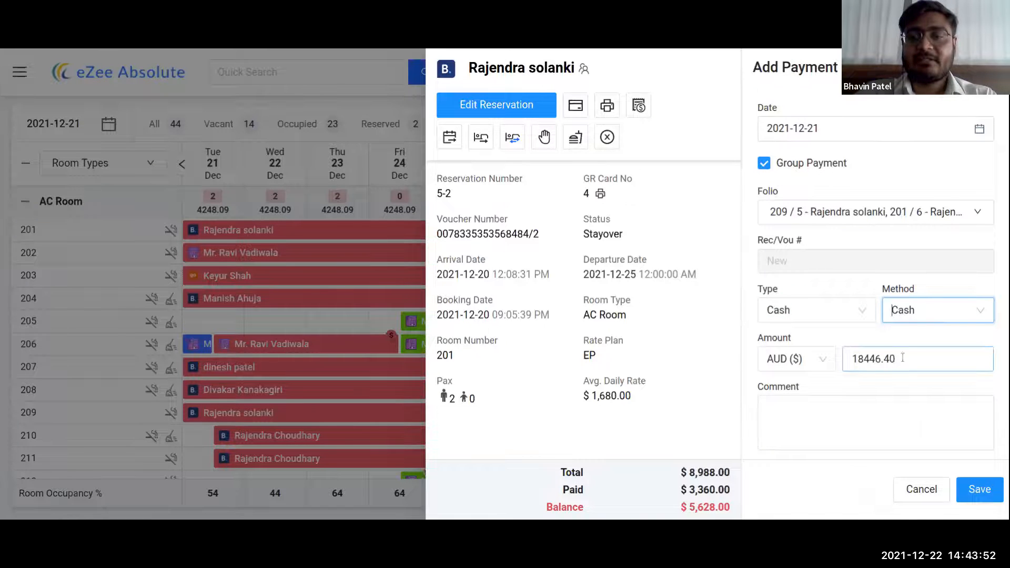
{"action": "left_click", "coordinate": [973, 493]}
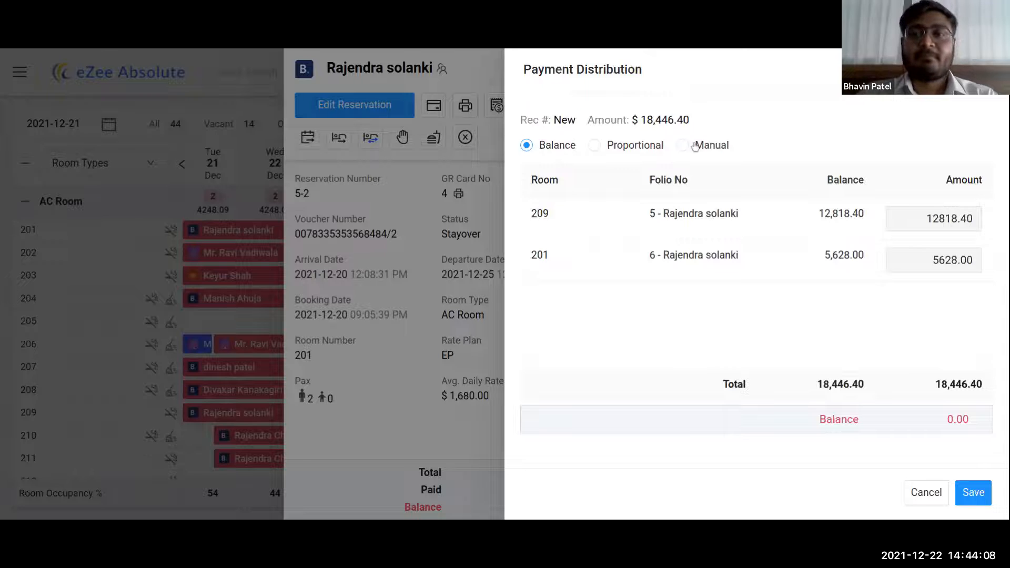
- Try the Proportional split, then save the payment distributed by Balance
{"action": "left_click", "coordinate": [625, 146]}
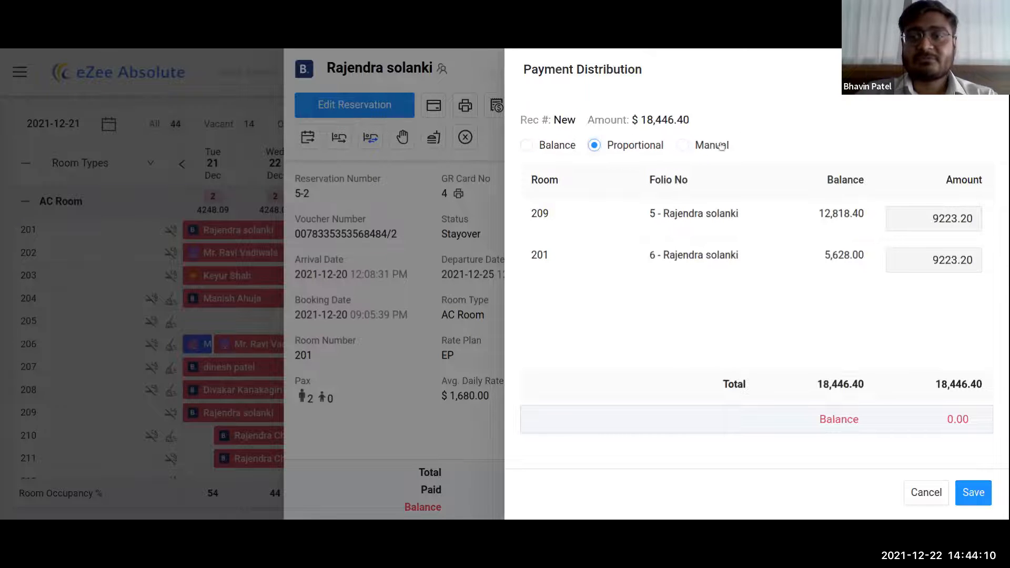
{"action": "left_click", "coordinate": [543, 150]}
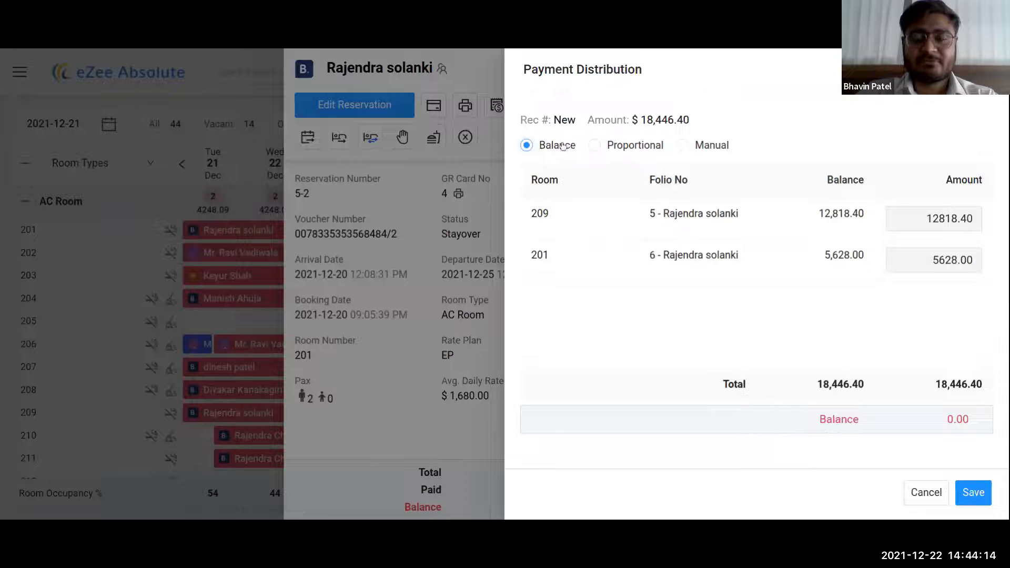
{"action": "left_click", "coordinate": [976, 502]}
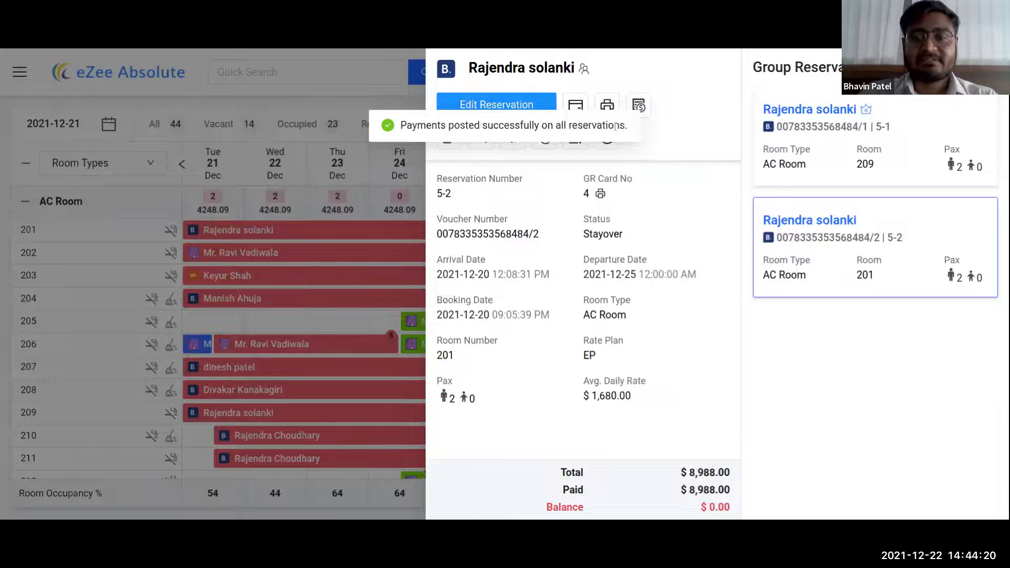
- Highlight the $8,988.00 total, 8,988.00 paid and $0.00 balance figures
{"action": "left_click_drag", "start_coordinate": [562, 473], "coordinate": [601, 476]}
{"action": "left_click_drag", "start_coordinate": [684, 472], "coordinate": [732, 475]}
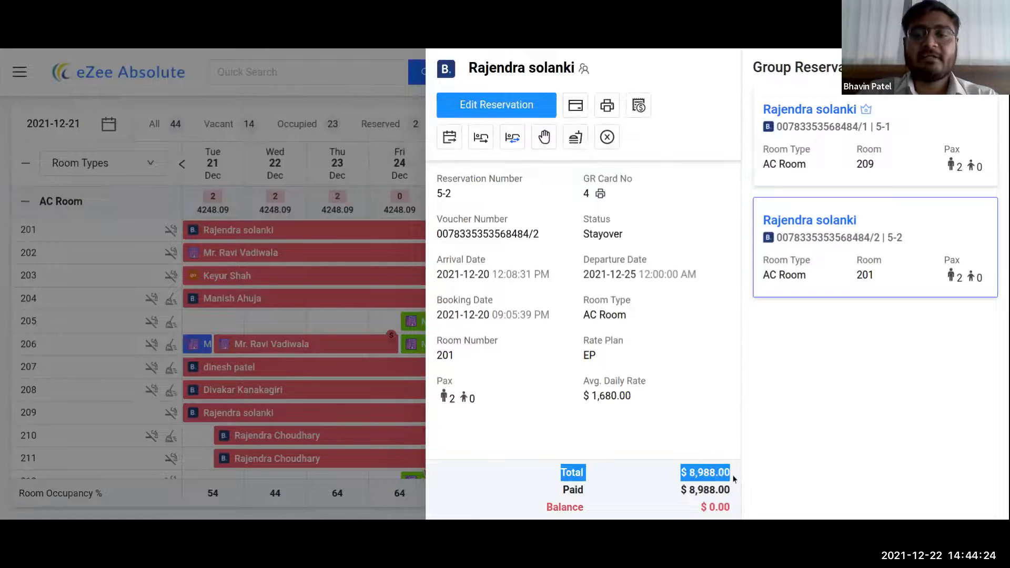
{"action": "double_click", "coordinate": [689, 490]}
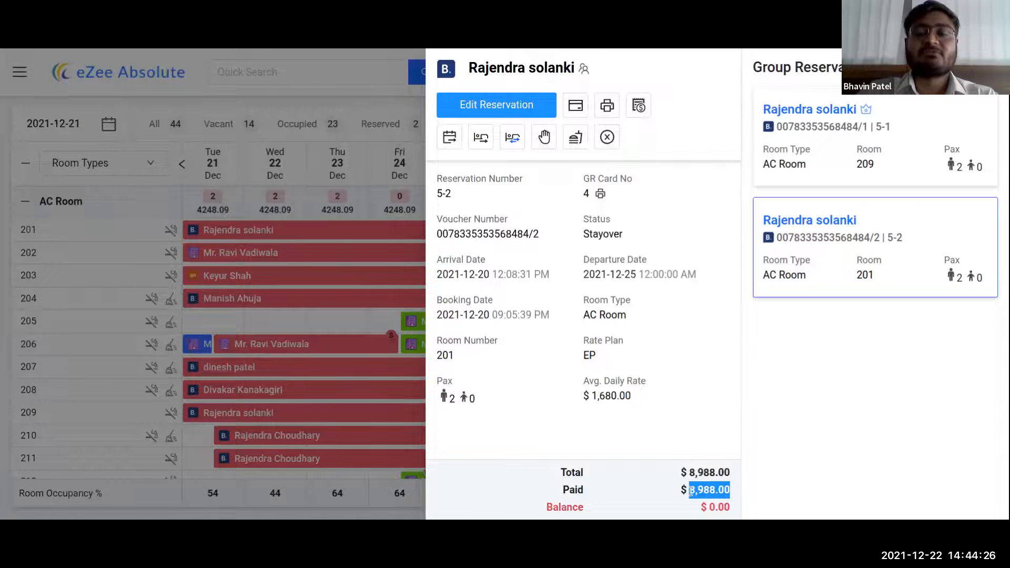
{"action": "triple_click", "coordinate": [709, 509]}
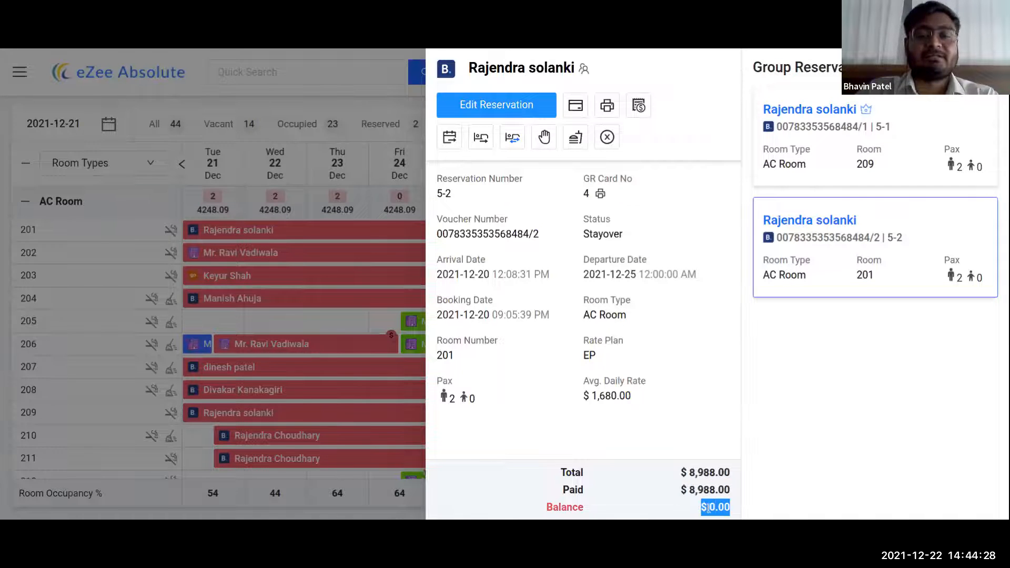
- Open the room 209 card from the Group Reservations list
{"action": "left_click", "coordinate": [816, 159]}
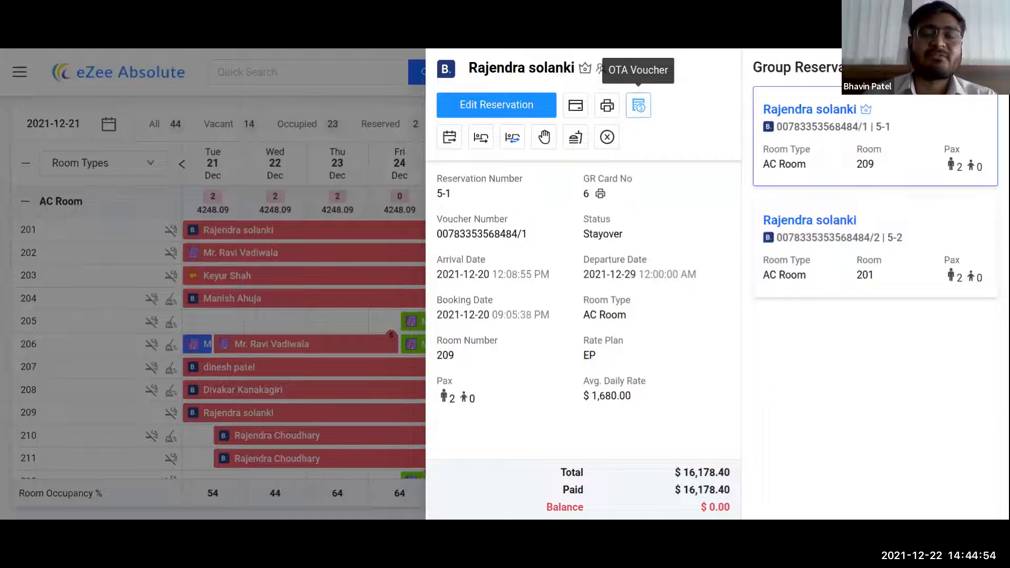
- Amend the whole group's departure to 2021-12-30 and confirm despite room 201 being unavailable
{"action": "left_click", "coordinate": [455, 140]}
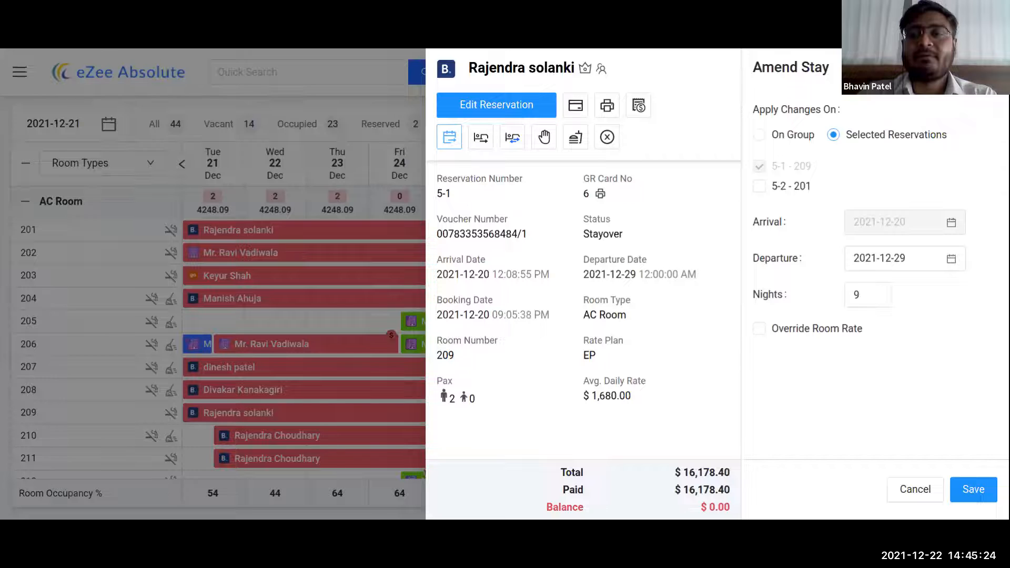
{"action": "left_click", "coordinate": [767, 137]}
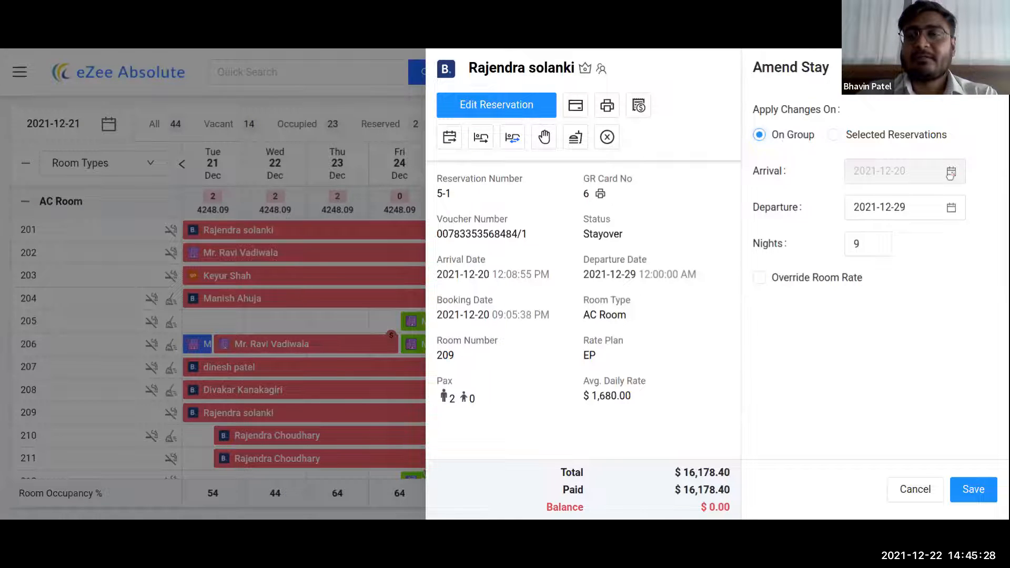
{"action": "left_click", "coordinate": [952, 208]}
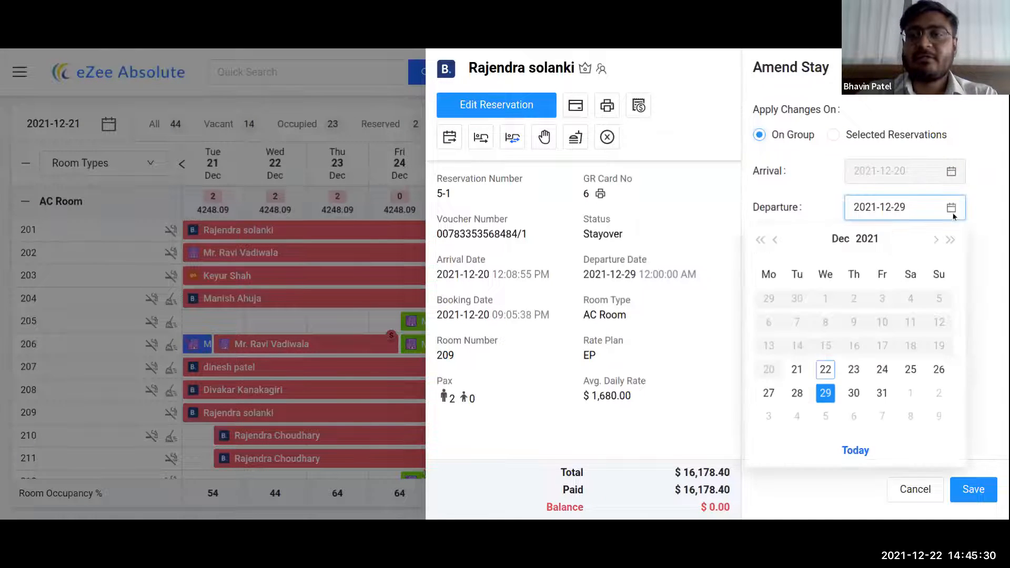
{"action": "left_click", "coordinate": [854, 393]}
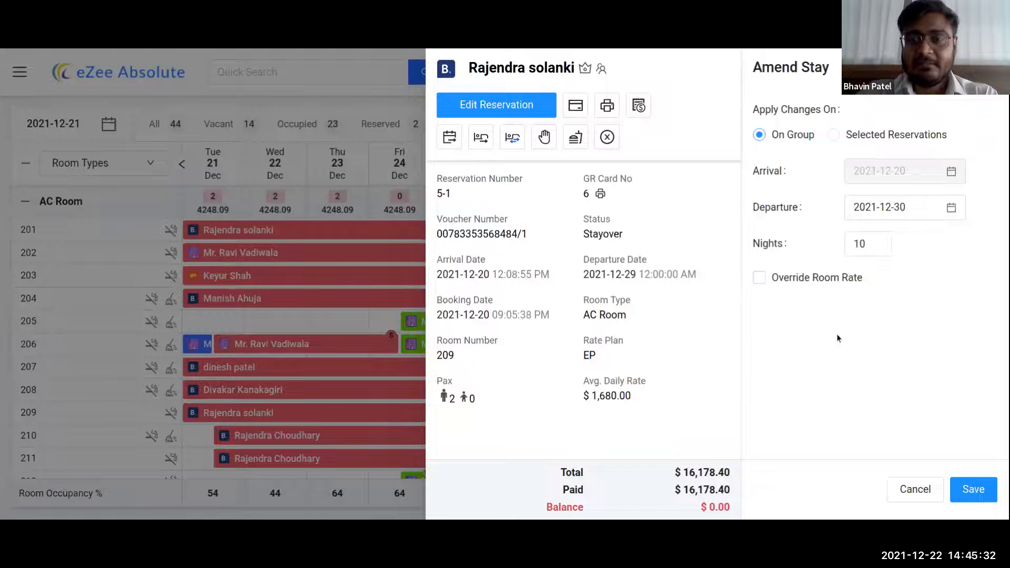
{"action": "left_click", "coordinate": [972, 491]}
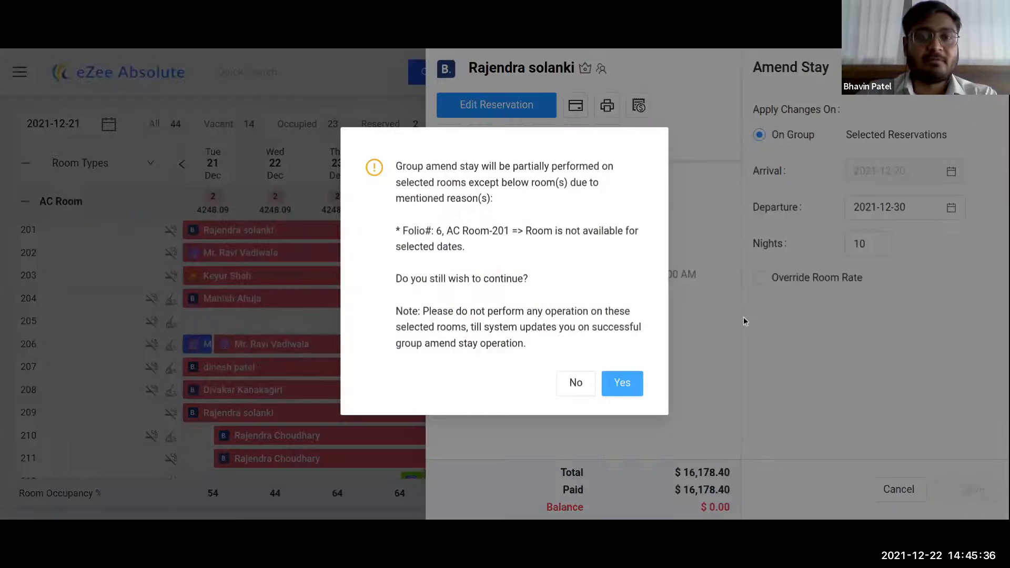
{"action": "left_click", "coordinate": [622, 384]}
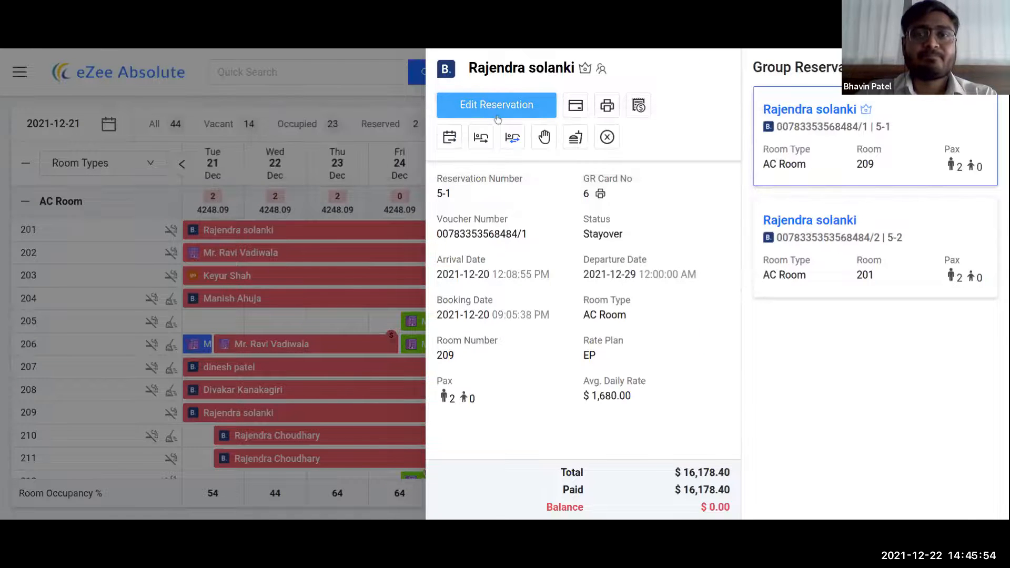
{"action": "left_click", "coordinate": [498, 111]}
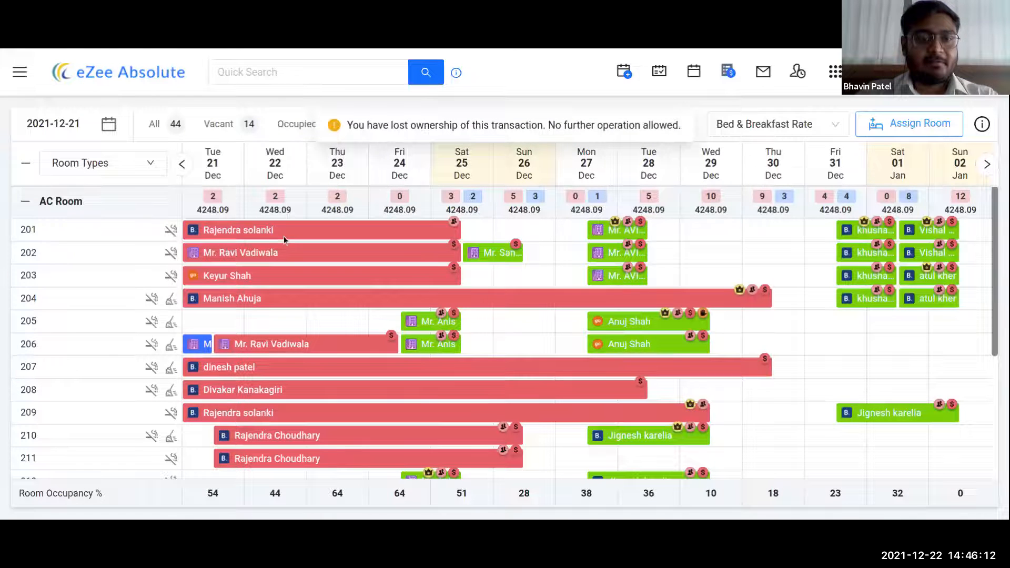
- Open the room 210 group reservation's full editing page
{"action": "left_click", "coordinate": [270, 446]}
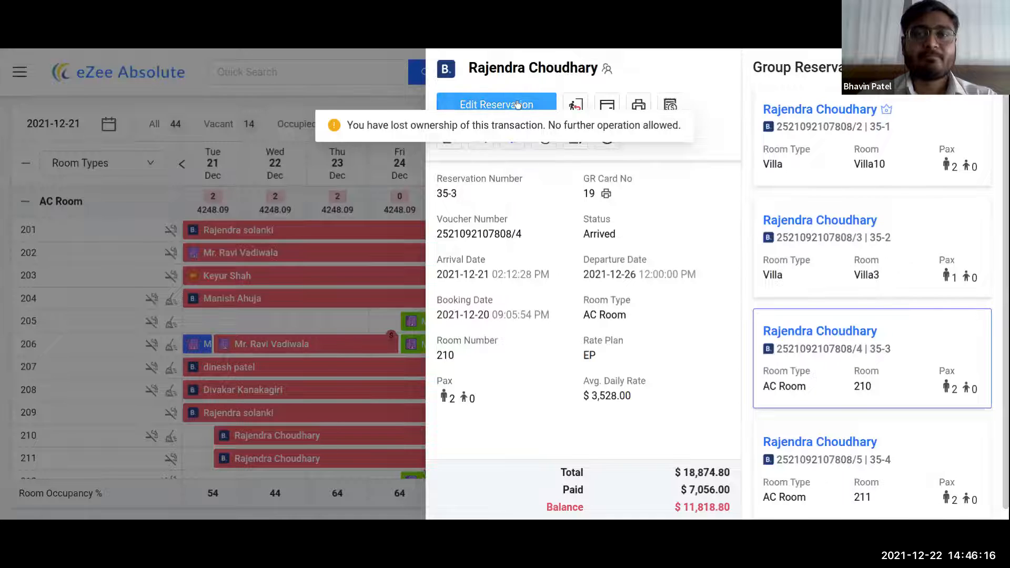
{"action": "left_click", "coordinate": [517, 104]}
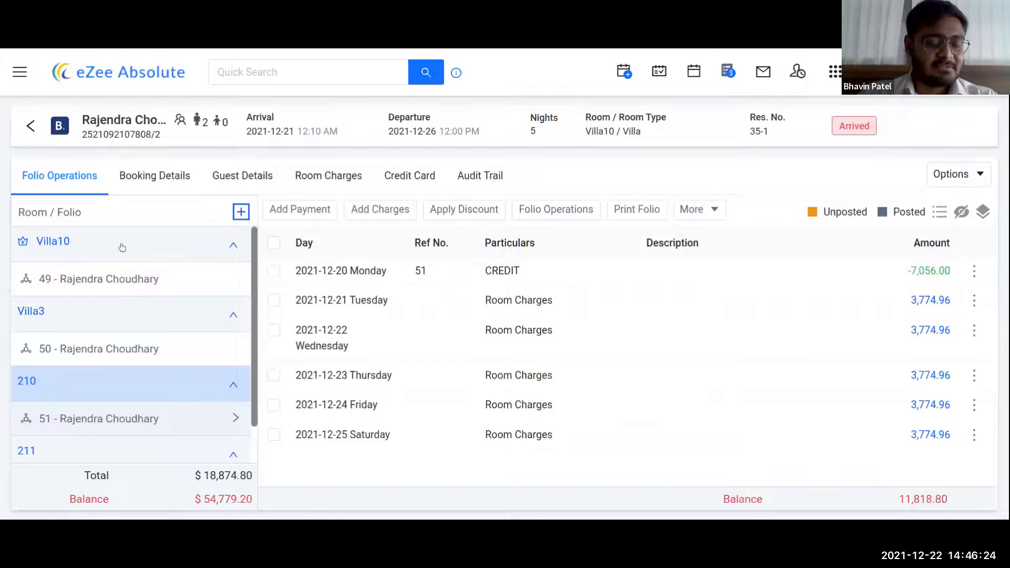
- View the Villa10 folio, then the Villa3 folio with its 3,774.96 daily room charges
{"action": "scroll", "coordinate": [85, 337], "scroll_direction": "down", "scroll_amount": 1}
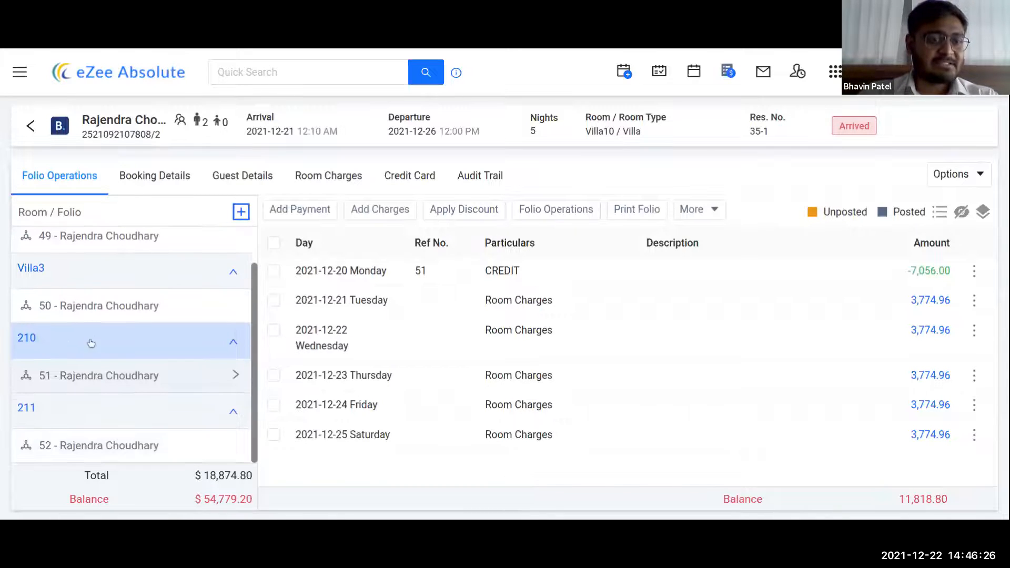
{"action": "scroll", "coordinate": [96, 387], "scroll_direction": "up", "scroll_amount": 1}
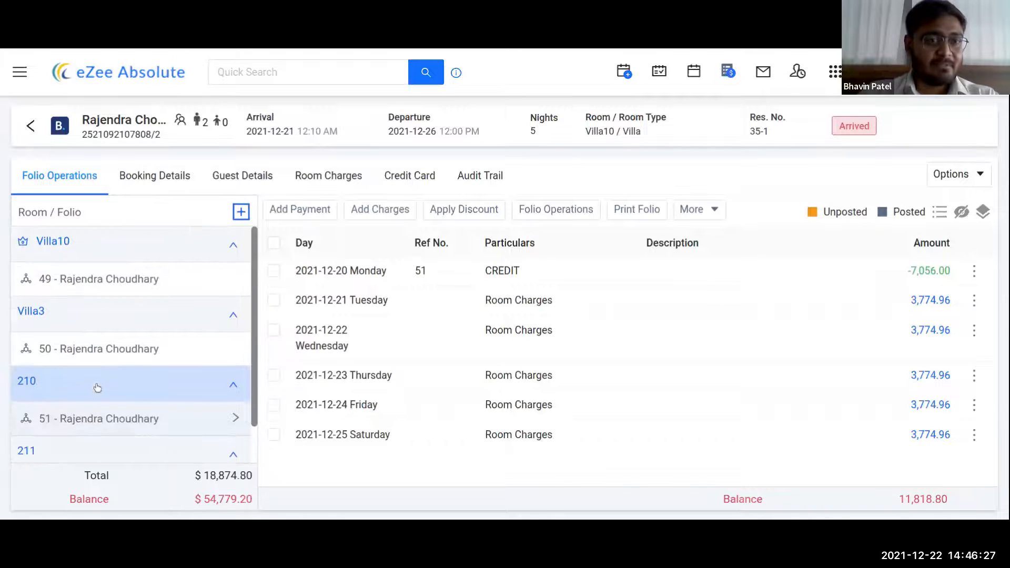
{"action": "left_click", "coordinate": [94, 285]}
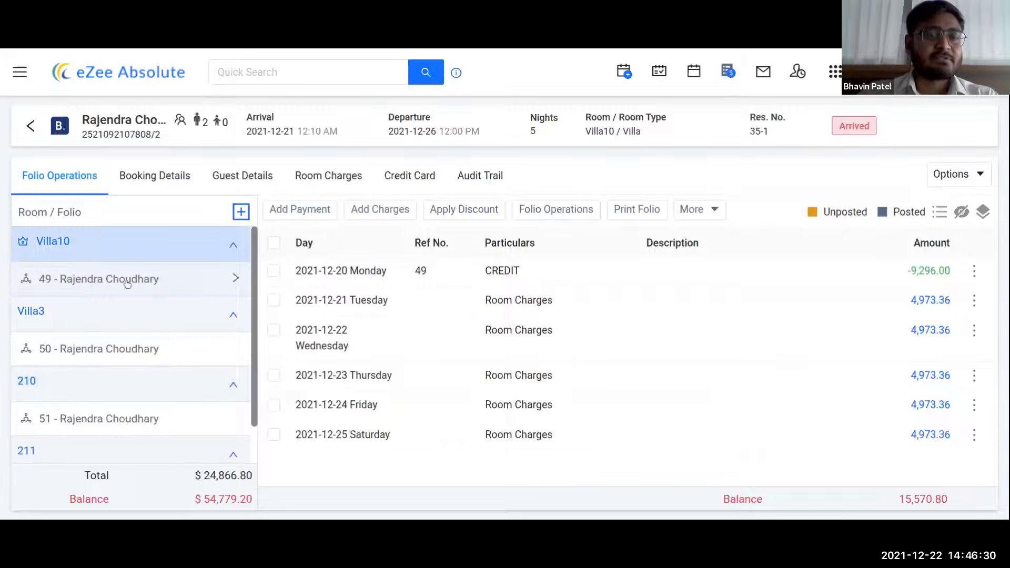
{"action": "left_click", "coordinate": [98, 352]}
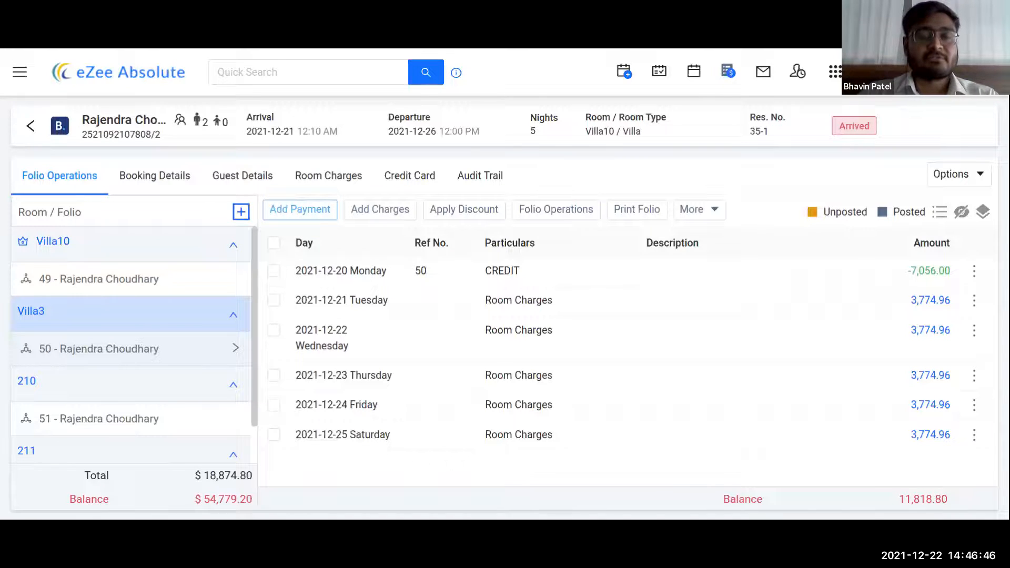
{"action": "left_click", "coordinate": [292, 209]}
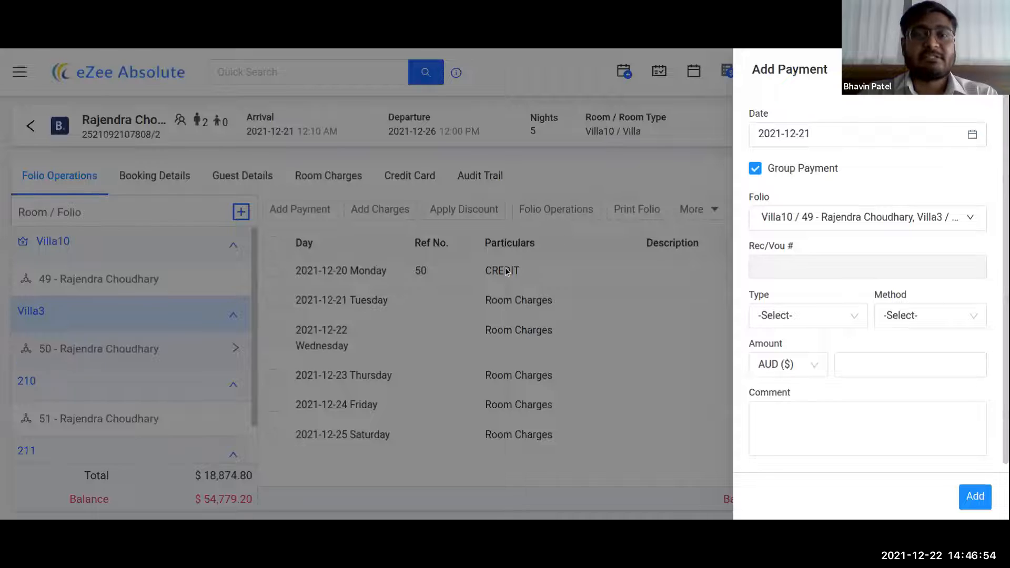
{"action": "left_click", "coordinate": [627, 257]}
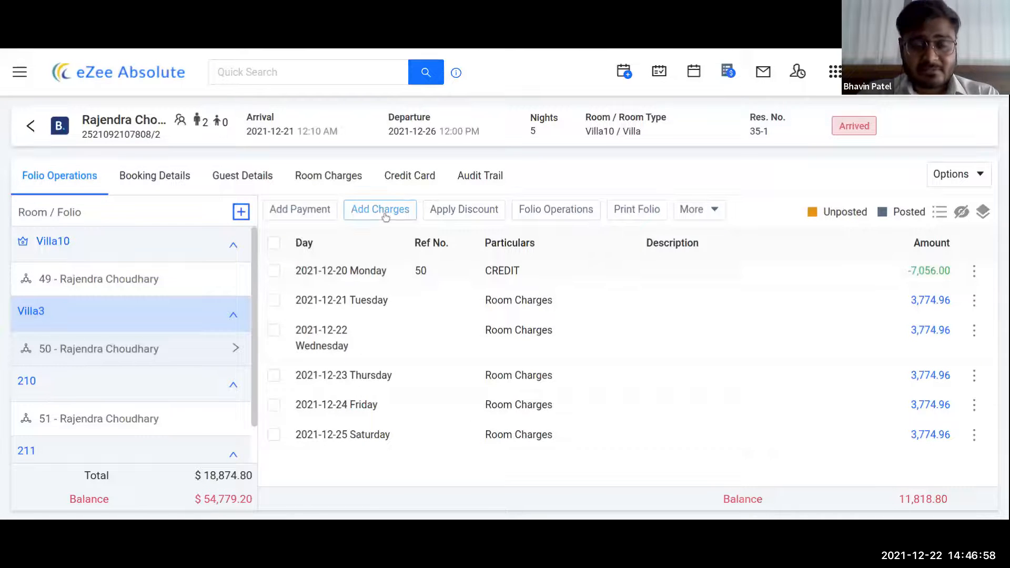
{"action": "left_click", "coordinate": [386, 214]}
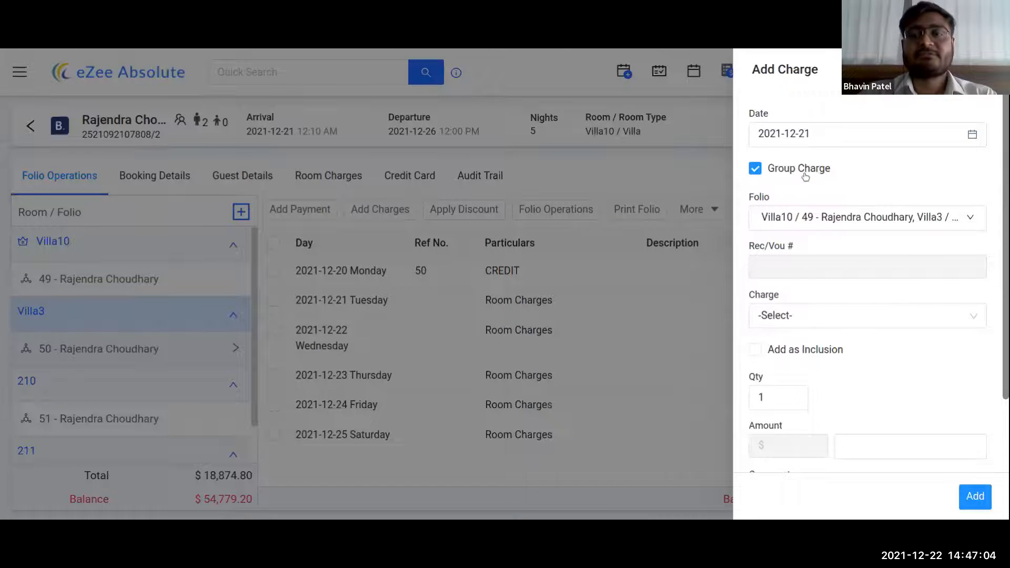
{"action": "left_click", "coordinate": [810, 314]}
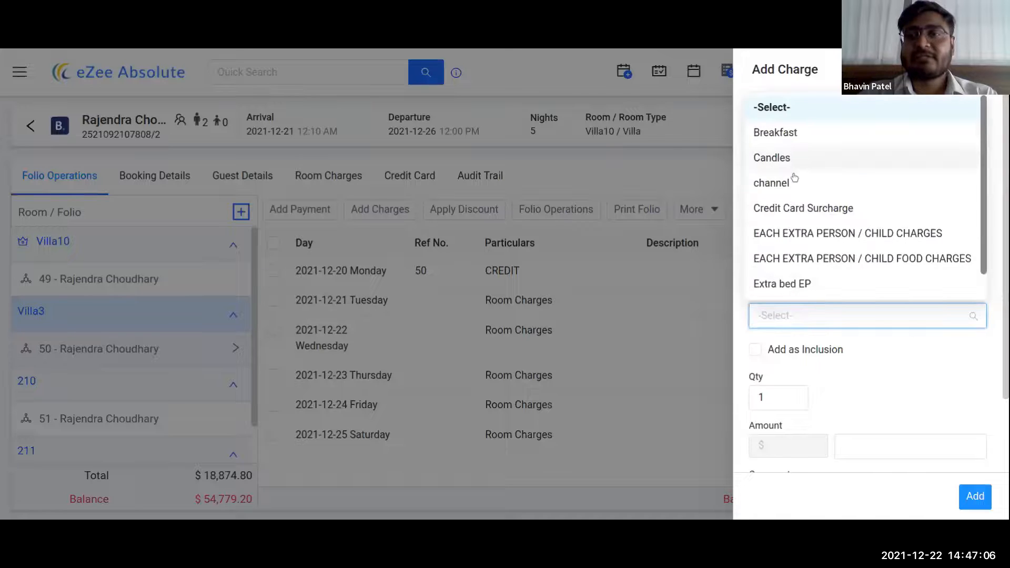
{"action": "left_click", "coordinate": [808, 210]}
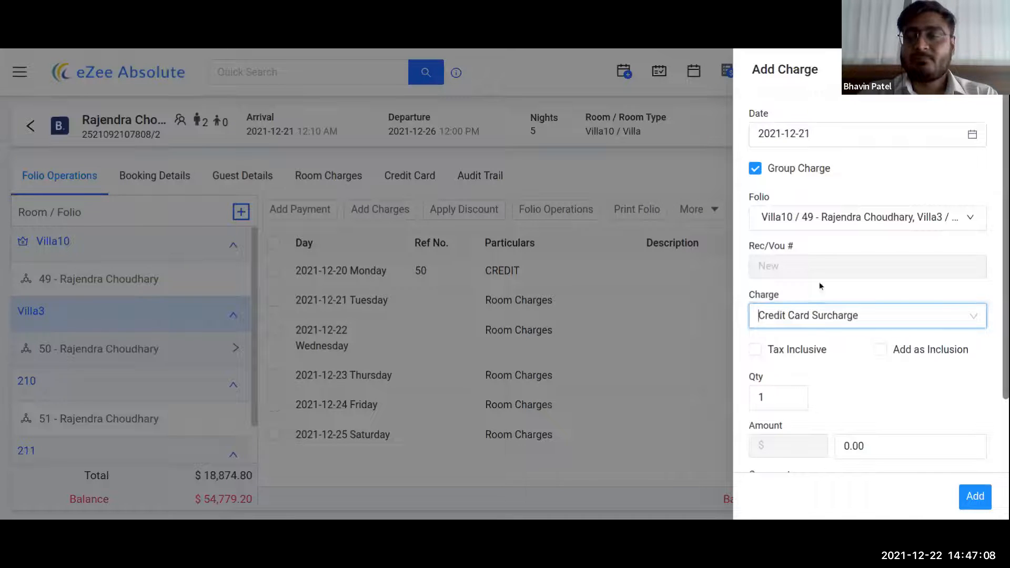
{"action": "scroll", "coordinate": [897, 366], "scroll_direction": "down", "scroll_amount": 2}
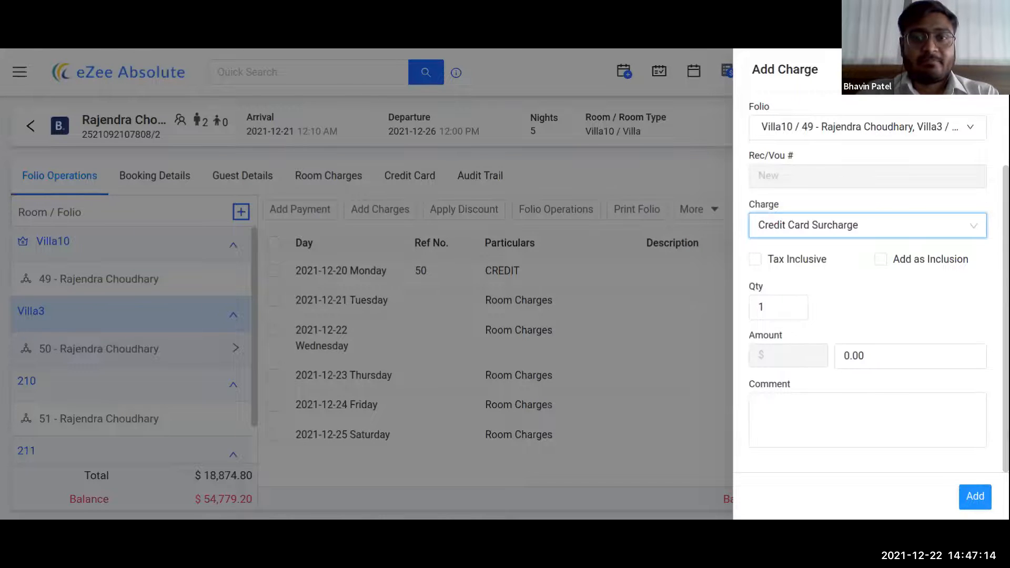
{"action": "left_click", "coordinate": [986, 70]}
- Fill in an Apply Discount date and 'service' type, then close it without adding
{"action": "left_click", "coordinate": [454, 217]}
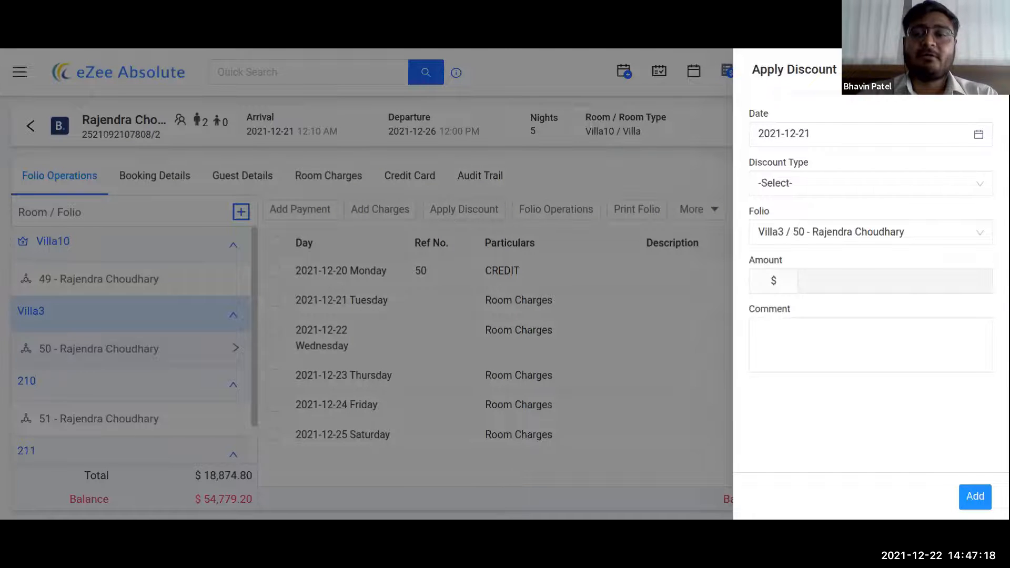
{"action": "left_click", "coordinate": [938, 134]}
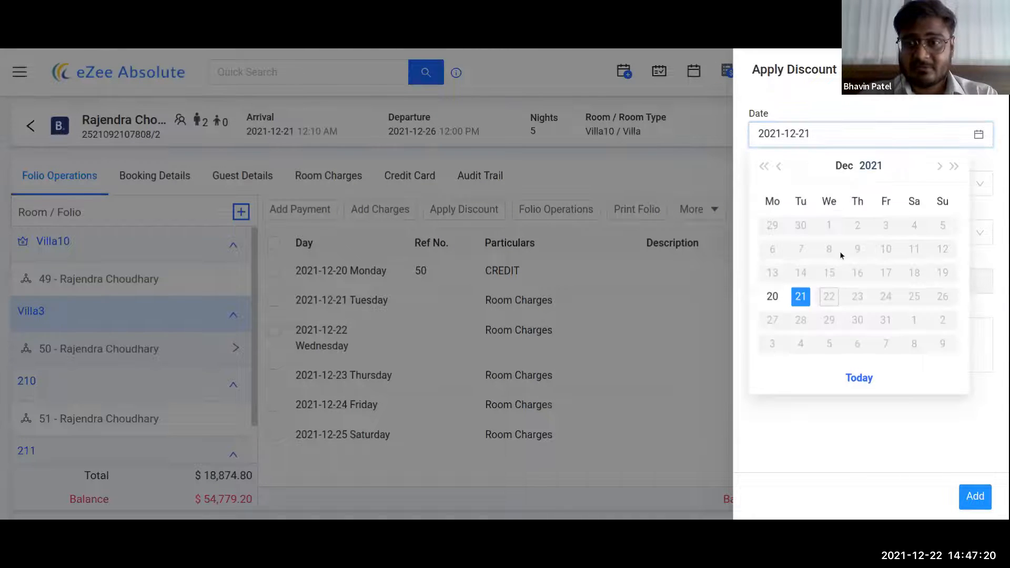
{"action": "left_click", "coordinate": [808, 425]}
{"action": "left_click", "coordinate": [841, 183]}
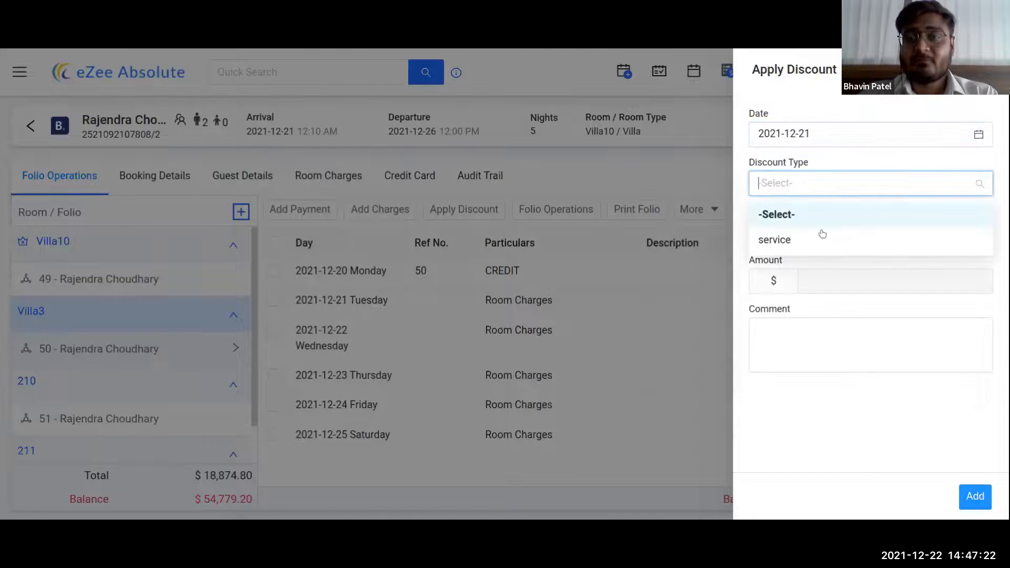
{"action": "left_click", "coordinate": [810, 247]}
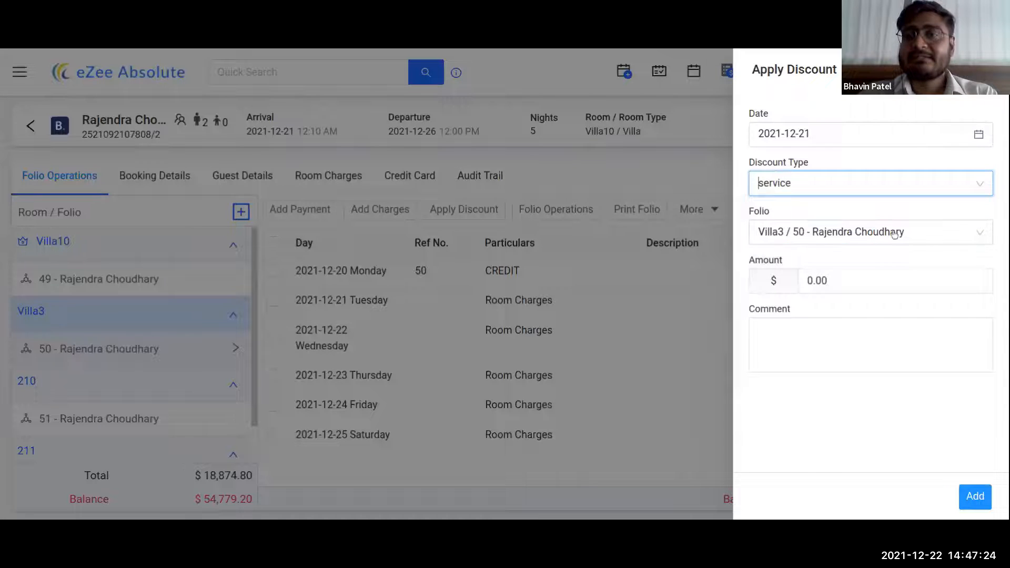
{"action": "left_click", "coordinate": [860, 271]}
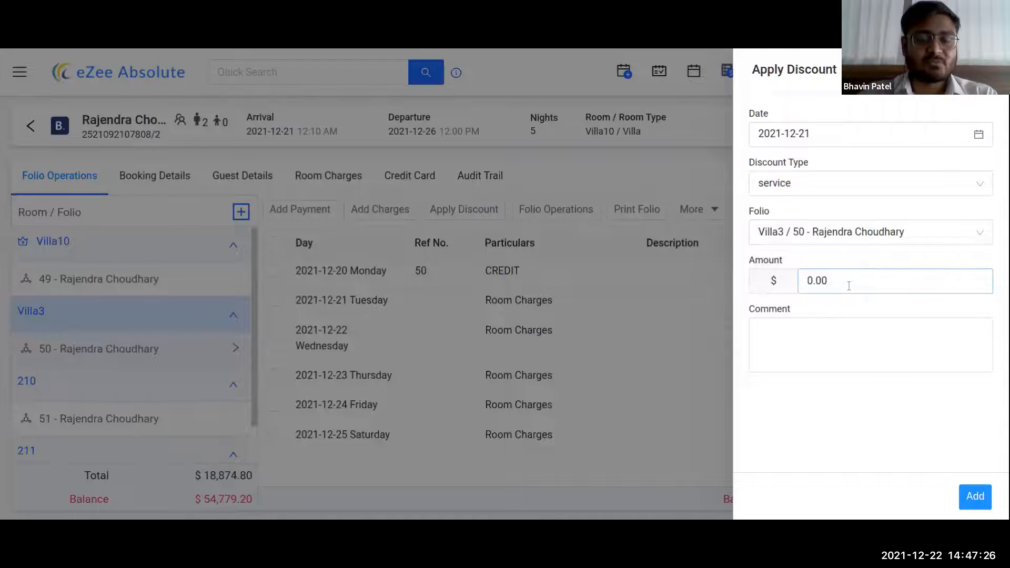
{"action": "left_click", "coordinate": [618, 318]}
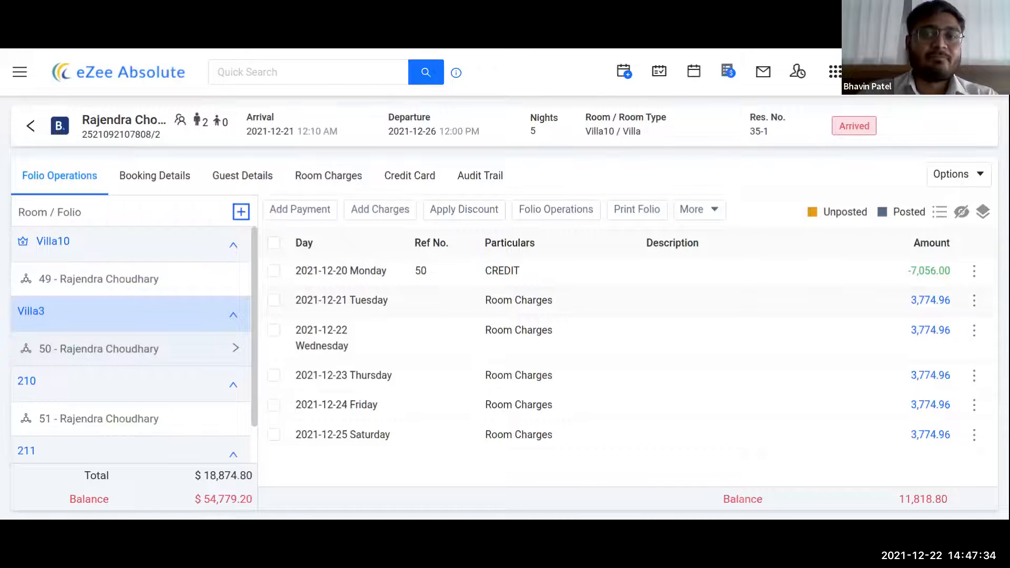
{"action": "left_click", "coordinate": [553, 211]}
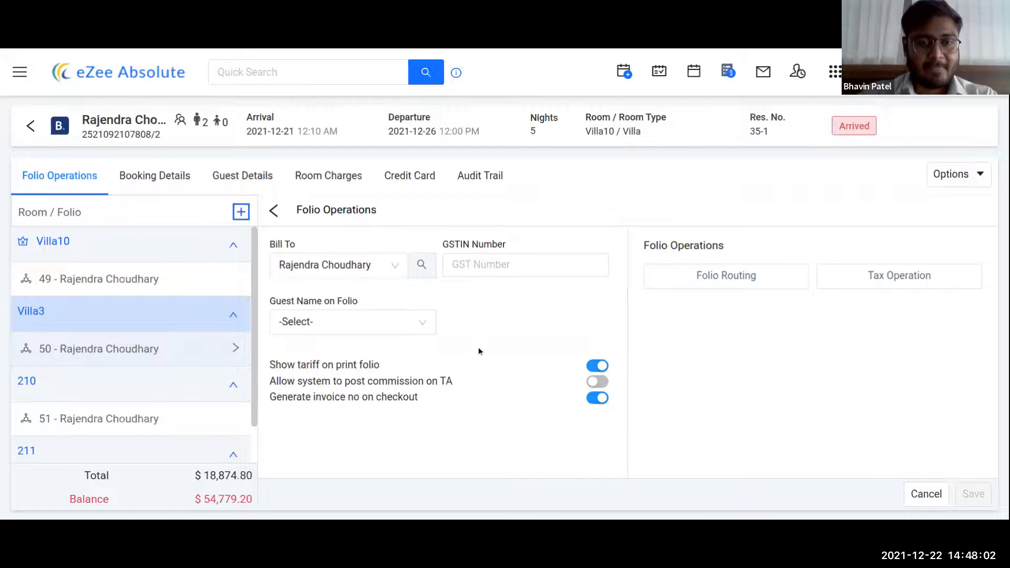
{"action": "left_click", "coordinate": [275, 211]}
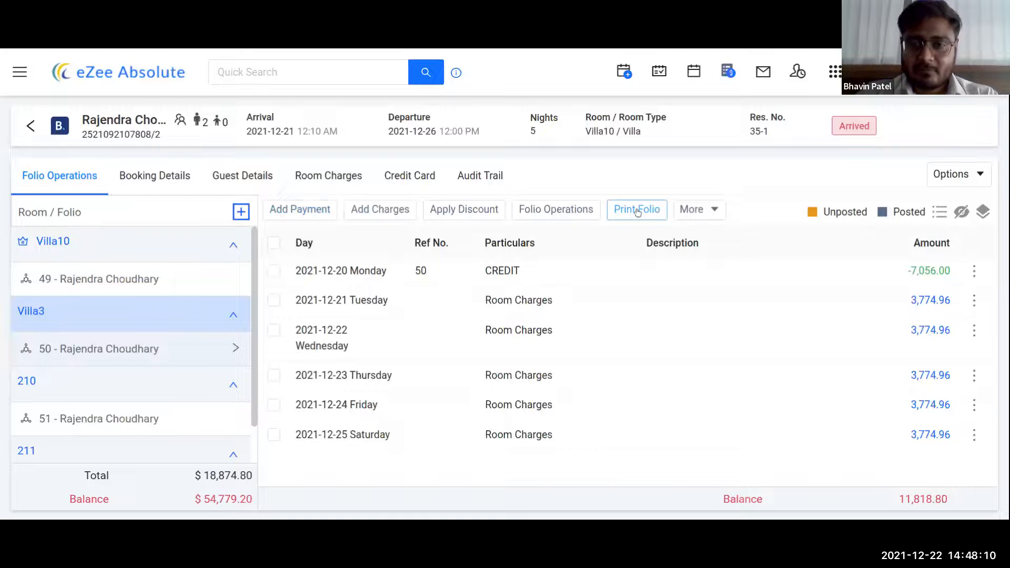
- Browse the group Options list, then show More actions like Adjustment, Transfer and Split Folio
{"action": "left_click", "coordinate": [977, 177]}
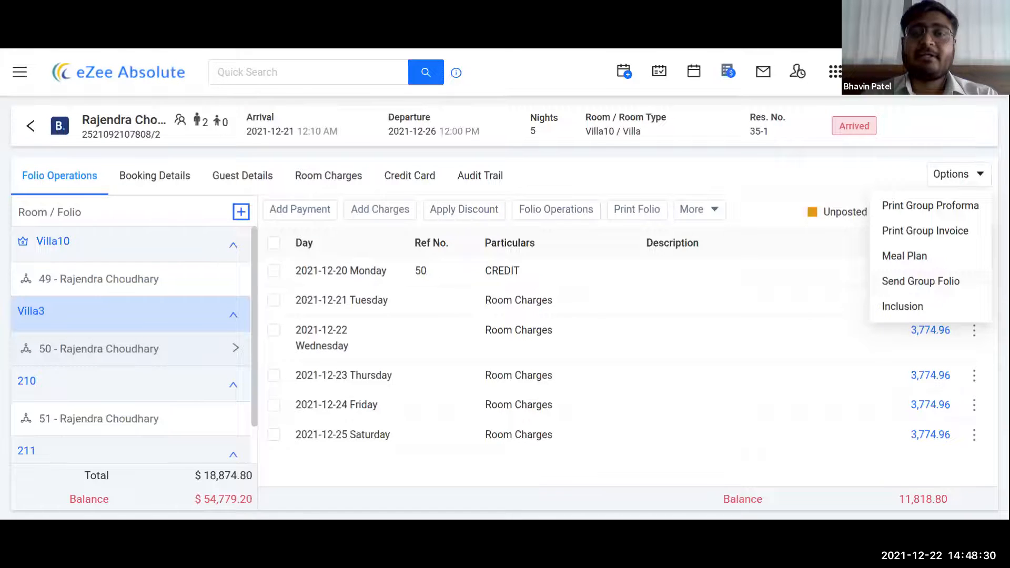
{"action": "left_click", "coordinate": [966, 181]}
{"action": "left_click", "coordinate": [966, 182]}
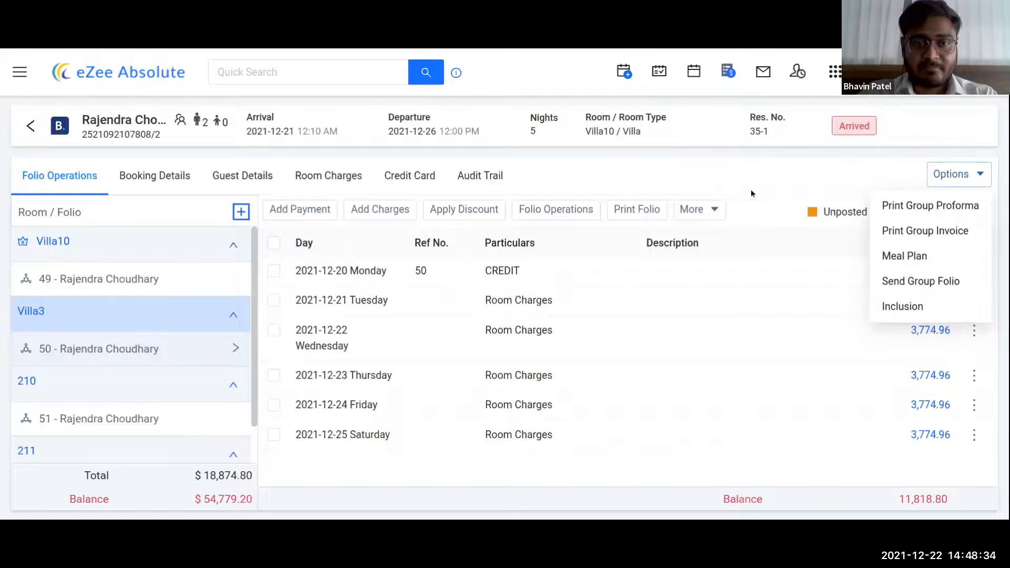
{"action": "left_click", "coordinate": [697, 209]}
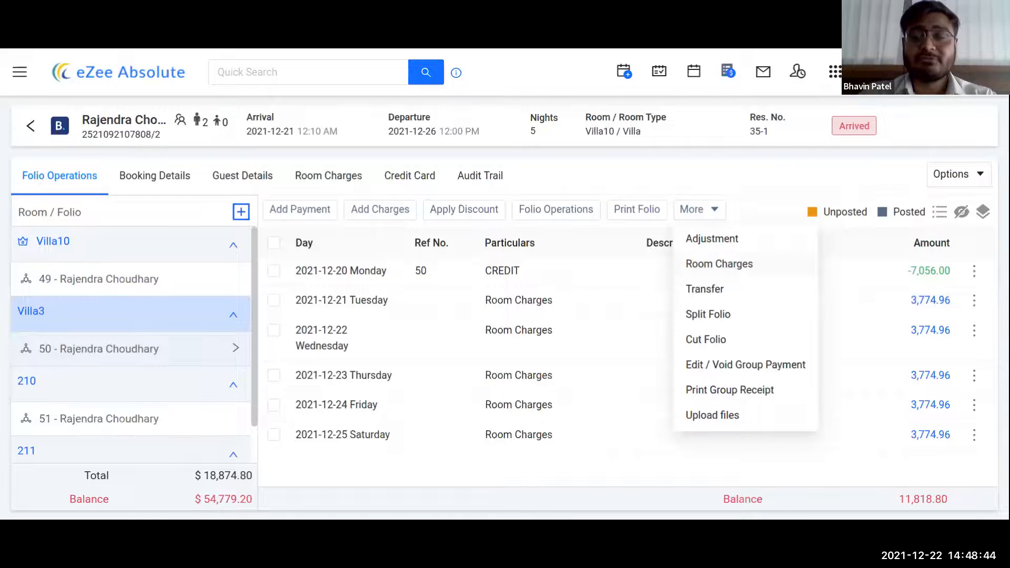
- Start a Cancellation Revenue room charge, then close the panel without posting it
{"action": "left_click", "coordinate": [719, 263]}
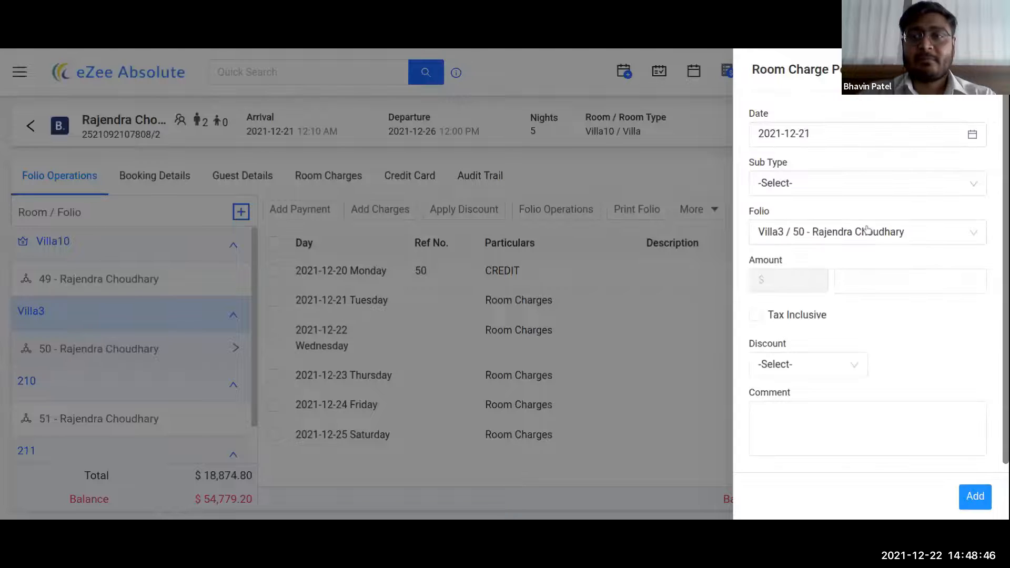
{"action": "left_click", "coordinate": [839, 182]}
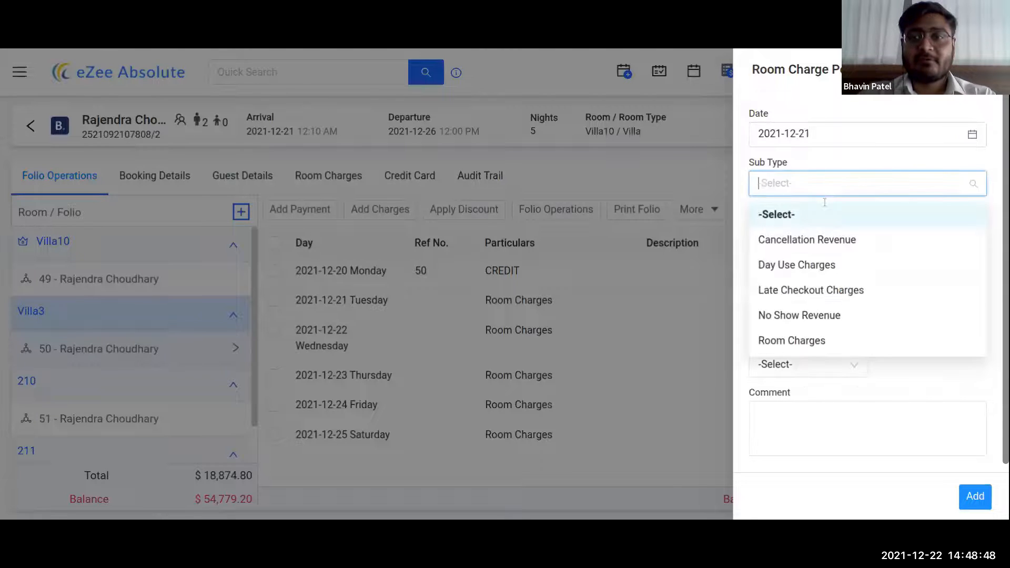
{"action": "left_click", "coordinate": [808, 241]}
{"action": "left_click", "coordinate": [853, 280]}
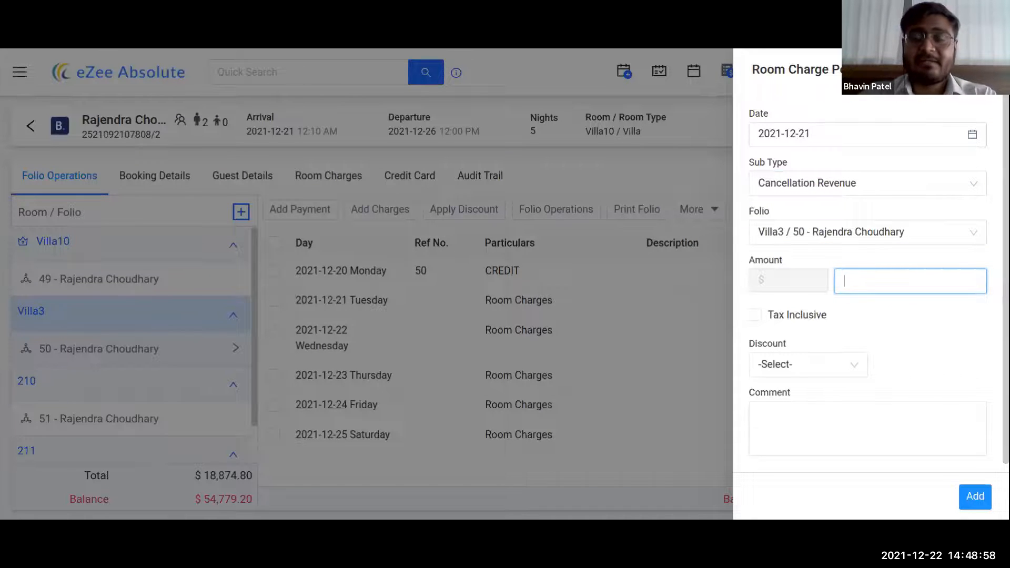
{"action": "left_click", "coordinate": [987, 70]}
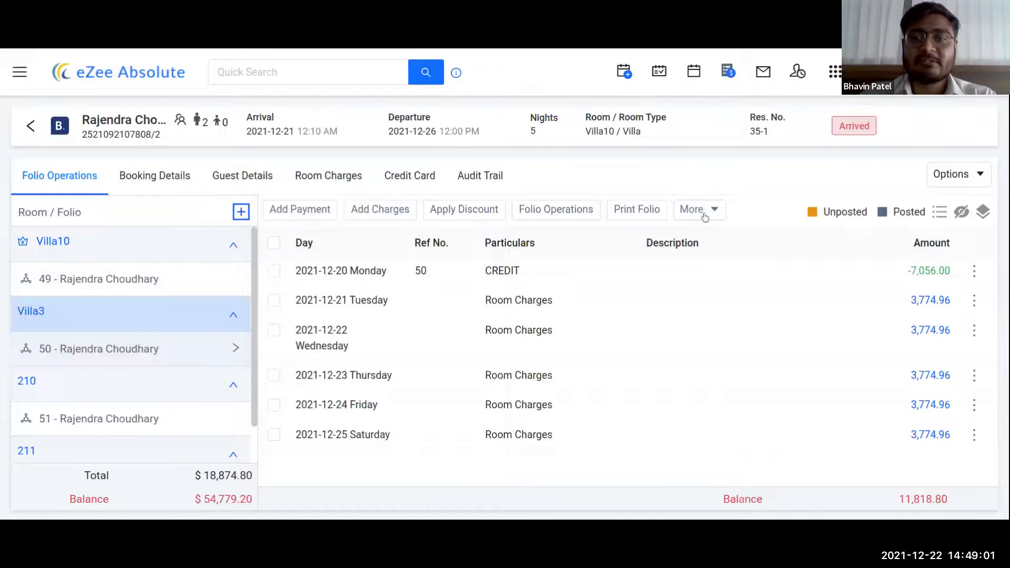
- Reopen and dismiss the More actions list, then go to Booking Details
{"action": "left_click", "coordinate": [705, 217]}
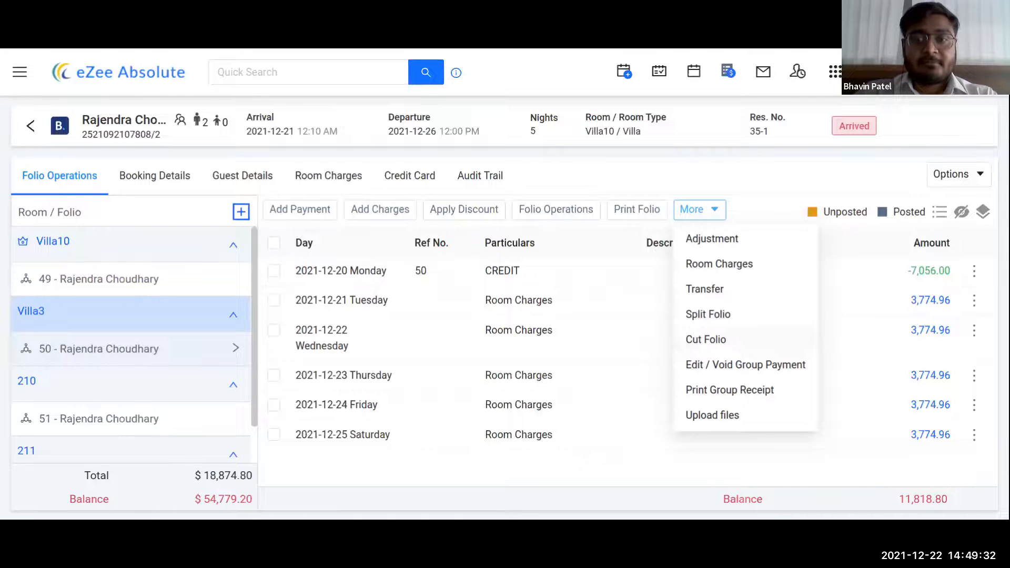
{"action": "left_click", "coordinate": [761, 201]}
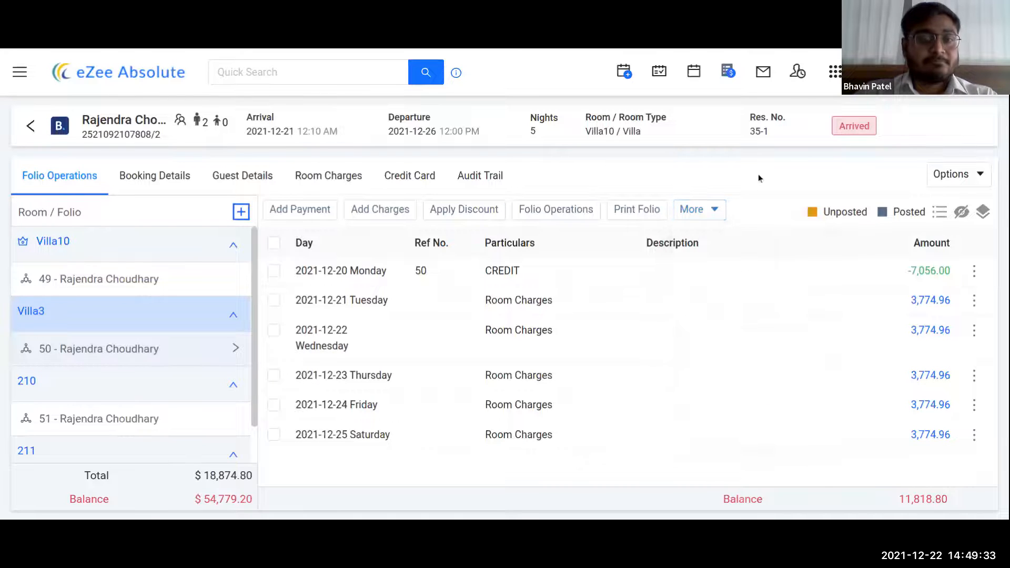
{"action": "left_click", "coordinate": [161, 175]}
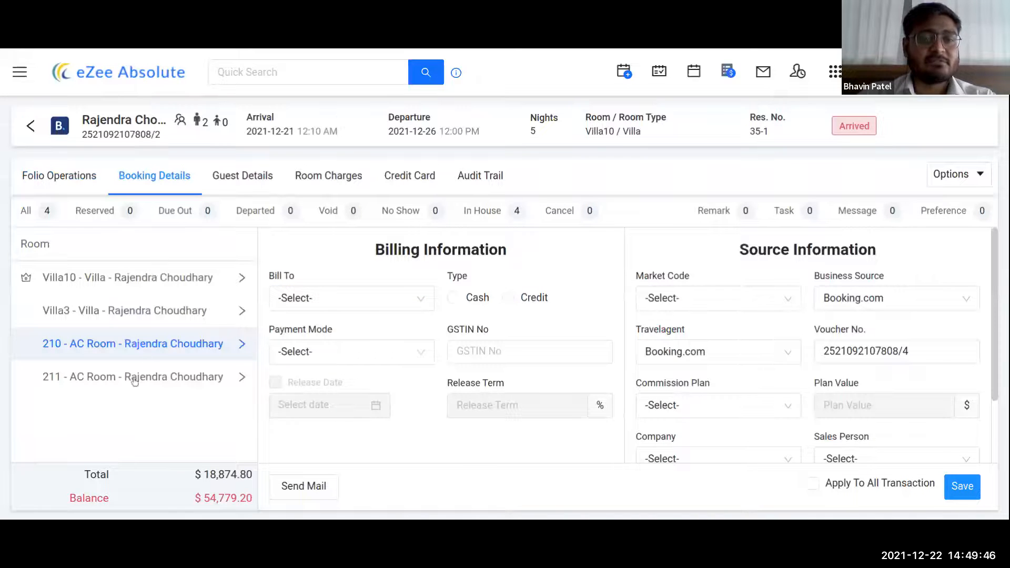
- Open and close the Bill To choices and scroll through the booking form
{"action": "left_click", "coordinate": [383, 308]}
{"action": "left_click", "coordinate": [383, 308]}
{"action": "scroll", "coordinate": [797, 304], "scroll_direction": "down", "scroll_amount": 1}
{"action": "scroll", "coordinate": [798, 299], "scroll_direction": "down", "scroll_amount": 2}
{"action": "scroll", "coordinate": [800, 299], "scroll_direction": "up", "scroll_amount": 3}
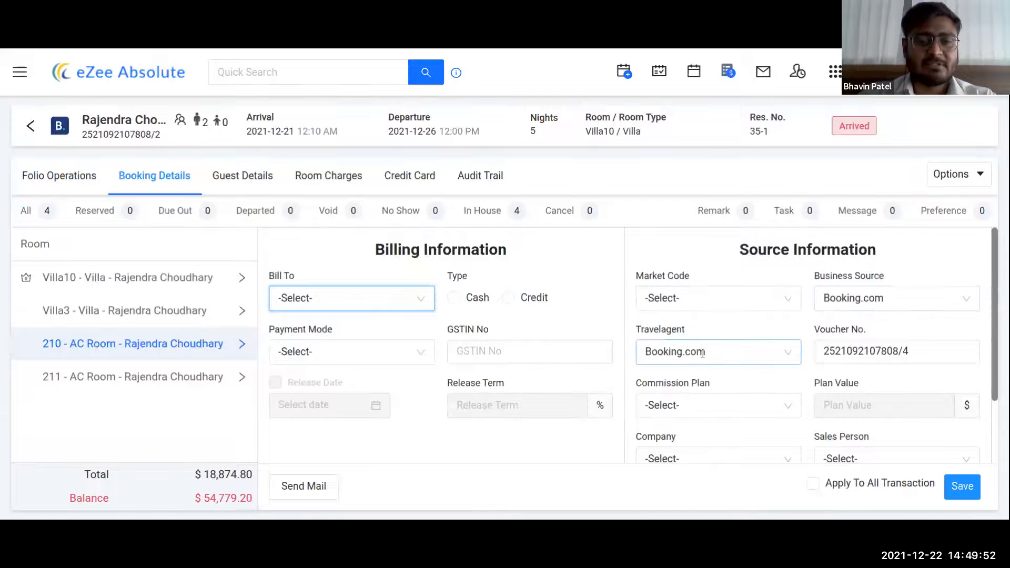
{"action": "scroll", "coordinate": [784, 337], "scroll_direction": "down", "scroll_amount": 2}
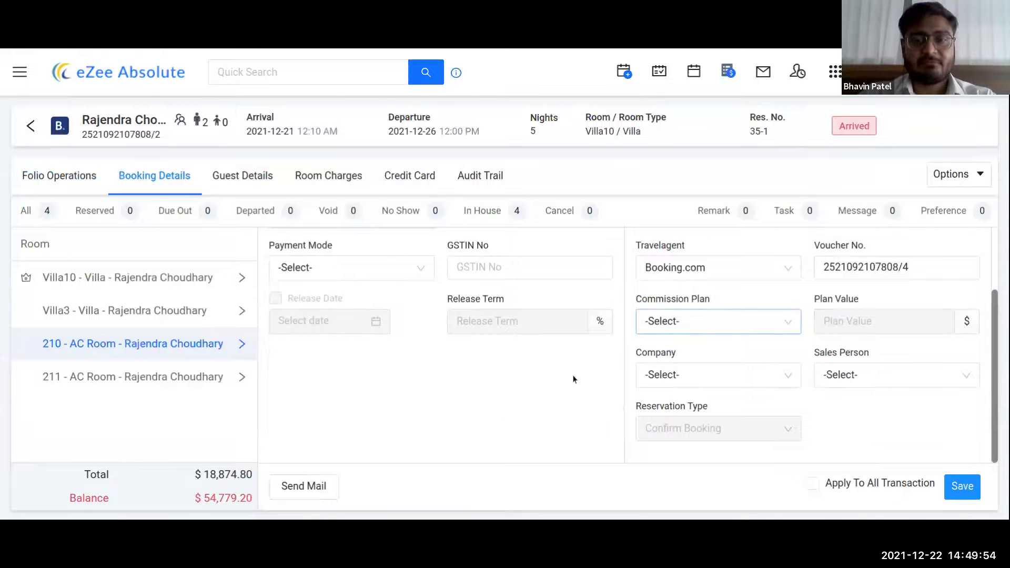
{"action": "scroll", "coordinate": [509, 384], "scroll_direction": "up", "scroll_amount": 3}
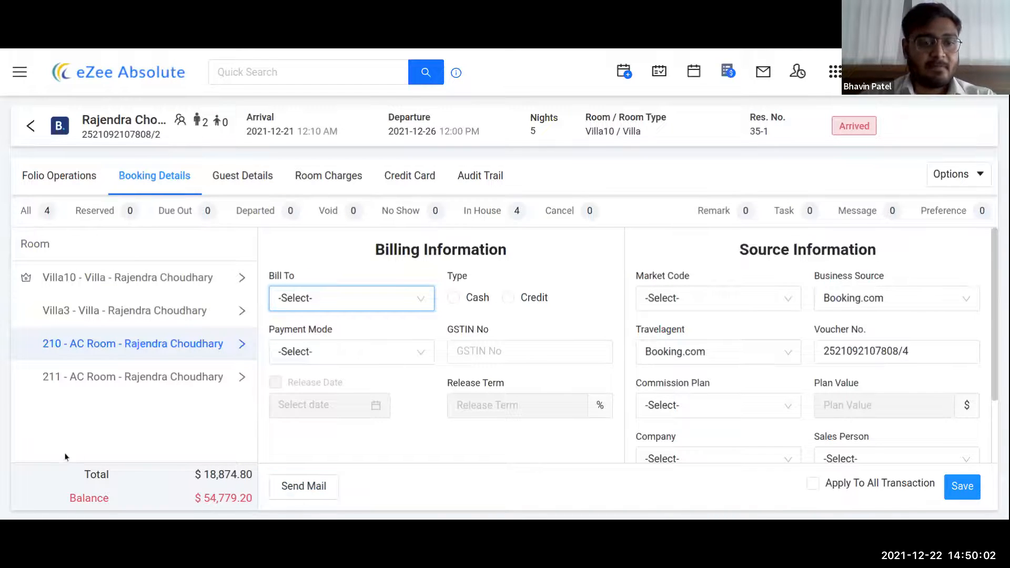
- Highlight the Total ($18,874.80) and Balance ($54,779.20) figures, then clear the selection
{"action": "left_click_drag", "start_coordinate": [78, 472], "coordinate": [93, 475]}
{"action": "left_click_drag", "start_coordinate": [168, 477], "coordinate": [227, 497]}
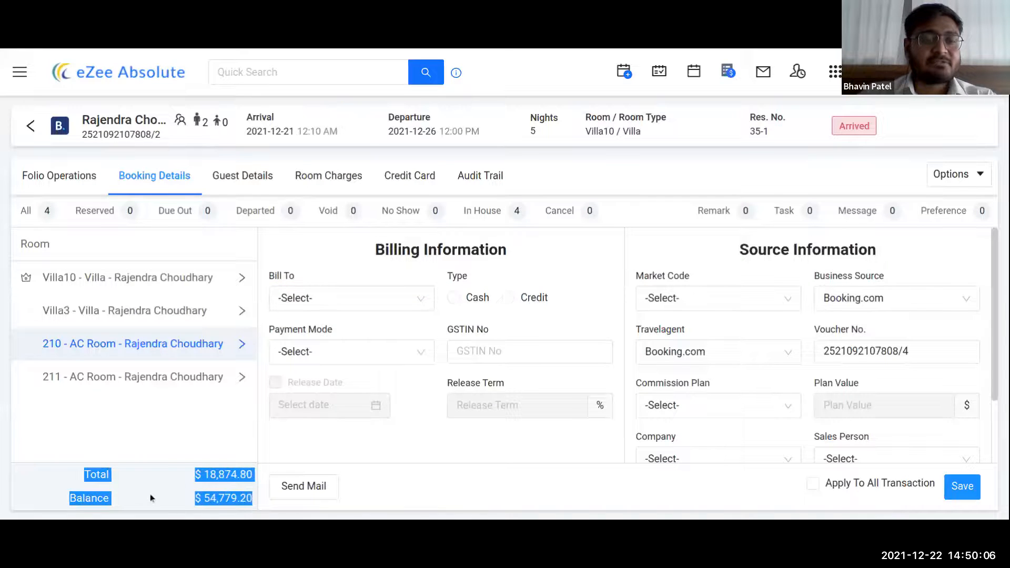
{"action": "left_click", "coordinate": [186, 426]}
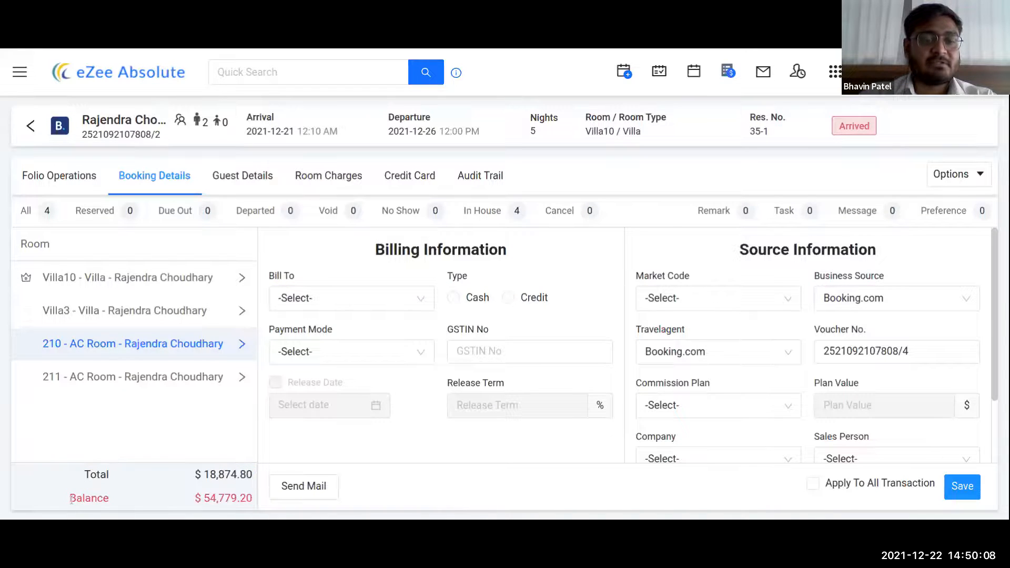
{"action": "left_click_drag", "start_coordinate": [70, 503], "coordinate": [194, 474]}
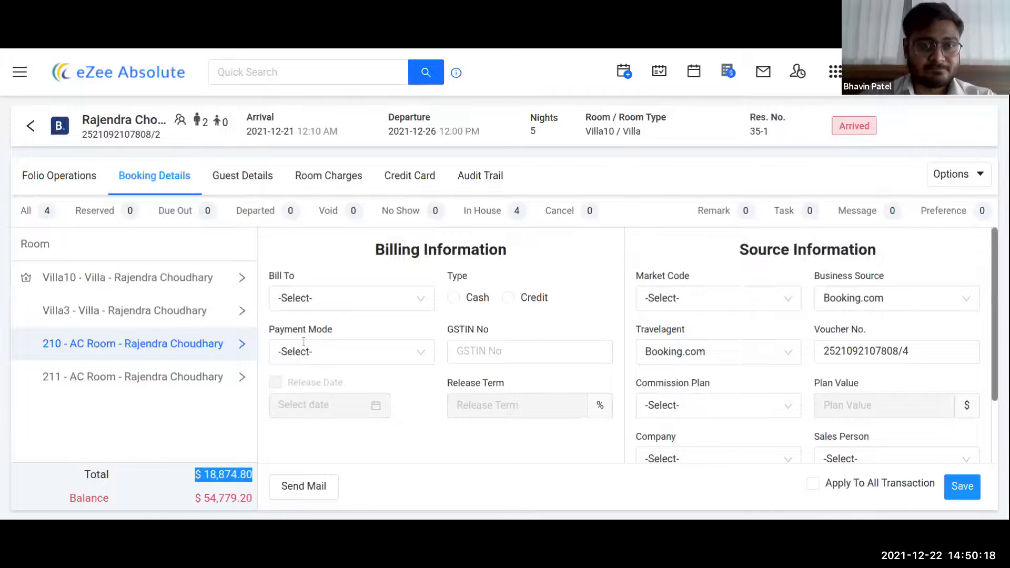
{"action": "left_click", "coordinate": [352, 427]}
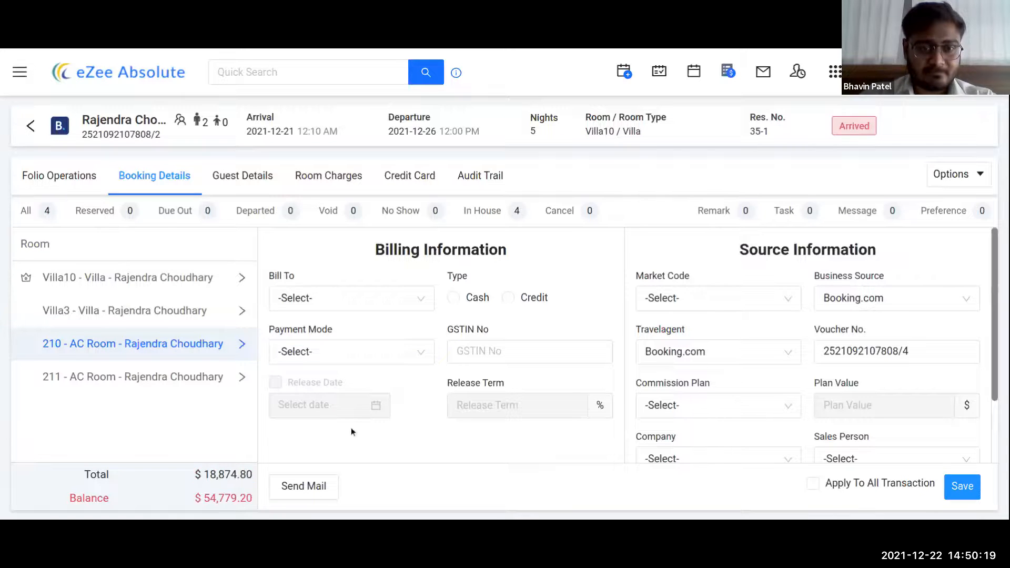
- Open the Guest Details page for the Villa10 guest
{"action": "left_click", "coordinate": [245, 175]}
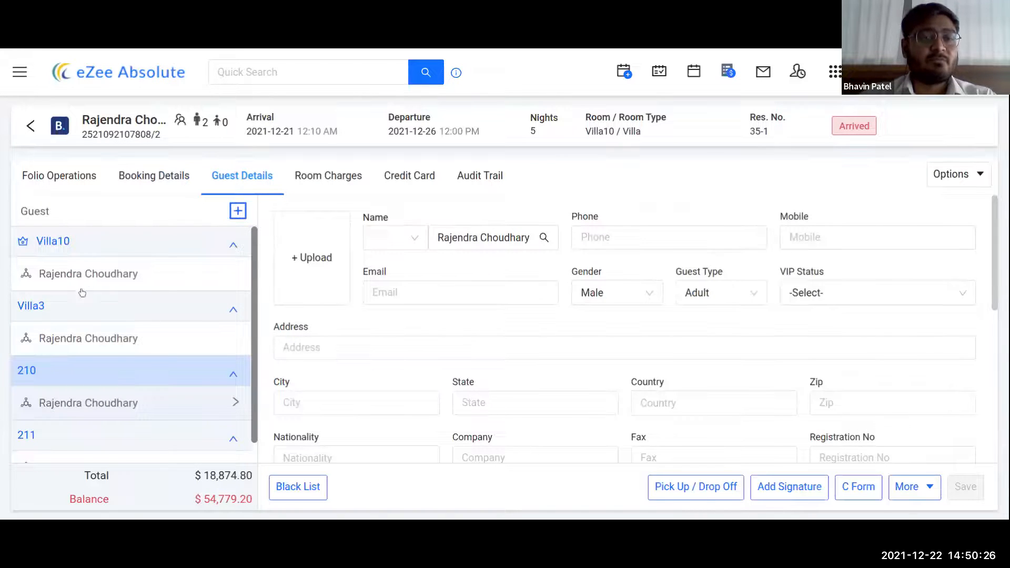
{"action": "scroll", "coordinate": [87, 413], "scroll_direction": "down", "scroll_amount": 1}
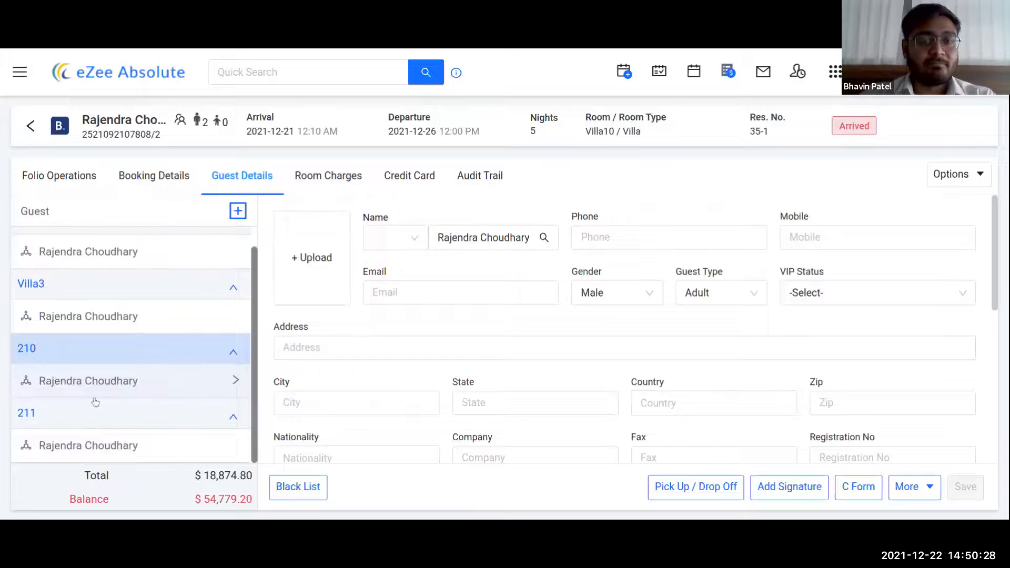
{"action": "scroll", "coordinate": [92, 379], "scroll_direction": "up", "scroll_amount": 1}
{"action": "left_click", "coordinate": [100, 275]}
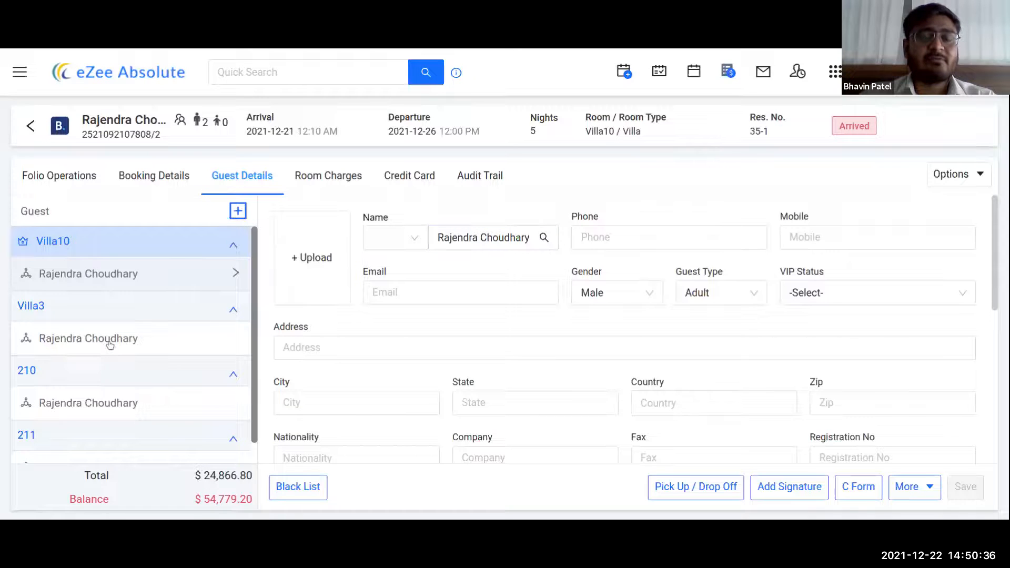
- Replace the Villa10 guest's name with the new guest's full name, save, and view Room Charges
{"action": "triple_click", "coordinate": [475, 238]}
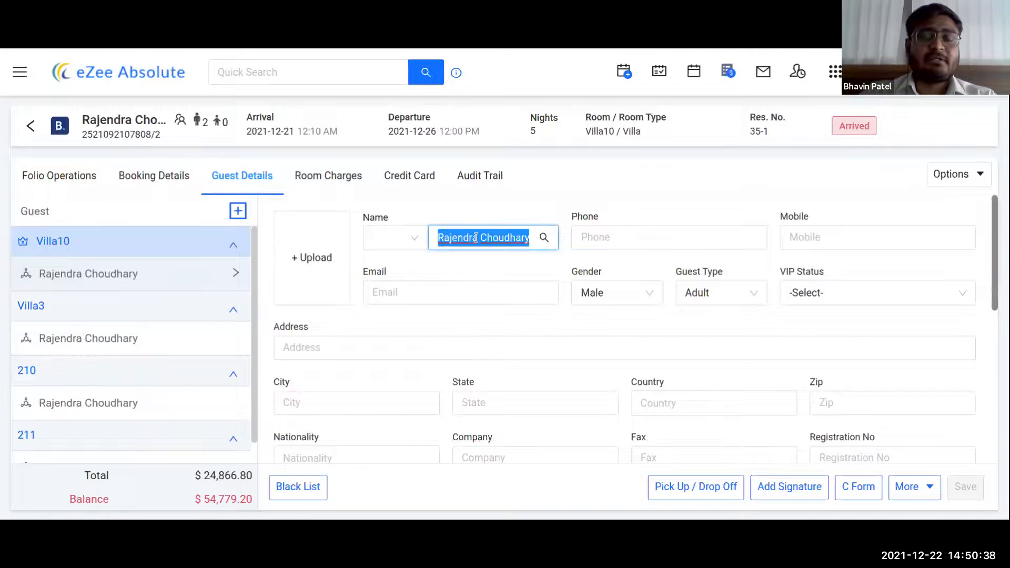
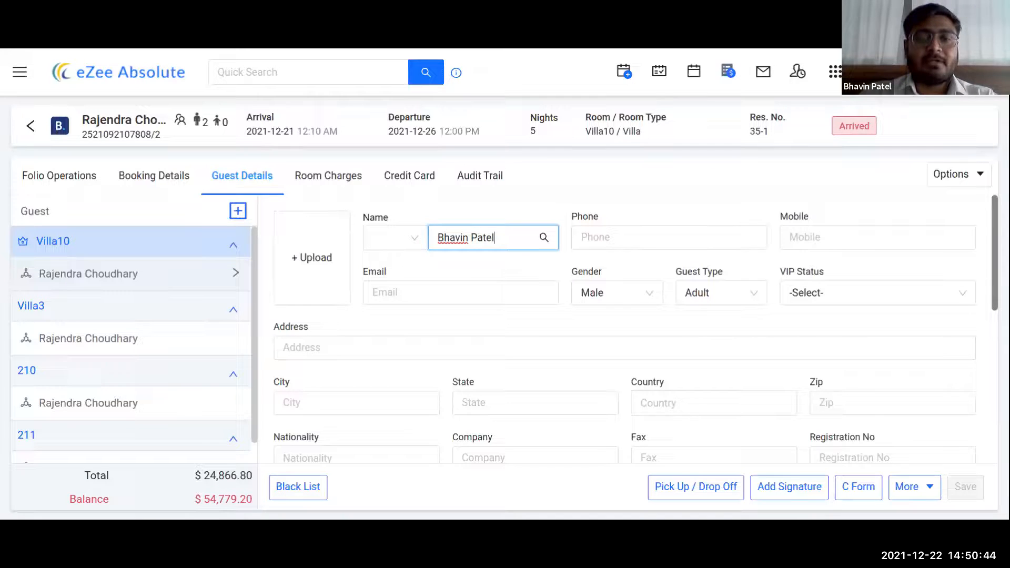
{"action": "left_click", "coordinate": [598, 167]}
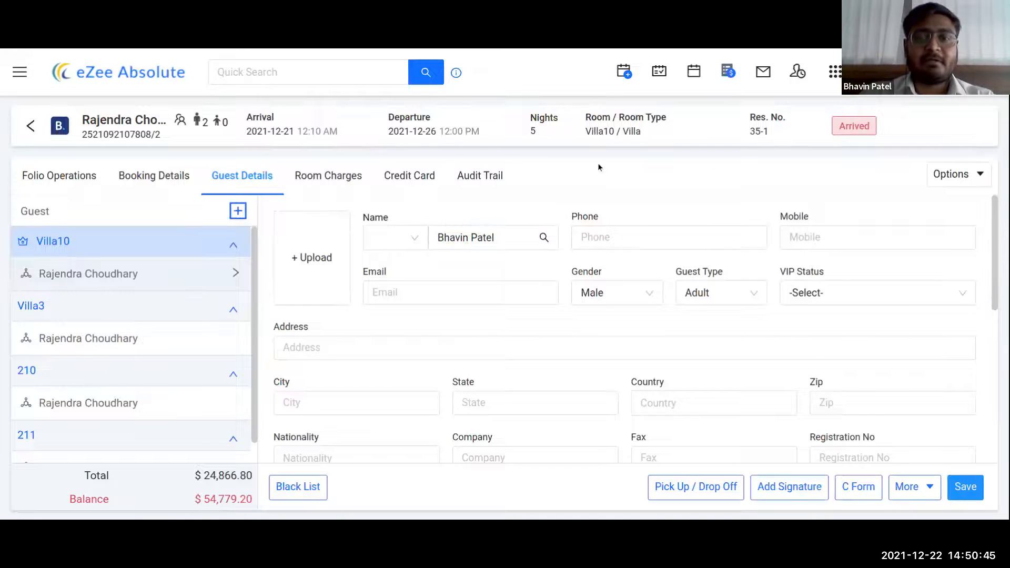
{"action": "left_click", "coordinate": [963, 487]}
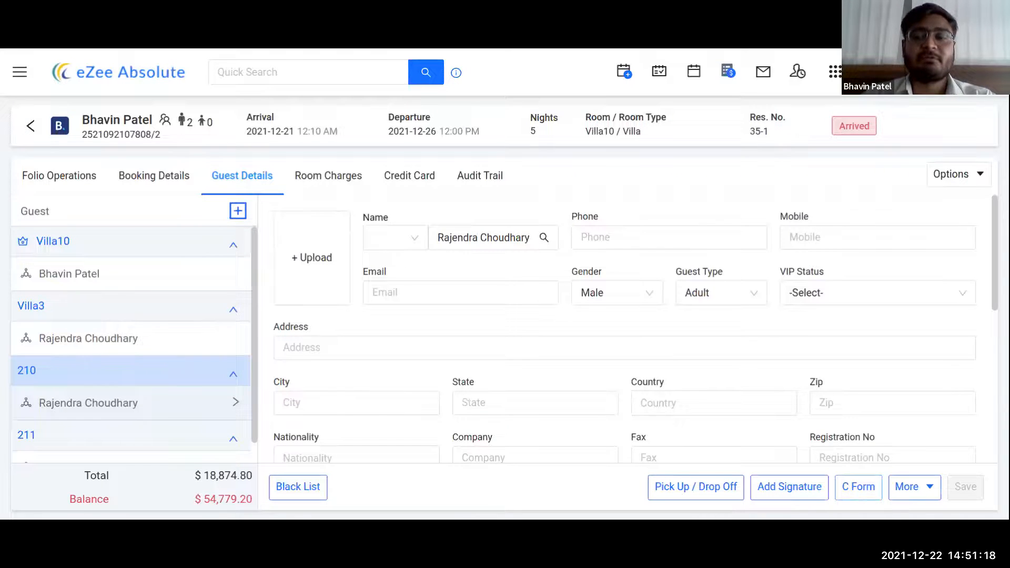
{"action": "left_click", "coordinate": [920, 488]}
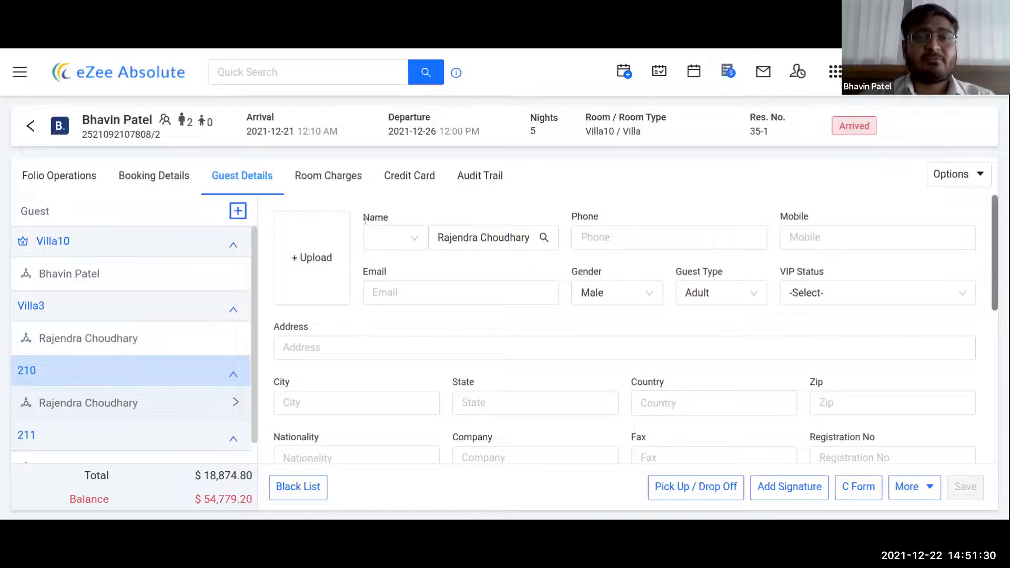
{"action": "left_click", "coordinate": [340, 183]}
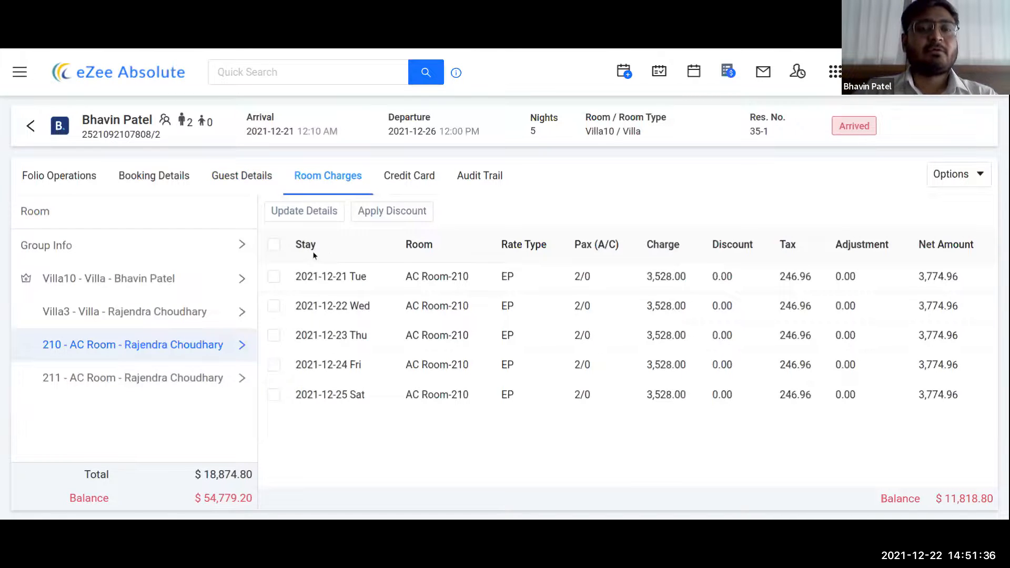
- Try to unassign all four group rooms, which fails as in-house, then return to the tape chart
{"action": "left_click", "coordinate": [36, 251]}
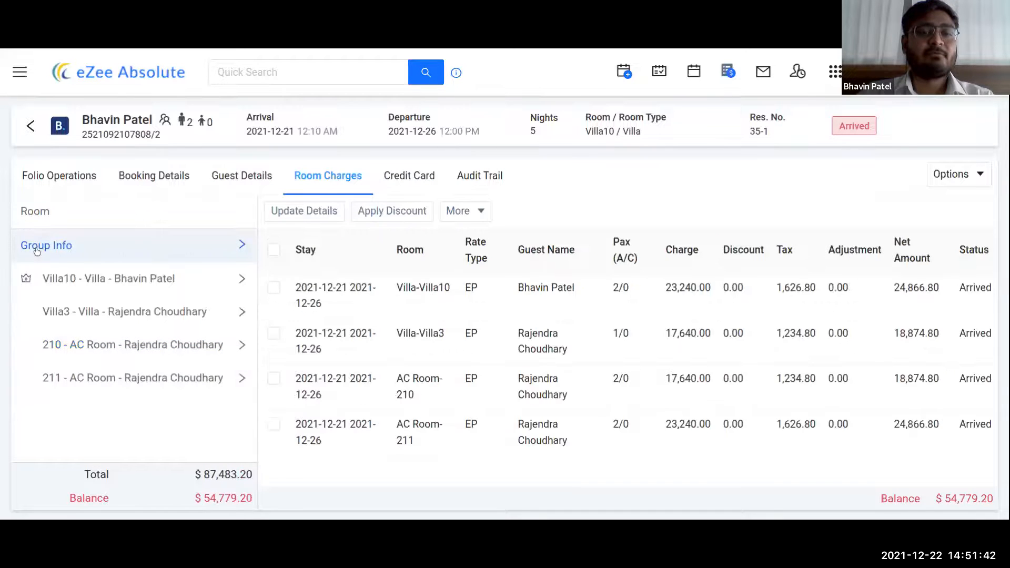
{"action": "left_click", "coordinate": [273, 250]}
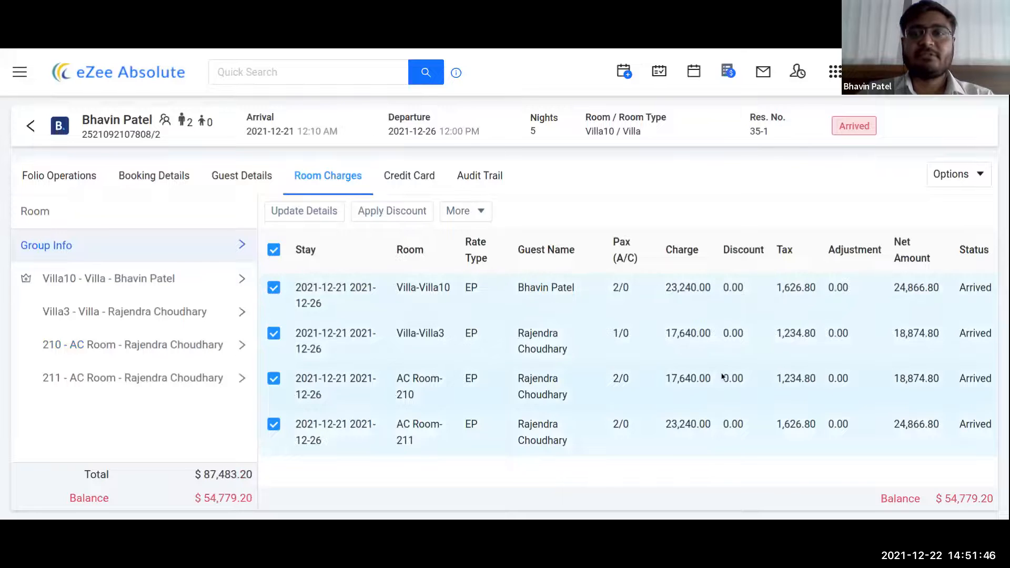
{"action": "left_click", "coordinate": [480, 221]}
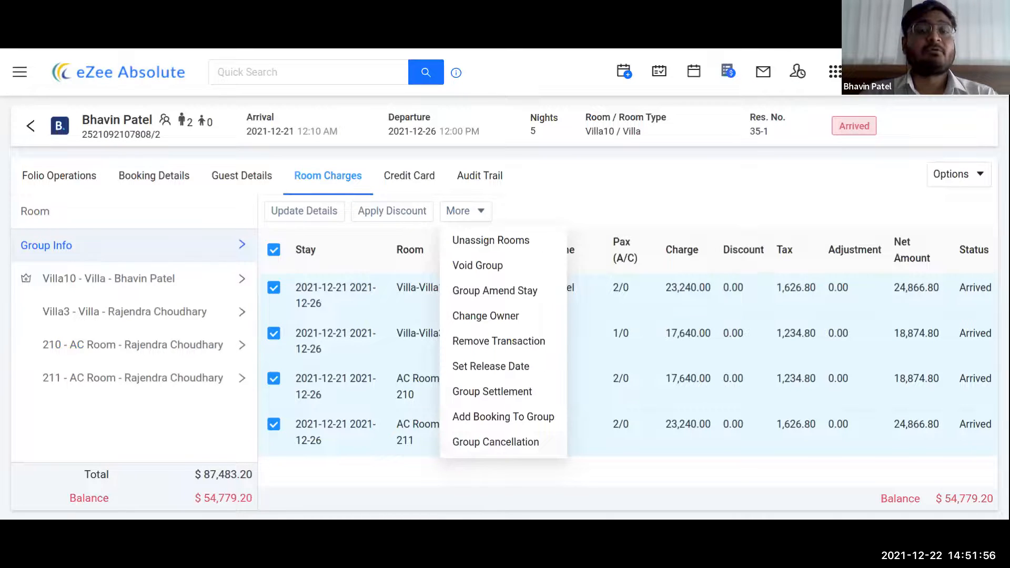
{"action": "left_click", "coordinate": [504, 241]}
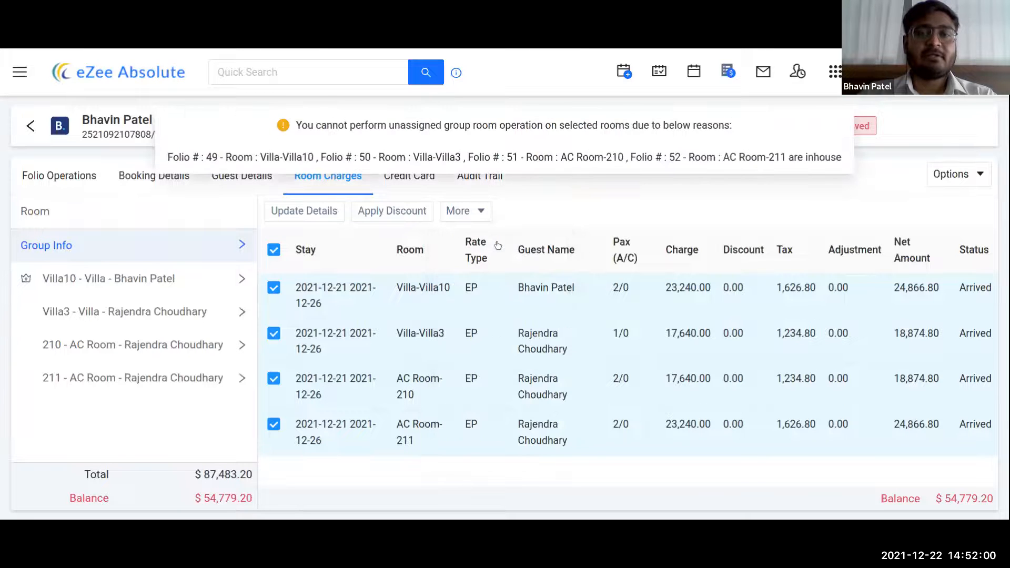
{"action": "left_click", "coordinate": [30, 127]}
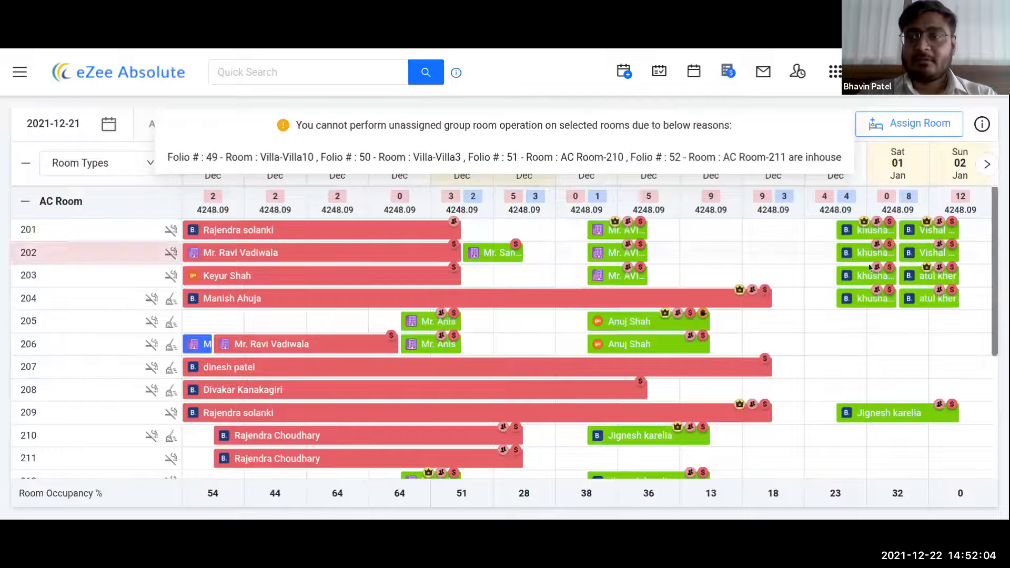
- Open the room 204 group booking for editing on its Room Charges tab
{"action": "left_click", "coordinate": [885, 304]}
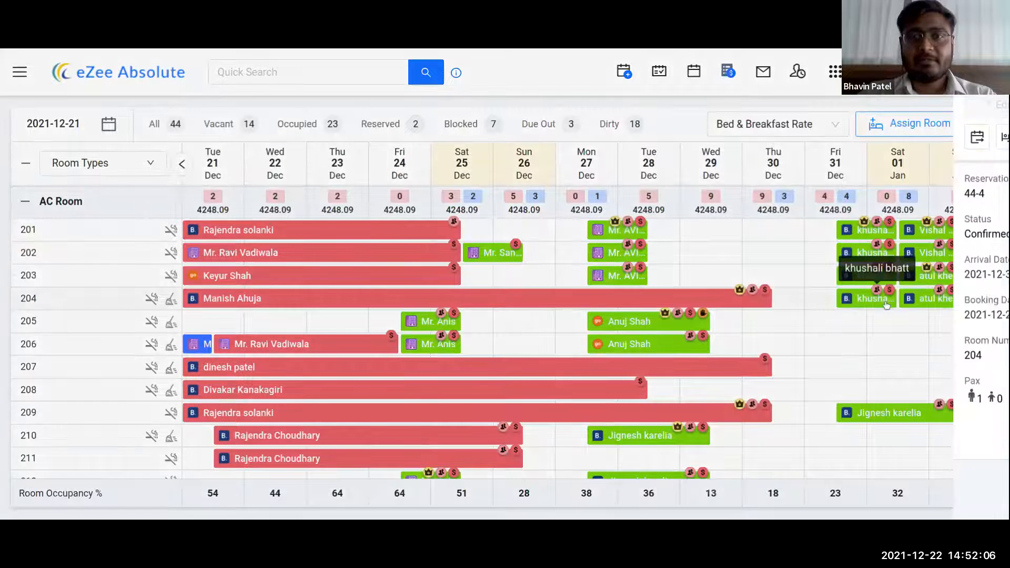
{"action": "left_click", "coordinate": [521, 106]}
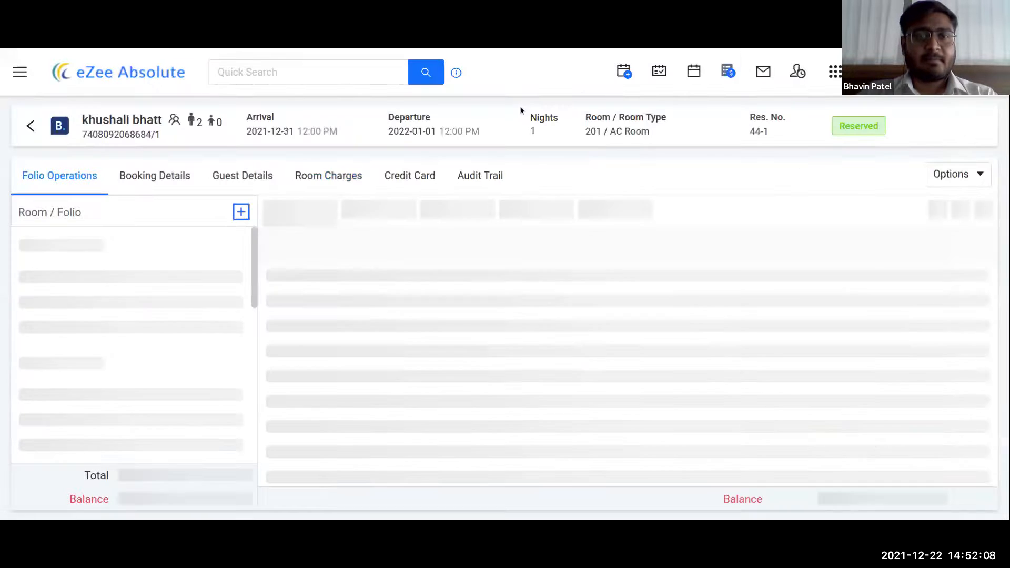
{"action": "left_click", "coordinate": [347, 186]}
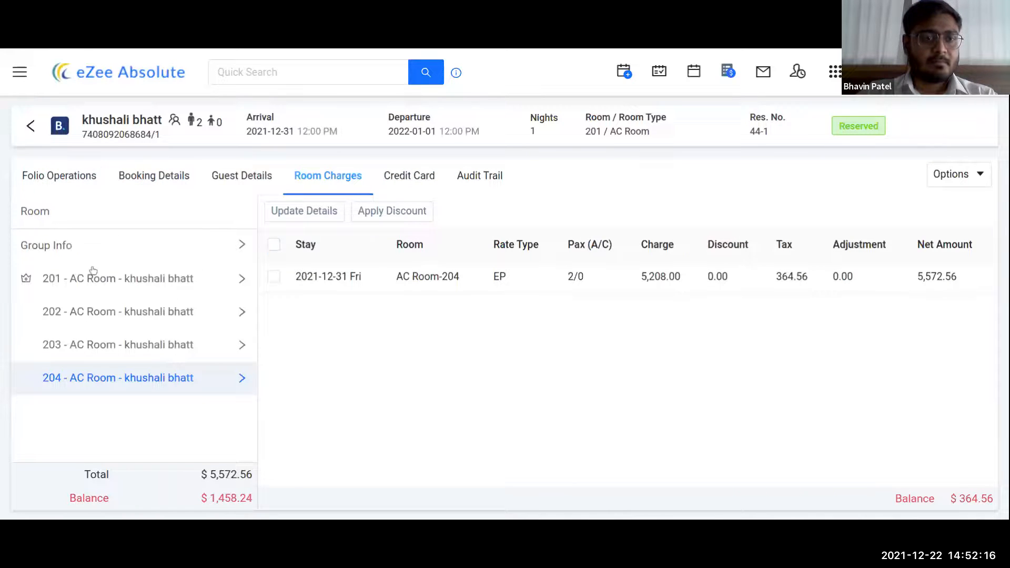
- Unassign rooms from all four group bookings in Group Info, confirming Yes
{"action": "left_click", "coordinate": [75, 246]}
{"action": "left_click", "coordinate": [273, 249]}
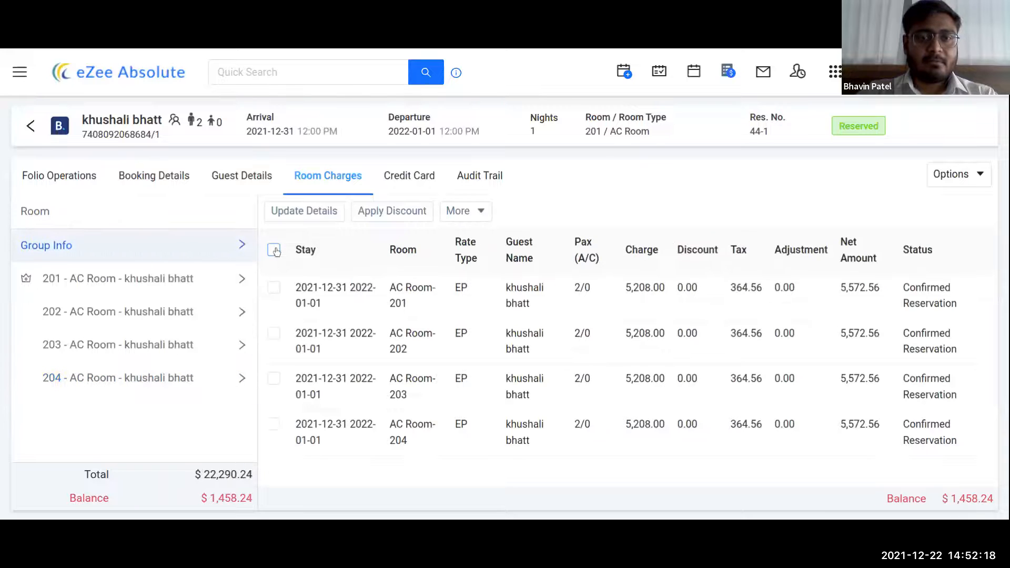
{"action": "left_click", "coordinate": [465, 210]}
{"action": "left_click", "coordinate": [477, 266]}
{"action": "left_click", "coordinate": [627, 211]}
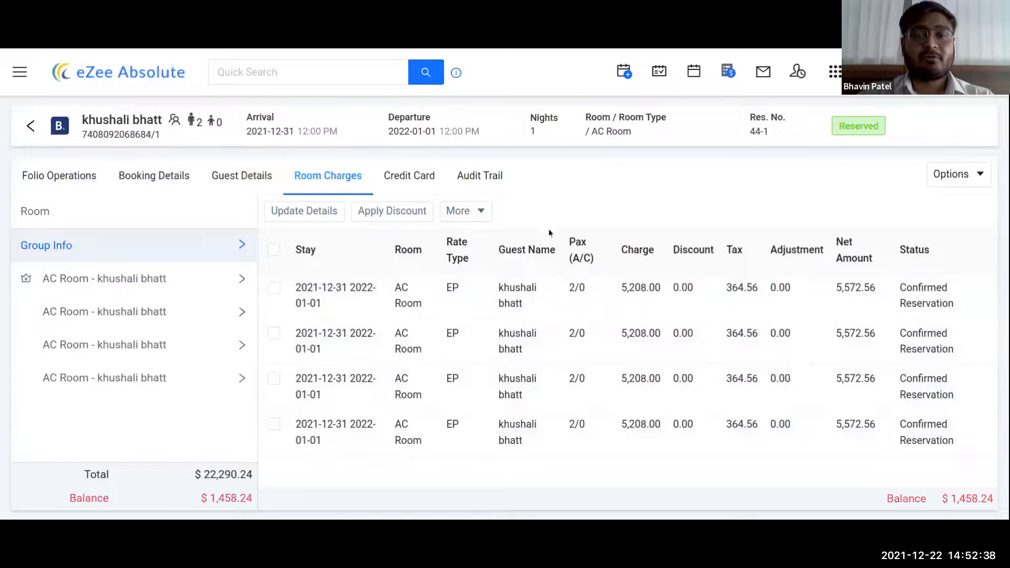
- Auto-allocate AC Rooms 201–204 to all four group bookings
{"action": "left_click", "coordinate": [274, 251]}
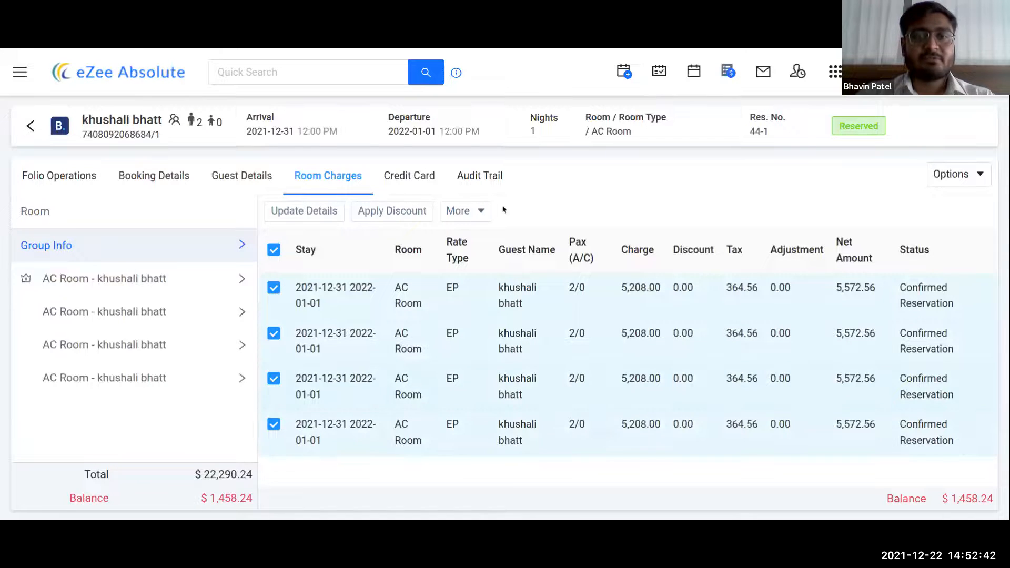
{"action": "left_click", "coordinate": [485, 210]}
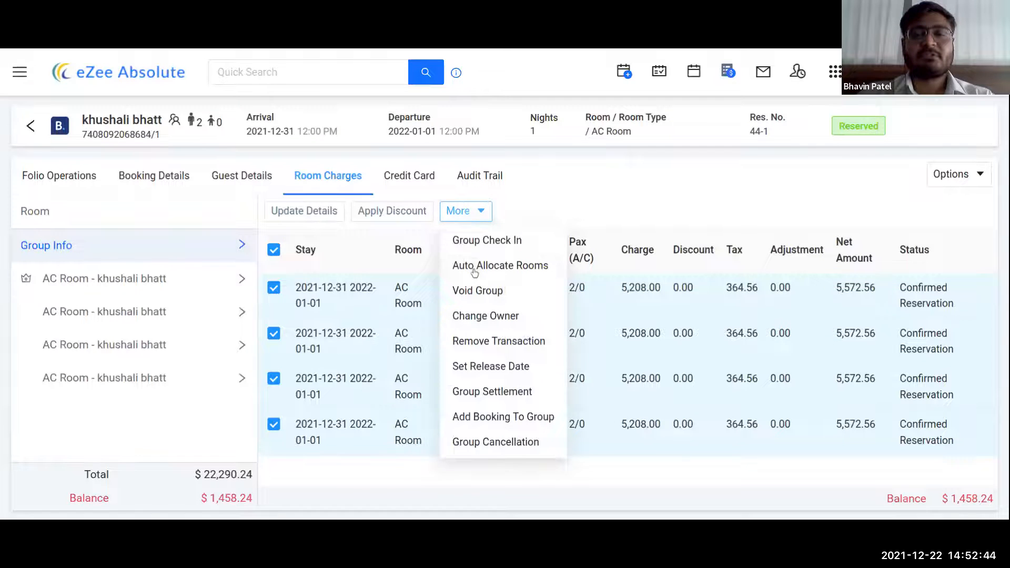
{"action": "left_click", "coordinate": [474, 266]}
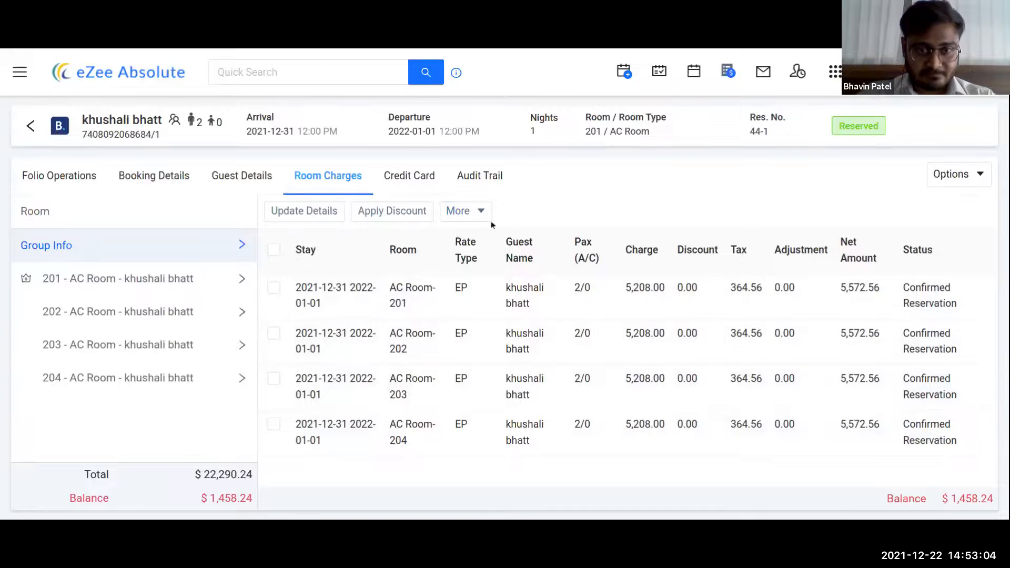
- Review the group's More and Options menus, then go to the Credit Card page
{"action": "left_click", "coordinate": [477, 215]}
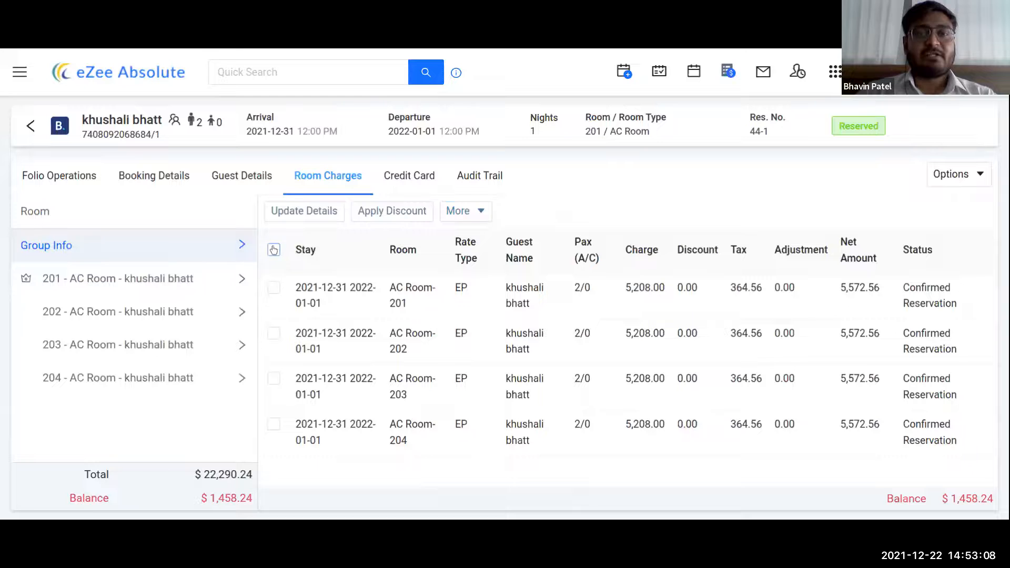
{"action": "left_click", "coordinate": [274, 250]}
{"action": "left_click", "coordinate": [477, 211]}
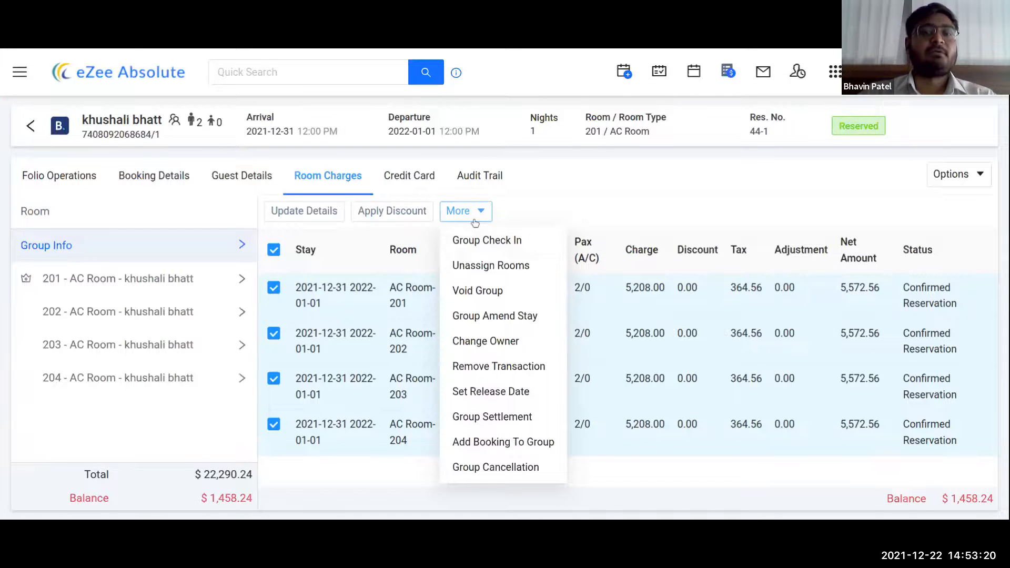
{"action": "left_click", "coordinate": [544, 213]}
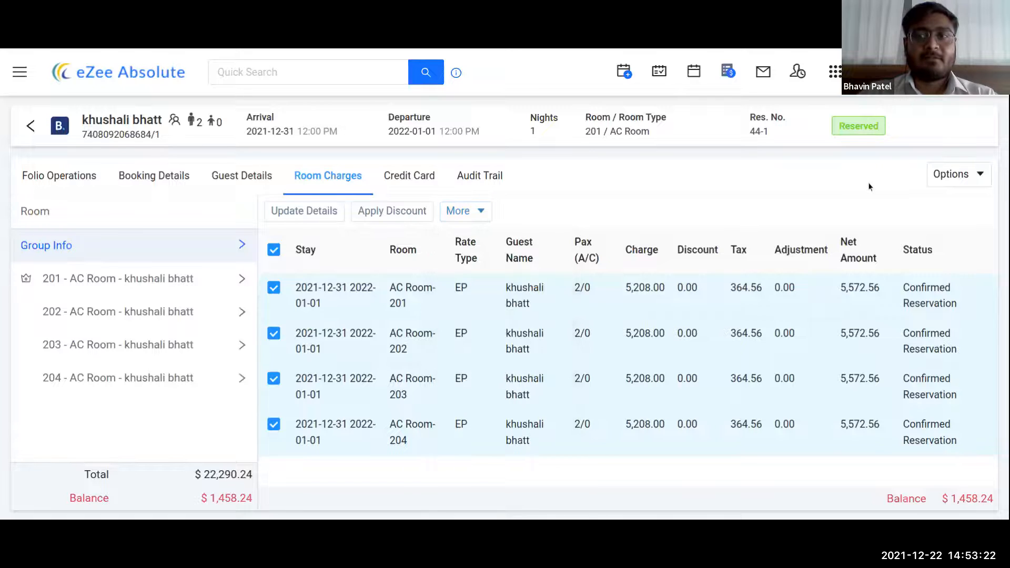
{"action": "left_click", "coordinate": [945, 178]}
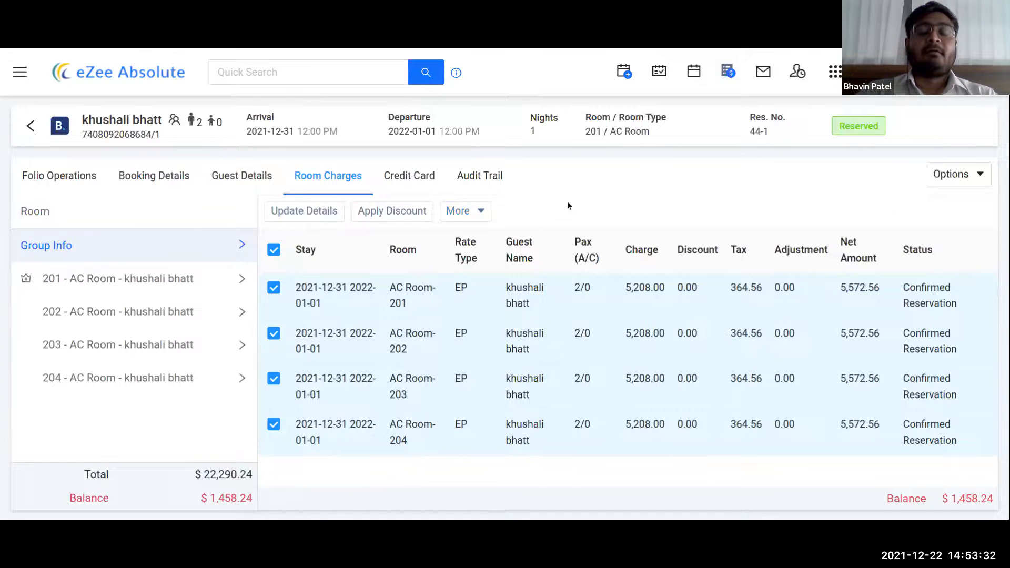
{"action": "left_click", "coordinate": [419, 185]}
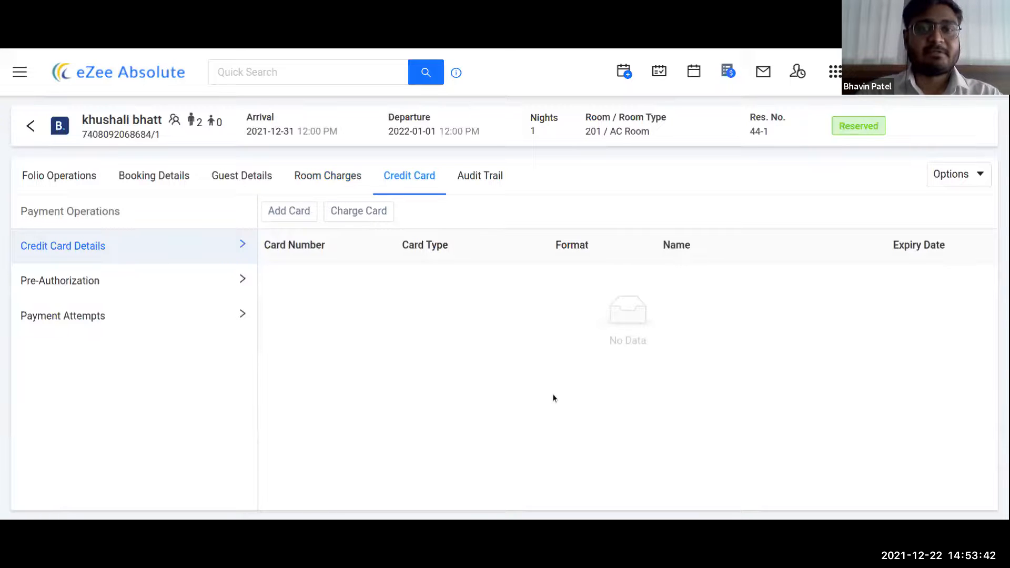
- Add a new Visa card, entering the card number and the card holder's name
{"action": "left_click", "coordinate": [293, 210]}
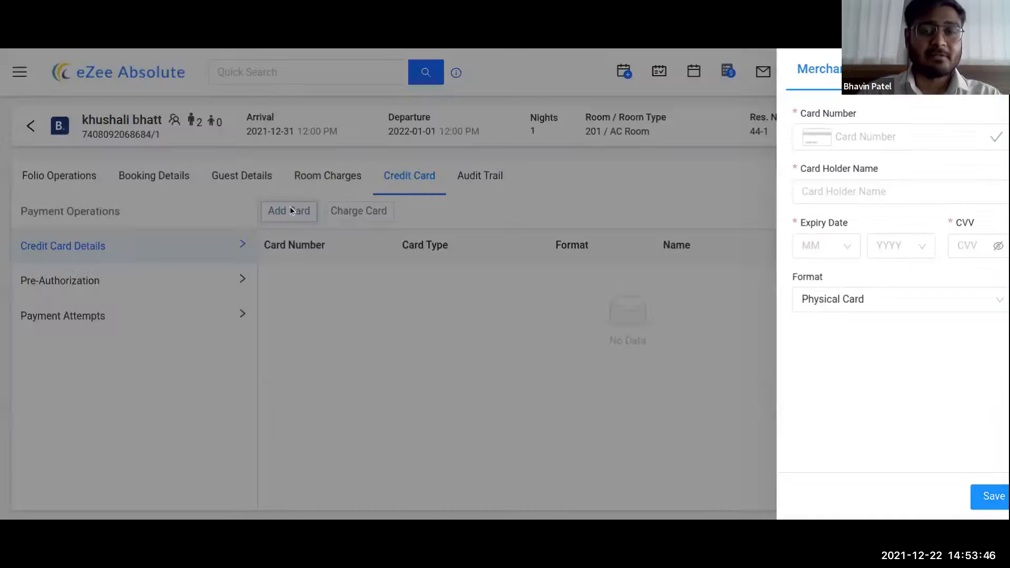
{"action": "type", "text": "41"}
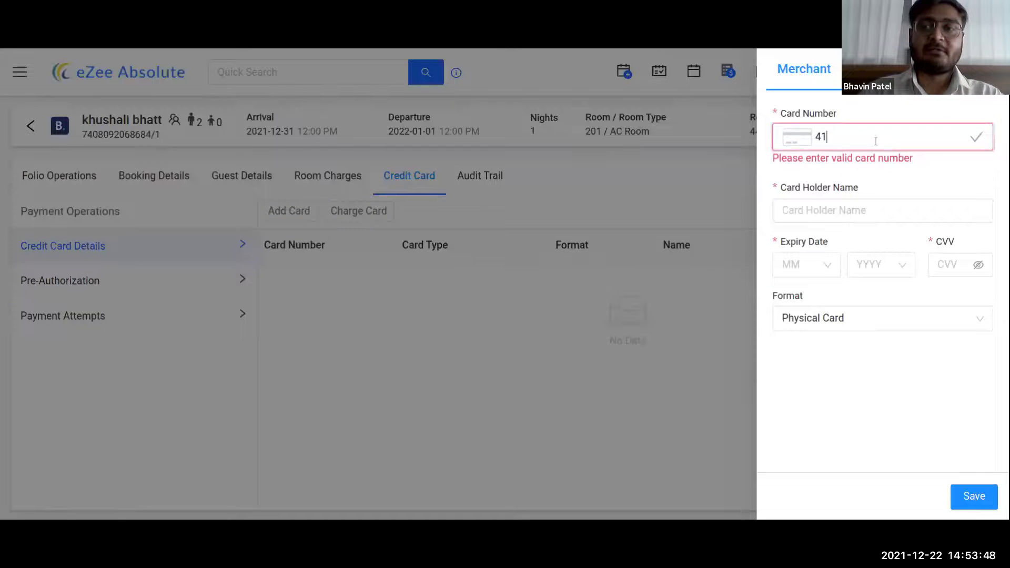
{"action": "type", "text": "11 1111 1111 1111"}
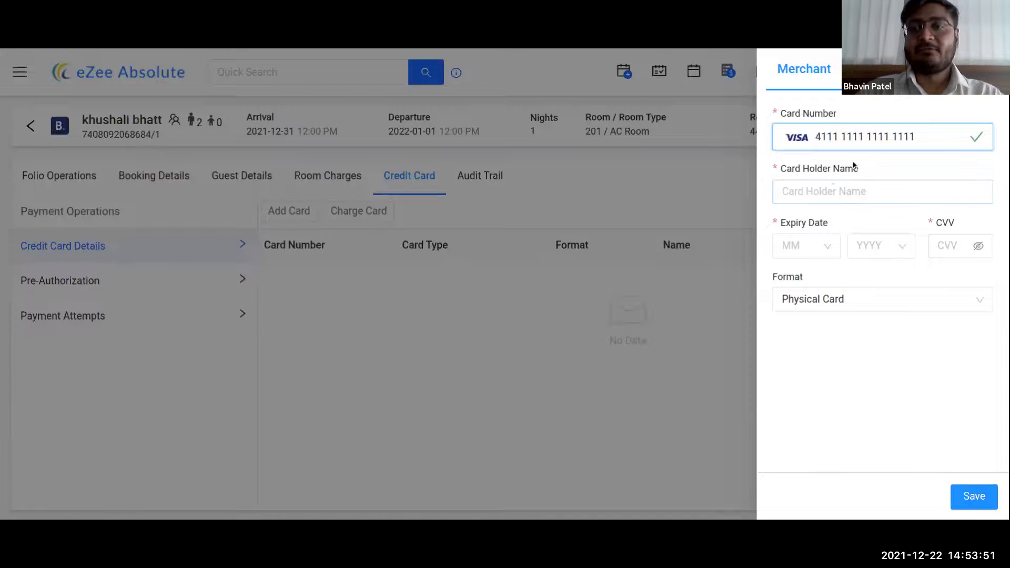
{"action": "left_click", "coordinate": [852, 192]}
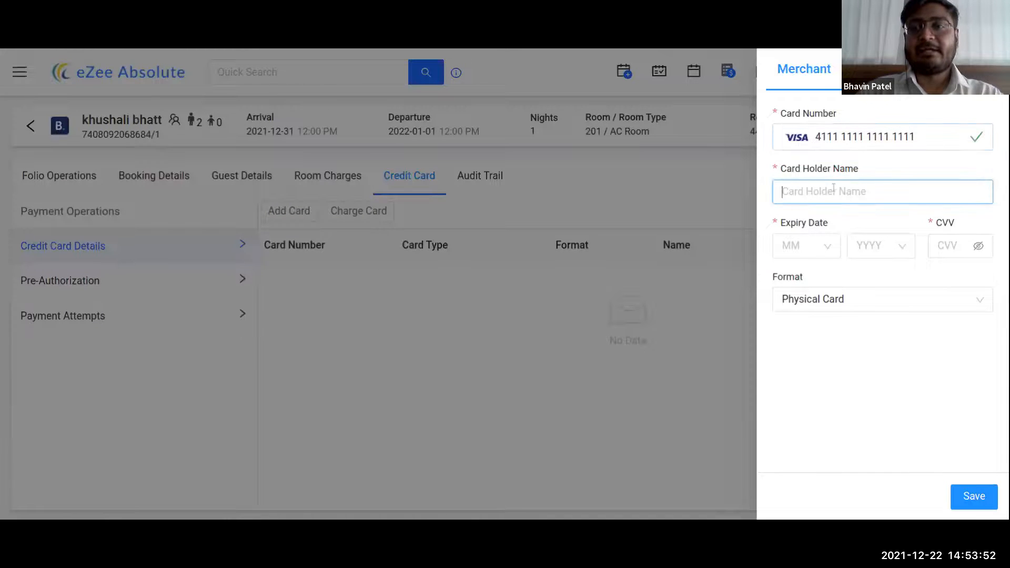
- Set expiry 12/2022, enter the CVV, keep Physical Card format, and save the card
{"action": "left_click", "coordinate": [793, 251]}
{"action": "left_click", "coordinate": [789, 279]}
{"action": "left_click", "coordinate": [878, 251]}
{"action": "left_click", "coordinate": [868, 304]}
{"action": "left_click", "coordinate": [951, 251]}
{"action": "type", "text": "123"}
{"action": "left_click", "coordinate": [852, 363]}
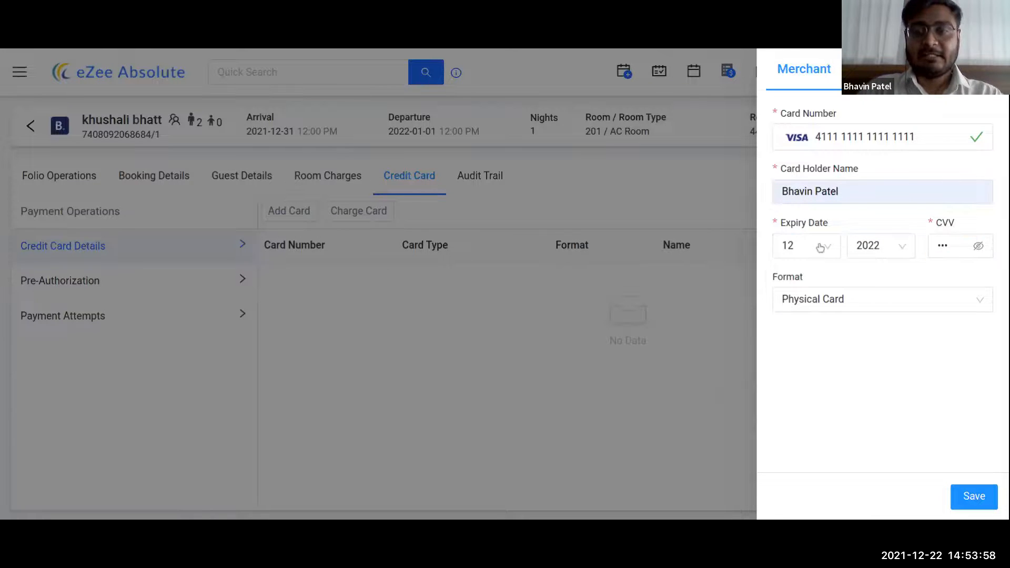
{"action": "left_click", "coordinate": [903, 309]}
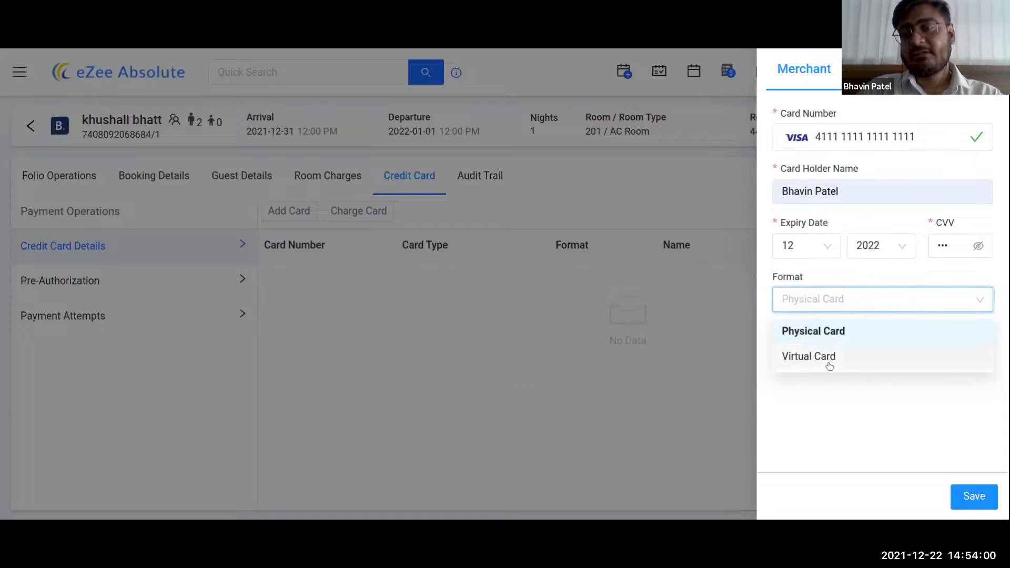
{"action": "left_click", "coordinate": [812, 331]}
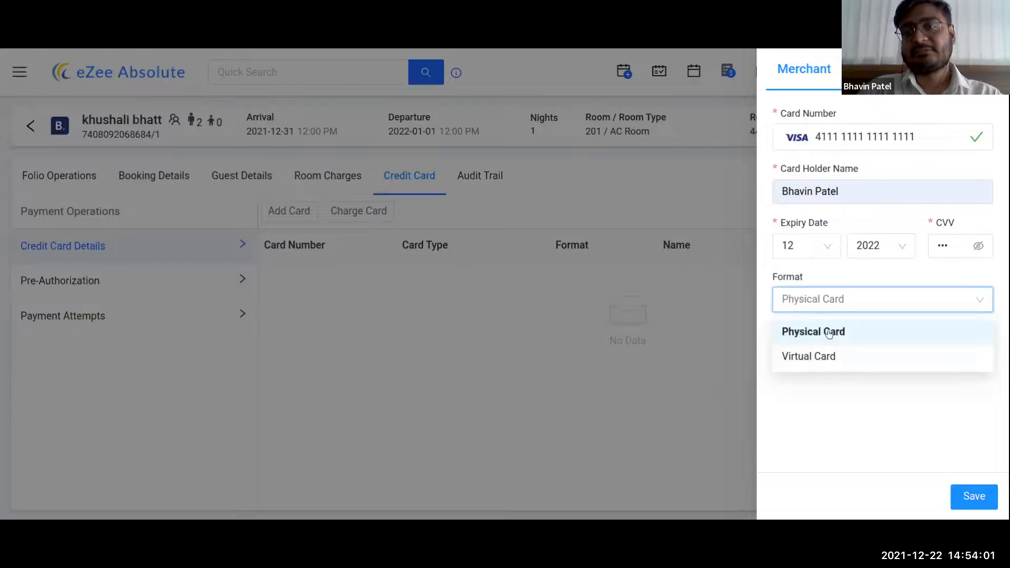
{"action": "left_click", "coordinate": [974, 506]}
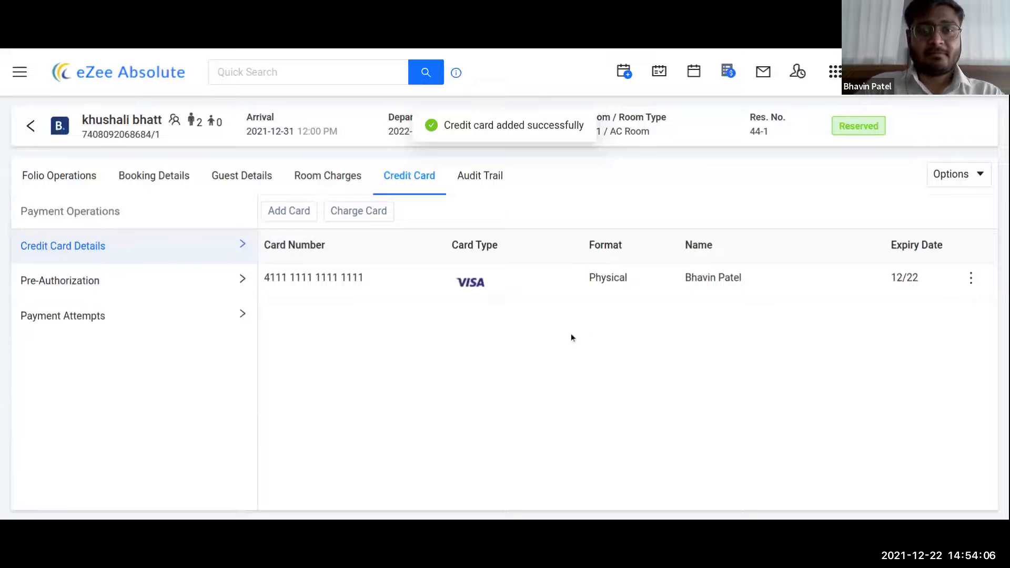
{"action": "left_click", "coordinate": [971, 278]}
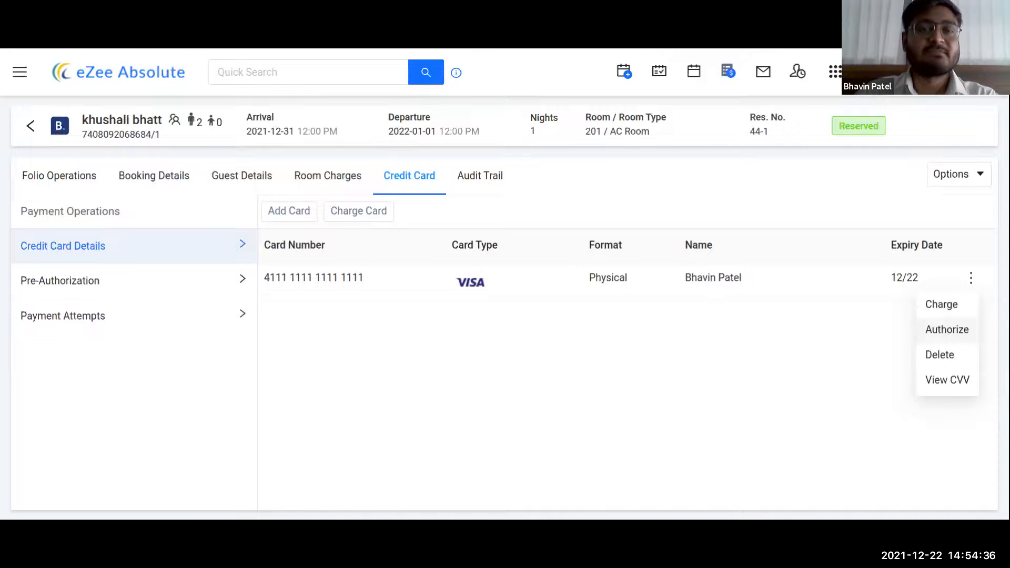
{"action": "left_click", "coordinate": [961, 281]}
{"action": "left_click", "coordinate": [971, 279]}
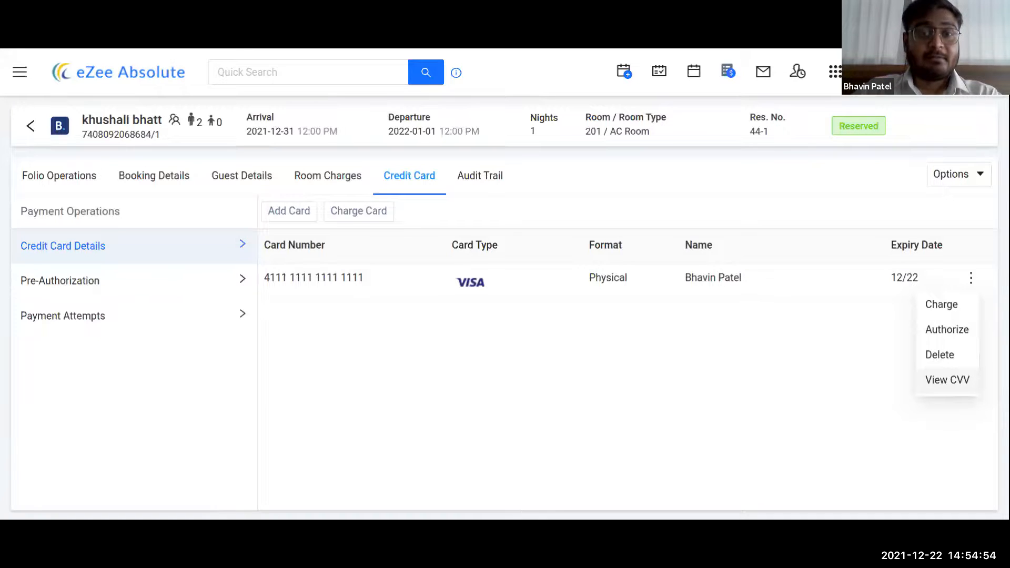
{"action": "left_click", "coordinate": [913, 379]}
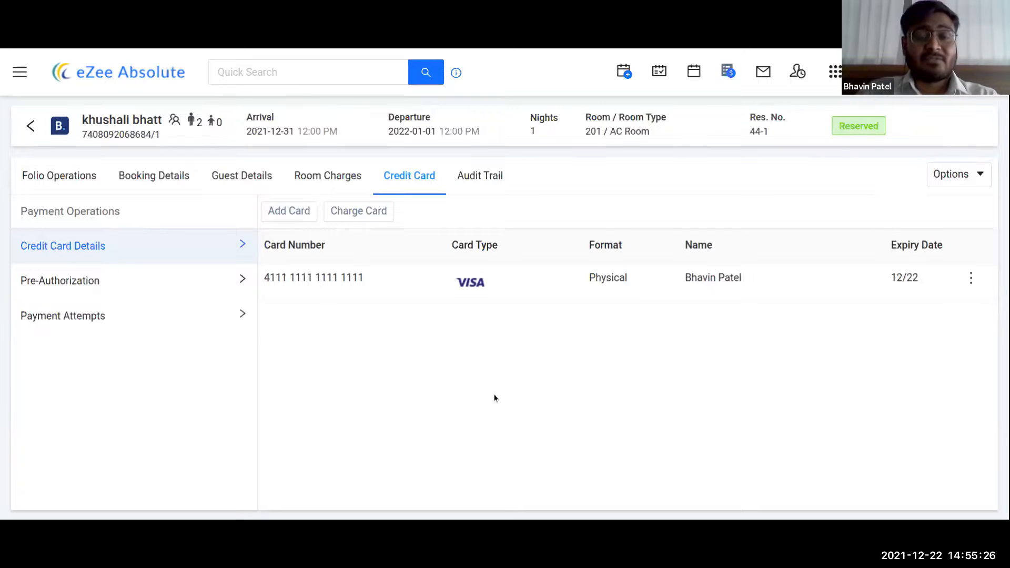
{"action": "left_click", "coordinate": [292, 212]}
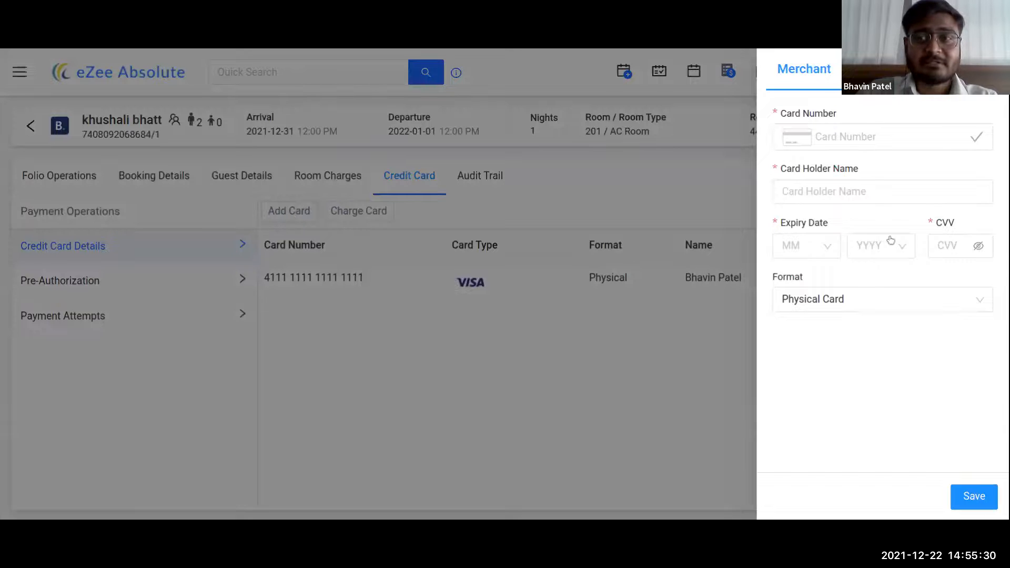
{"action": "left_click", "coordinate": [916, 136]}
{"action": "type", "text": "411"}
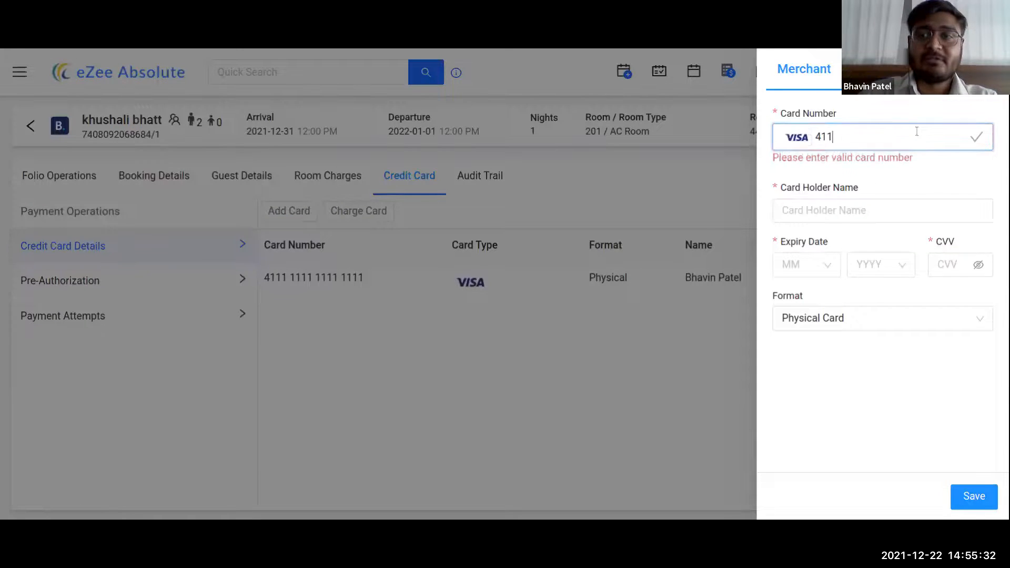
{"action": "type", "text": "1 1111 1111 1111"}
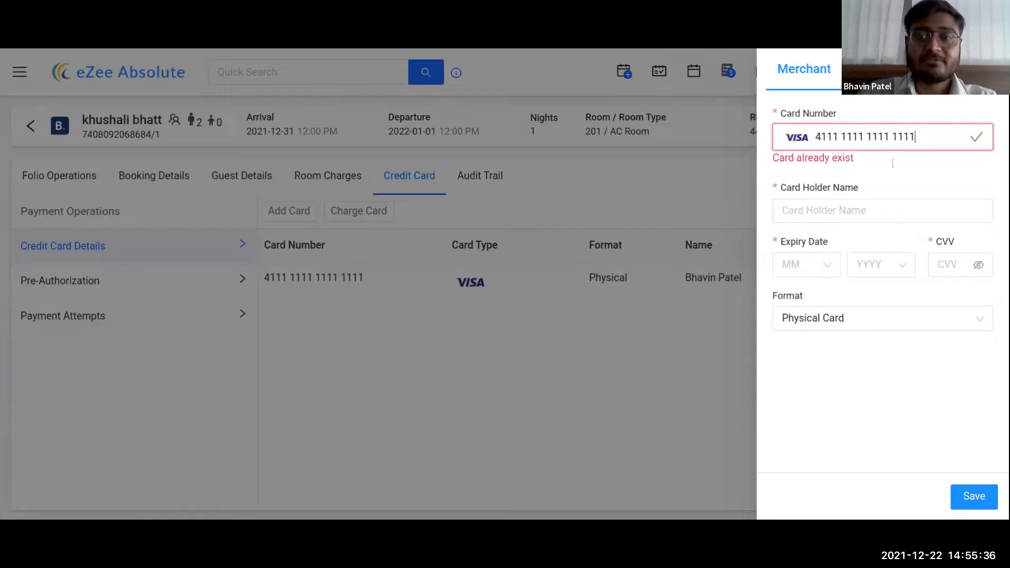
{"action": "left_click", "coordinate": [618, 364]}
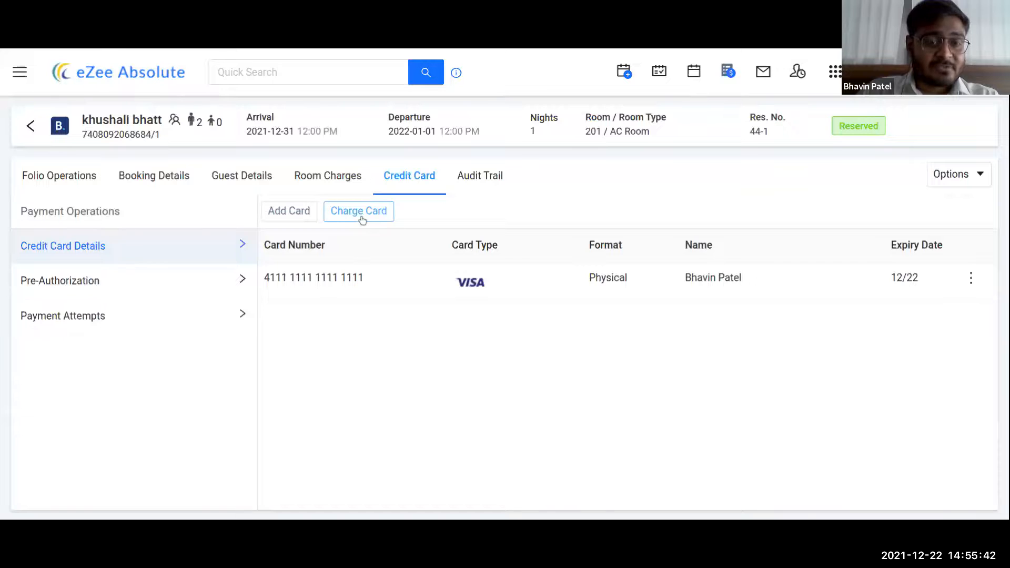
{"action": "left_click", "coordinate": [971, 277]}
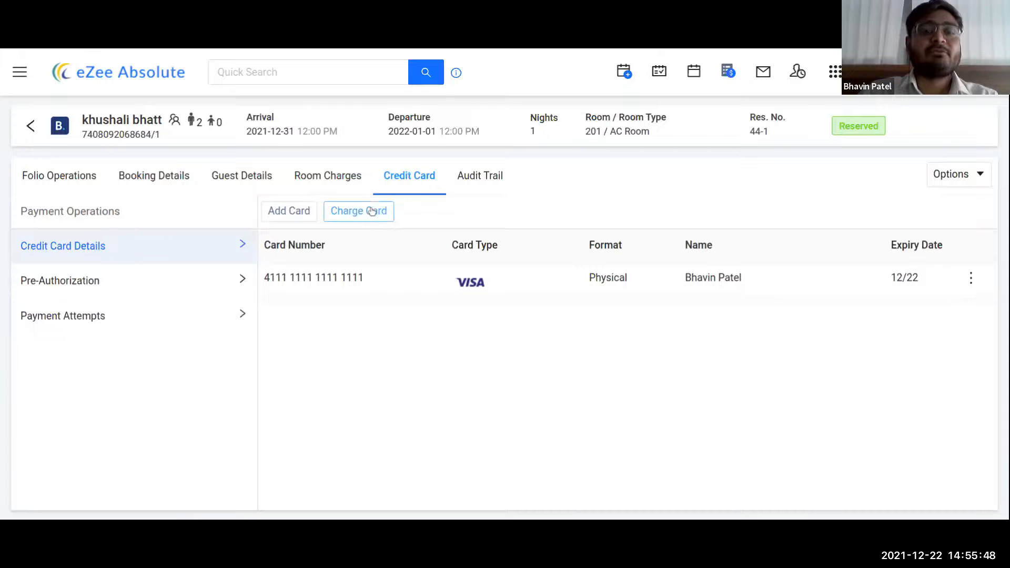
{"action": "left_click", "coordinate": [366, 216]}
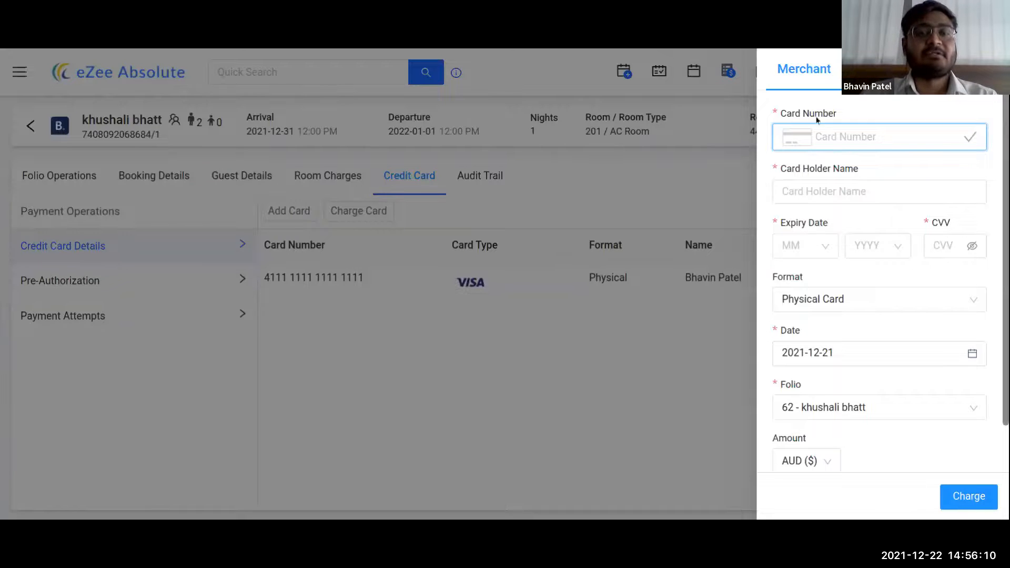
{"action": "left_click", "coordinate": [551, 400]}
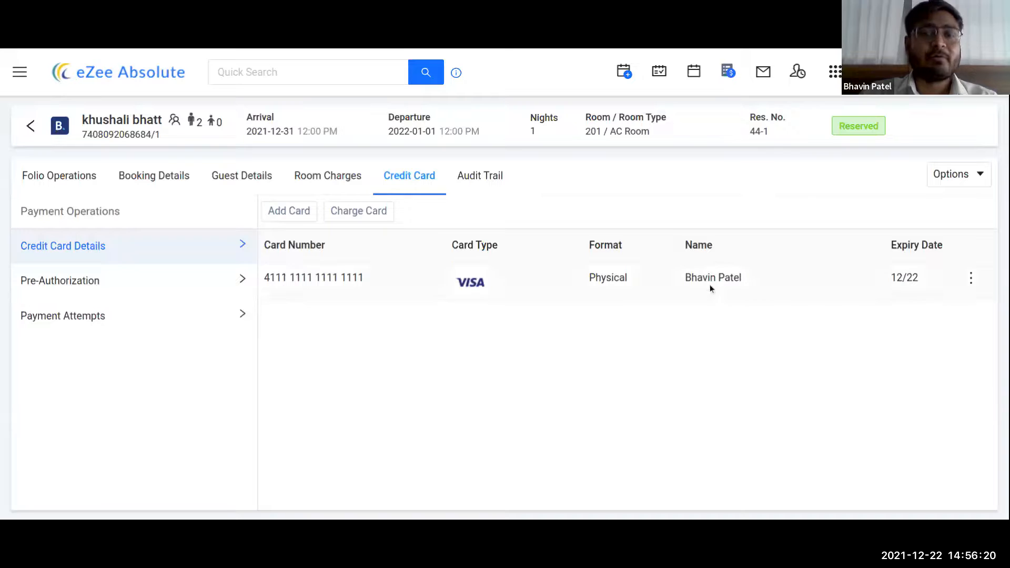
{"action": "left_click", "coordinate": [79, 284]}
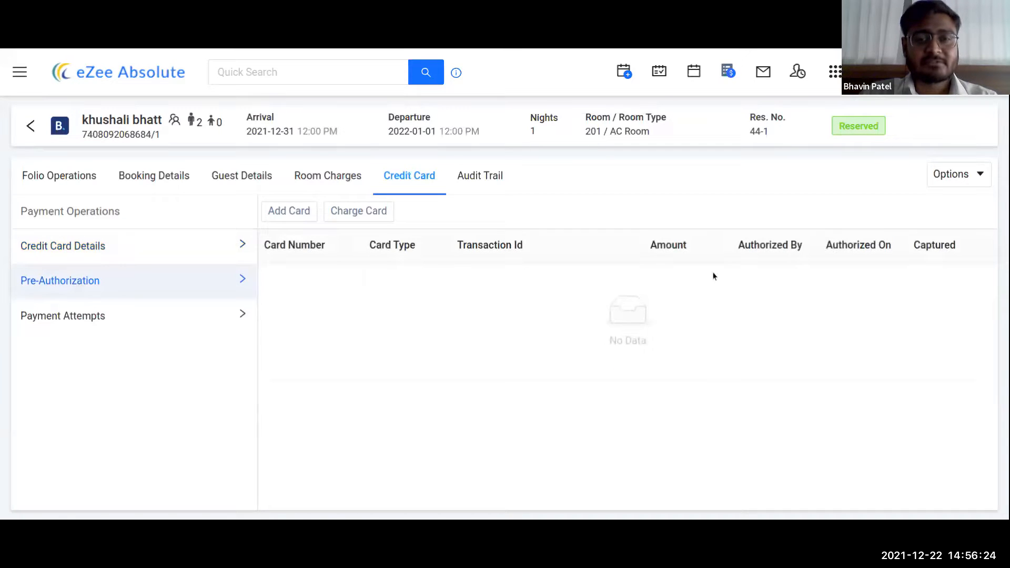
{"action": "left_click", "coordinate": [78, 321]}
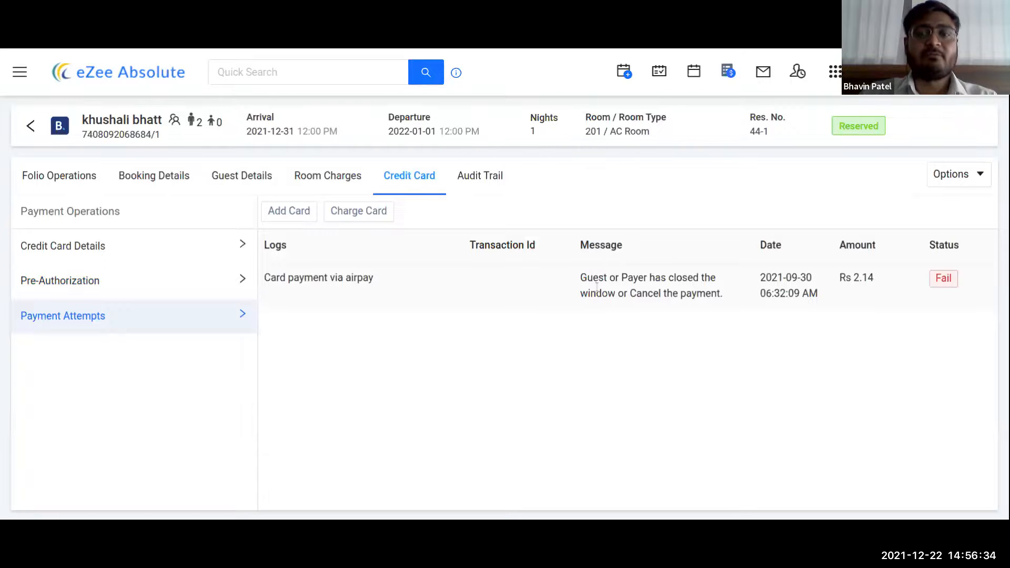
{"action": "left_click", "coordinate": [120, 252]}
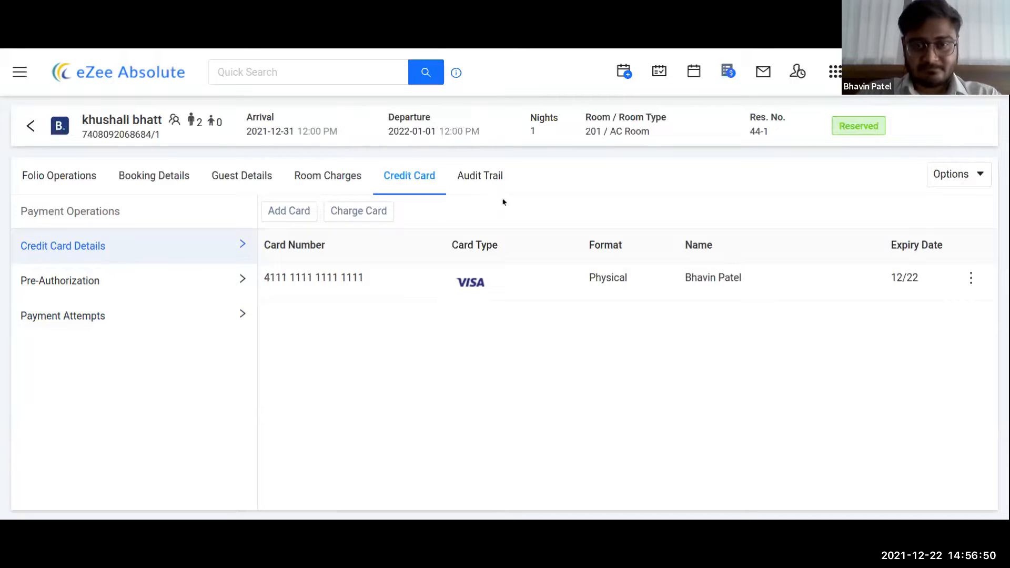
- Review the reservation's Audit Trail, then return to the AC Rooms calendar
{"action": "left_click", "coordinate": [478, 181]}
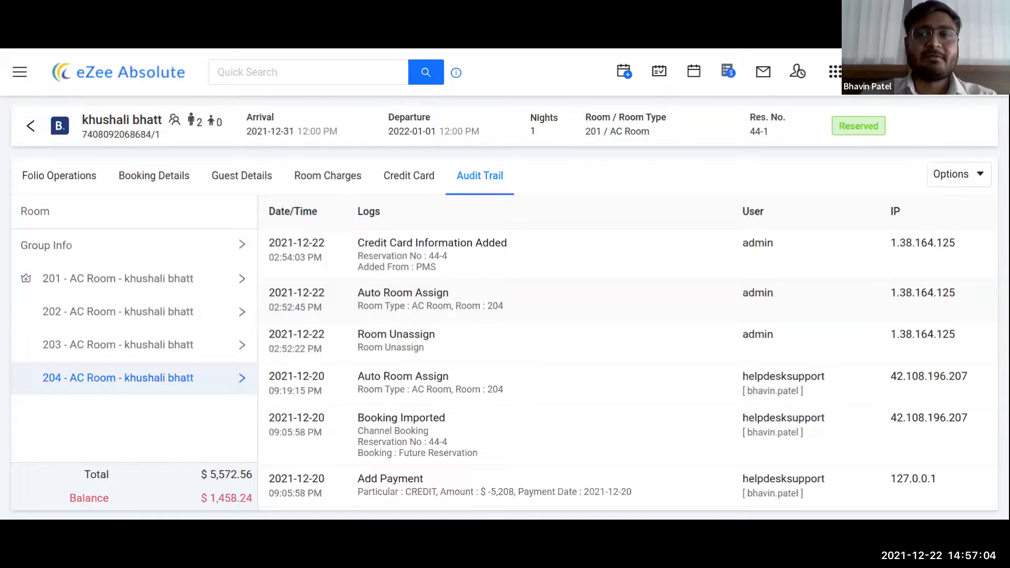
{"action": "left_click", "coordinate": [31, 127]}
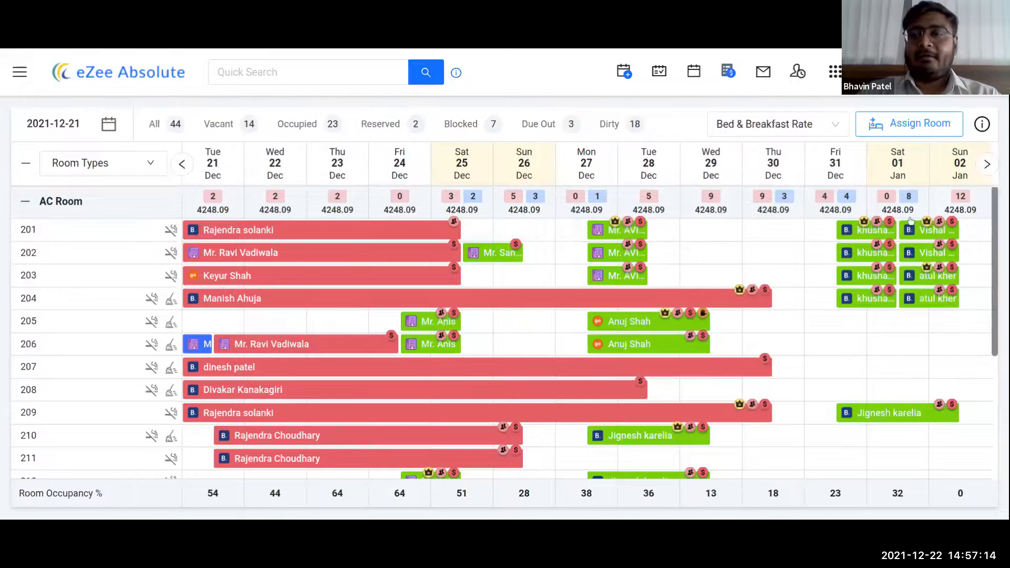
- Scroll the room calendar and switch to the Rates page
{"action": "mouse_move", "coordinate": [994, 236]}
{"action": "left_mouse_down"}
{"action": "mouse_move", "coordinate": [996, 276]}
{"action": "mouse_move", "coordinate": [994, 231]}
{"action": "left_mouse_up"}
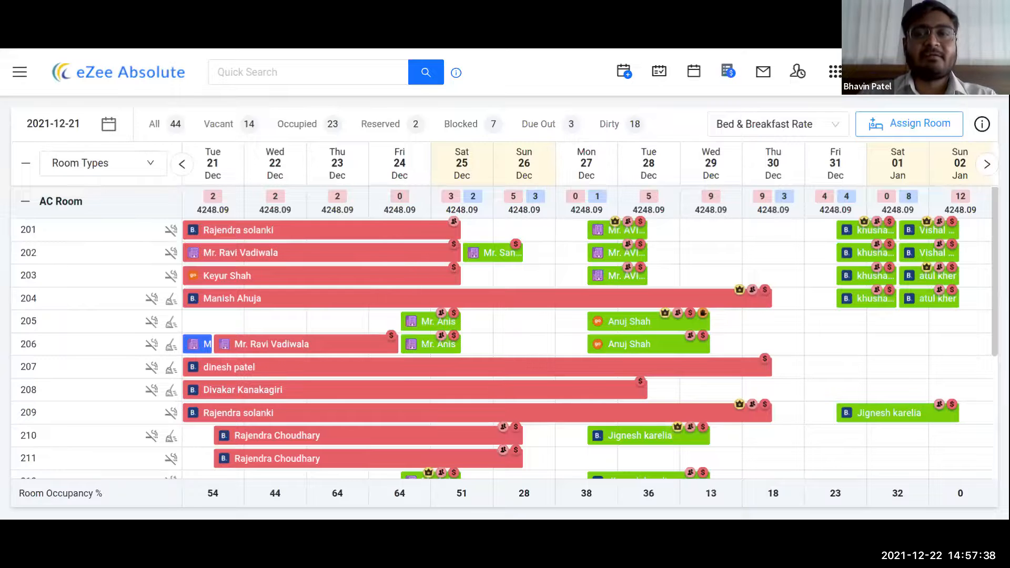
{"action": "left_click", "coordinate": [729, 74]}
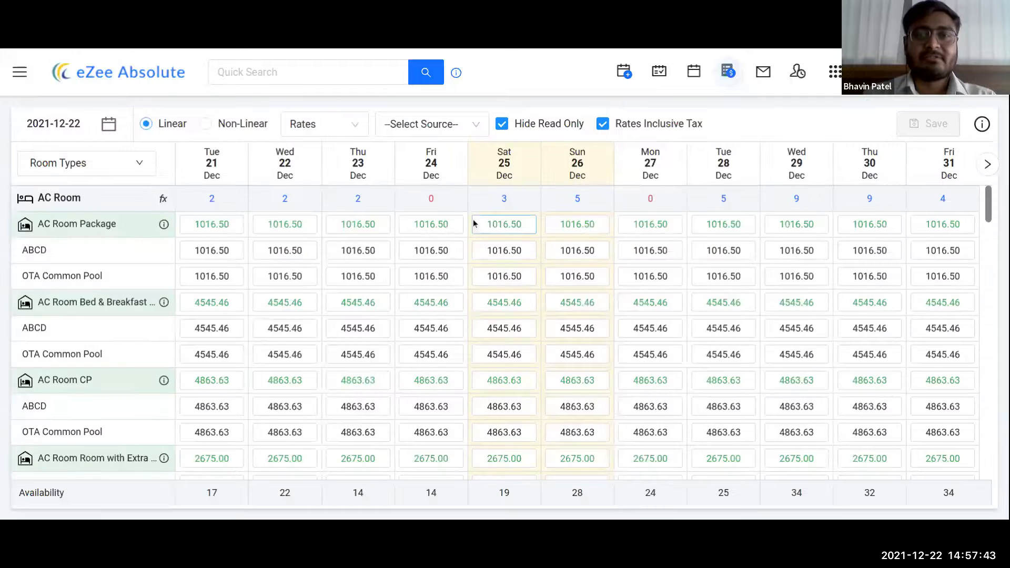
- Select the Sat 25 AC Room Package rate cell (1016.50) and scroll the rates grid
{"action": "left_click", "coordinate": [474, 224]}
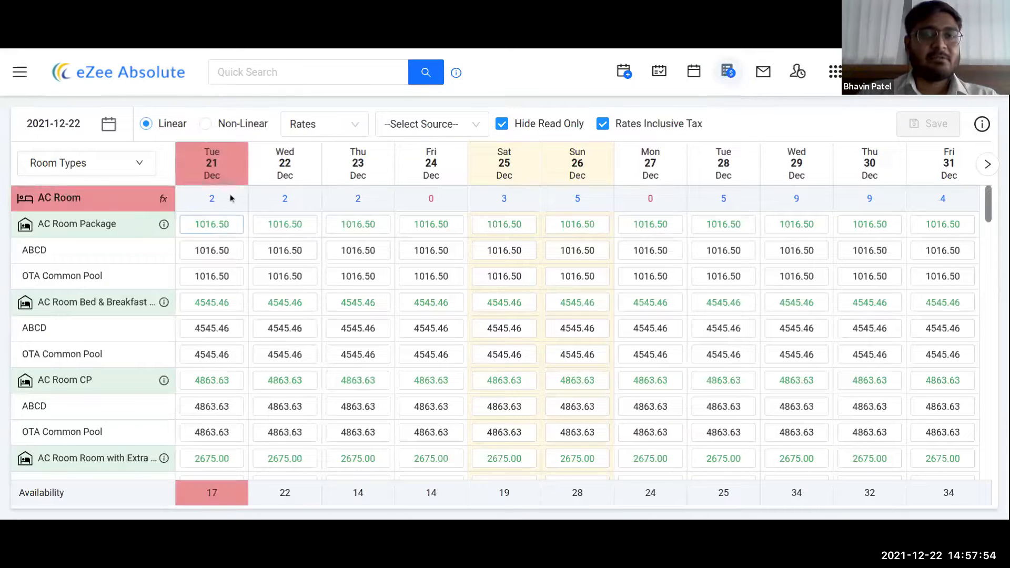
{"action": "scroll", "coordinate": [118, 280], "scroll_direction": "down", "scroll_amount": 5}
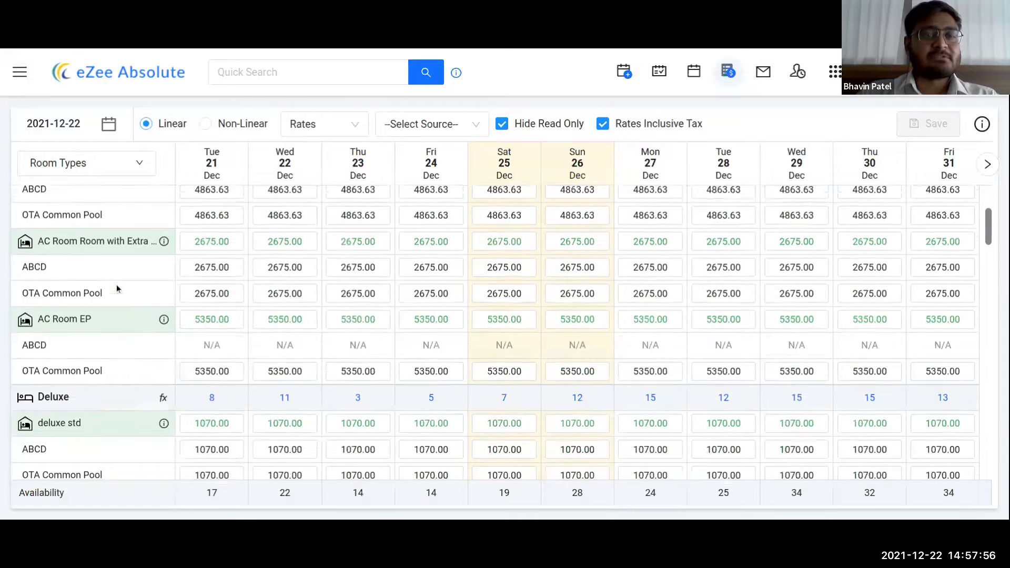
{"action": "scroll", "coordinate": [115, 284], "scroll_direction": "up", "scroll_amount": 5}
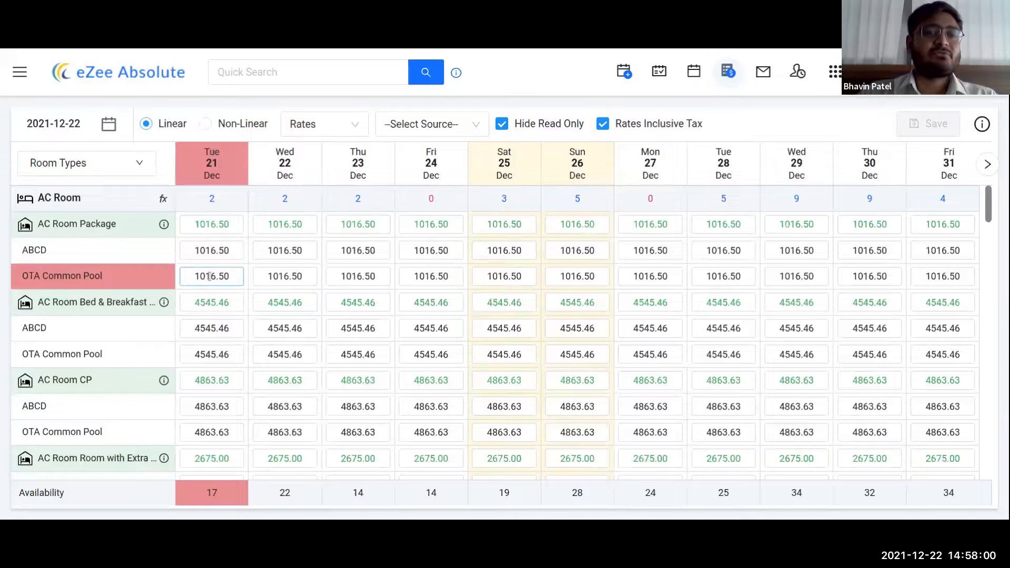
- Enter 5000 as the Tue 21 Dec AC Room Package rate and commit it
{"action": "left_click", "coordinate": [213, 225]}
{"action": "type", "text": "5000"}
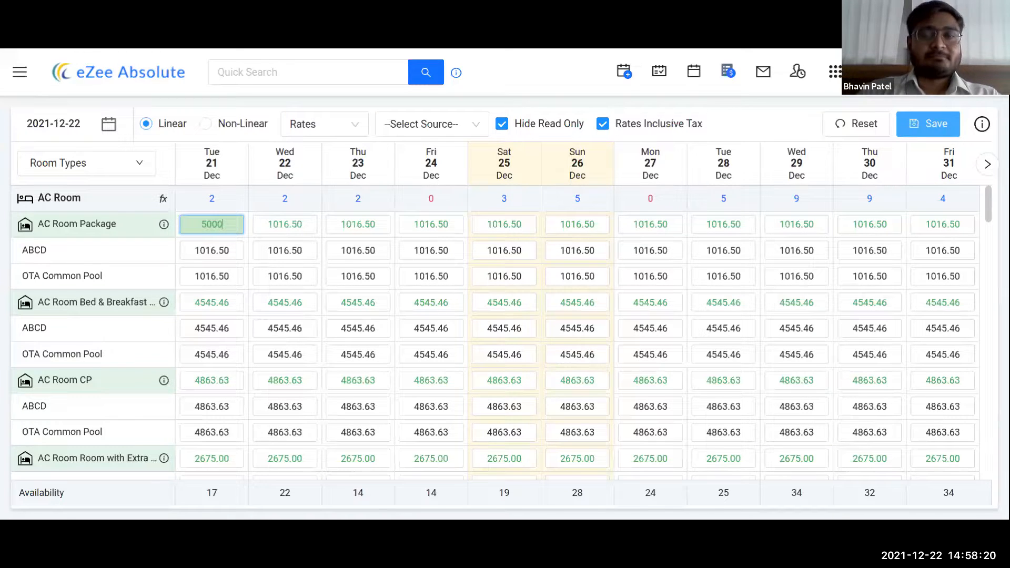
{"action": "left_click", "coordinate": [762, 115]}
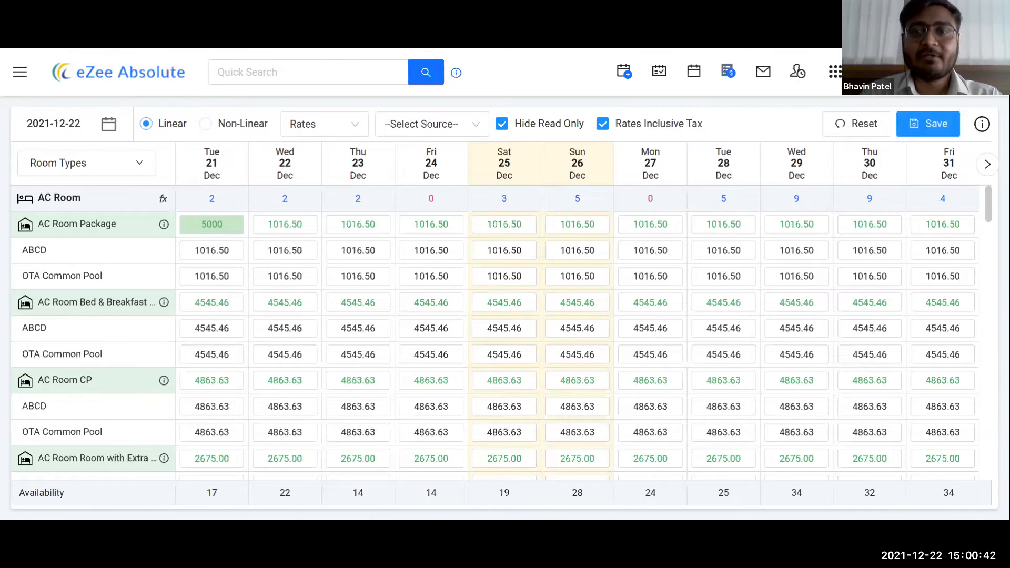
{"action": "key", "text": "Return"}
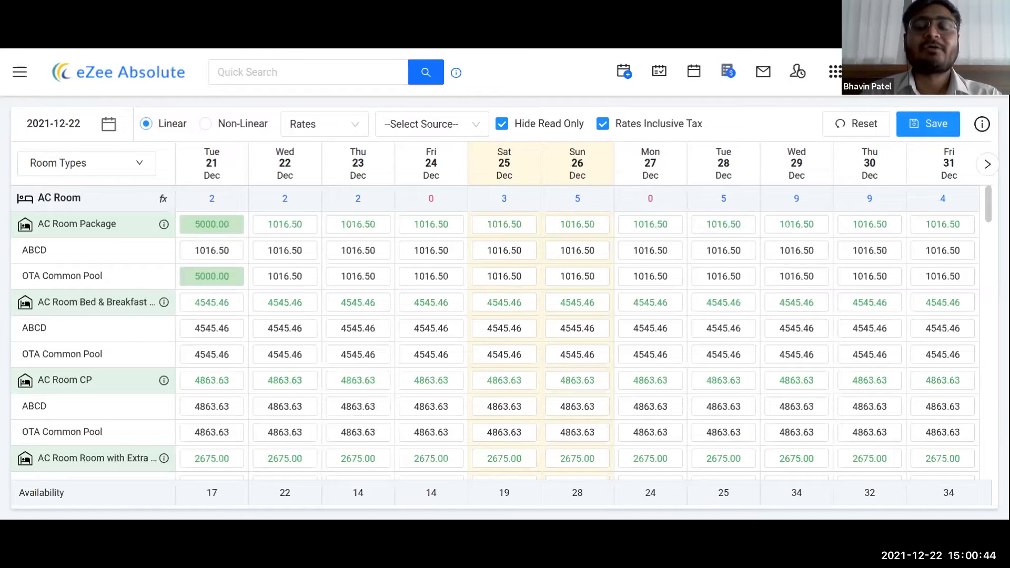